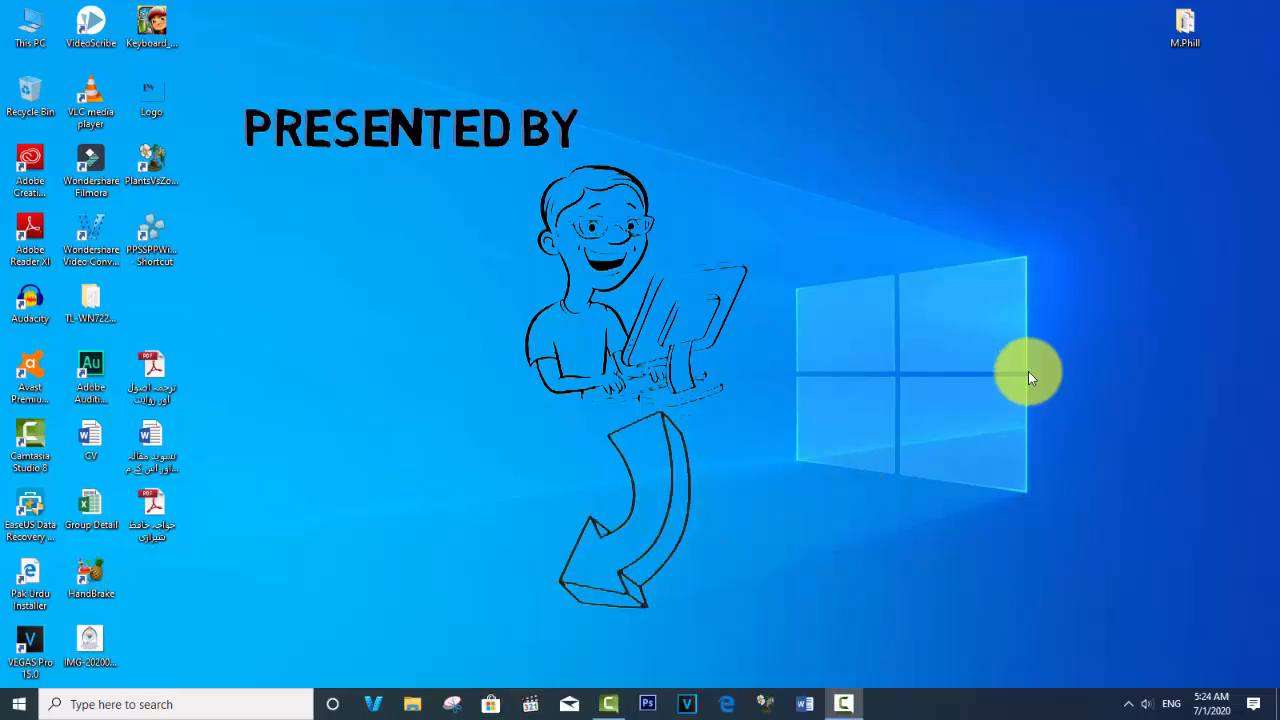
pyautogui.rightClick(1017, 250)
pyautogui.click(1034, 290)
pyautogui.rightClick(871, 145)
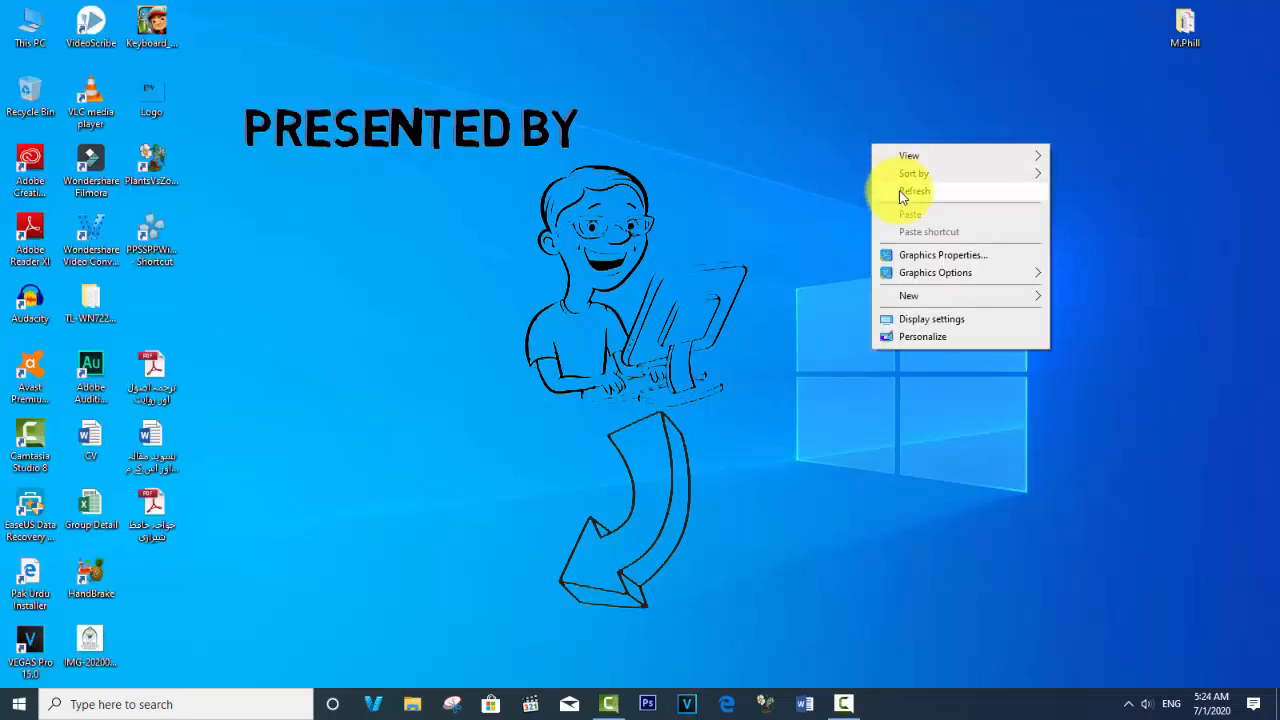
pyautogui.click(903, 196)
pyautogui.rightClick(943, 88)
pyautogui.click(980, 134)
pyautogui.rightClick(940, 107)
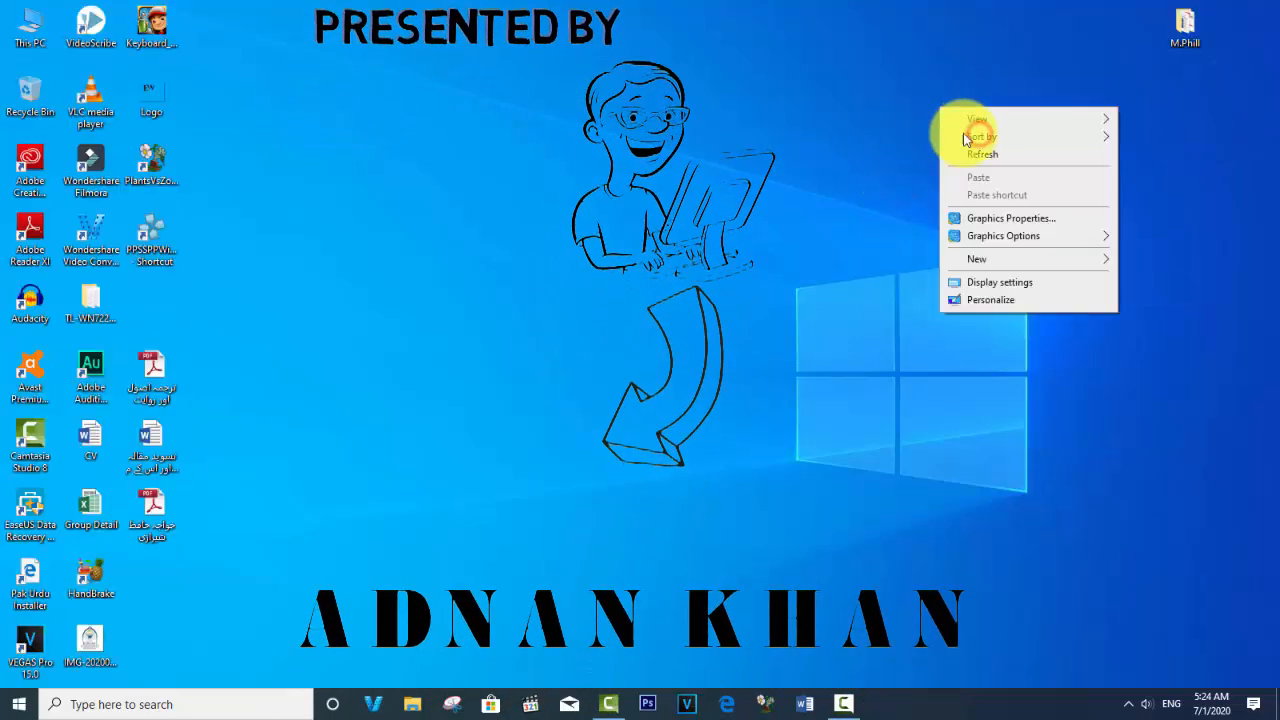
pyautogui.click(970, 151)
pyautogui.rightClick(920, 109)
pyautogui.click(944, 158)
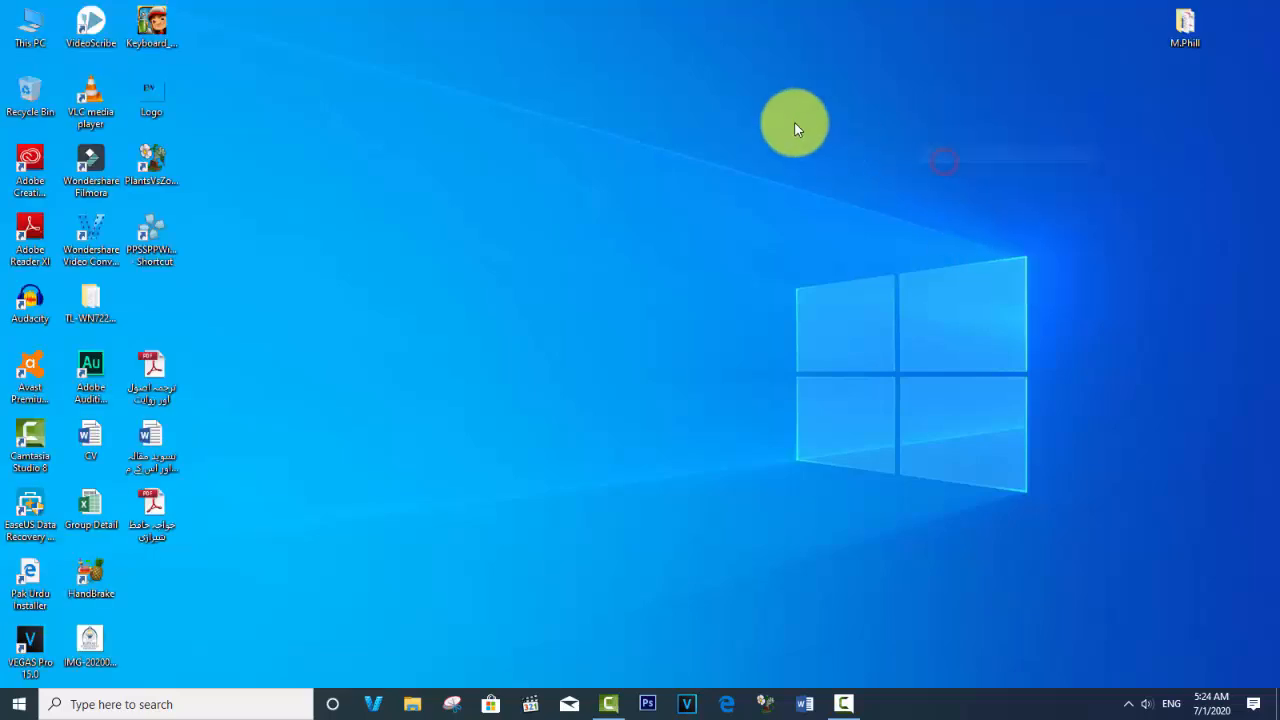
pyautogui.rightClick(795, 128)
pyautogui.click(825, 167)
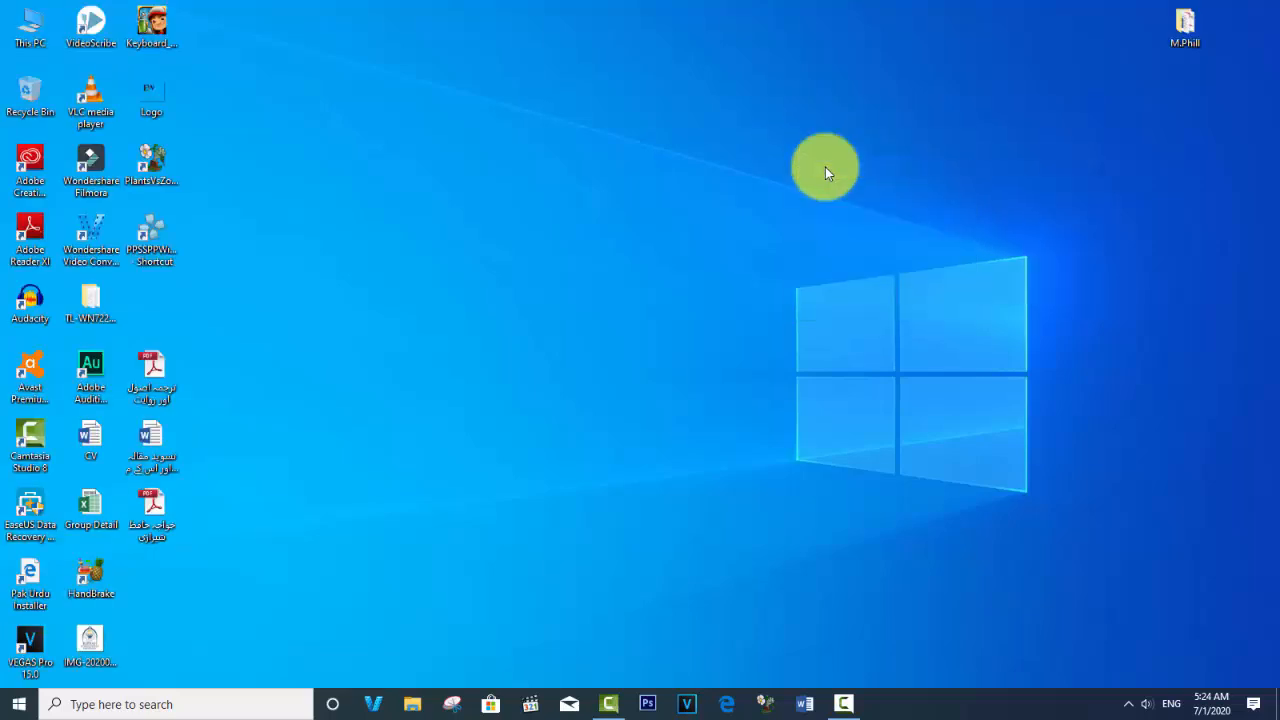
# Create a new Microsoft Word document on the desktop and name it "my work"
pyautogui.rightClick(825, 169)
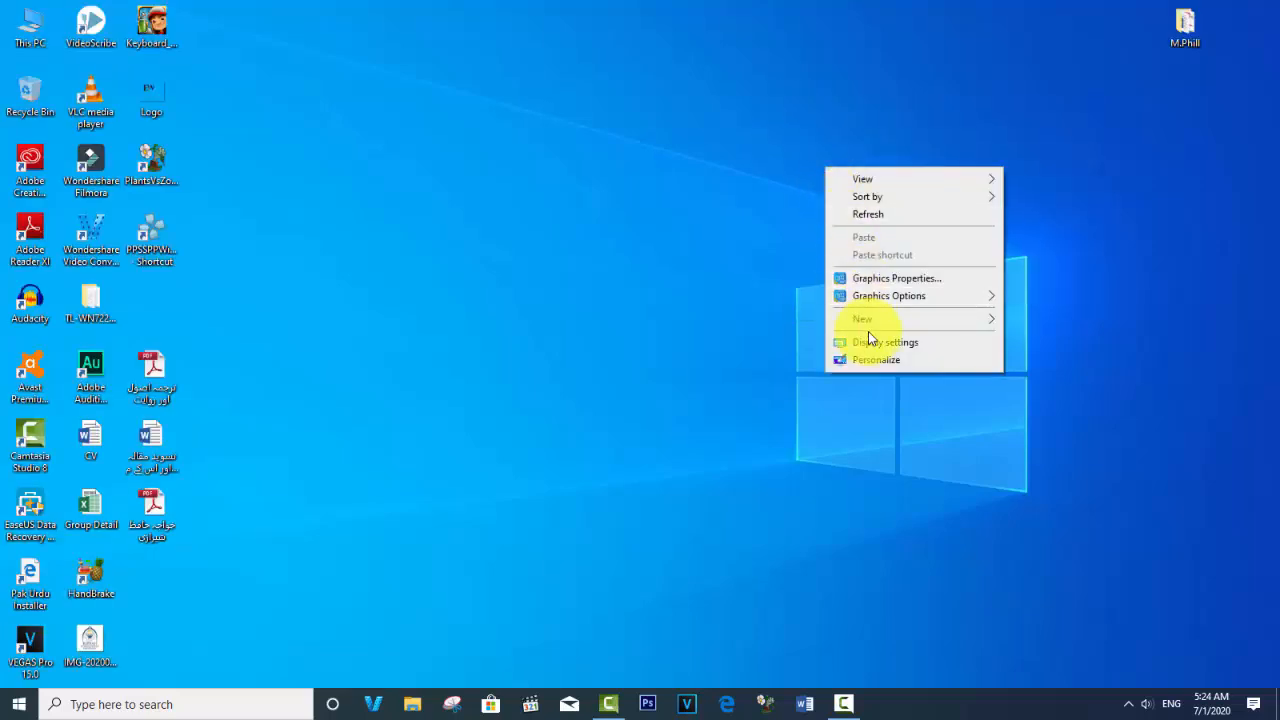
pyautogui.moveTo(876, 320)
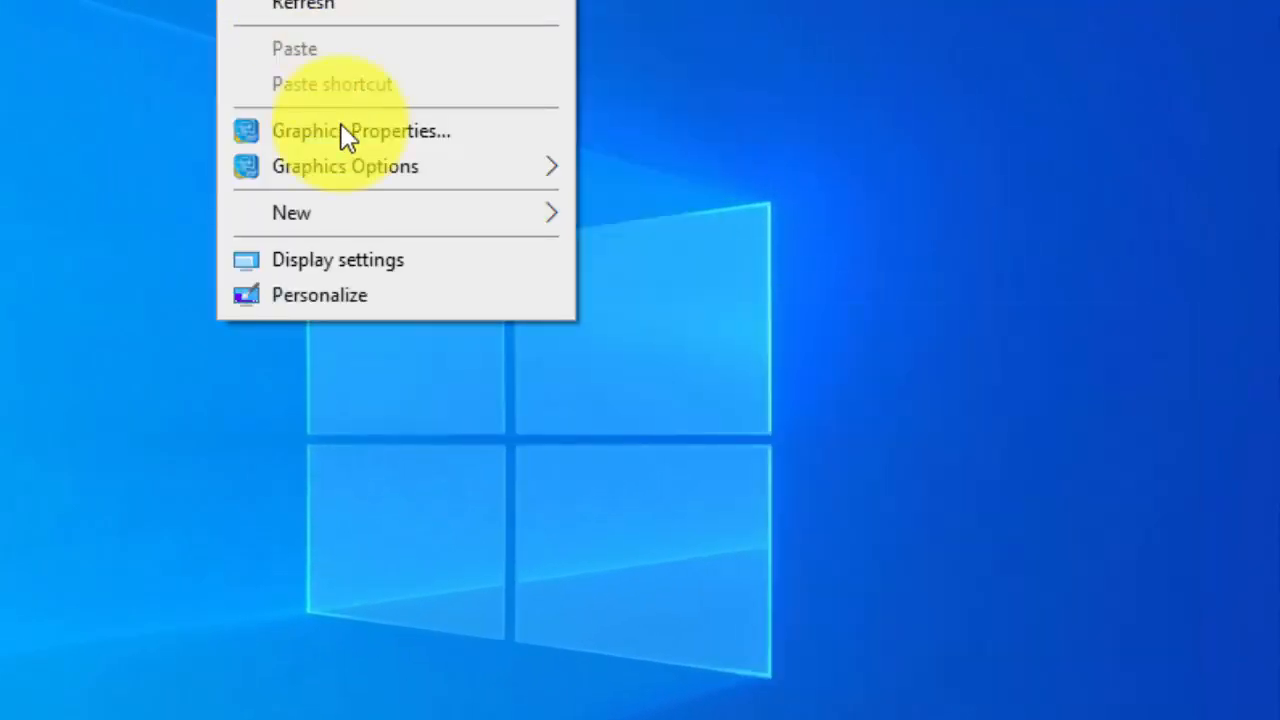
pyautogui.moveTo(350, 218)
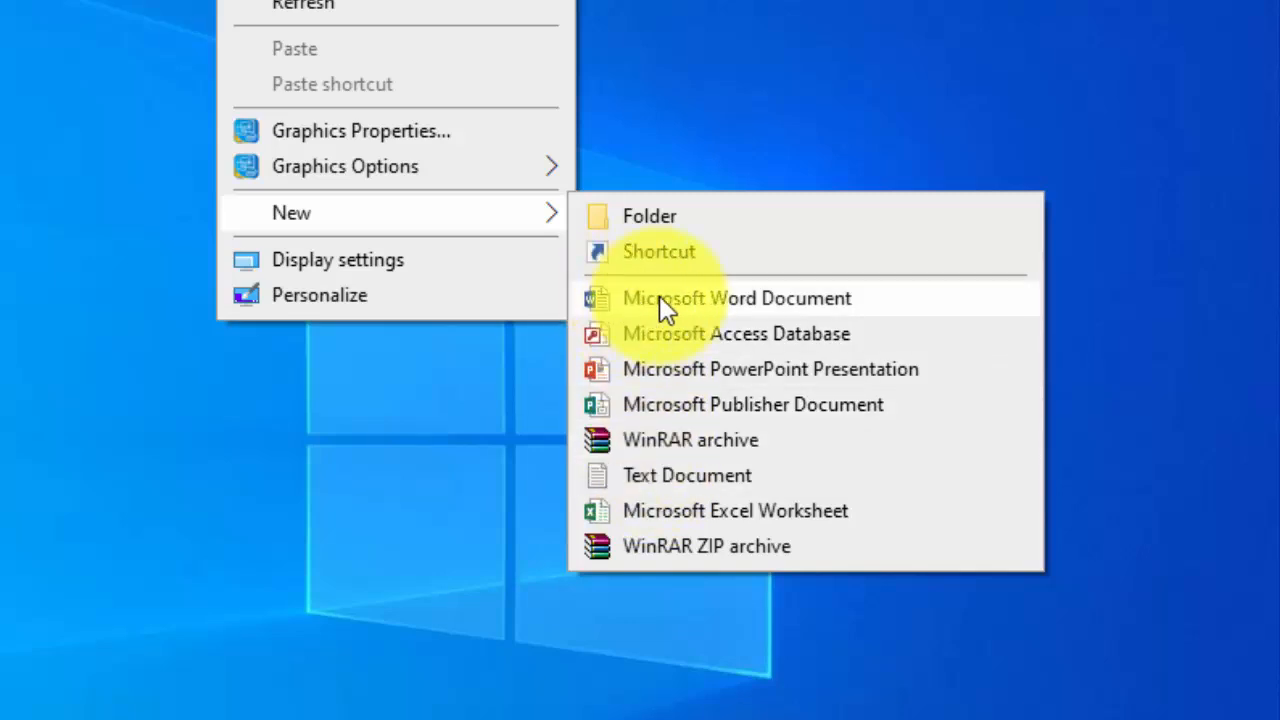
pyautogui.click(766, 299)
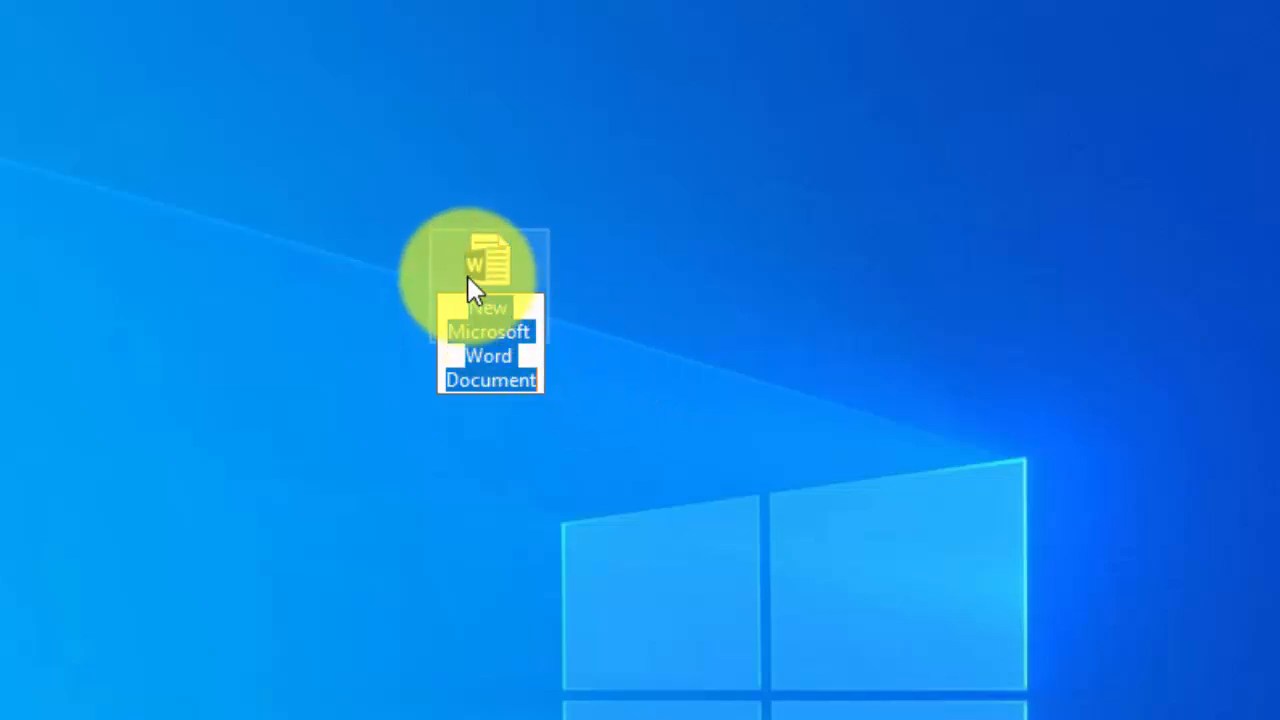
pyautogui.press('BackSpace')
pyautogui.write('my')
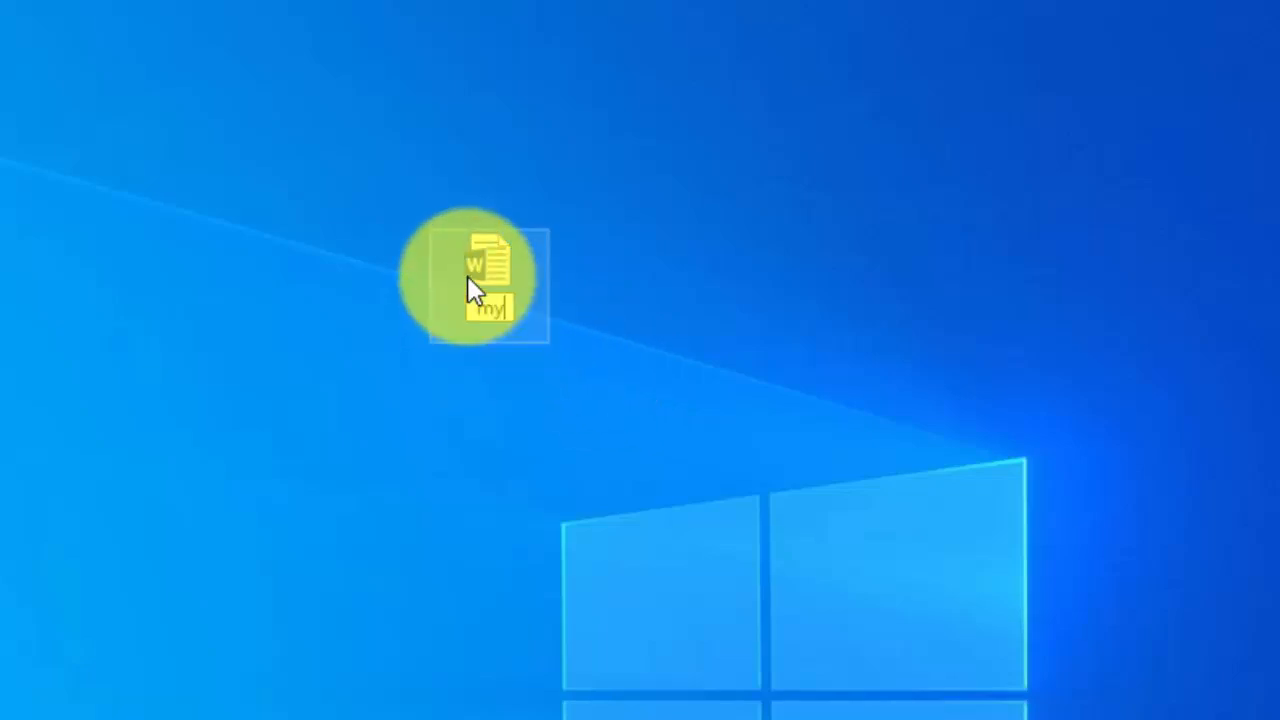
pyautogui.write(' work')
pyautogui.press('Return')
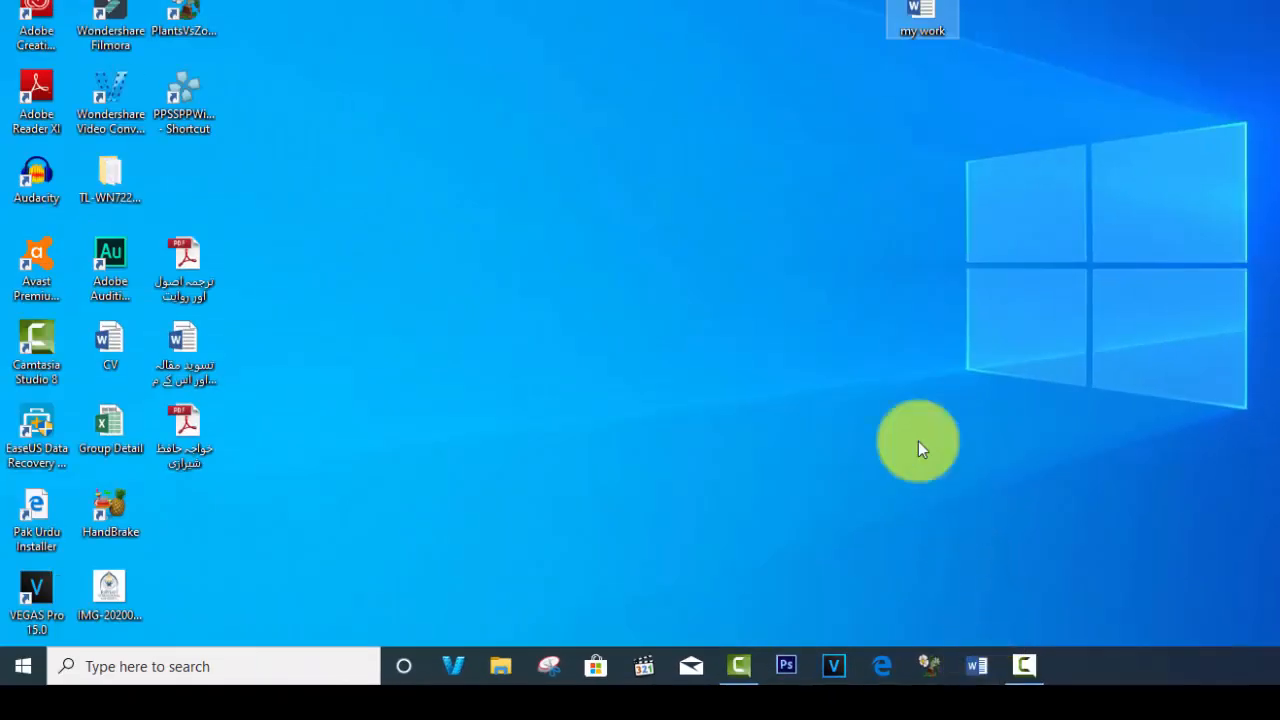
# Refresh the desktop and move the "my work" document close to the M.Phill folder
pyautogui.rightClick(692, 128)
pyautogui.click(727, 184)
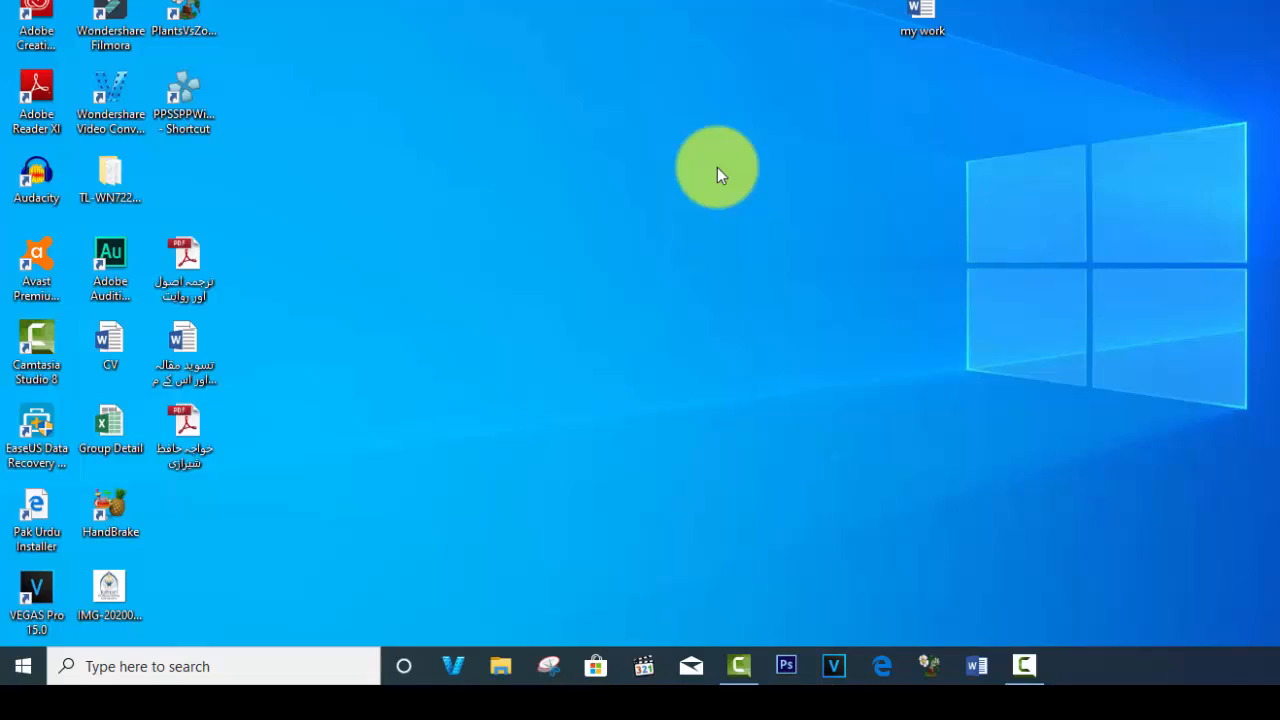
pyautogui.rightClick(717, 175)
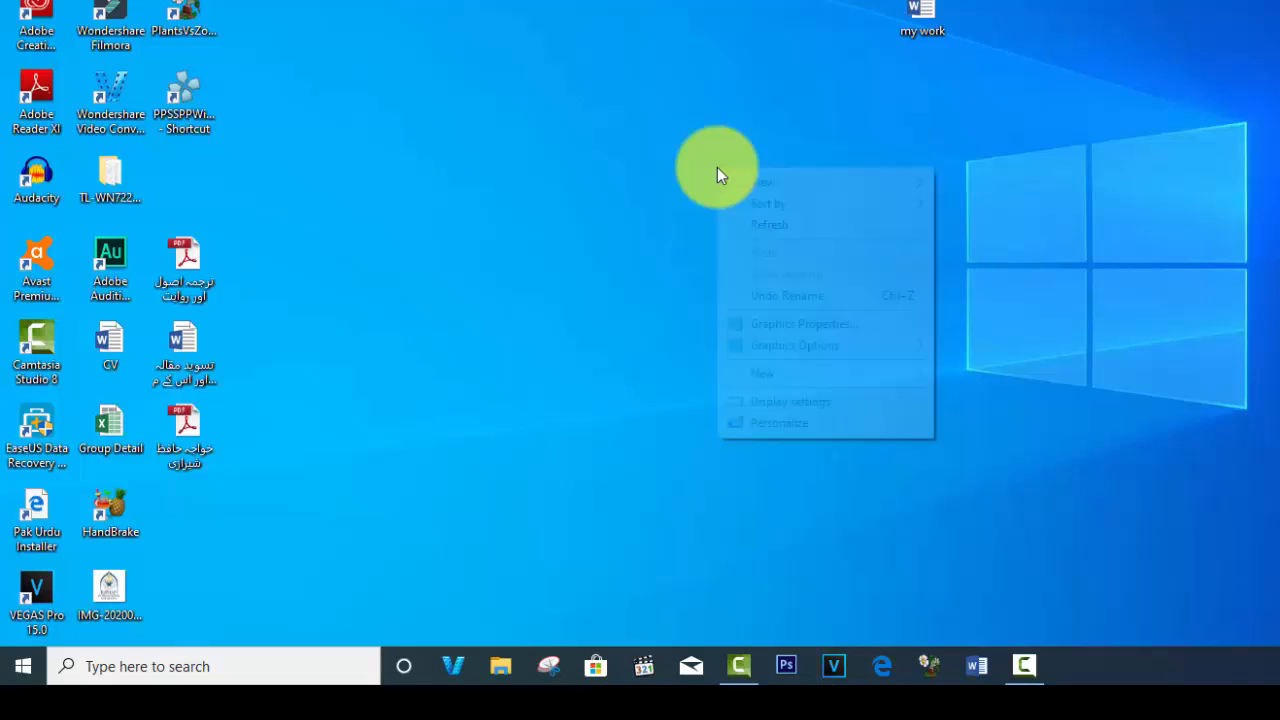
pyautogui.click(743, 222)
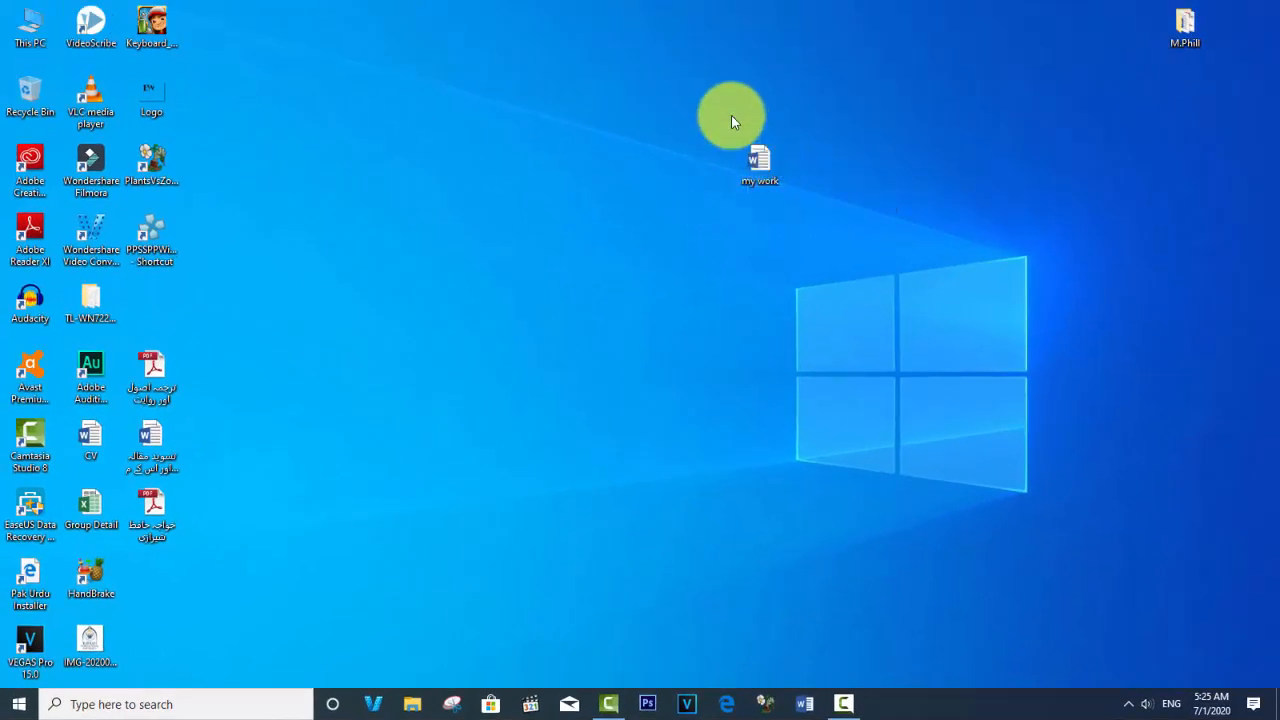
pyautogui.moveTo(702, 109); pyautogui.dragTo(812, 208)
pyautogui.moveTo(768, 160); pyautogui.dragTo(1051, 110)
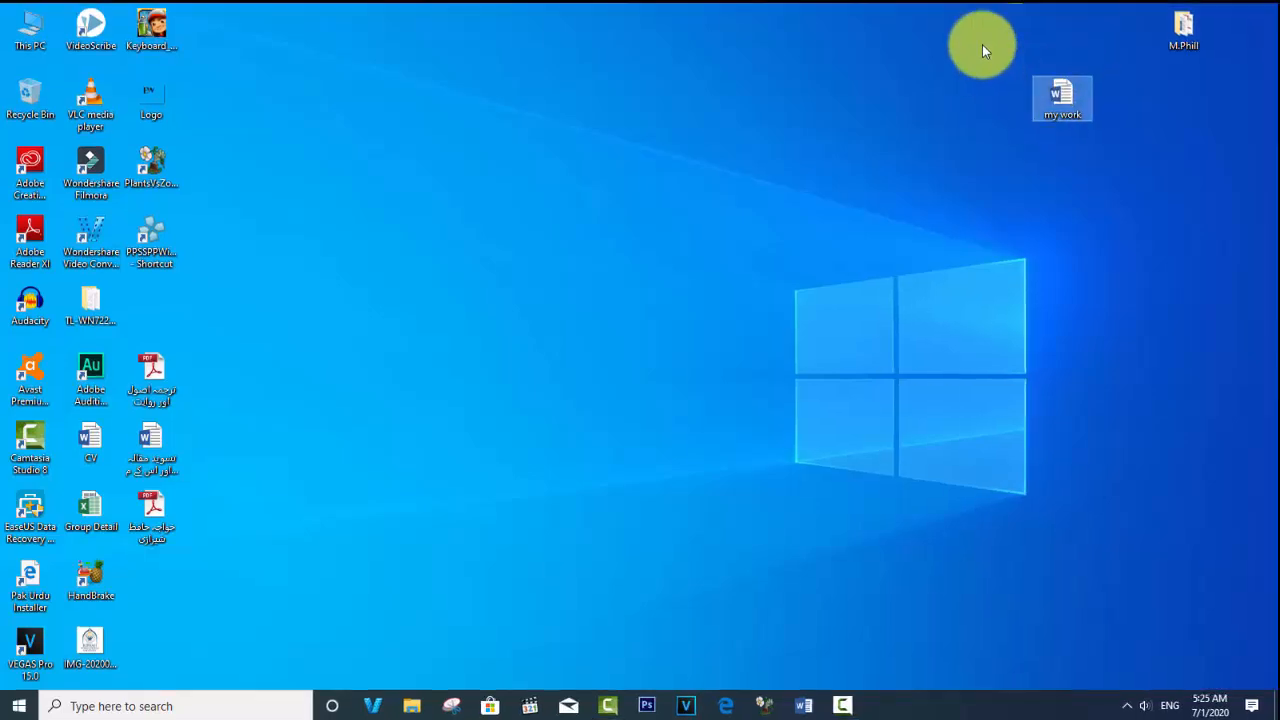
# Open This PC in a maximized window to view its folders and drives, and close it again
pyautogui.doubleClick(35, 36)
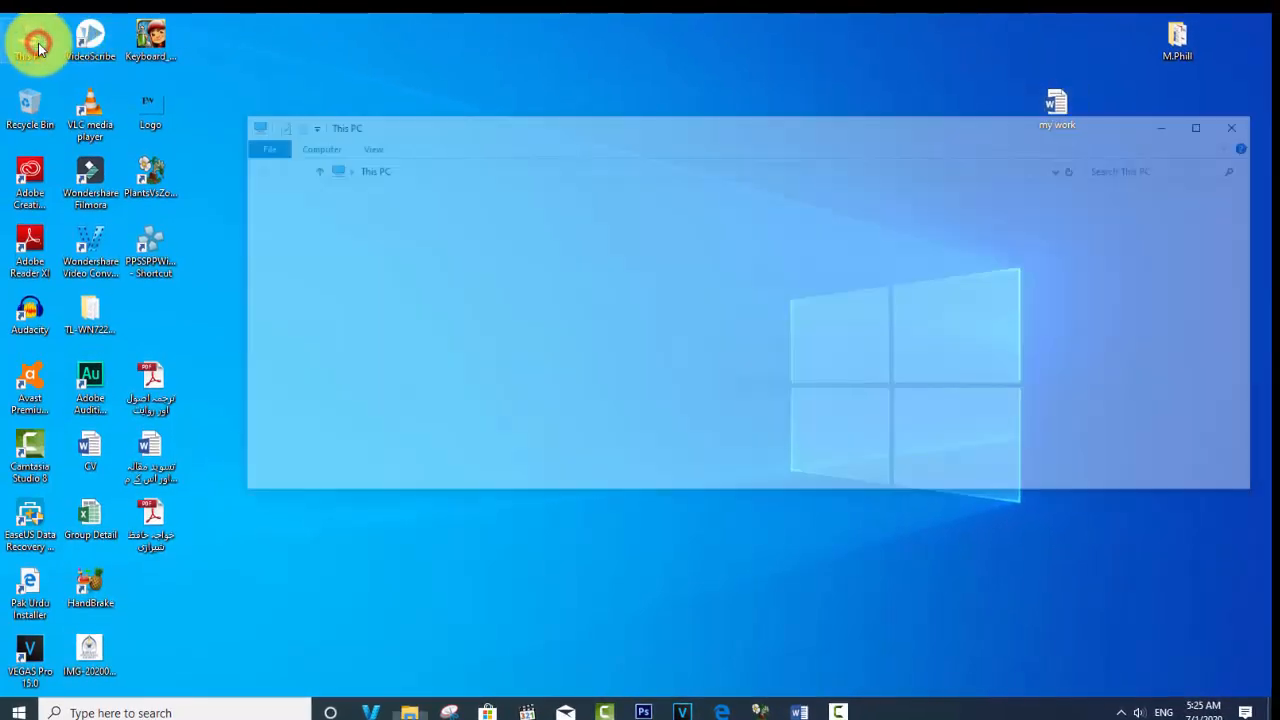
pyautogui.doubleClick(787, 125)
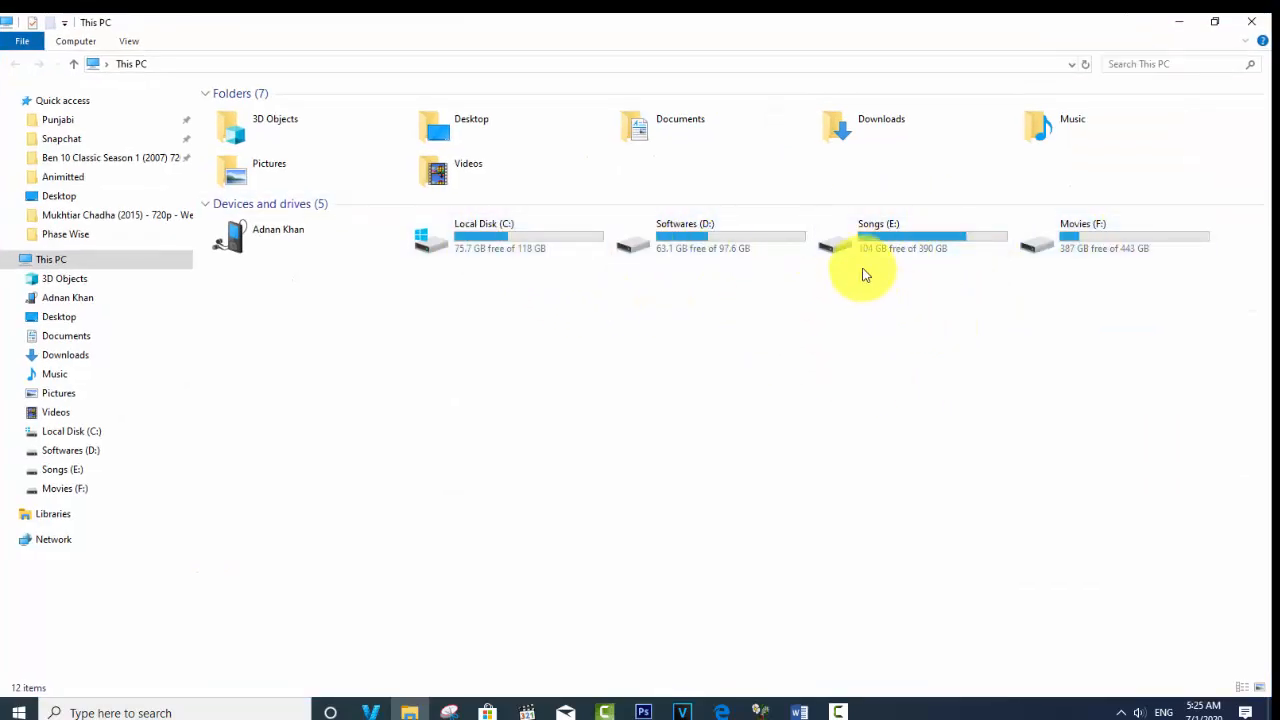
pyautogui.click(1265, 18)
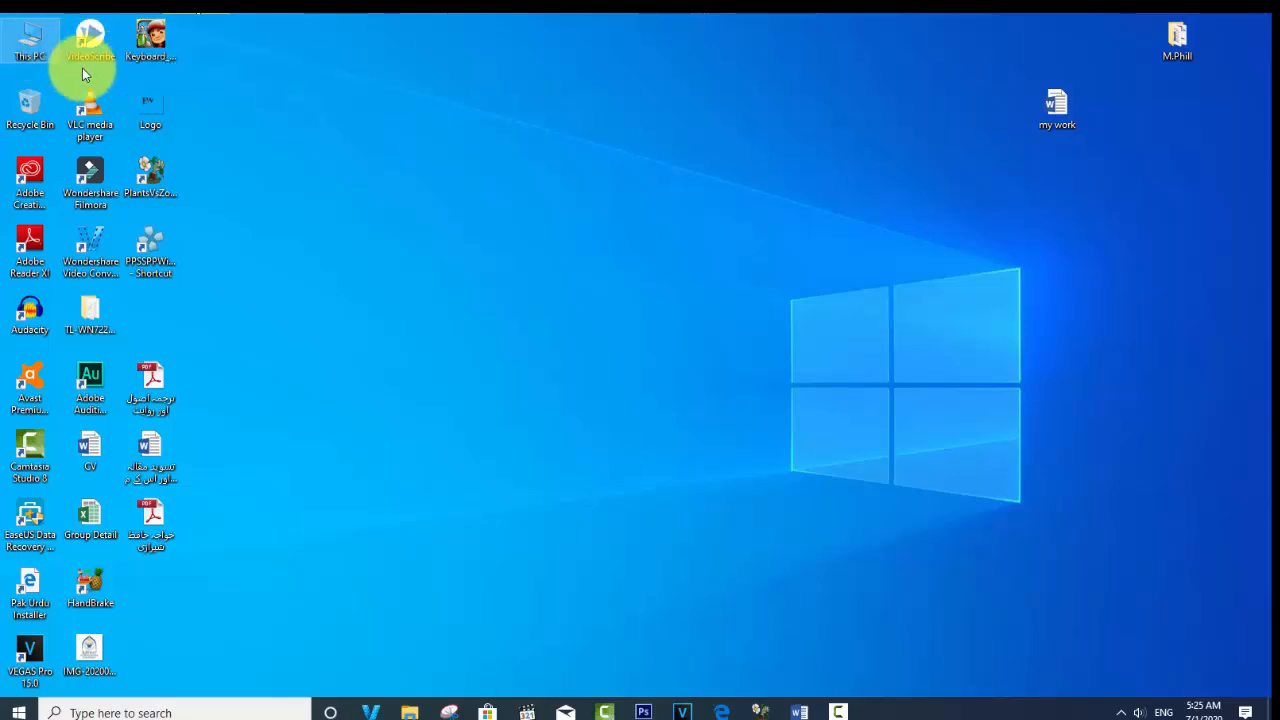
pyautogui.doubleClick(35, 46)
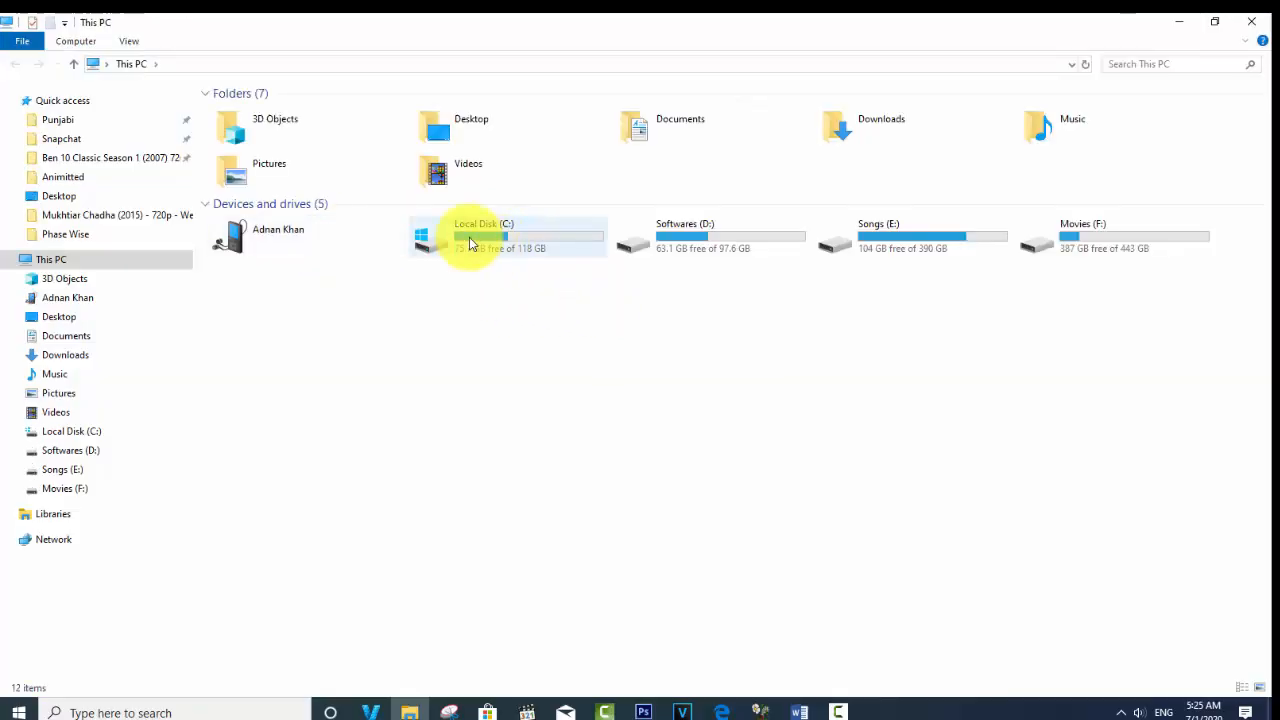
pyautogui.click(1251, 21)
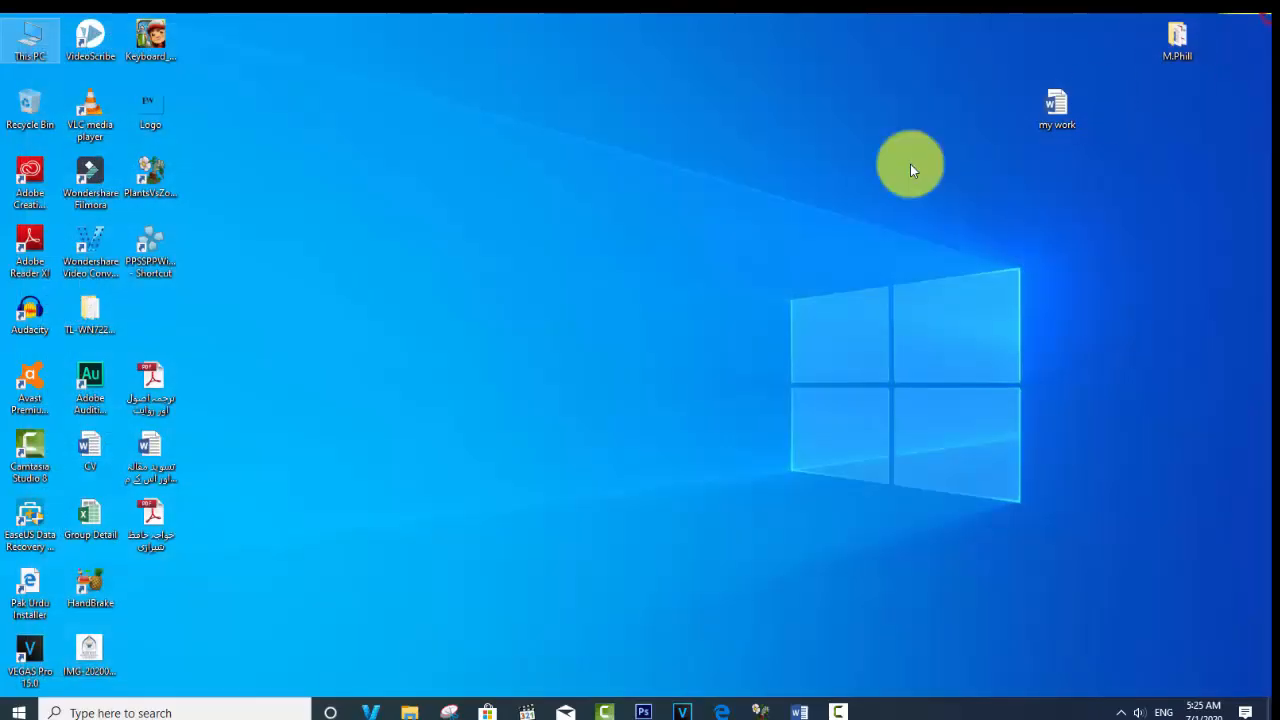
pyautogui.rightClick(853, 187)
pyautogui.click(882, 236)
pyautogui.rightClick(844, 168)
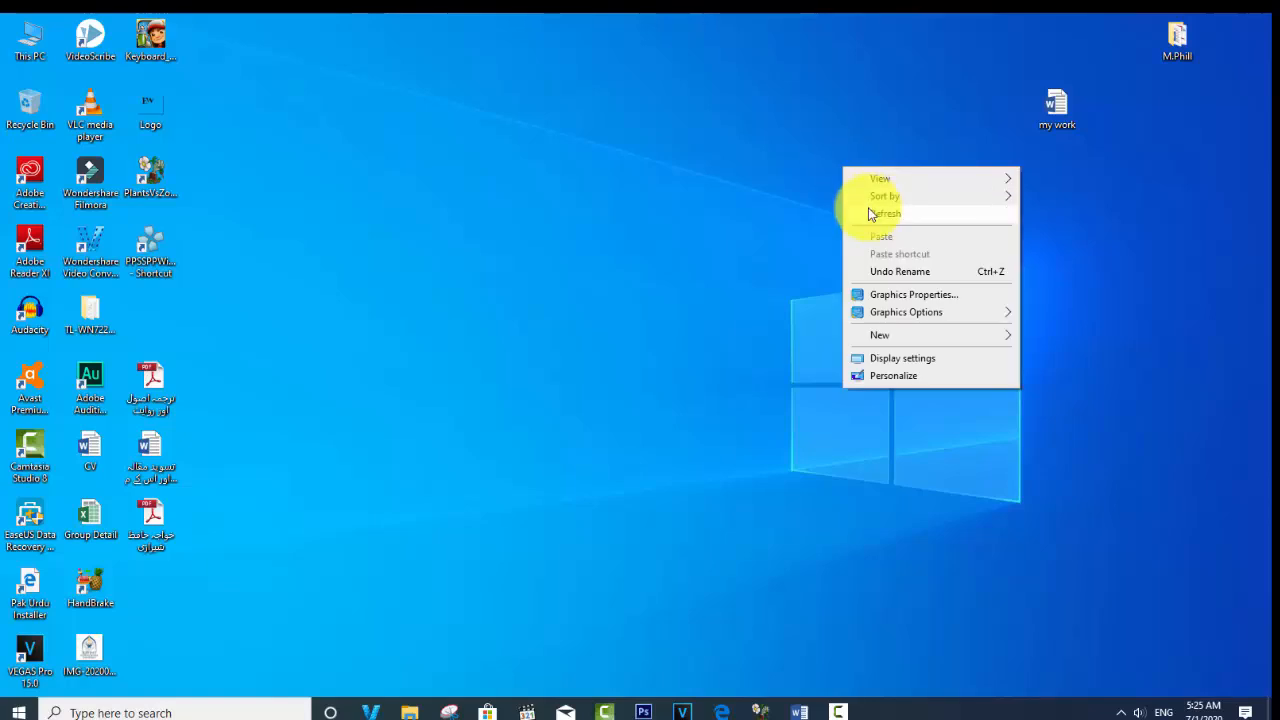
pyautogui.click(868, 207)
# Open the "my work" document from the desktop in Word and create an additional blank document
pyautogui.click(1064, 100)
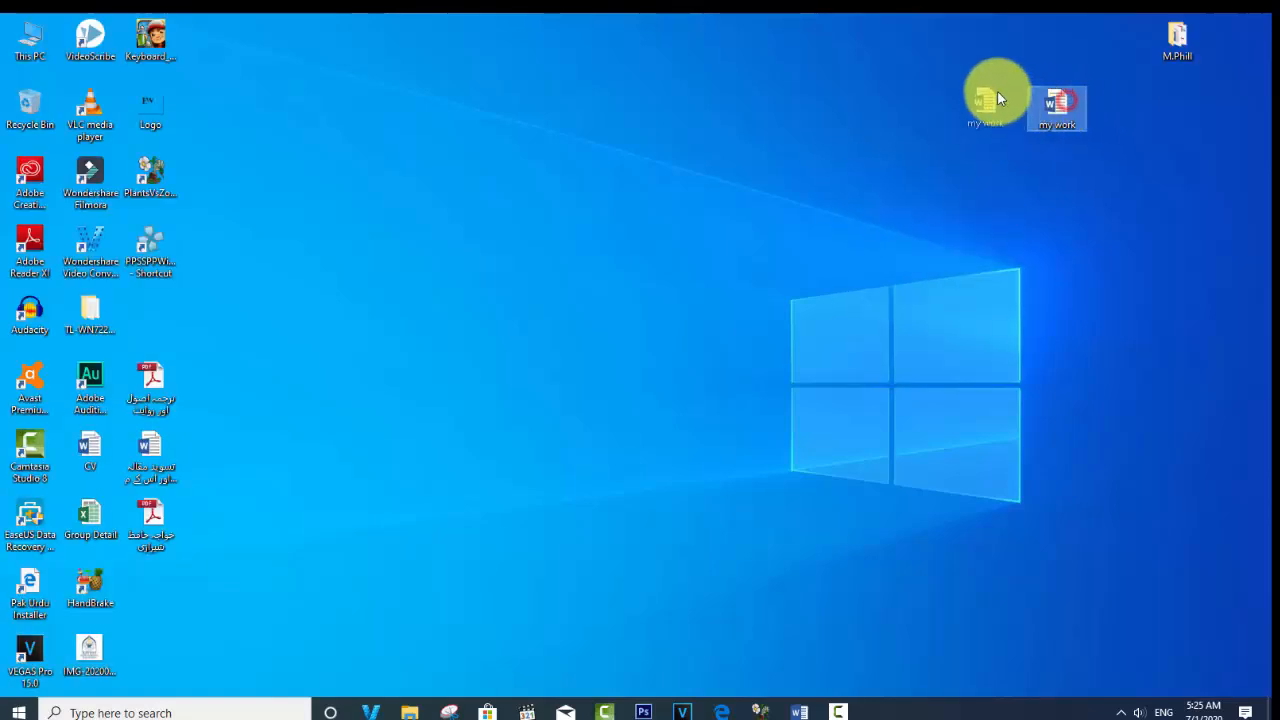
pyautogui.doubleClick(1059, 103)
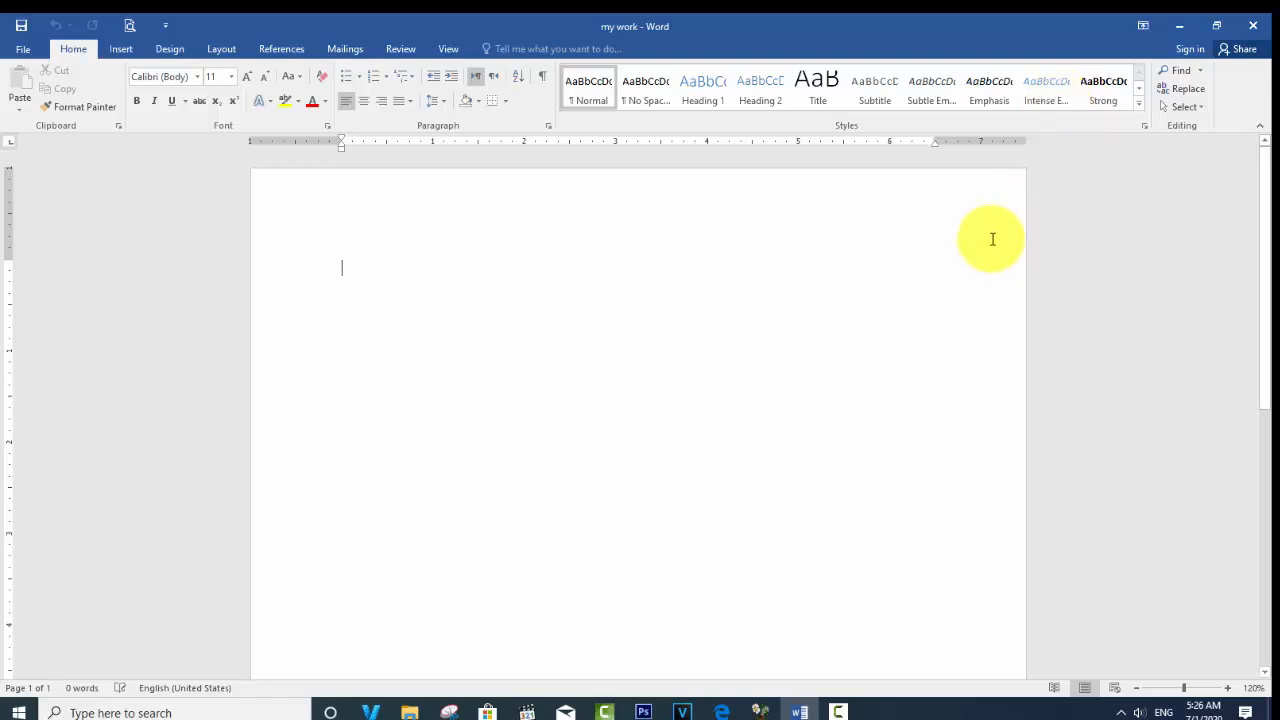
pyautogui.hotkey('ctrl', 'n')
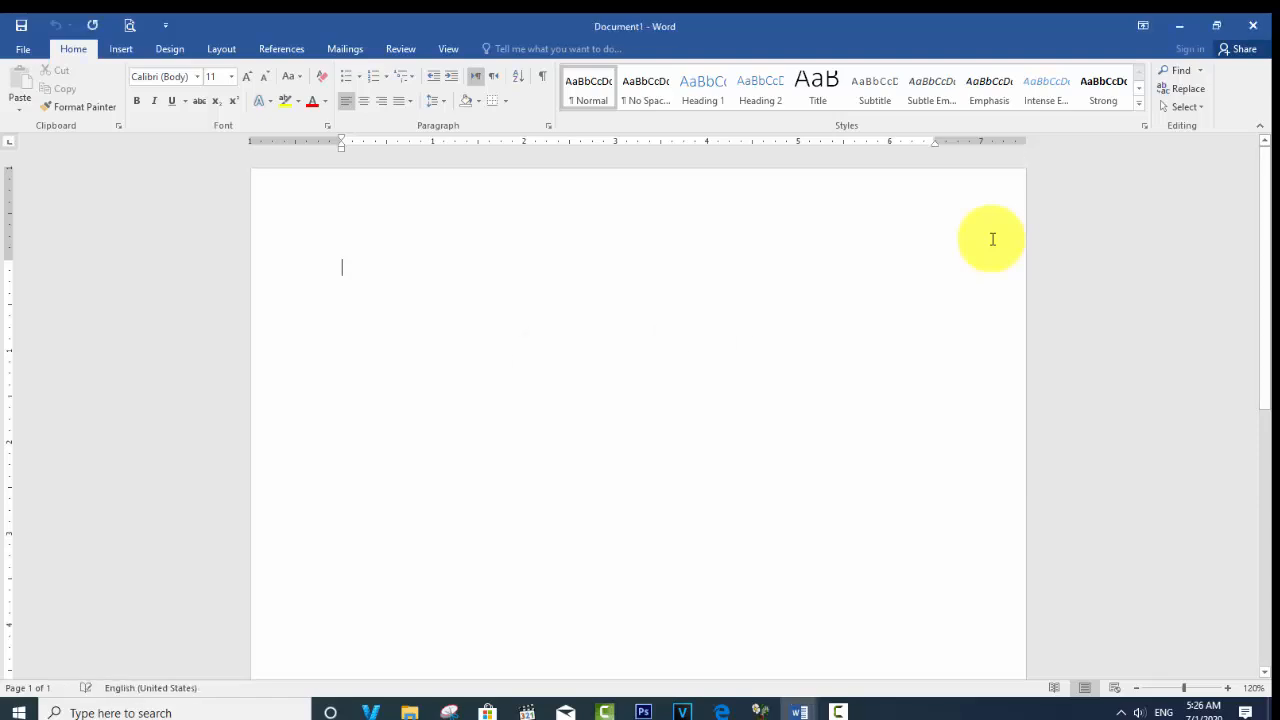
# Restore both Word windows to a smaller size and arrange them to compare "my work", the new document and the desktop file
pyautogui.doubleClick(1003, 27)
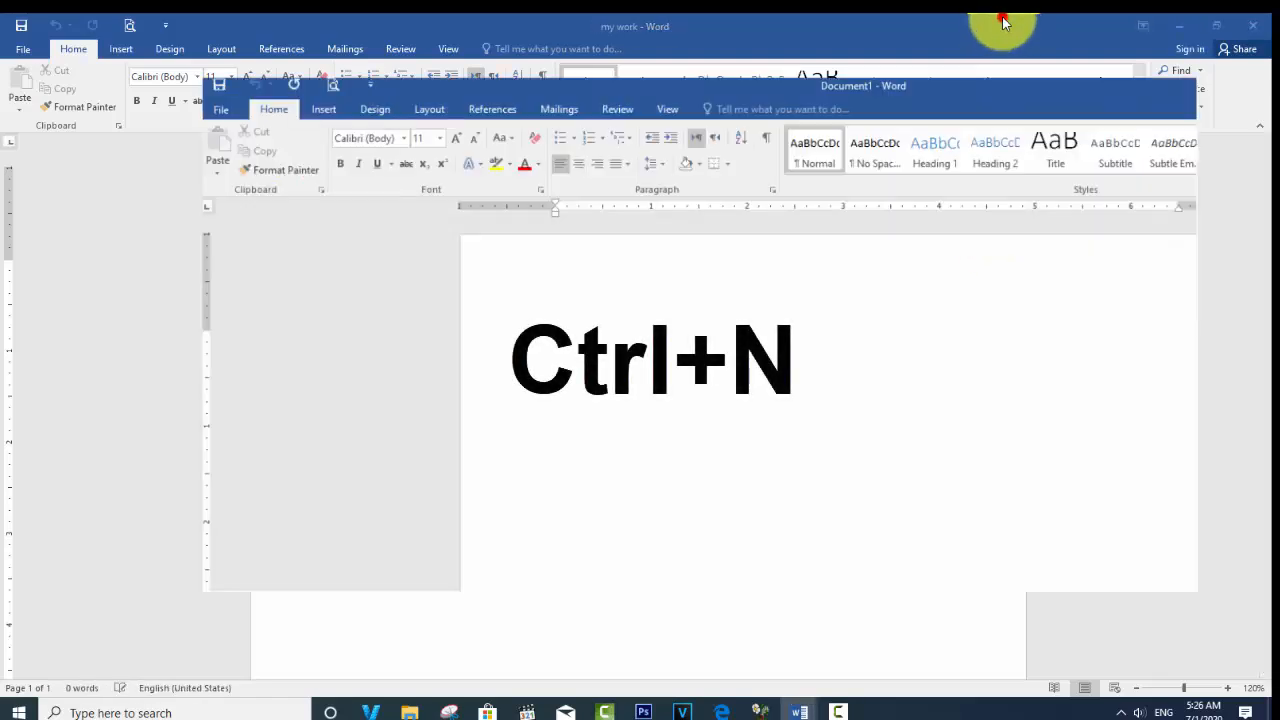
pyautogui.moveTo(971, 116); pyautogui.dragTo(692, 179)
pyautogui.click(926, 18)
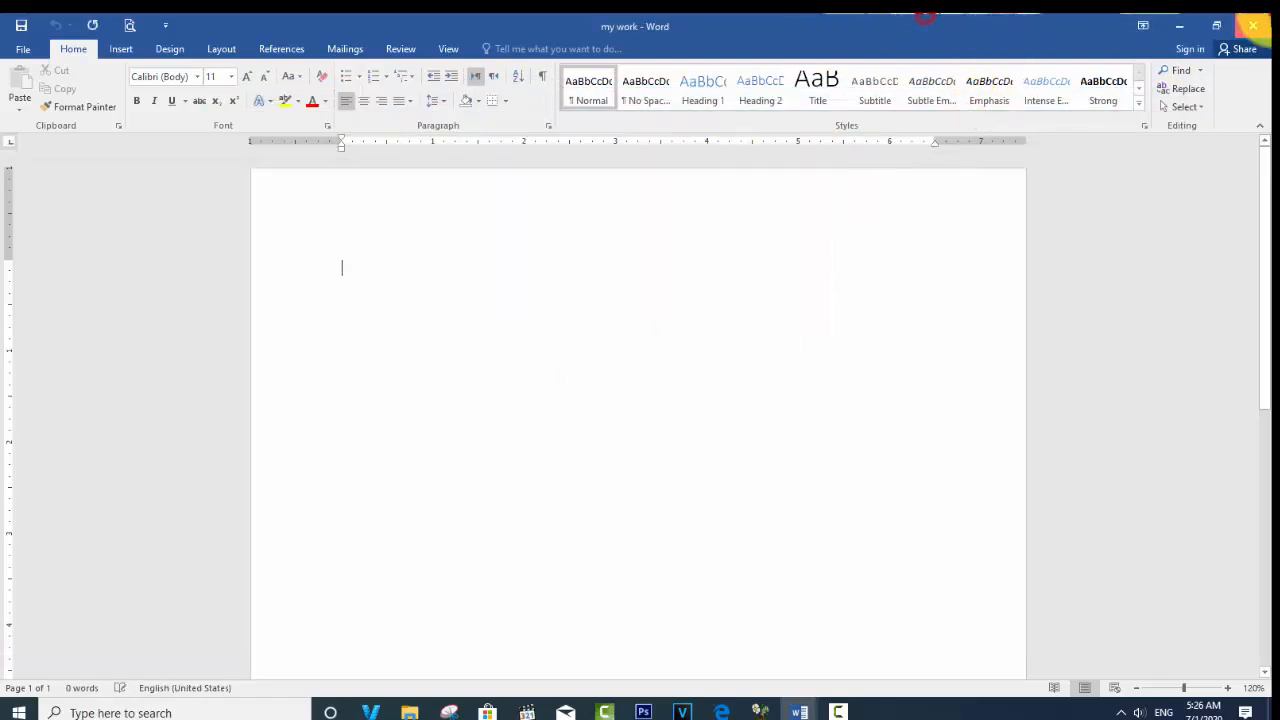
pyautogui.click(1252, 25)
pyautogui.click(900, 172)
pyautogui.doubleClick(1051, 103)
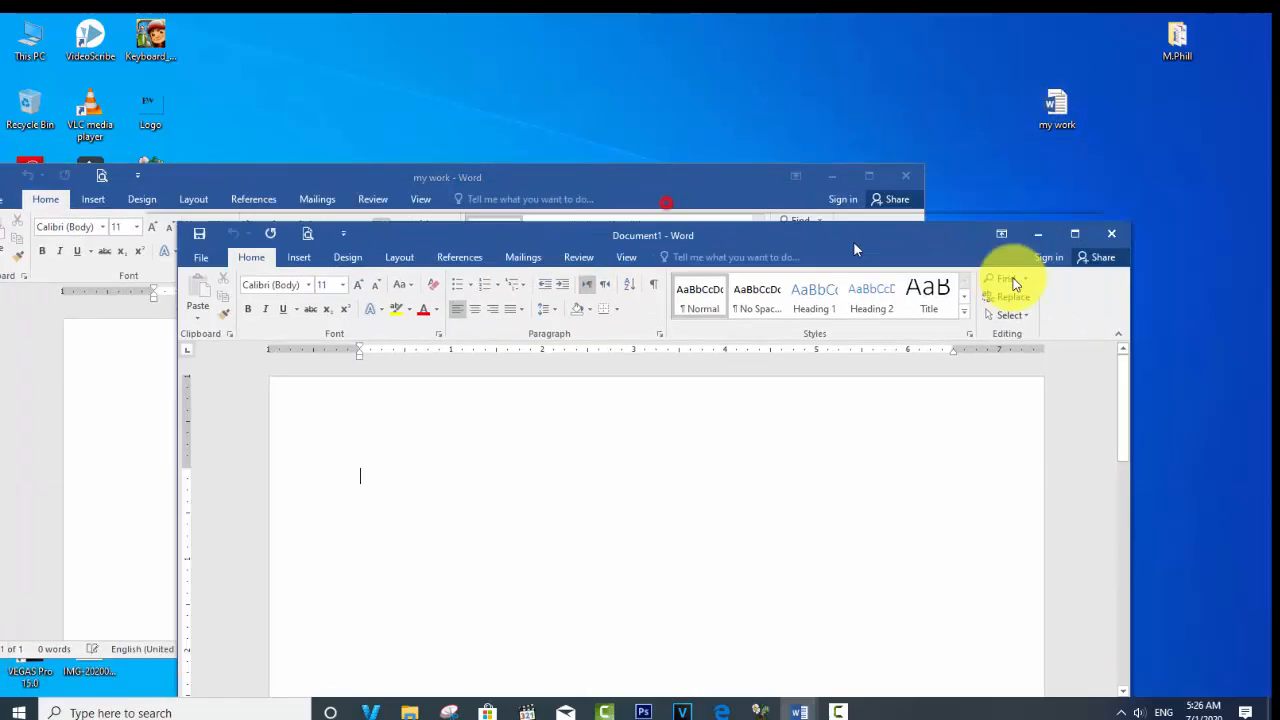
pyautogui.moveTo(853, 241); pyautogui.dragTo(1135, 314)
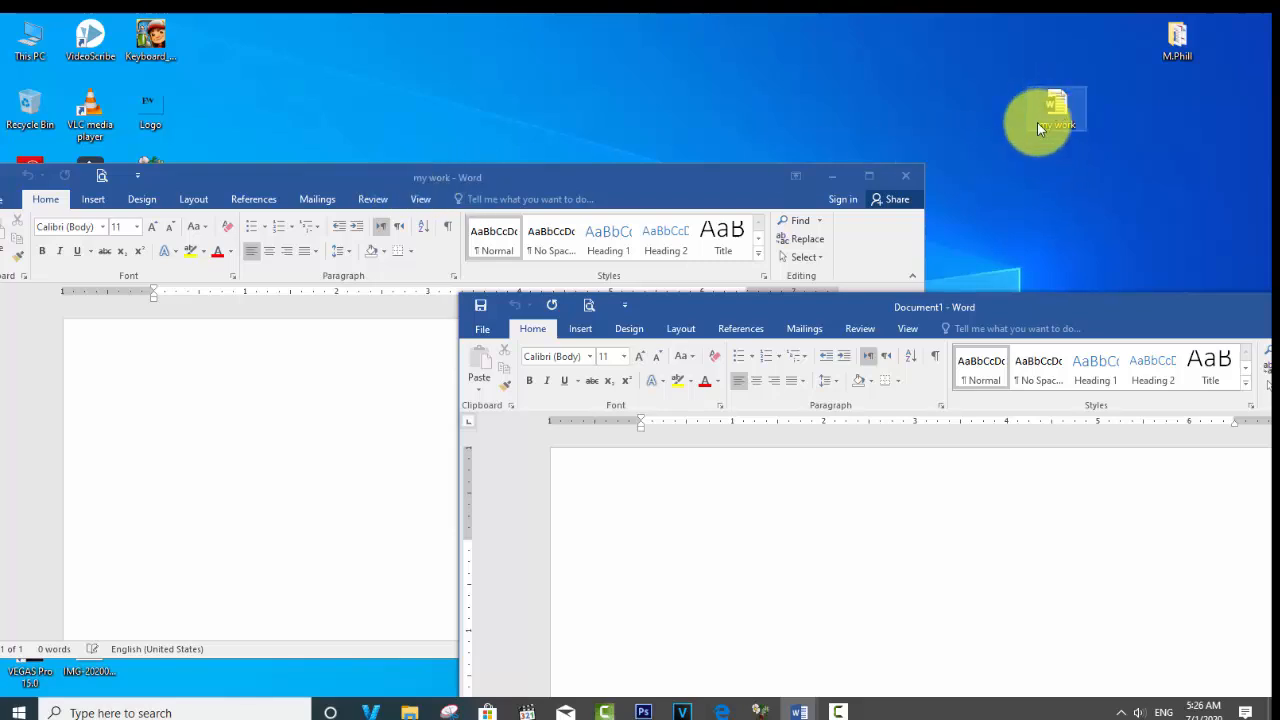
pyautogui.moveTo(1107, 298); pyautogui.dragTo(739, 223)
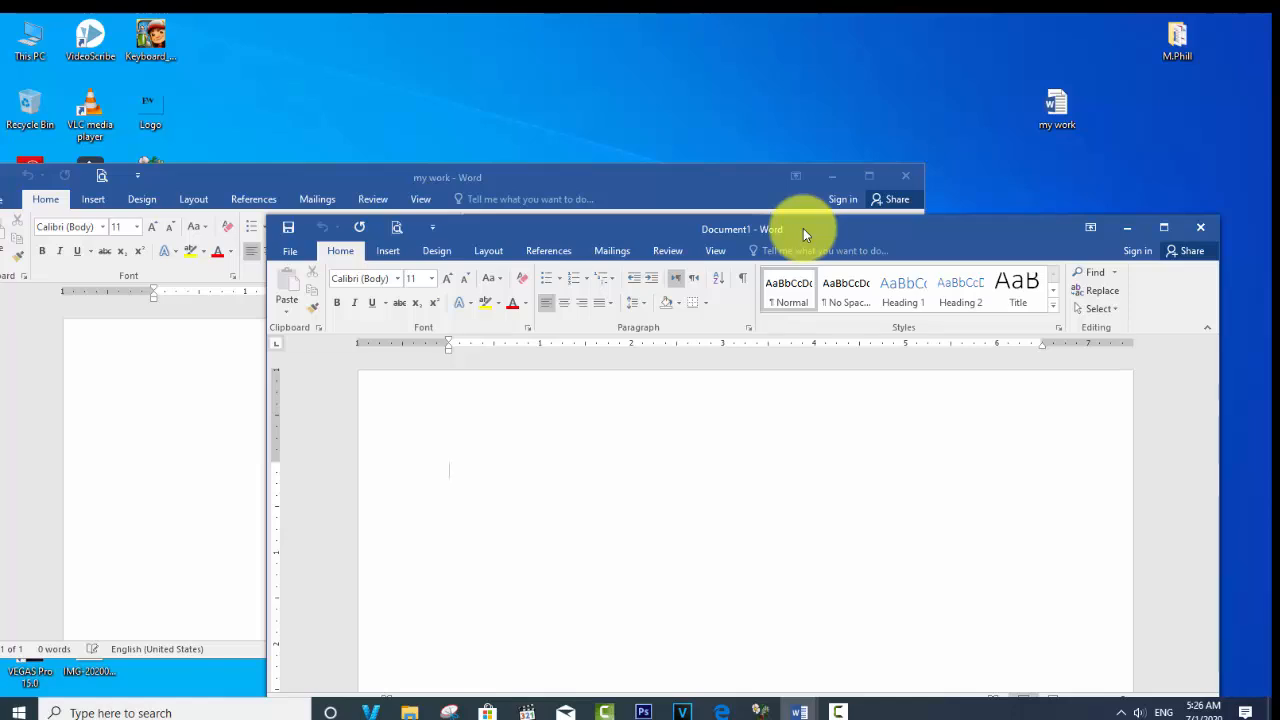
# Close the new blank document and maximize the "my work" window
pyautogui.click(1216, 228)
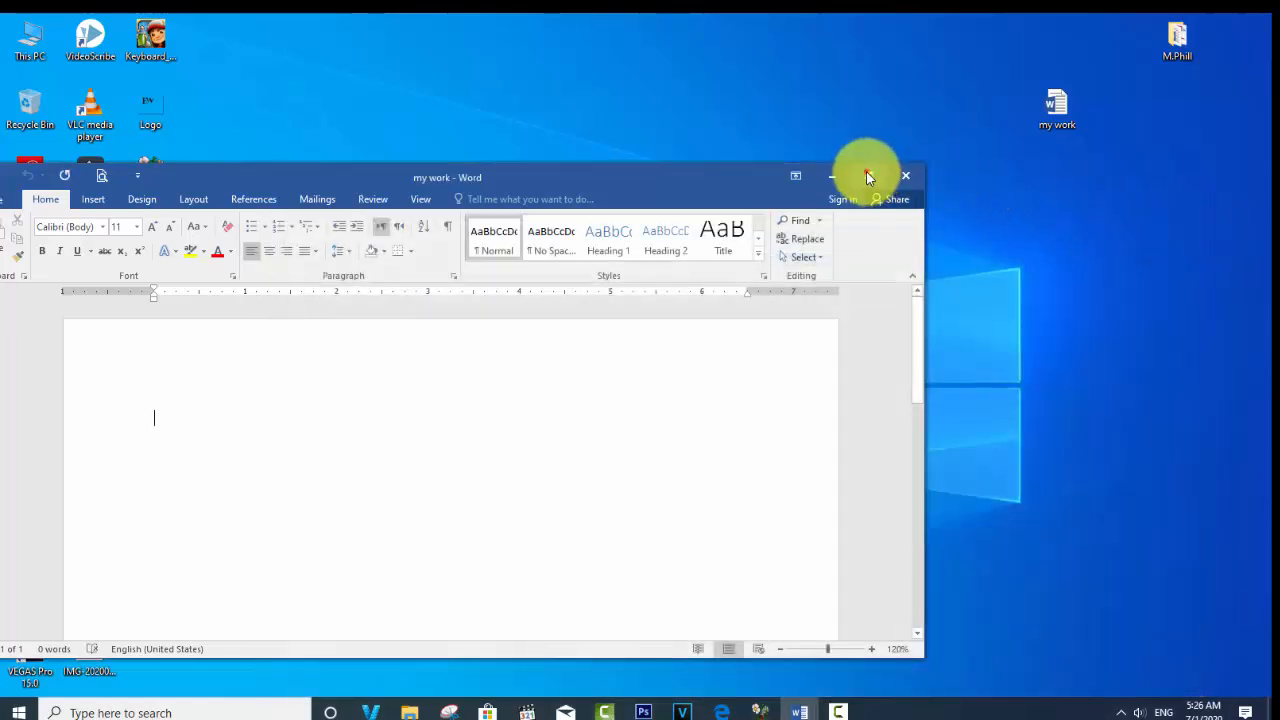
pyautogui.click(868, 177)
# Create another blank document from the Blank document template and close it to return to "my work"
pyautogui.click(18, 46)
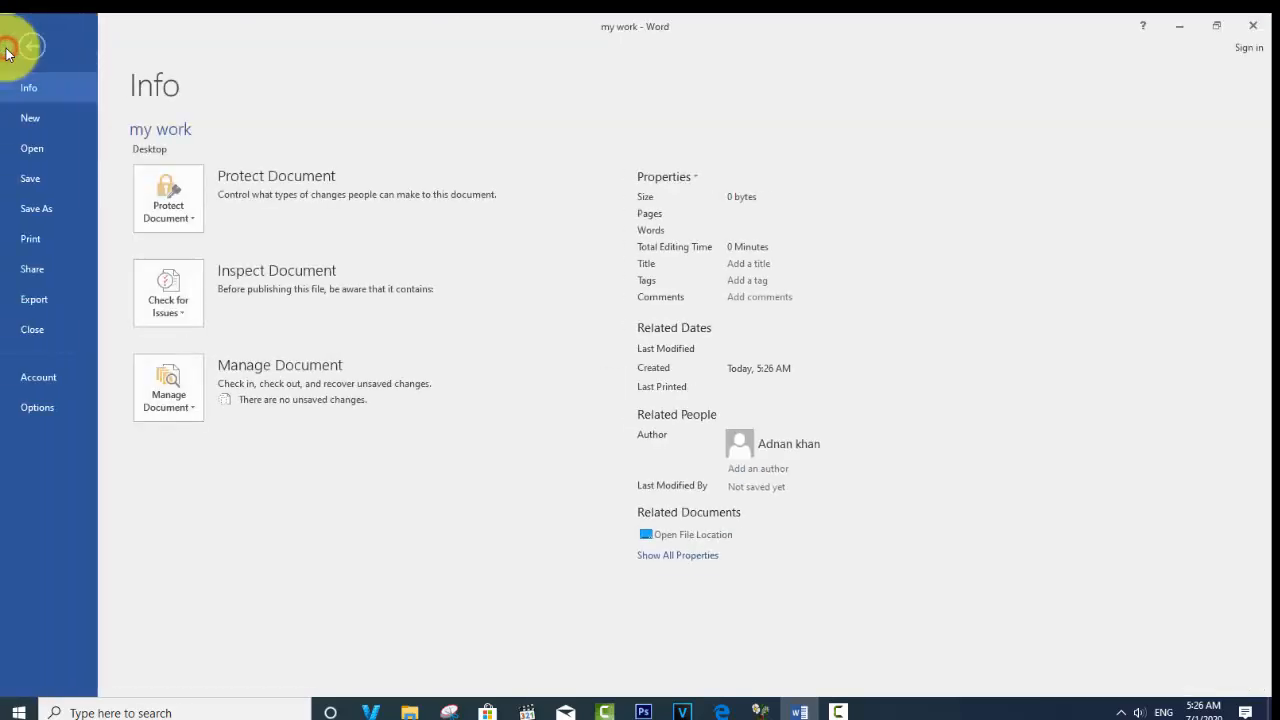
pyautogui.click(45, 124)
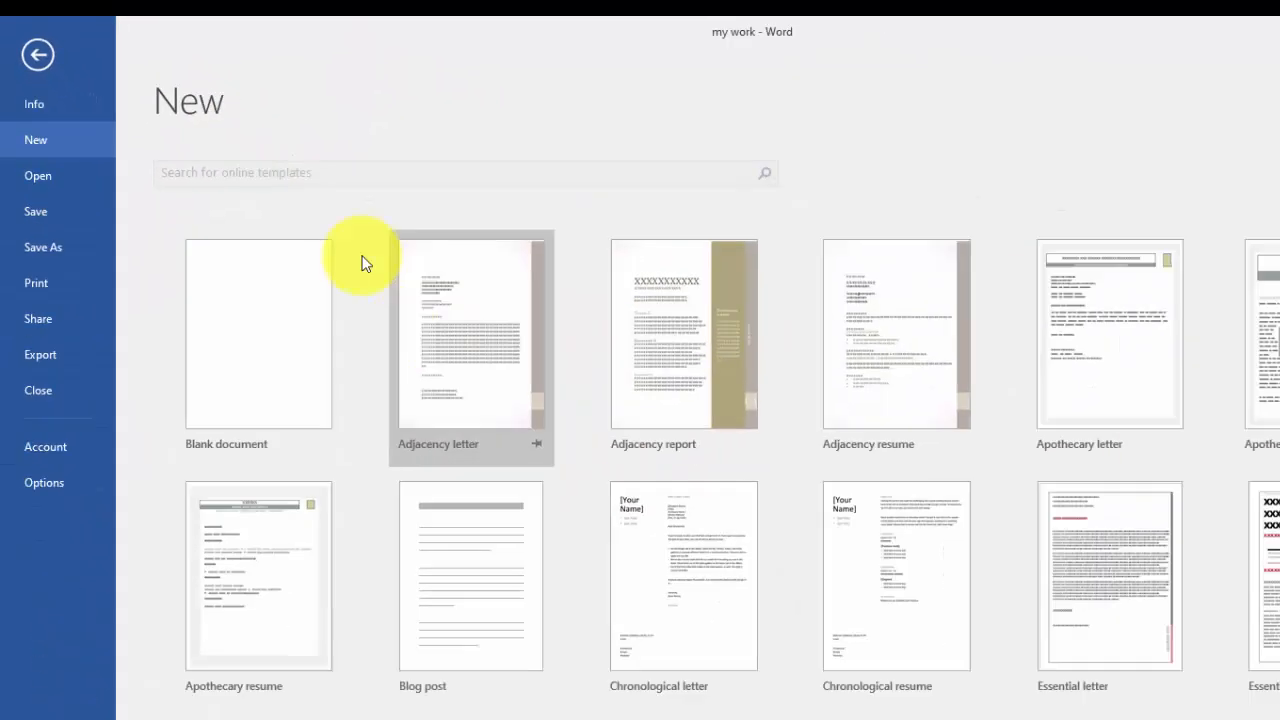
pyautogui.click(600, 663)
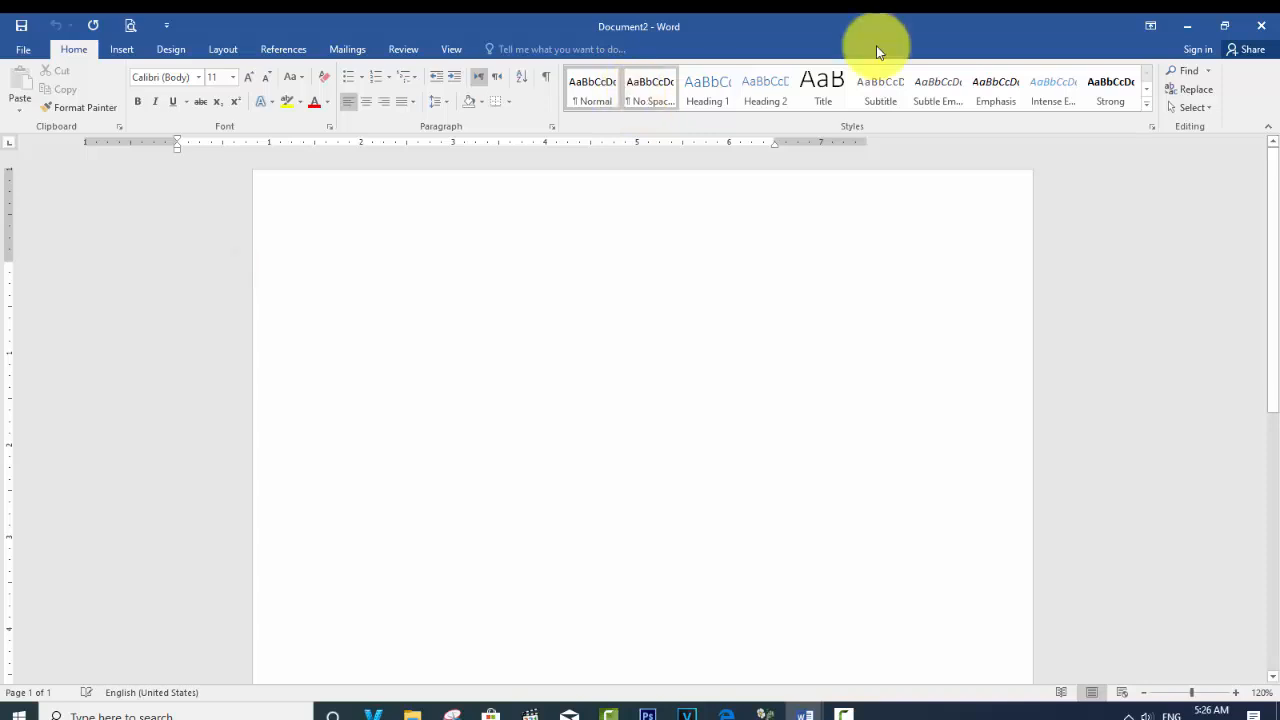
pyautogui.click(1261, 25)
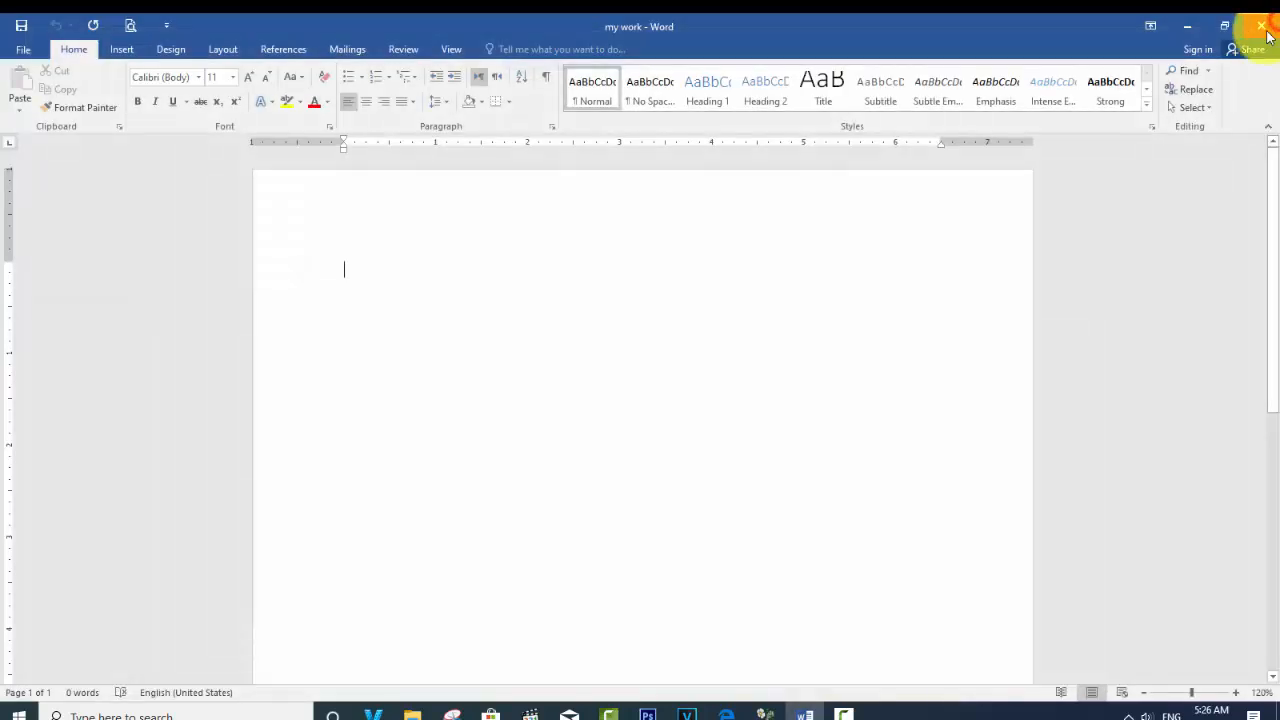
pyautogui.doubleClick(1057, 22)
pyautogui.moveTo(675, 185); pyautogui.dragTo(883, 143)
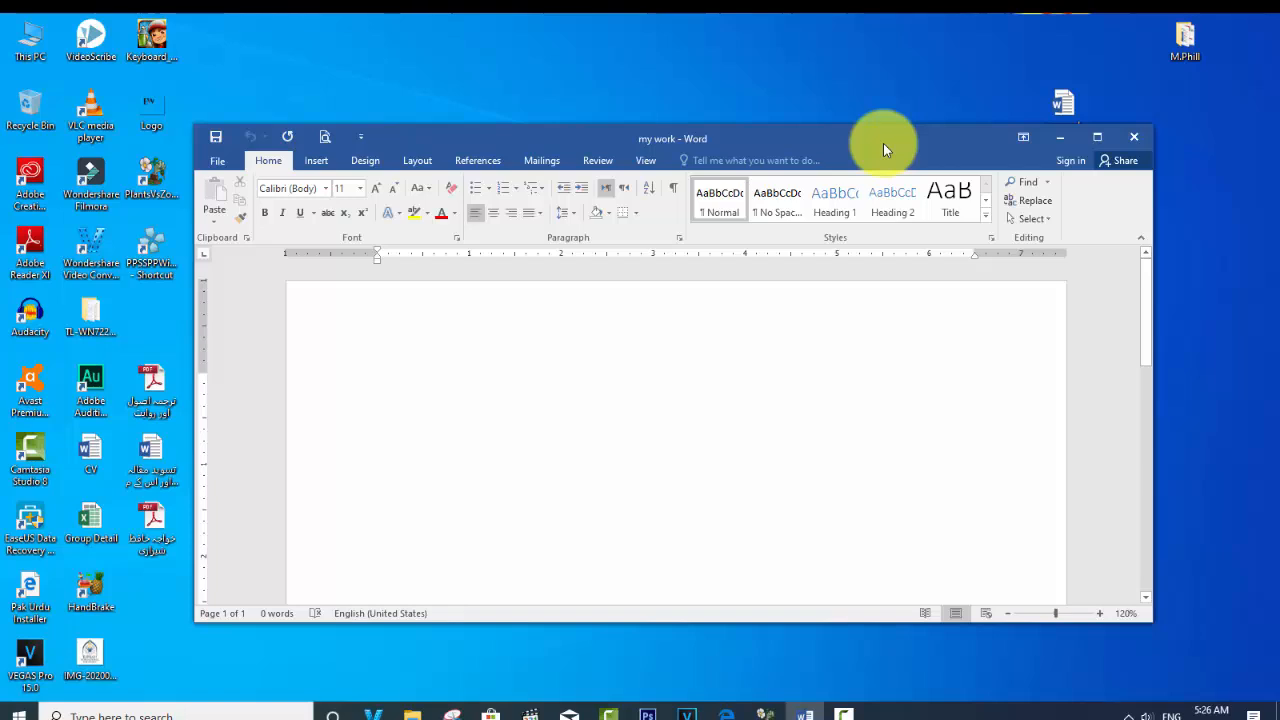
pyautogui.doubleClick(883, 146)
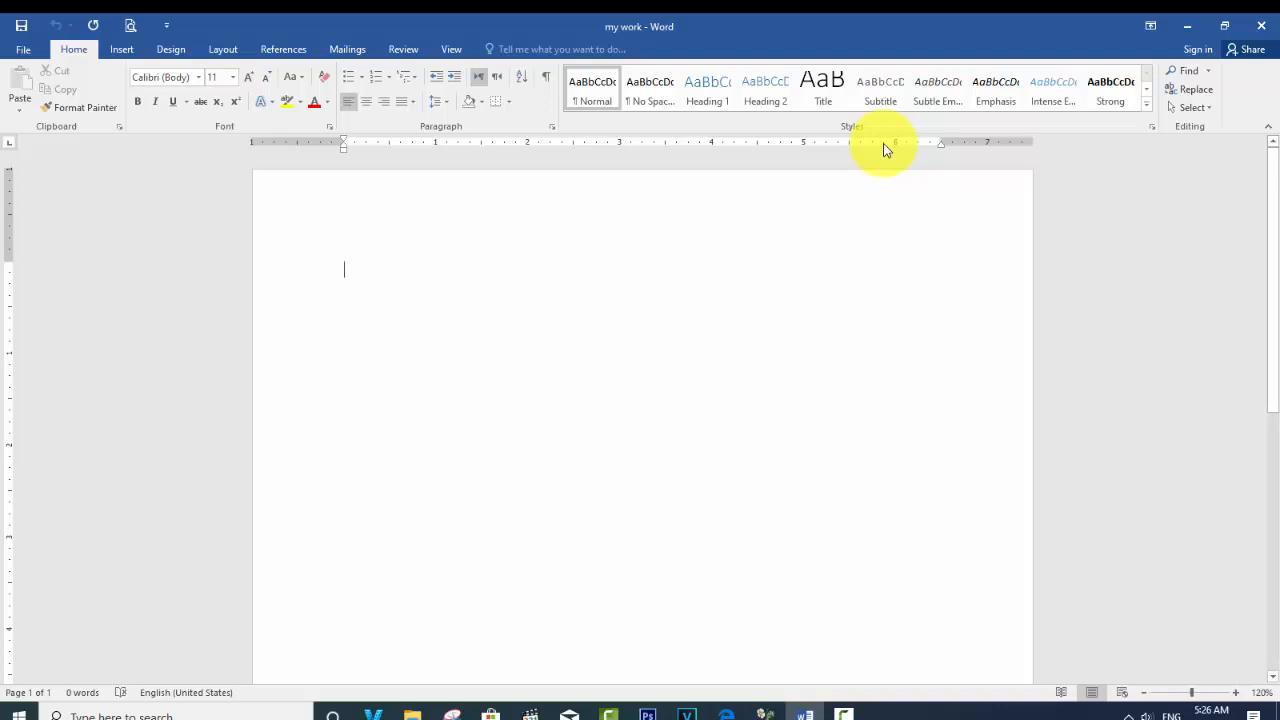
# Enter the test text "adgsdfgwert" in the blank document and delete all of it again
pyautogui.write('adgsdfgwert')
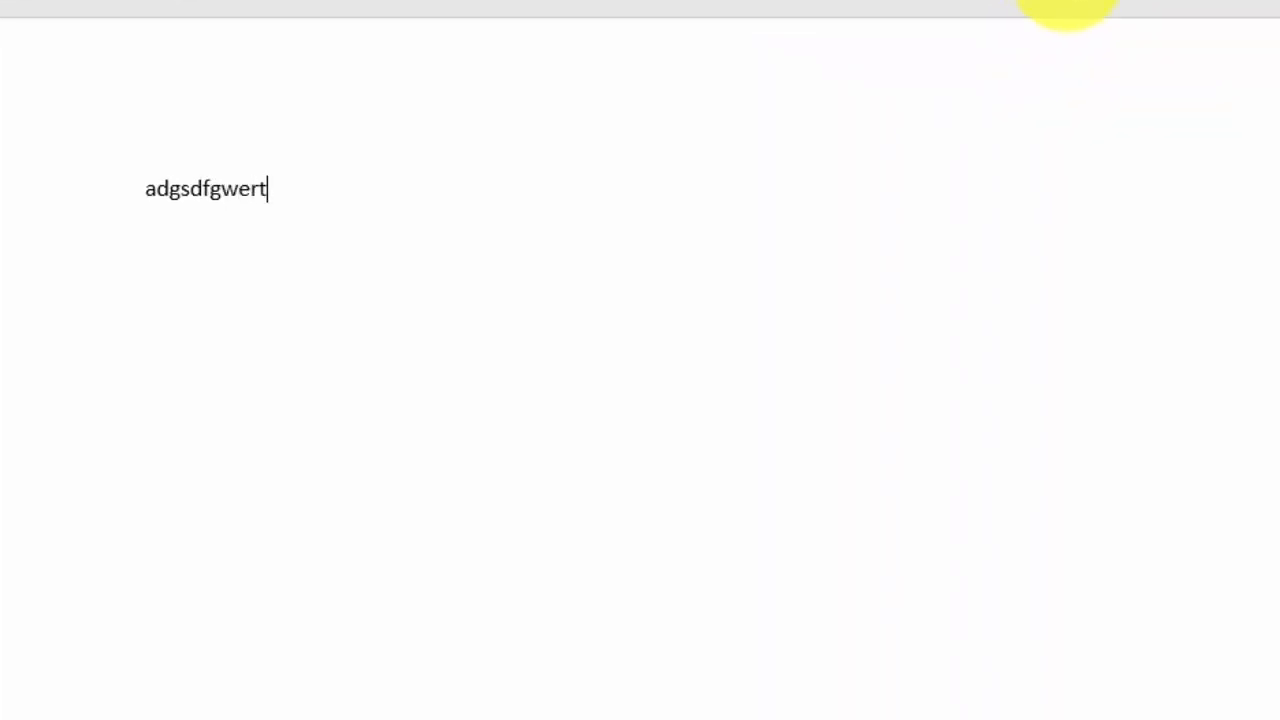
pyautogui.press('BackSpace')
pyautogui.press('BackSpace')
pyautogui.press('BackSpace')
pyautogui.press('BackSpace')
pyautogui.press('BackSpace')
pyautogui.press('BackSpace')
pyautogui.press('BackSpace')
pyautogui.press('BackSpace')
pyautogui.press('BackSpace')
pyautogui.press('BackSpace')
pyautogui.press('BackSpace')
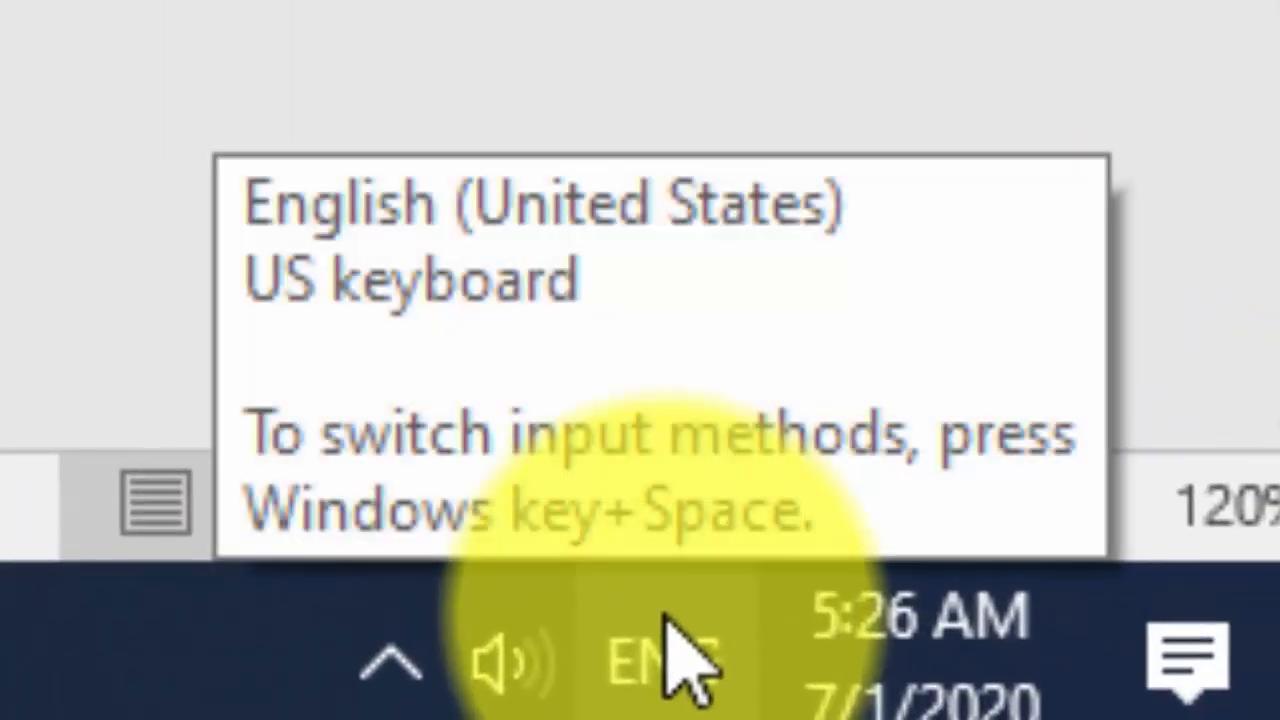
# Switch the keyboard input language to Urdu (Pakistan)
pyautogui.click(1182, 705)
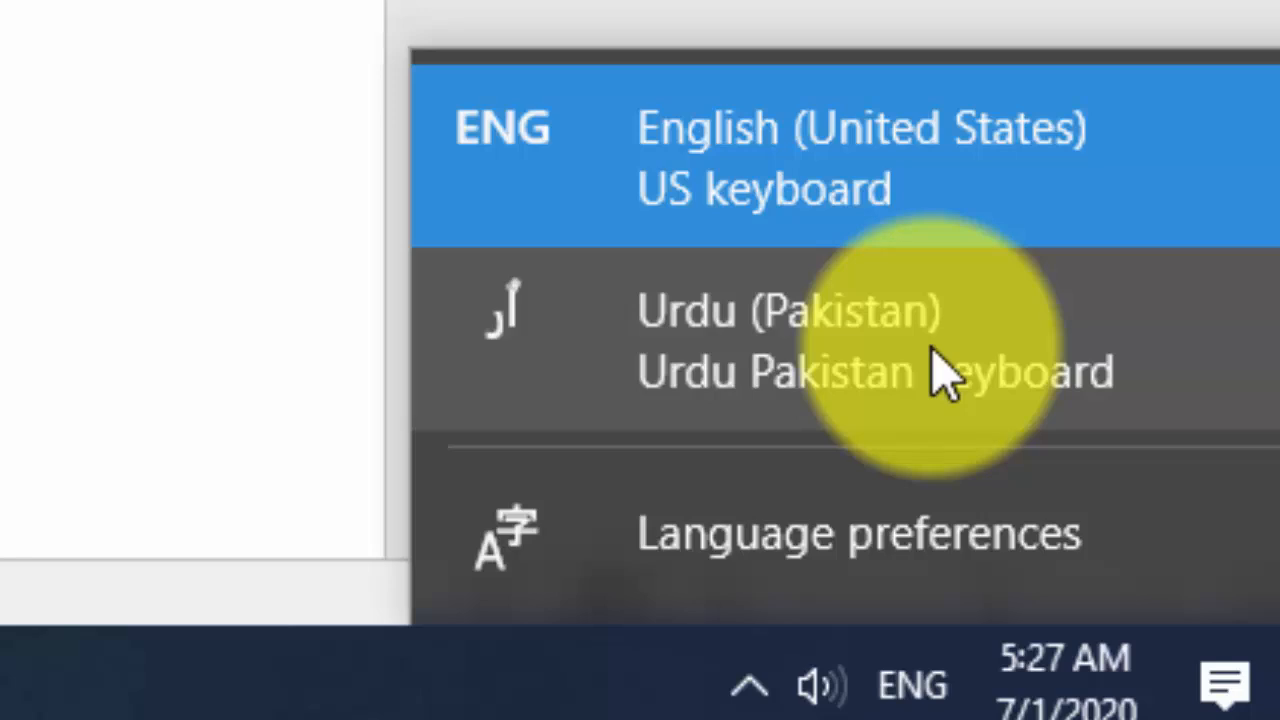
pyautogui.click(940, 372)
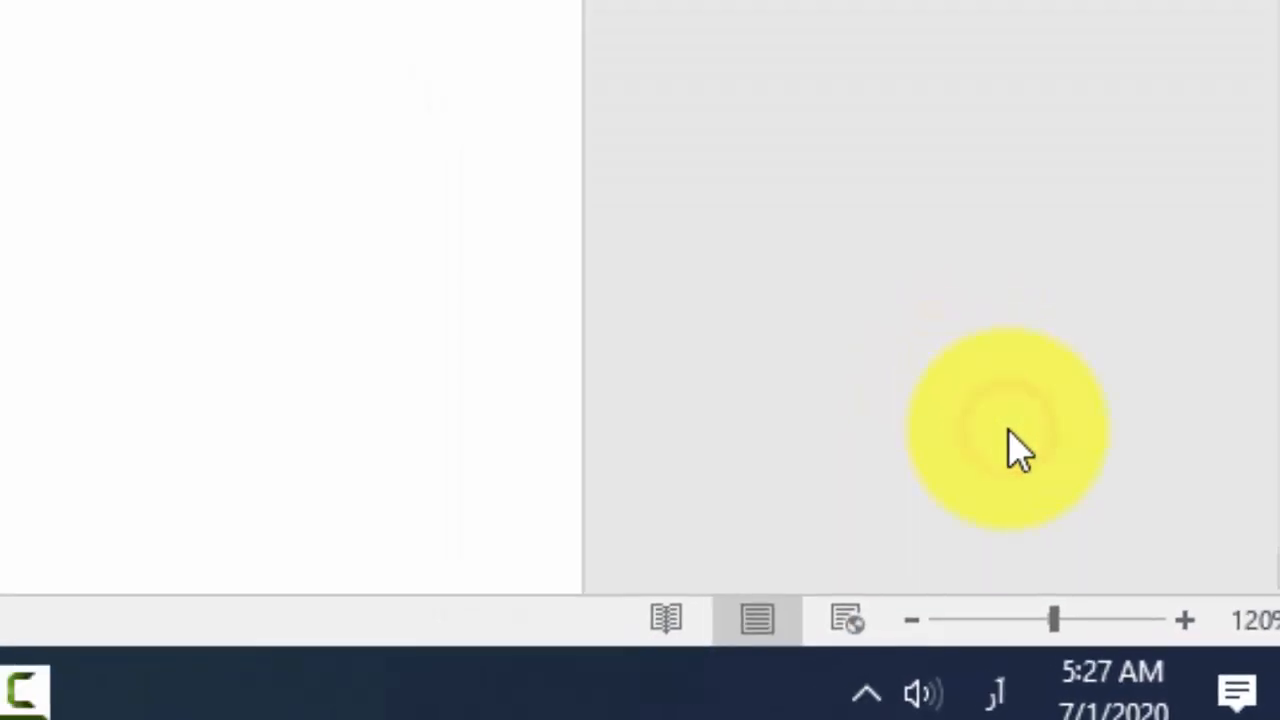
pyautogui.click(995, 692)
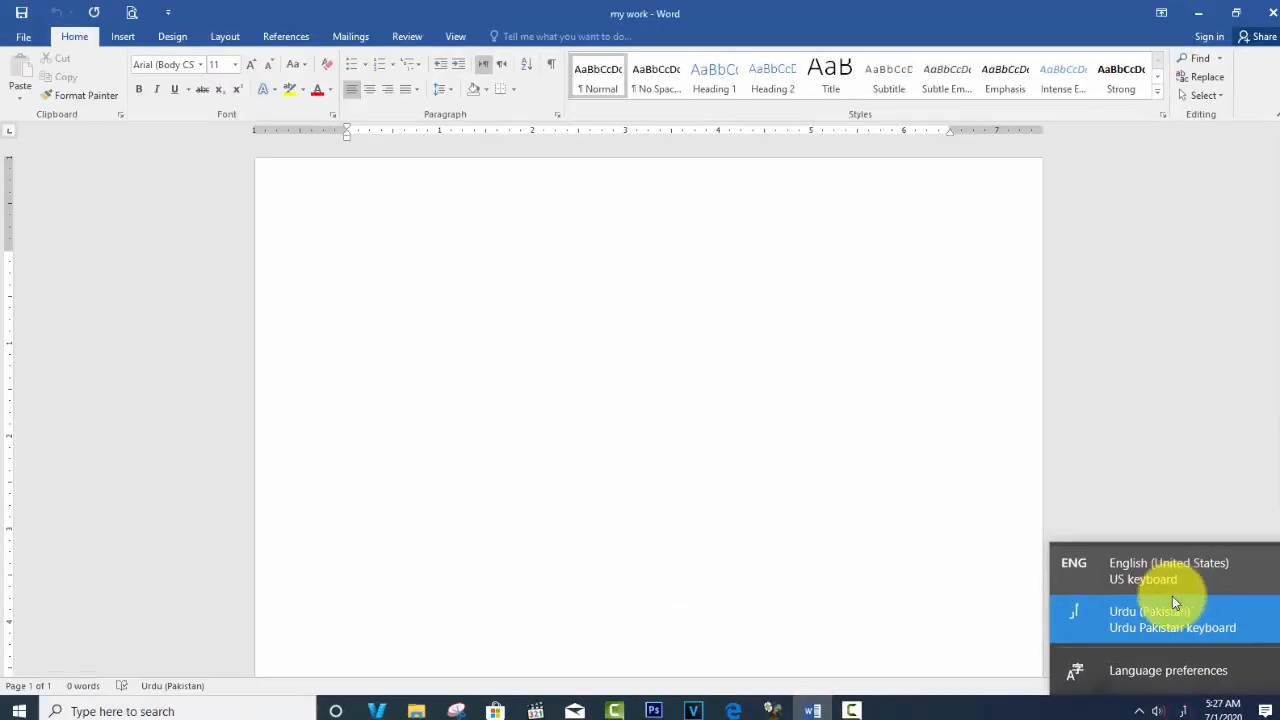
pyautogui.click(1173, 618)
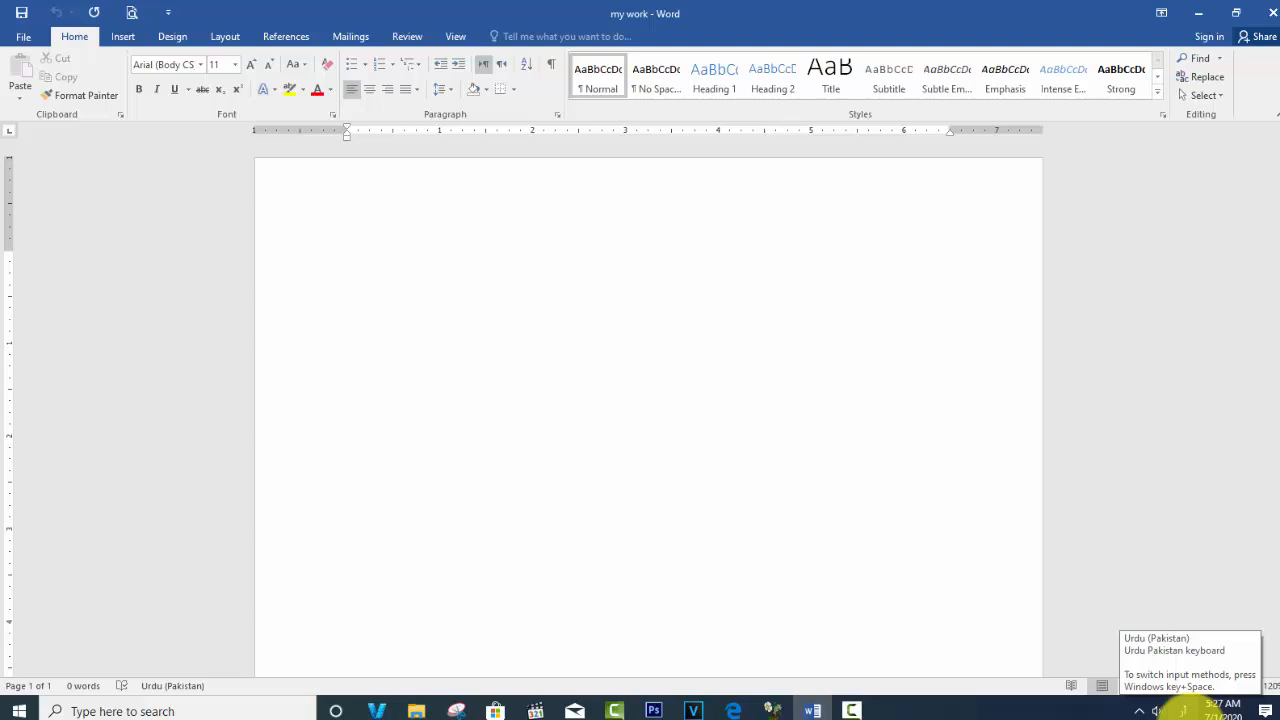
# Toggle the input language several times between English (United States) and Urdu (Pakistan), finishing on Urdu
pyautogui.press('super')
pyautogui.click(1137, 524)
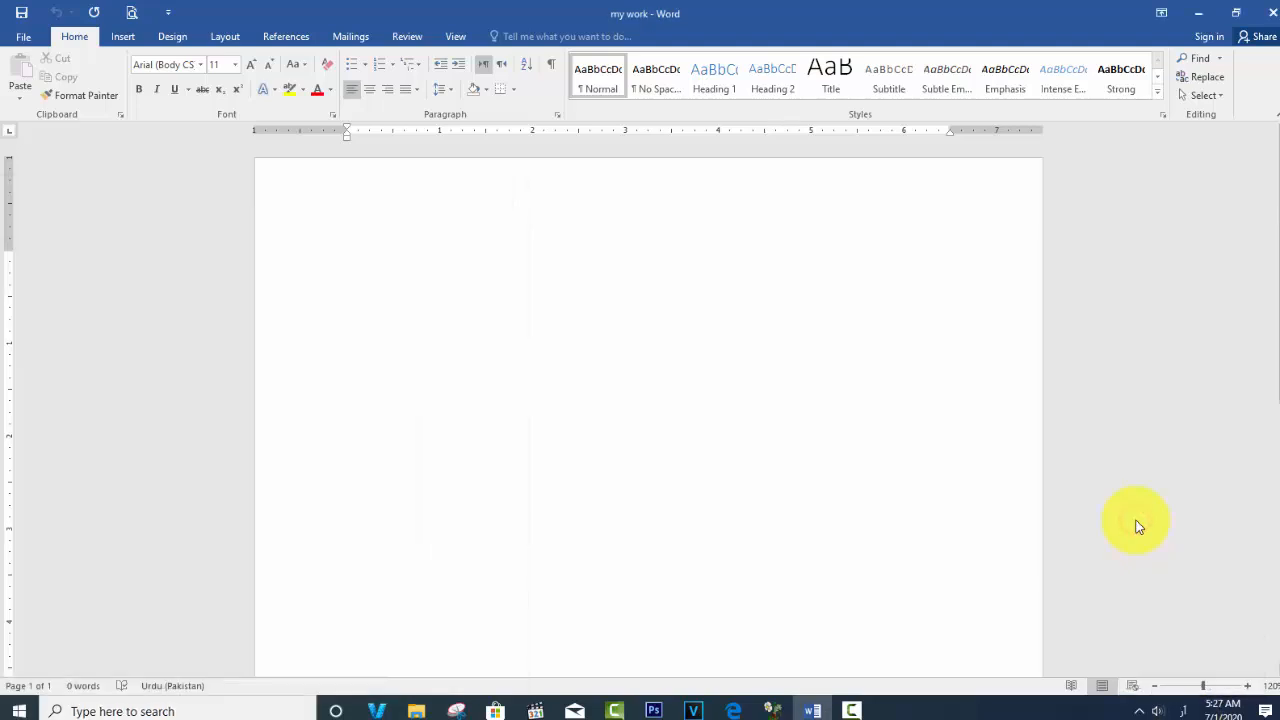
pyautogui.press('super+space')
pyautogui.press('super+space')
pyautogui.press('super+space')
pyautogui.press('super+space')
pyautogui.press('super+space')
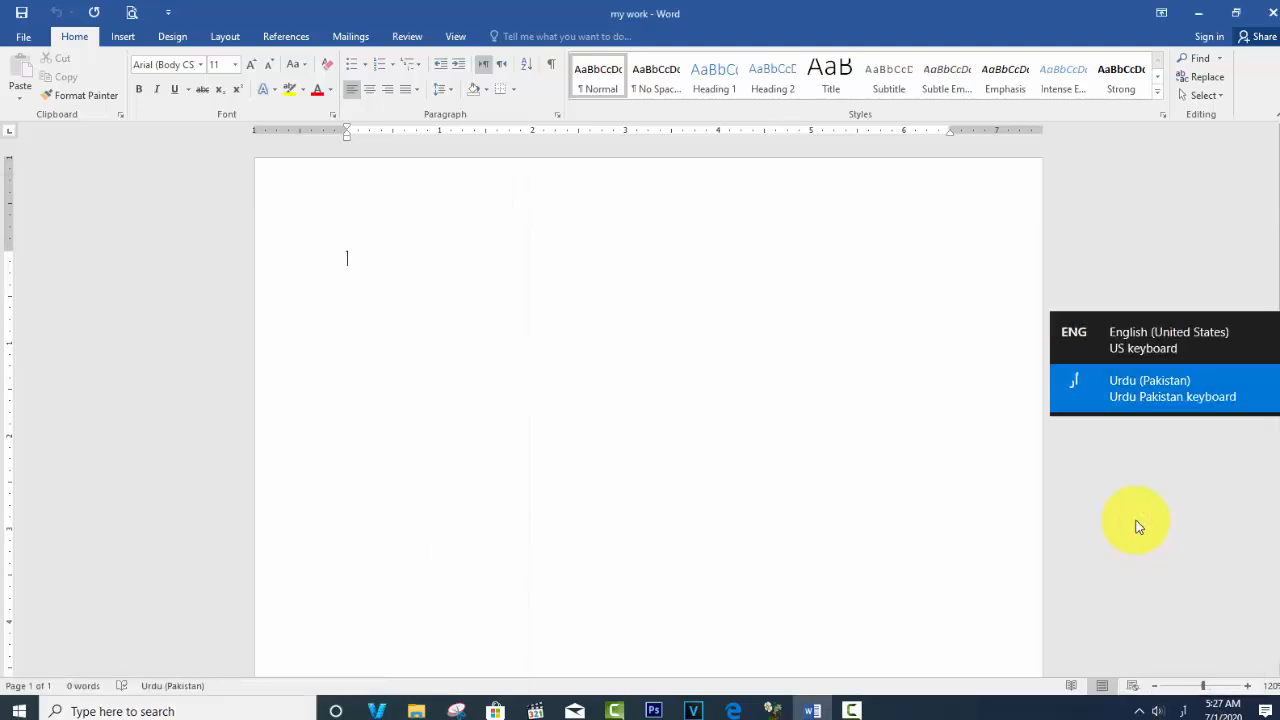
pyautogui.press('super+space')
pyautogui.press('super+space')
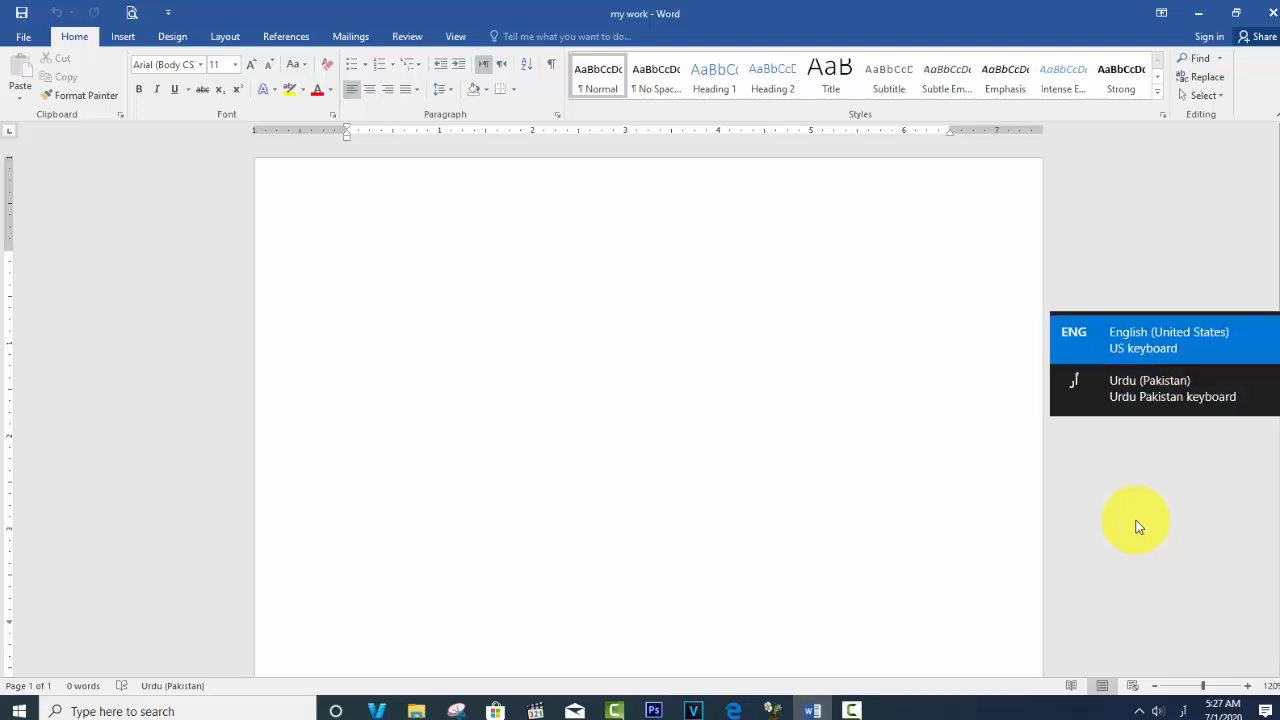
pyautogui.press('super+space')
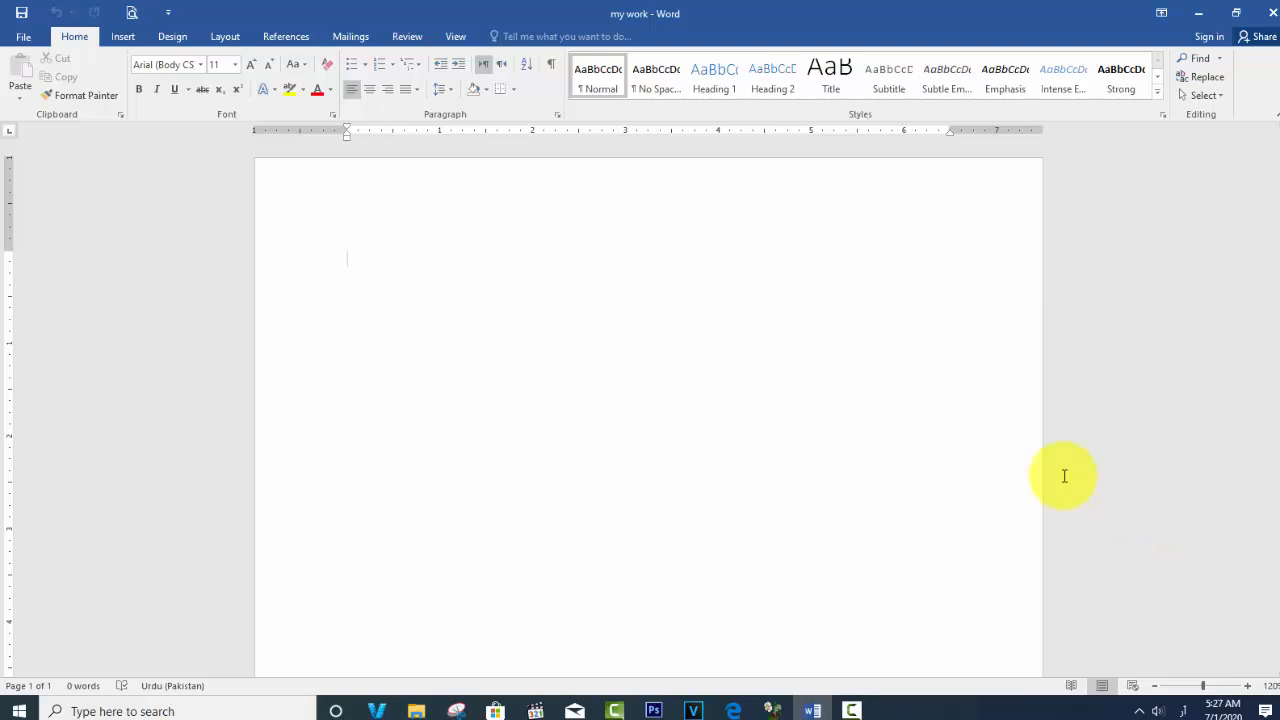
# Set the font to Jameel Noori Nastaleeq and the paragraph's text direction to right-to-left
pyautogui.click(203, 66)
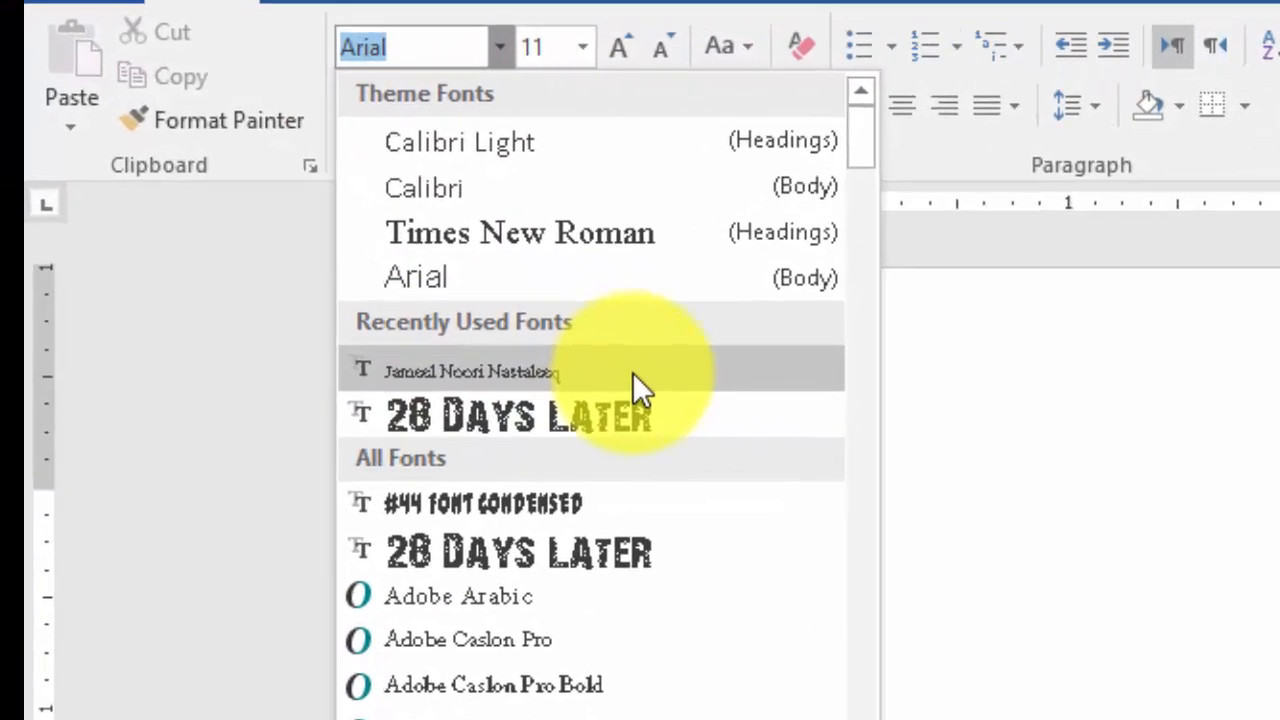
pyautogui.click(580, 365)
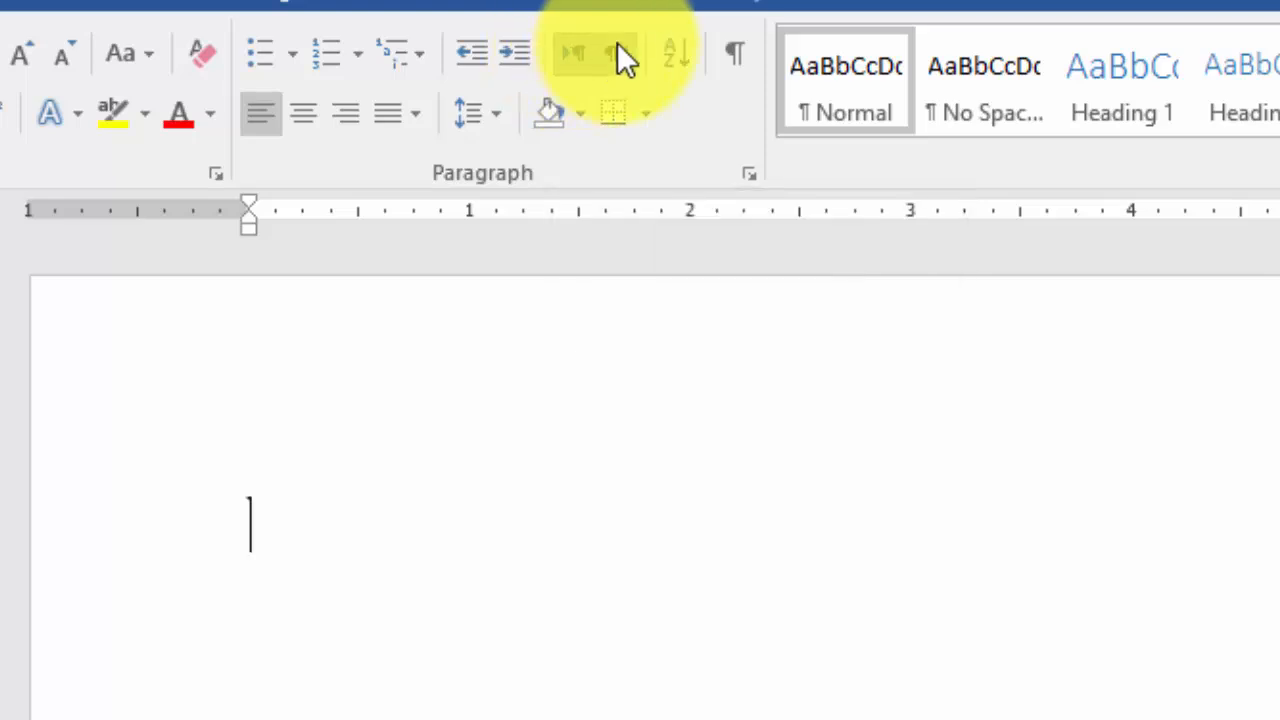
pyautogui.click(617, 48)
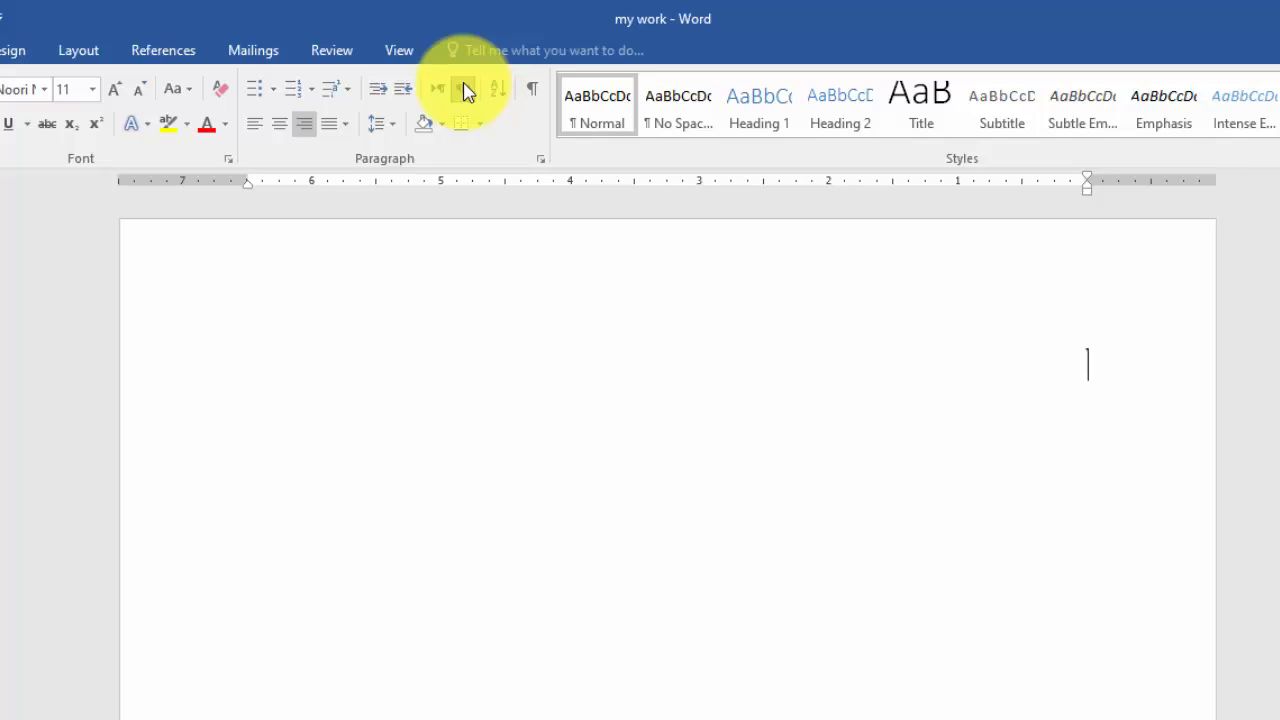
# Browse the built-in cover pages and insert the Filigree cover page into the document
pyautogui.click(194, 120)
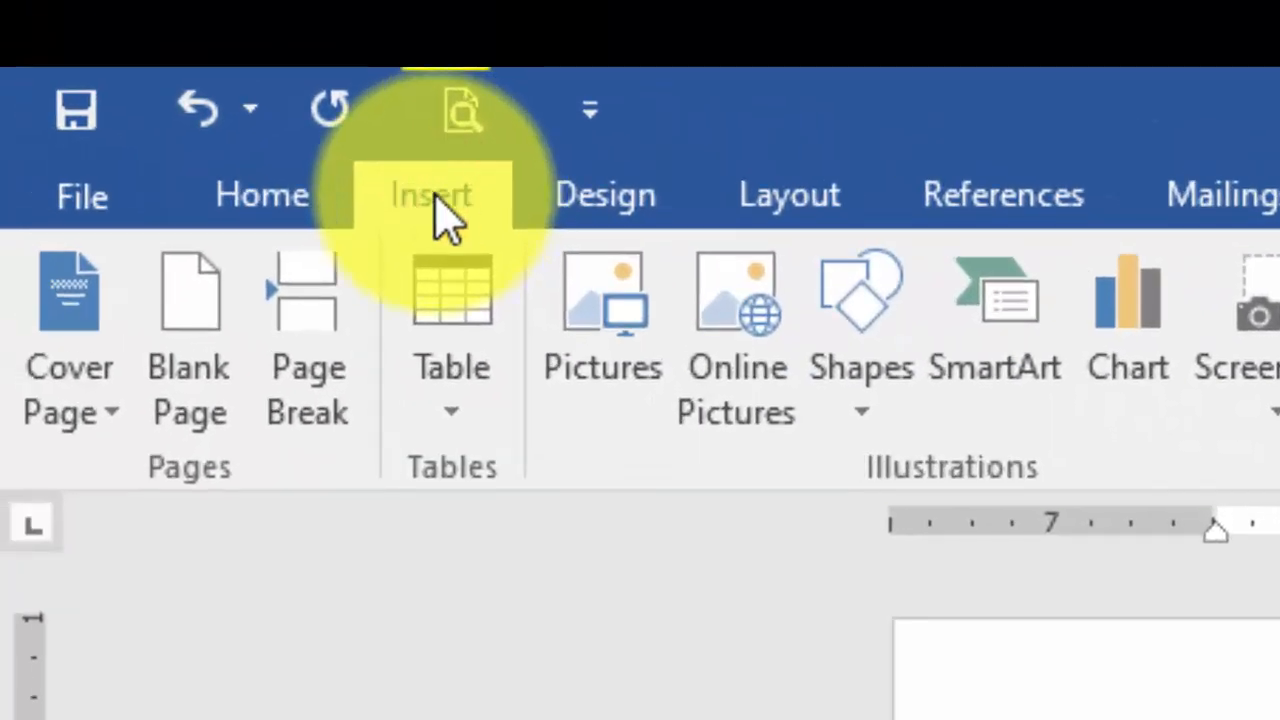
pyautogui.click(70, 410)
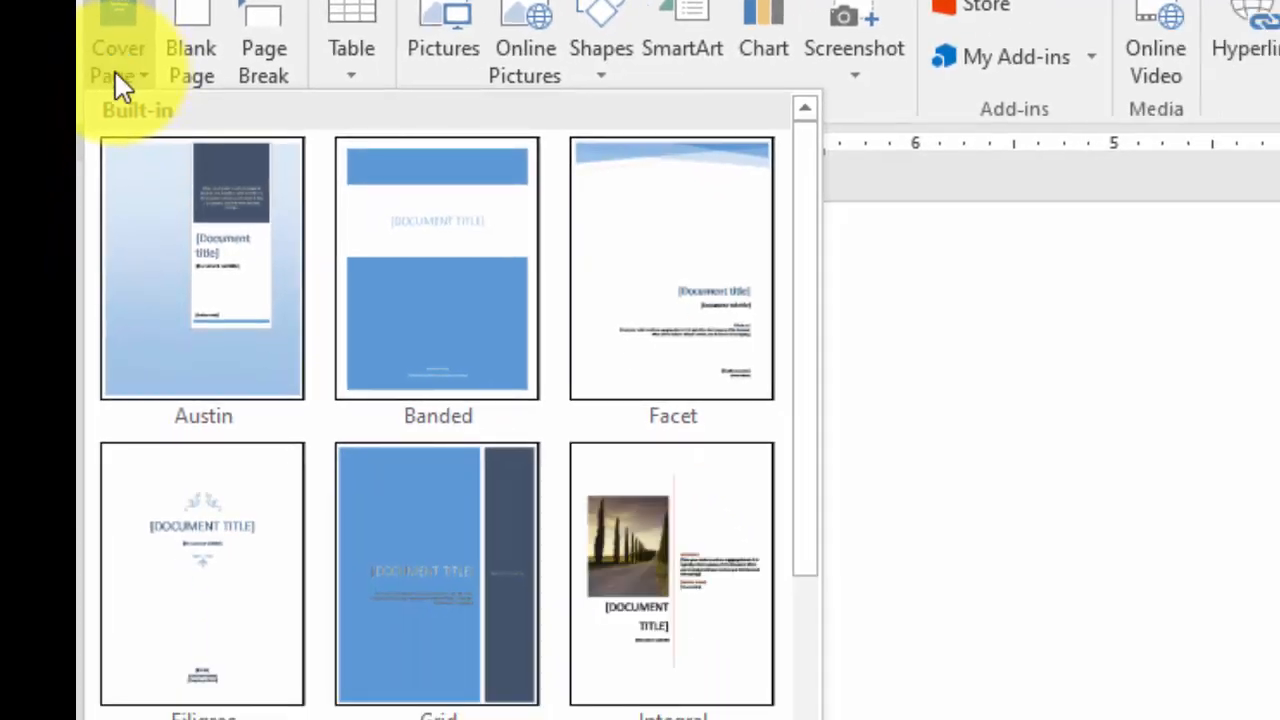
pyautogui.click(810, 282)
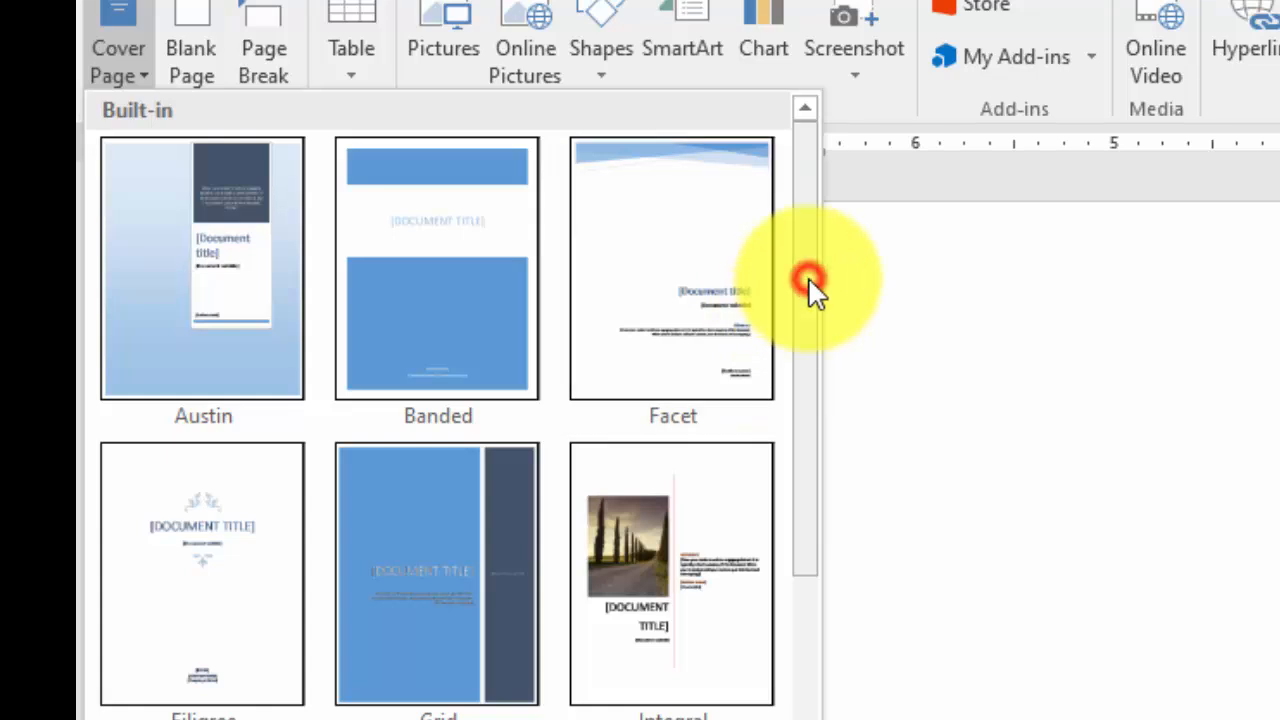
pyautogui.moveTo(810, 282); pyautogui.dragTo(776, 462)
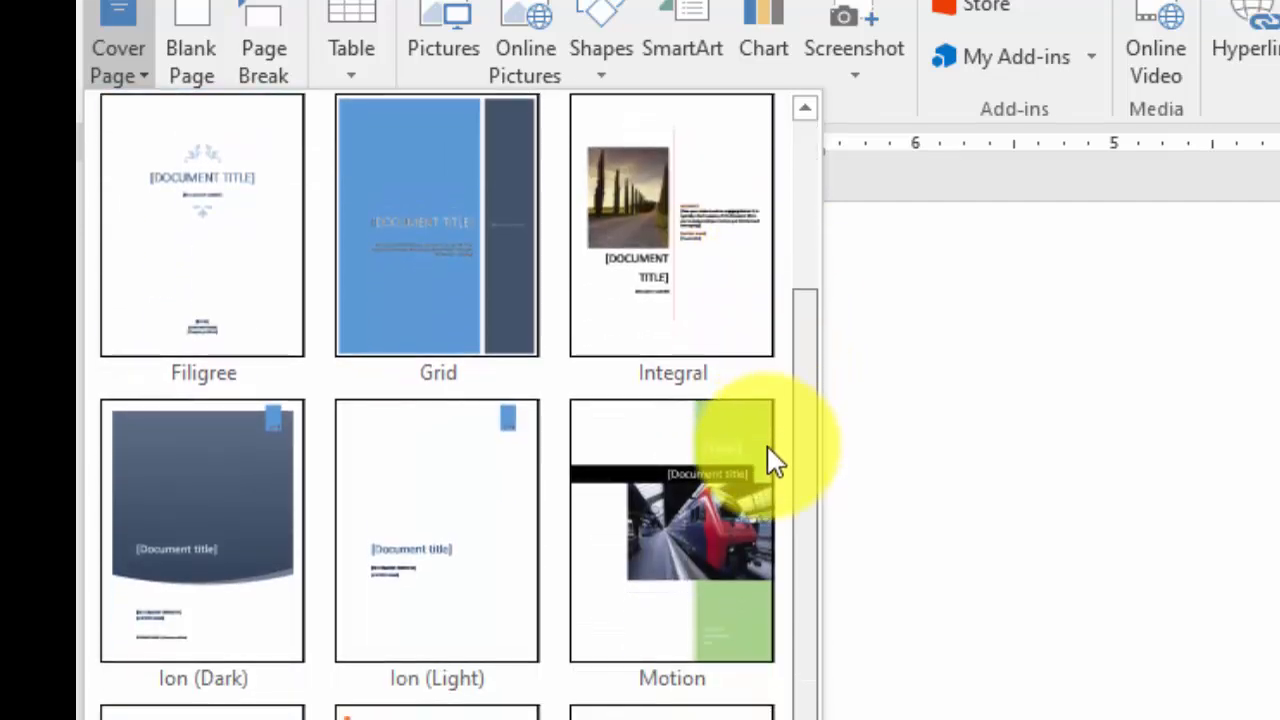
pyautogui.moveTo(776, 462); pyautogui.dragTo(793, 270)
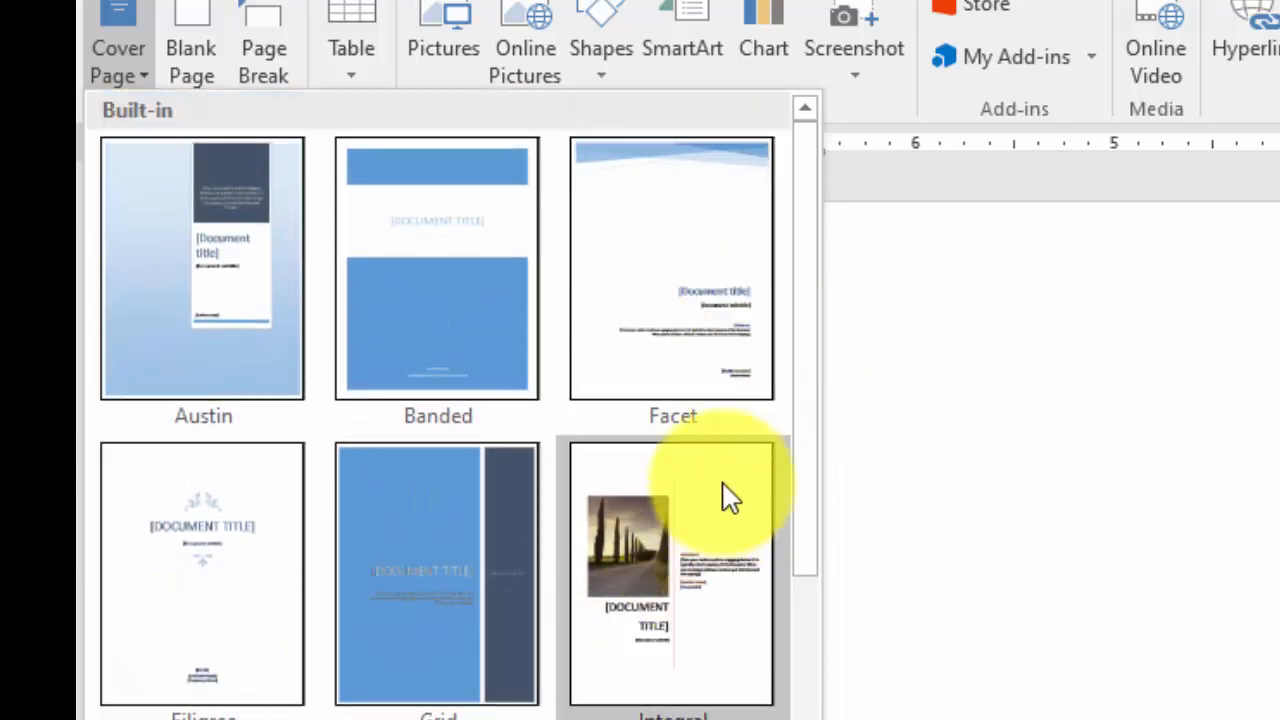
pyautogui.moveTo(797, 440); pyautogui.dragTo(780, 476)
pyautogui.click(237, 560)
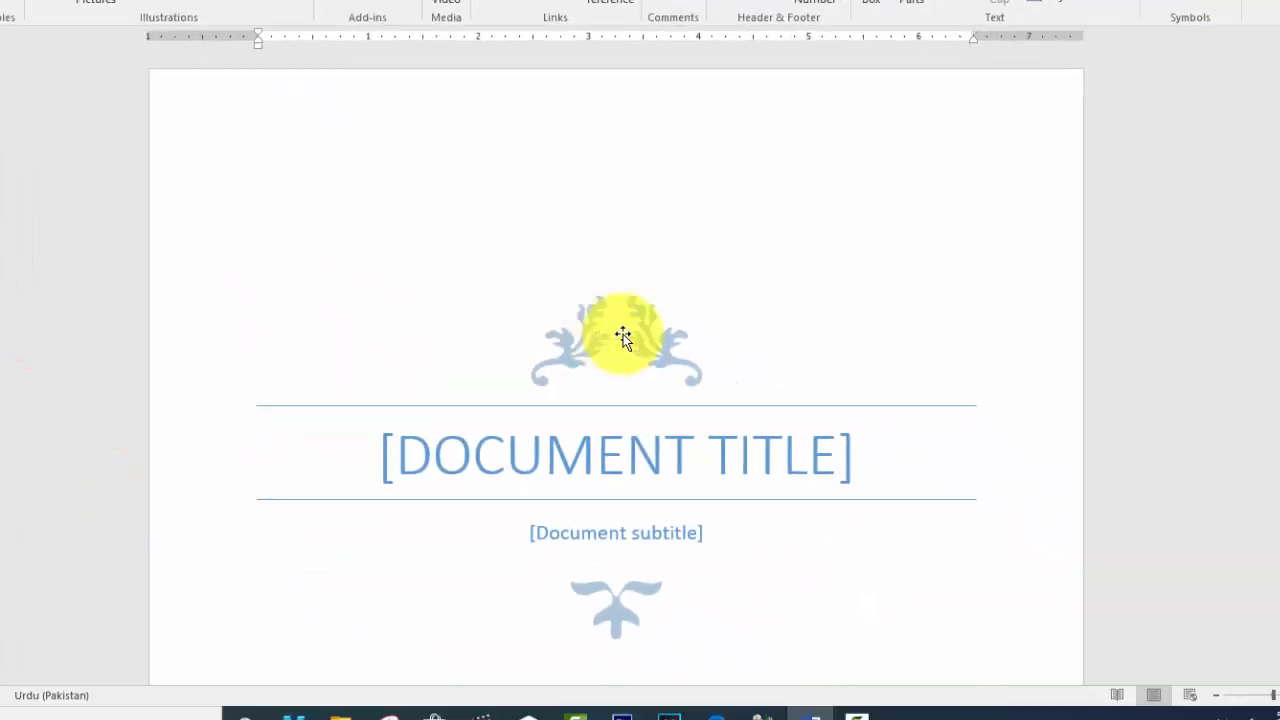
# Try to move the leaf ornament up, and shift the cover page content higher by reducing the top margin almost to the page edge
pyautogui.click(679, 454)
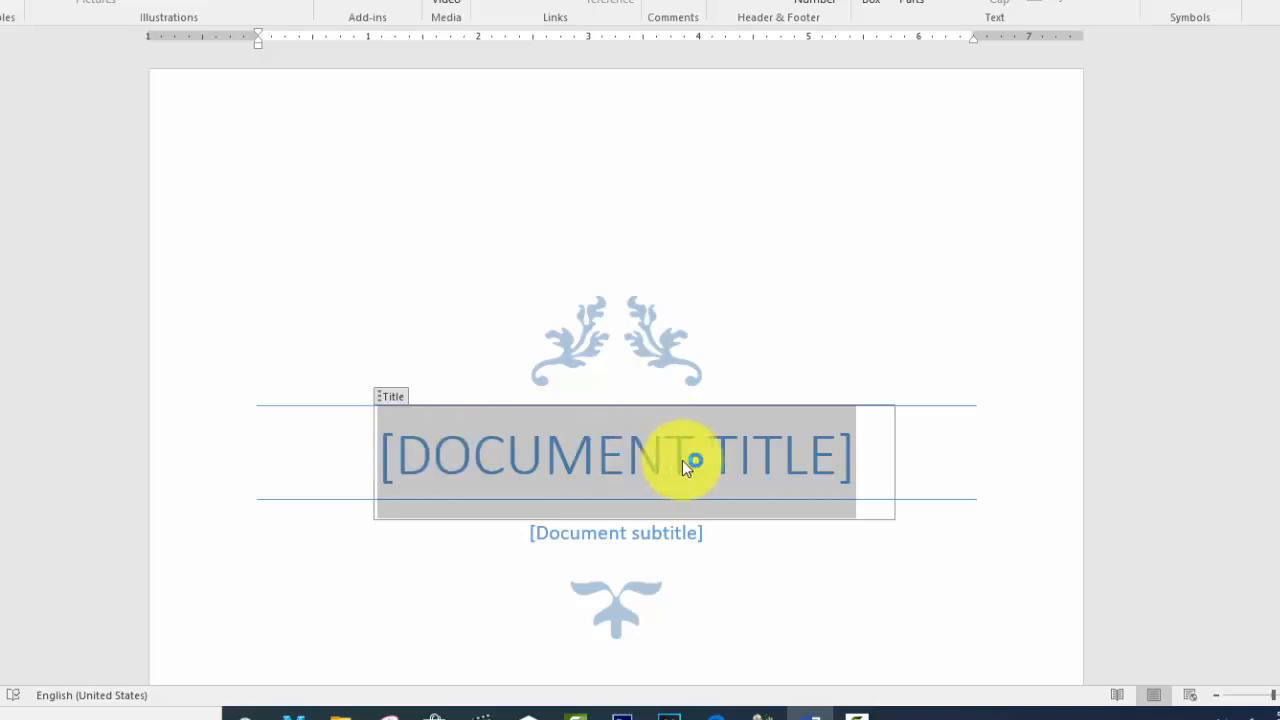
pyautogui.click(714, 457)
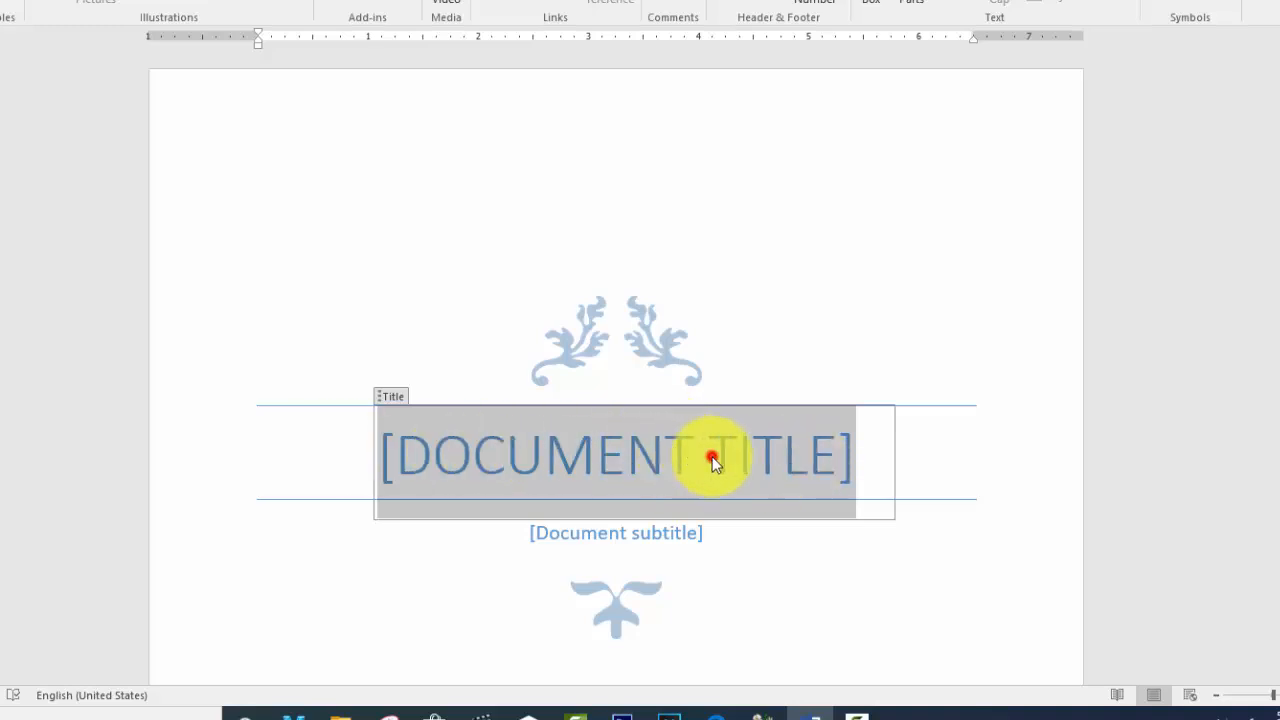
pyautogui.click(685, 288)
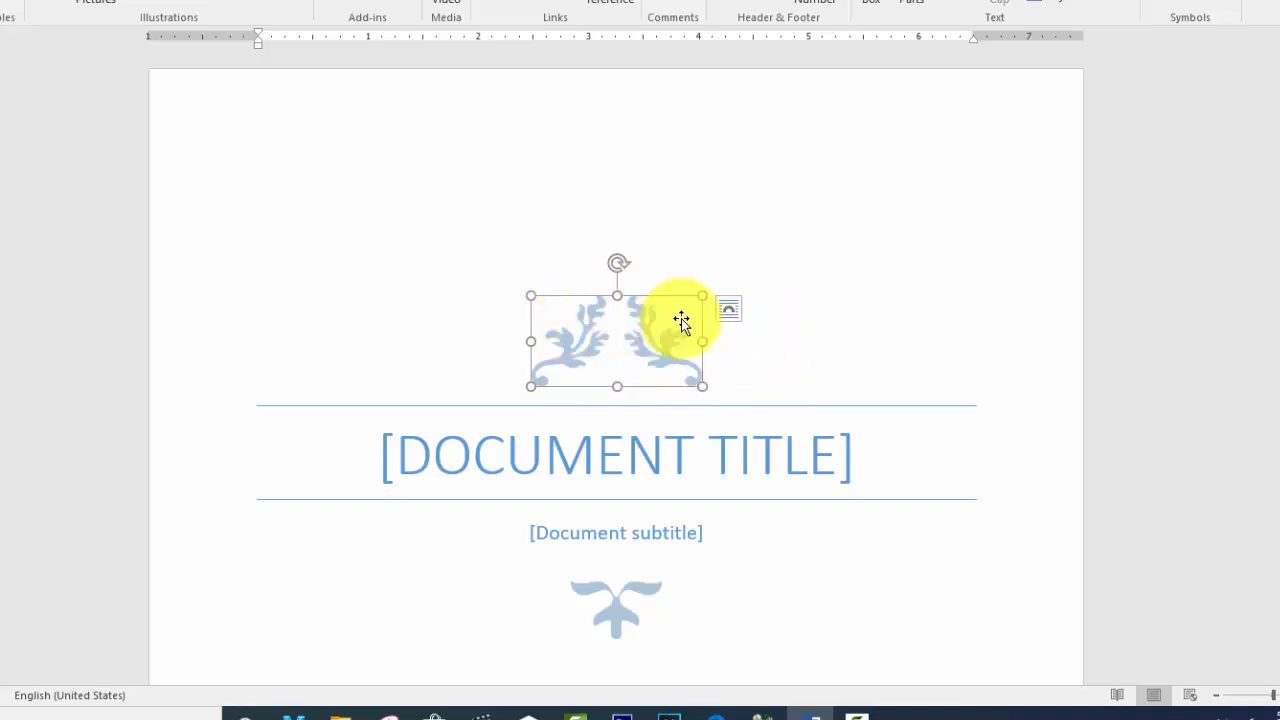
pyautogui.moveTo(651, 320); pyautogui.dragTo(648, 222)
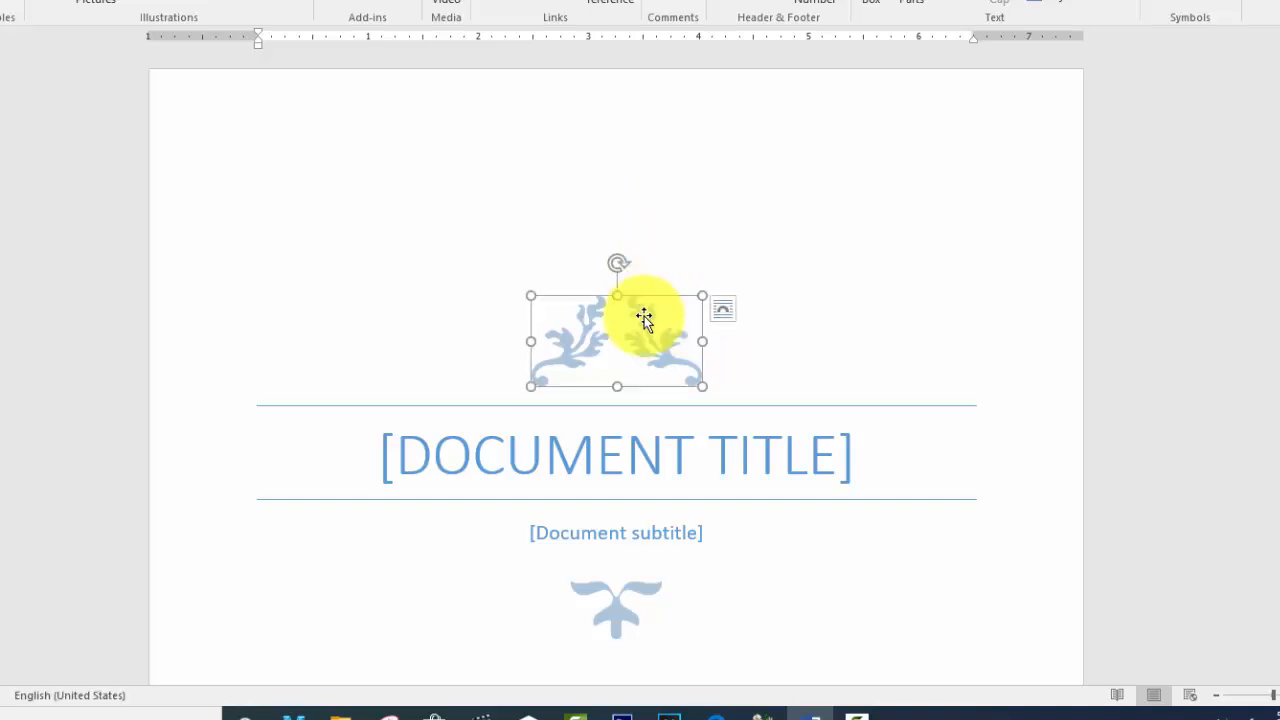
pyautogui.moveTo(644, 318); pyautogui.dragTo(638, 245)
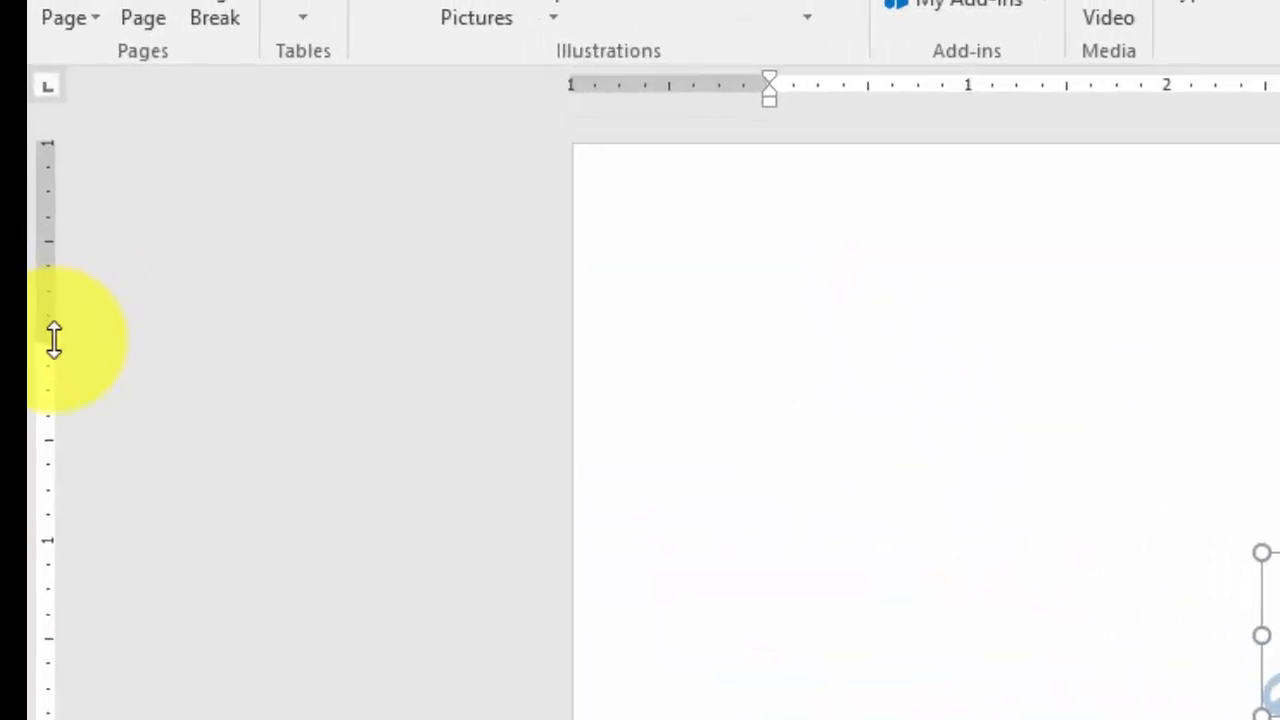
pyautogui.moveTo(52, 340); pyautogui.dragTo(56, 167)
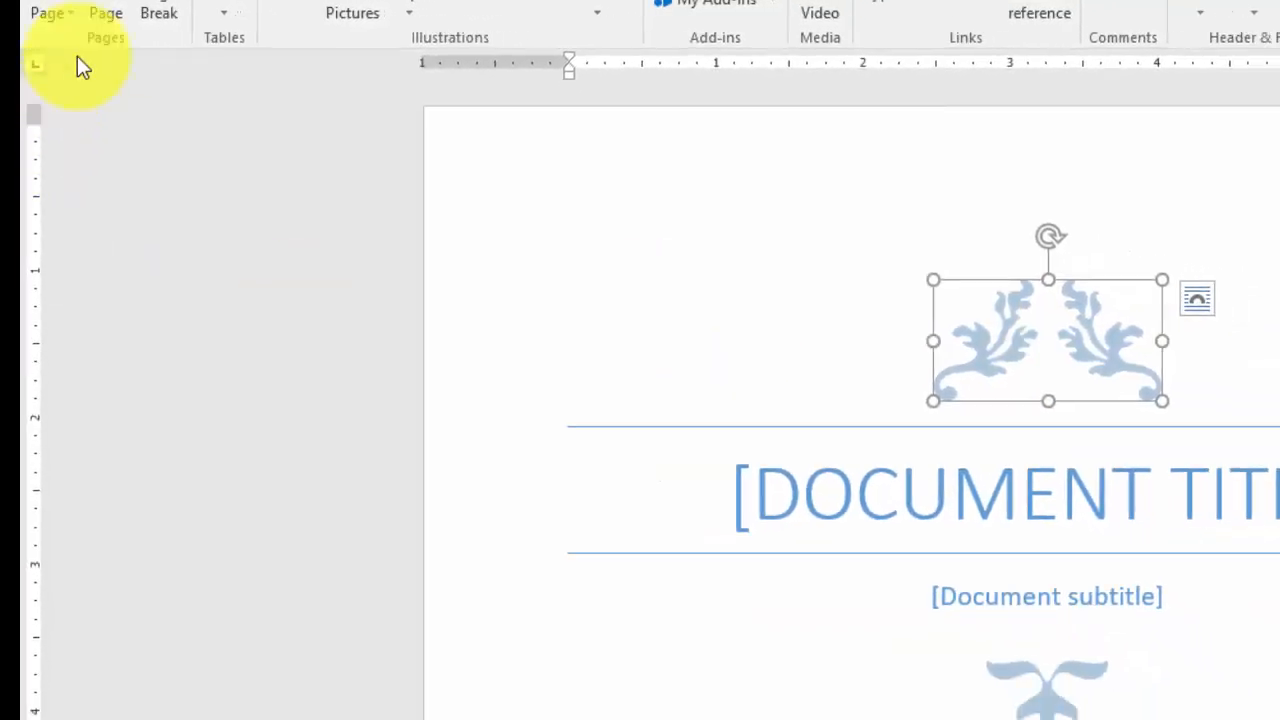
# Hide the document rulers and show them again
pyautogui.click(127, 1)
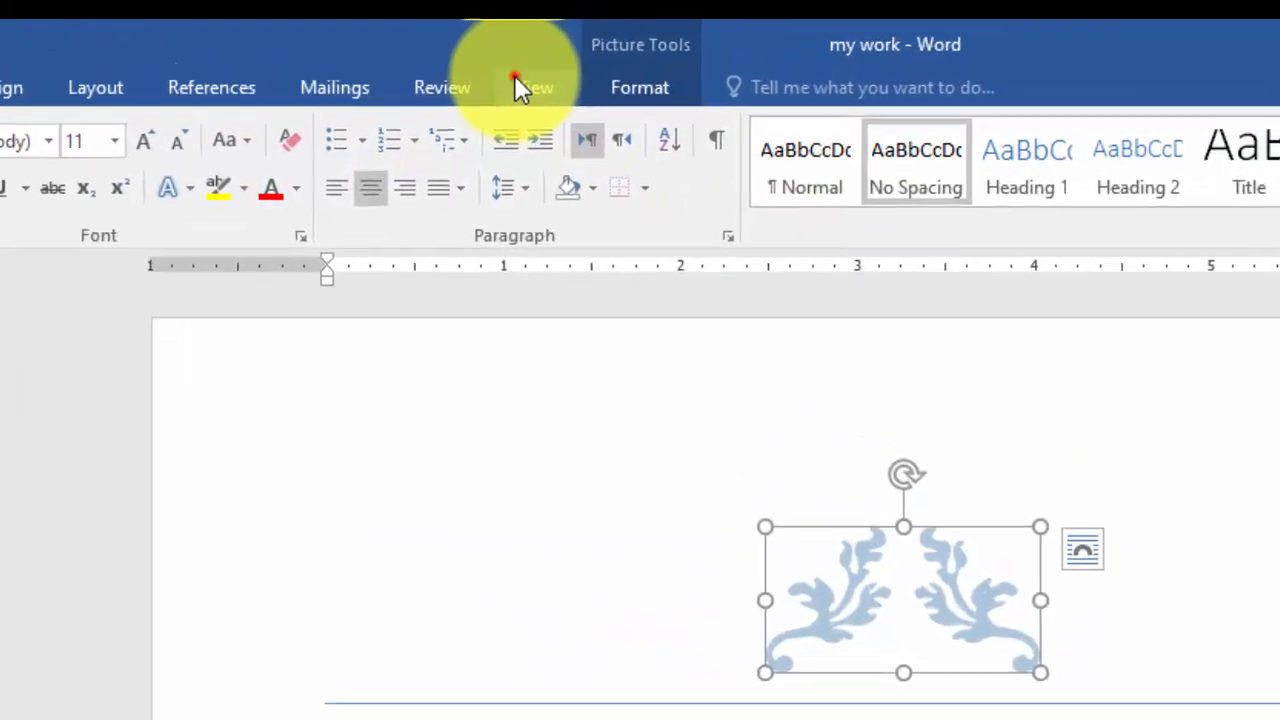
pyautogui.click(605, 40)
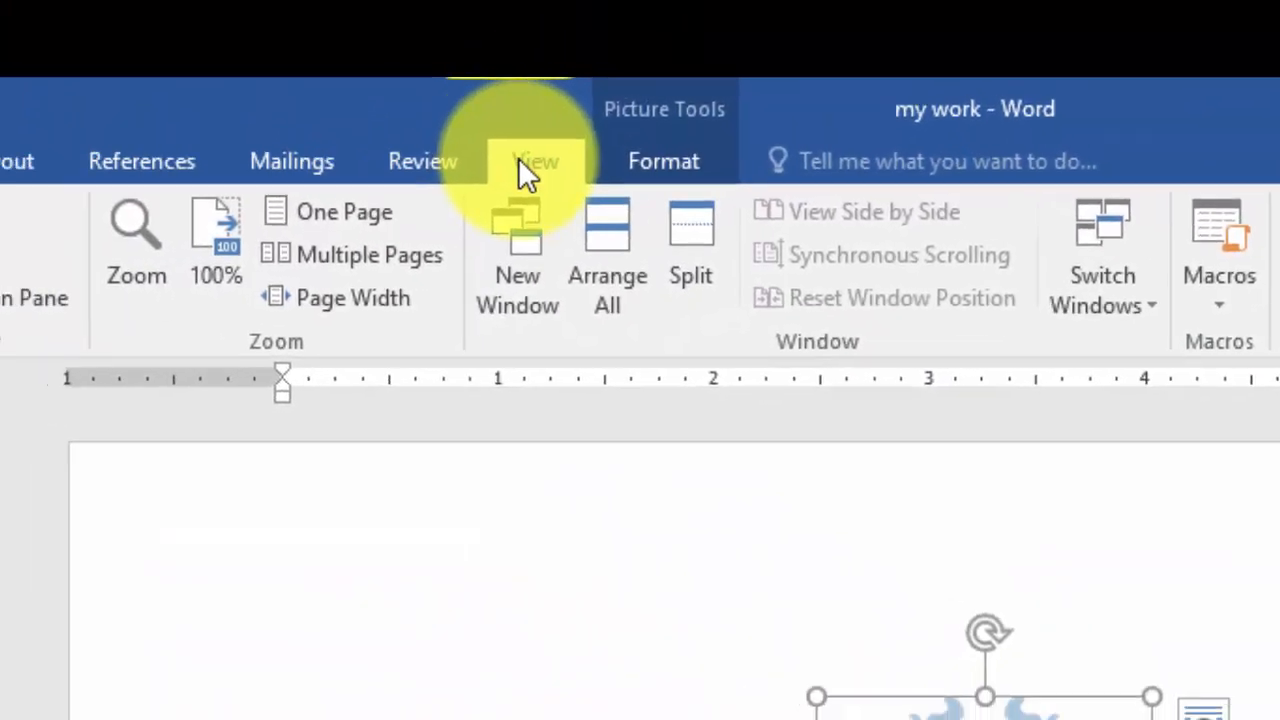
pyautogui.click(245, 238)
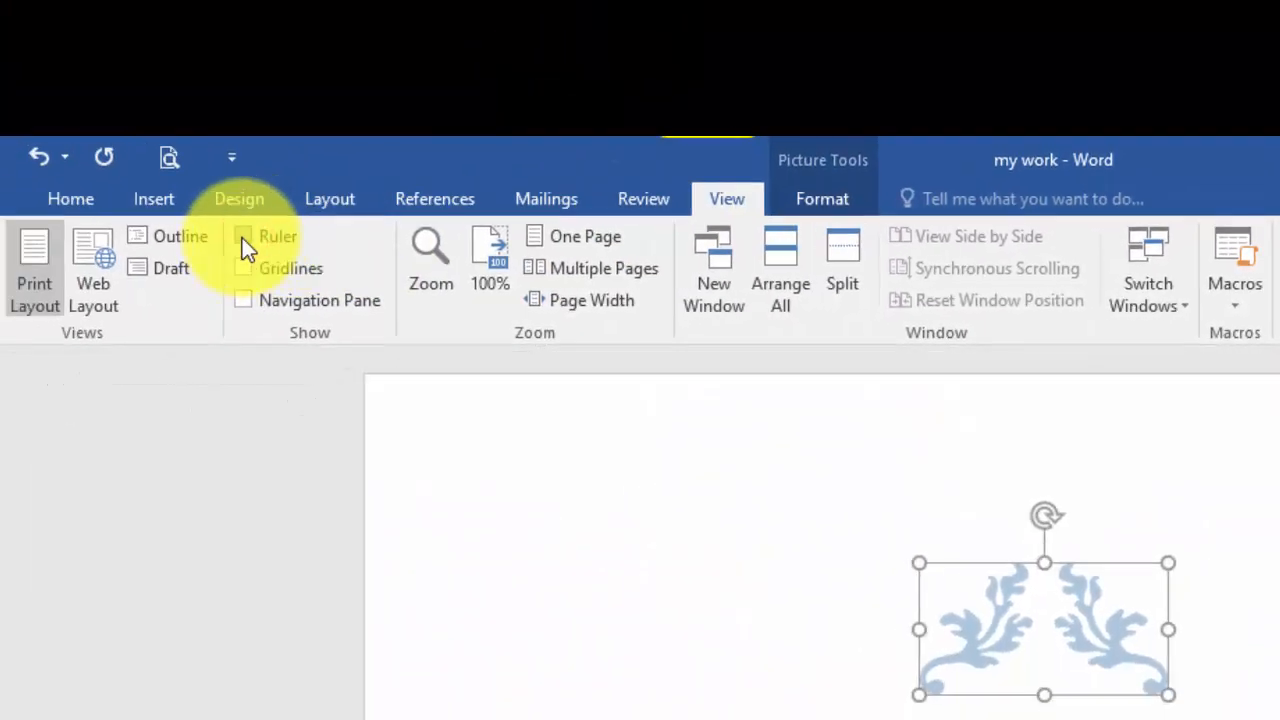
pyautogui.click(246, 234)
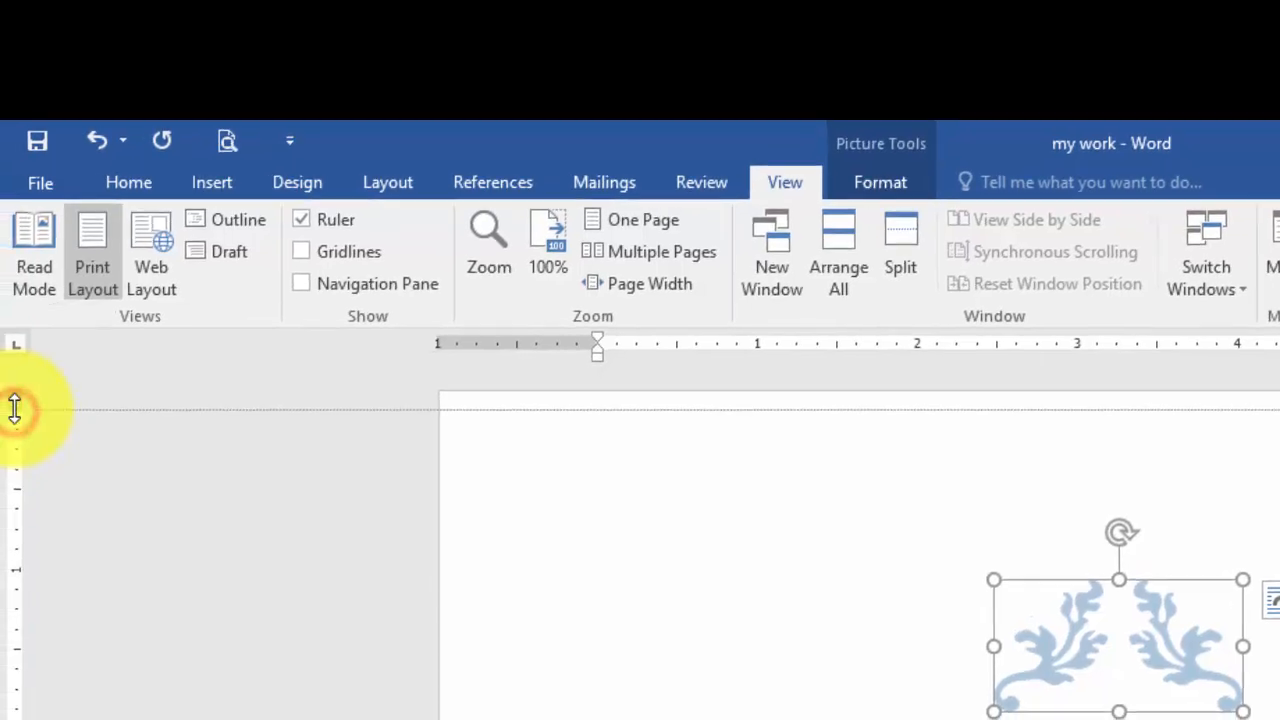
# Look over the cover page placeholders and replace the document title placeholder with the Urdu text "میری کتان"
pyautogui.scroll(-5, 1200, 590)
pyautogui.click(1100, 510)
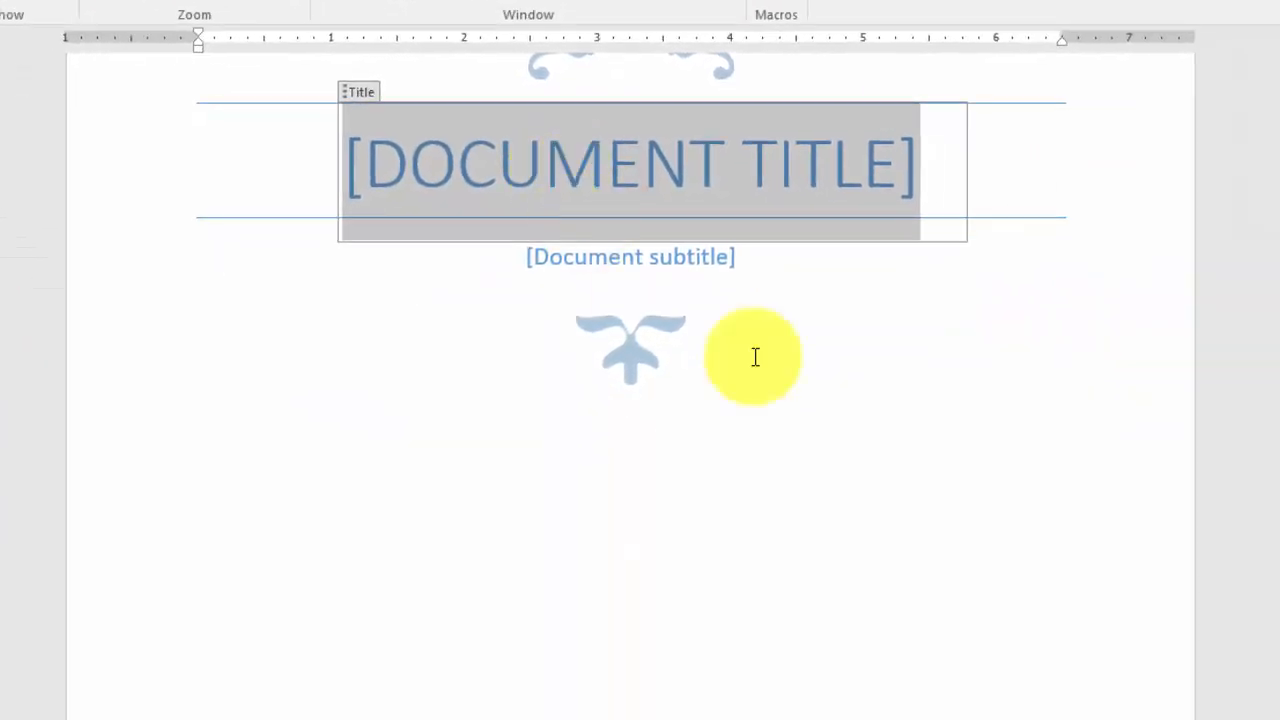
pyautogui.scroll(-10, 730, 352)
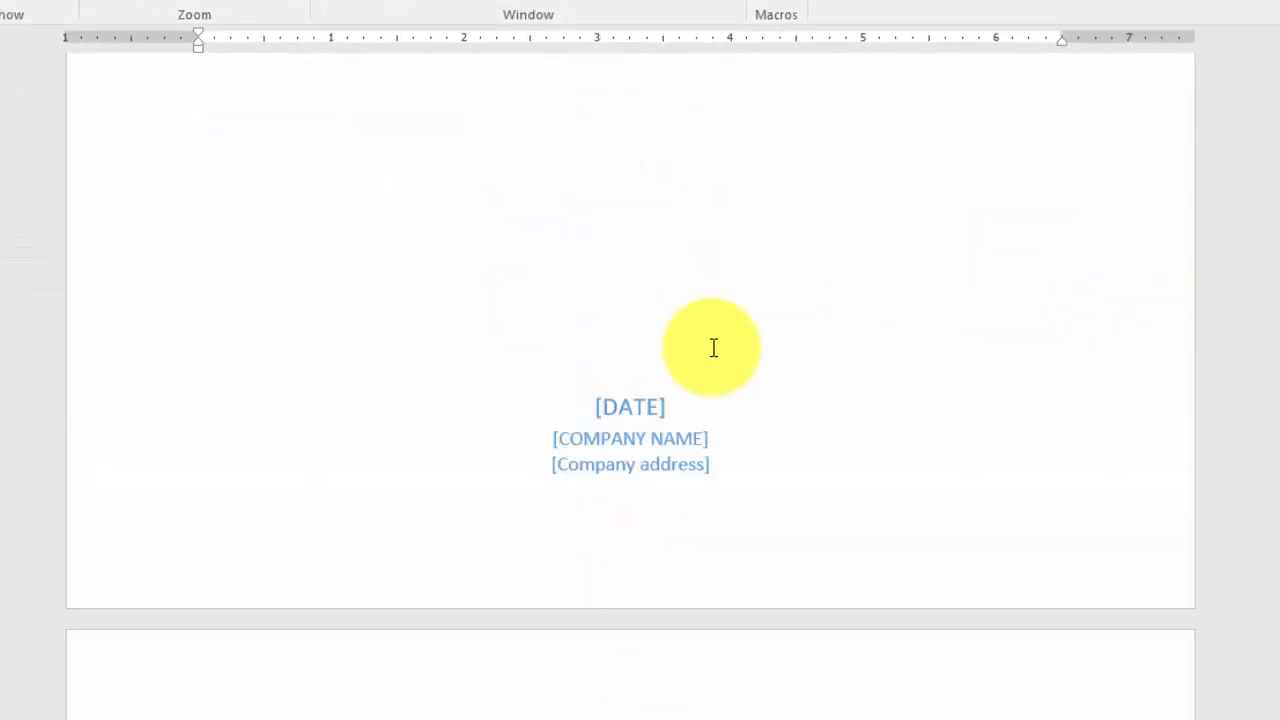
pyautogui.scroll(5, 713, 348)
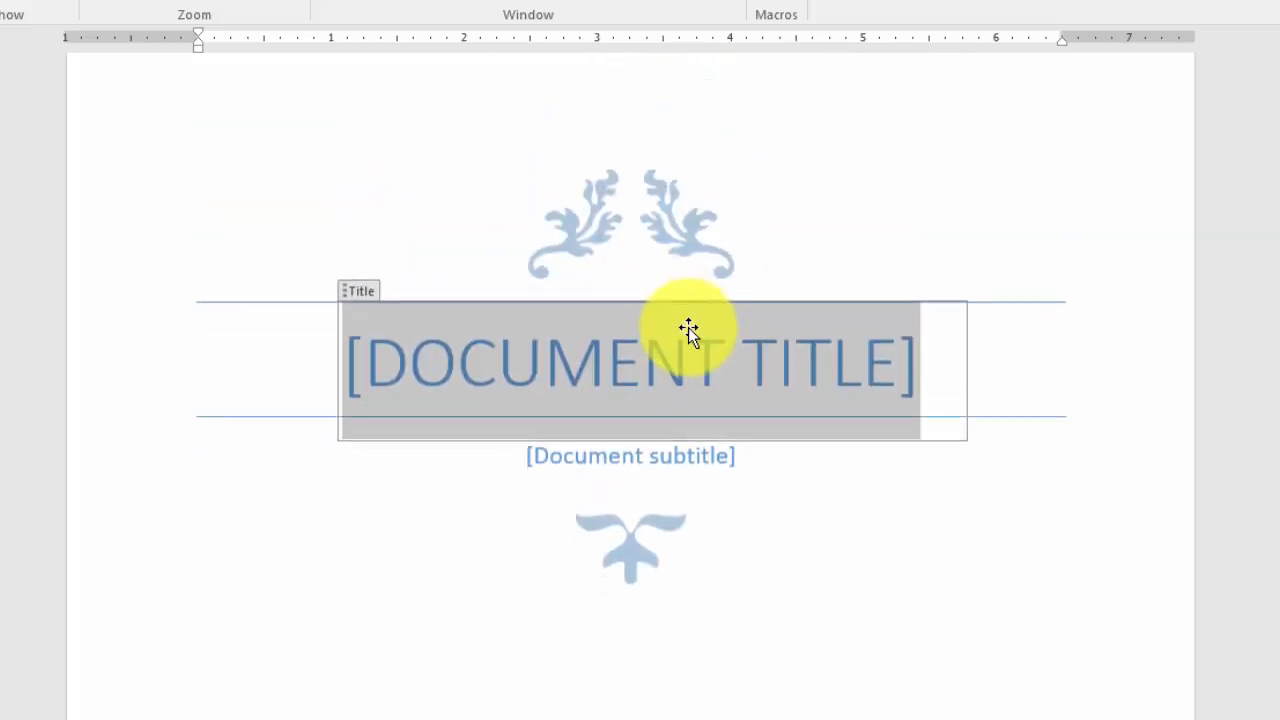
pyautogui.scroll(-8, 700, 540)
pyautogui.scroll(5, 654, 411)
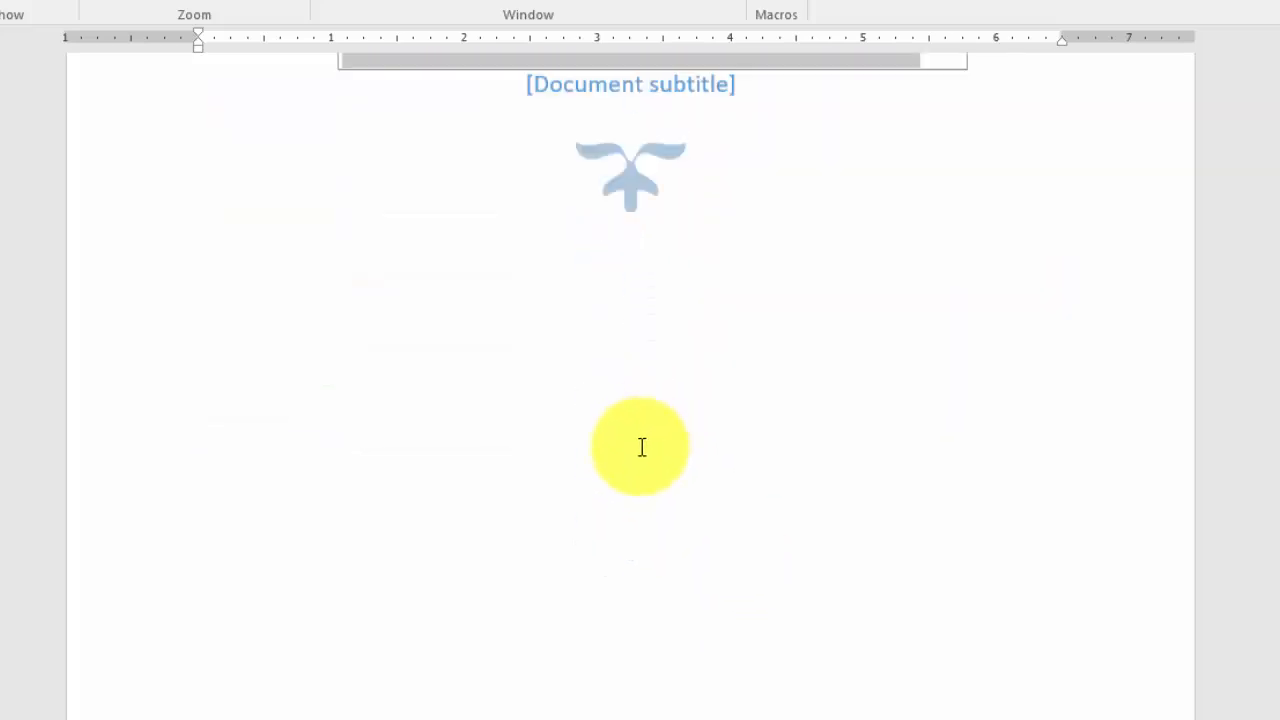
pyautogui.scroll(4, 642, 447)
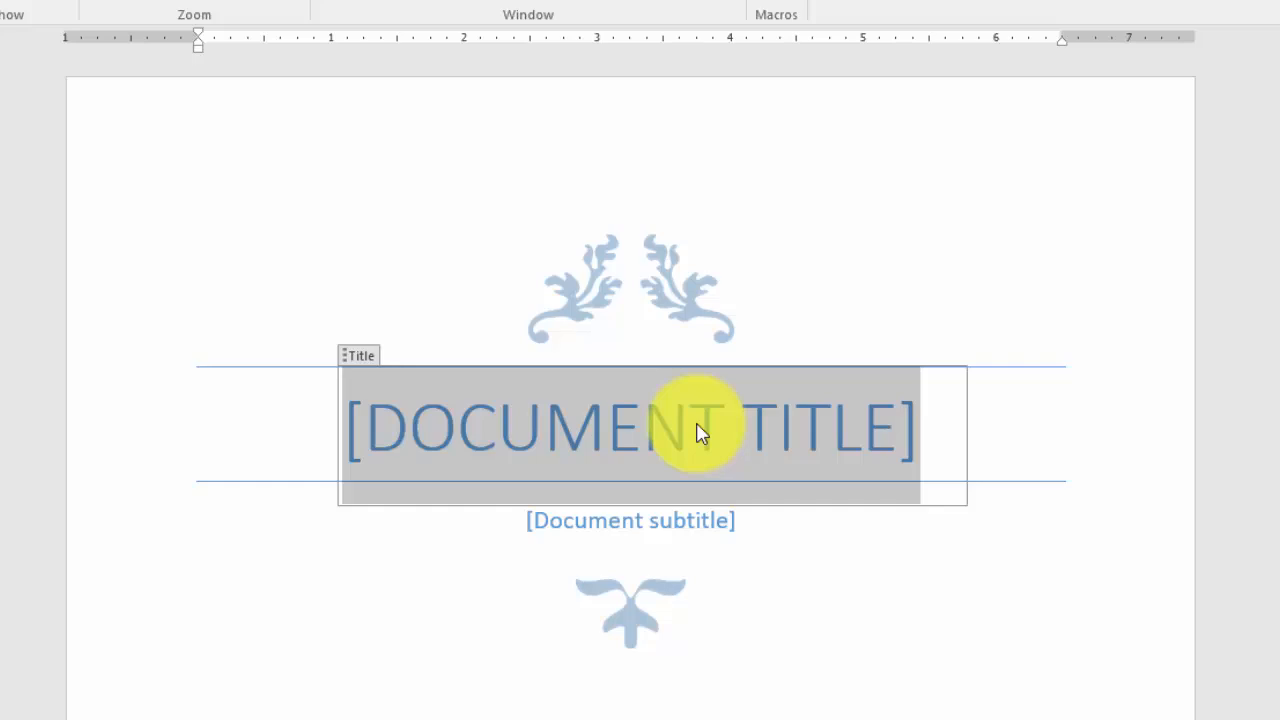
pyautogui.write('میری کتان')
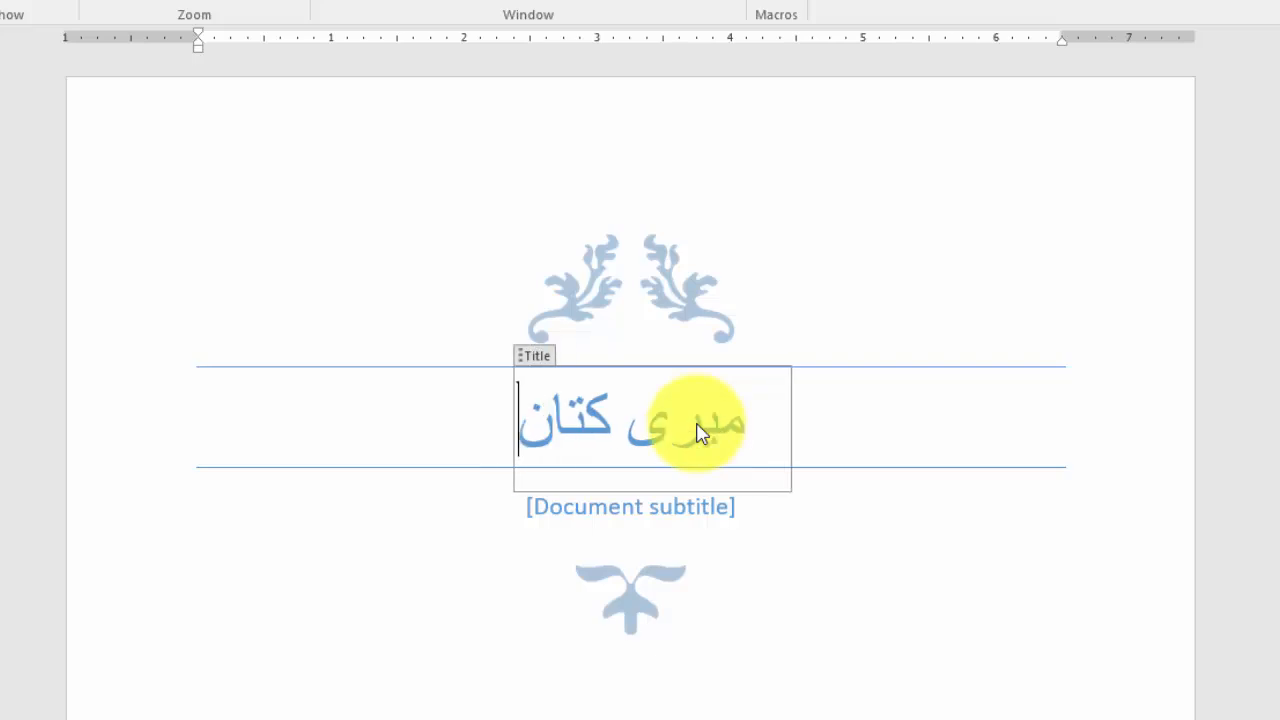
# Correct the cover page title to "میری کتاب" and set it in the Jameel Noori font
pyautogui.press('BackSpace')
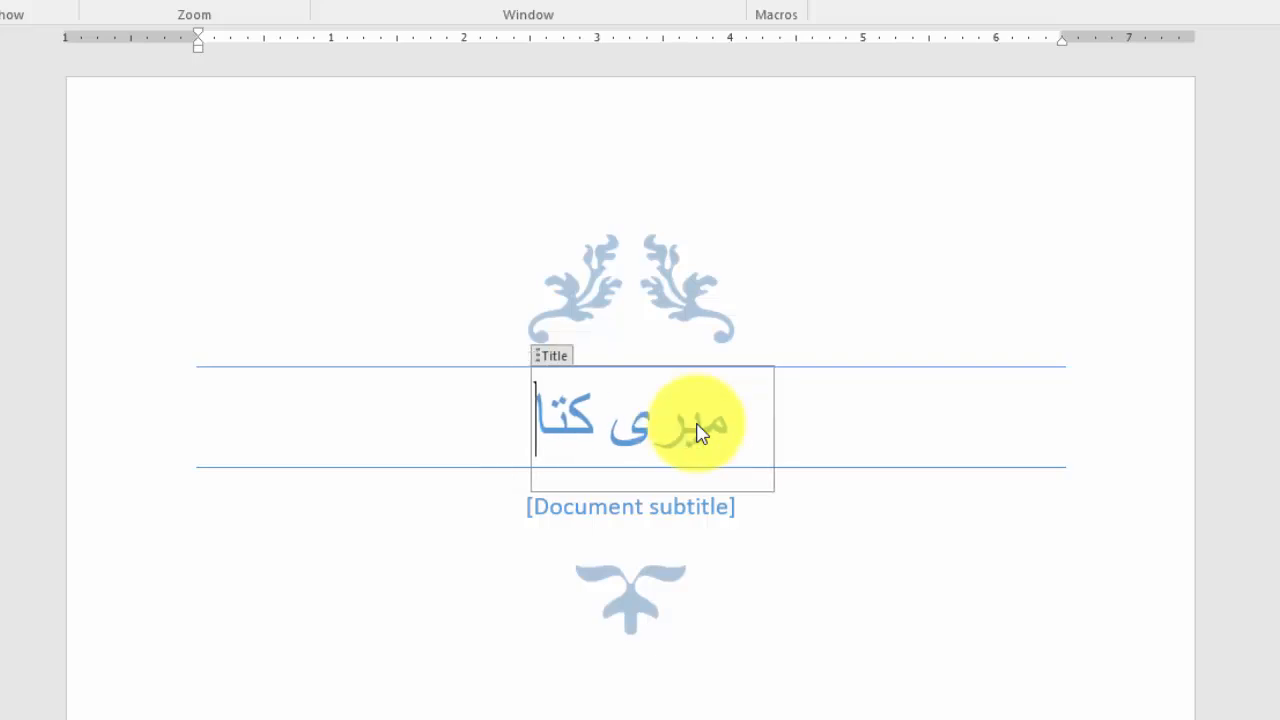
pyautogui.write('ب')
pyautogui.tripleClick(655, 439)
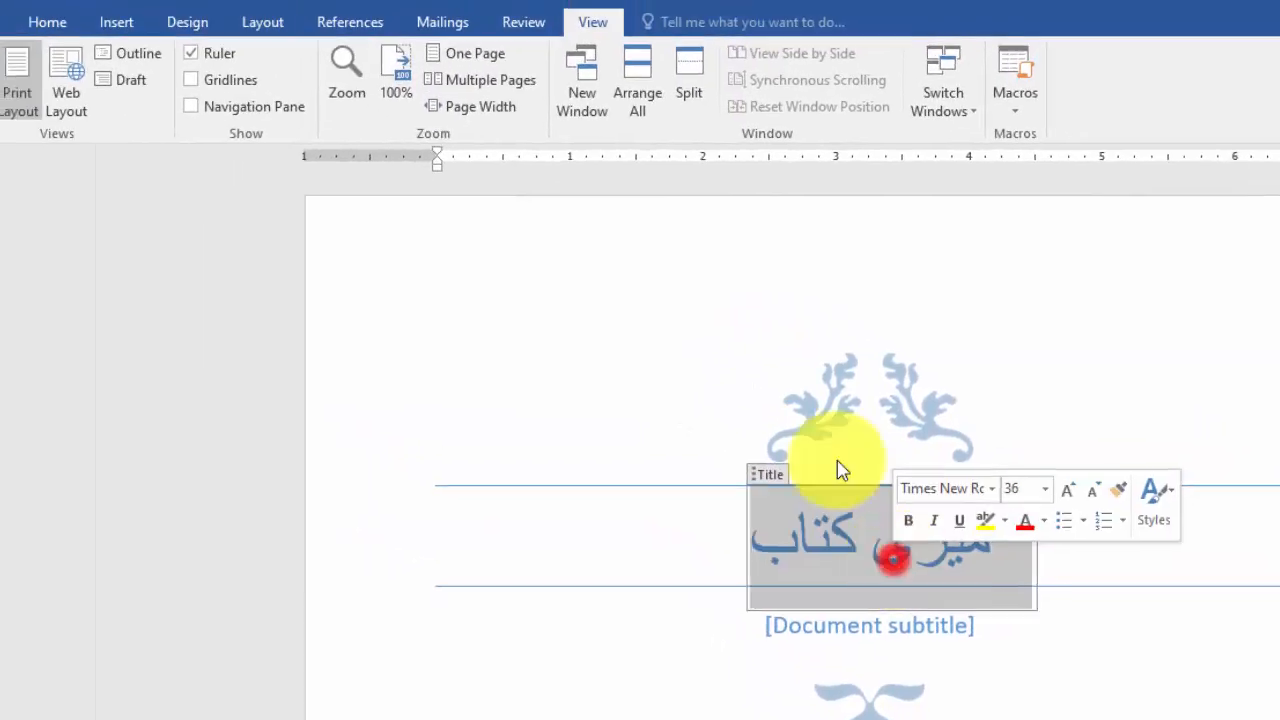
pyautogui.click(107, 52)
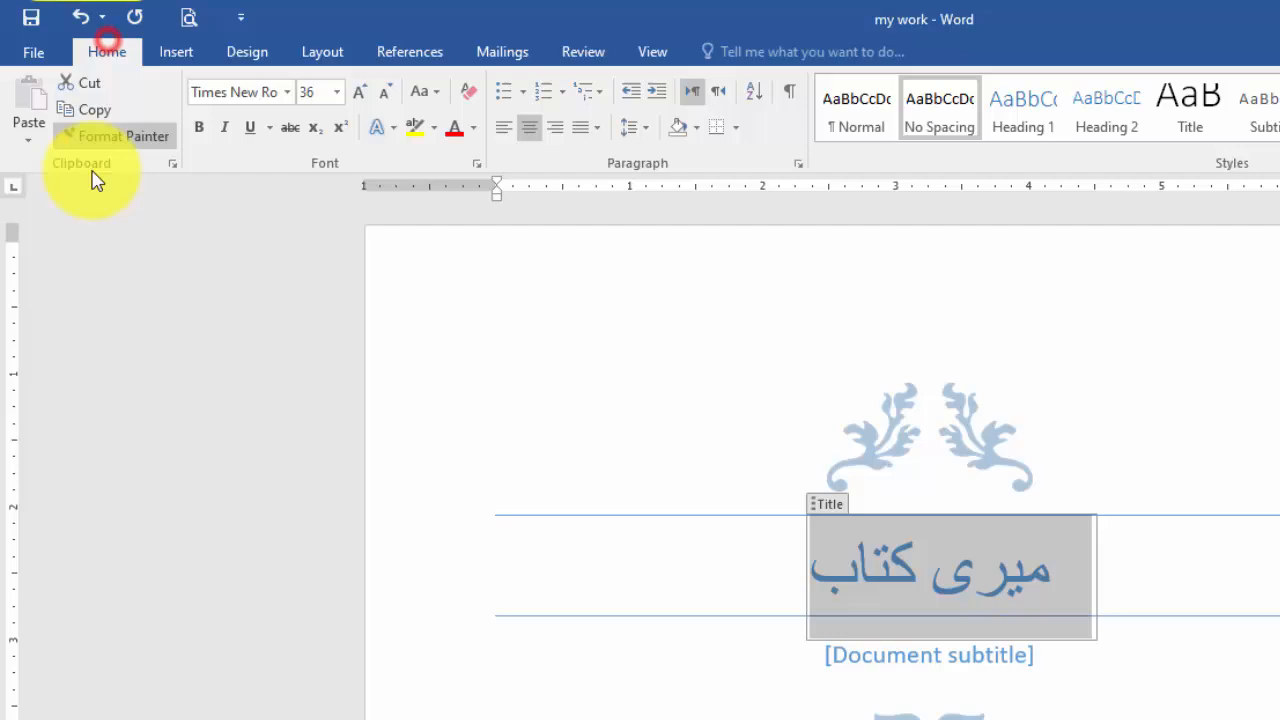
pyautogui.click(285, 92)
pyautogui.click(286, 289)
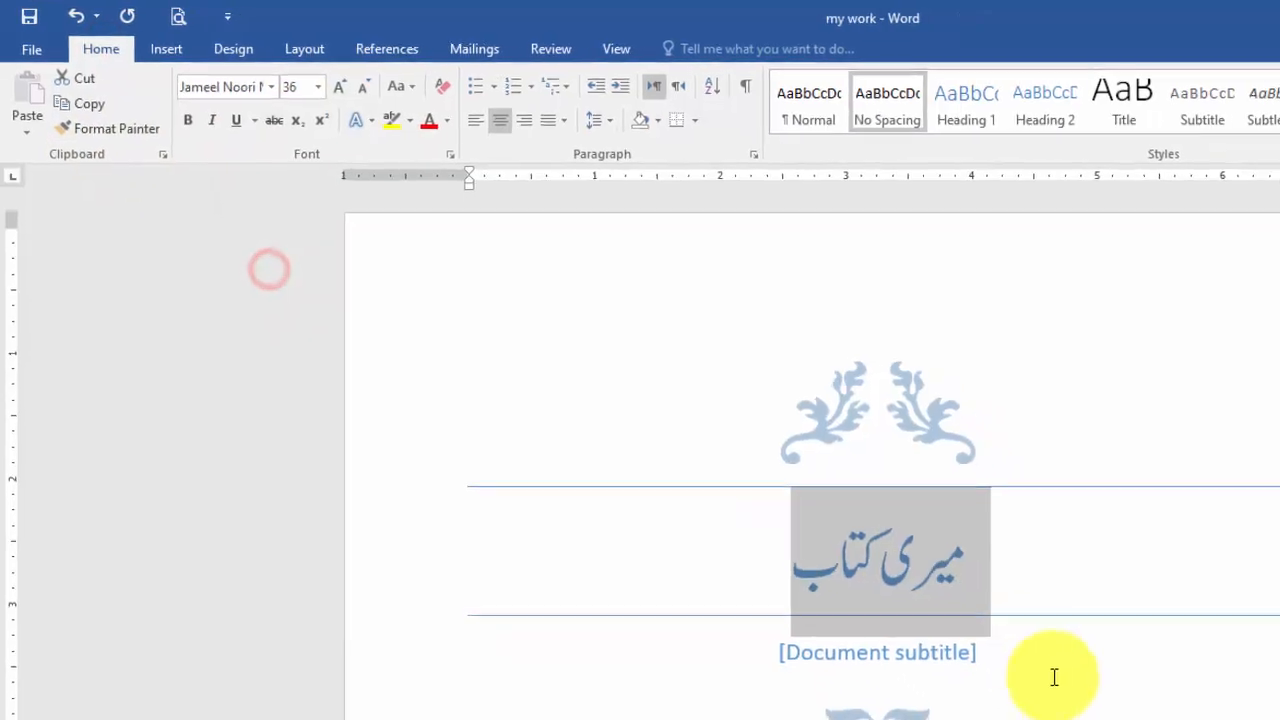
pyautogui.click(993, 620)
pyautogui.click(797, 603)
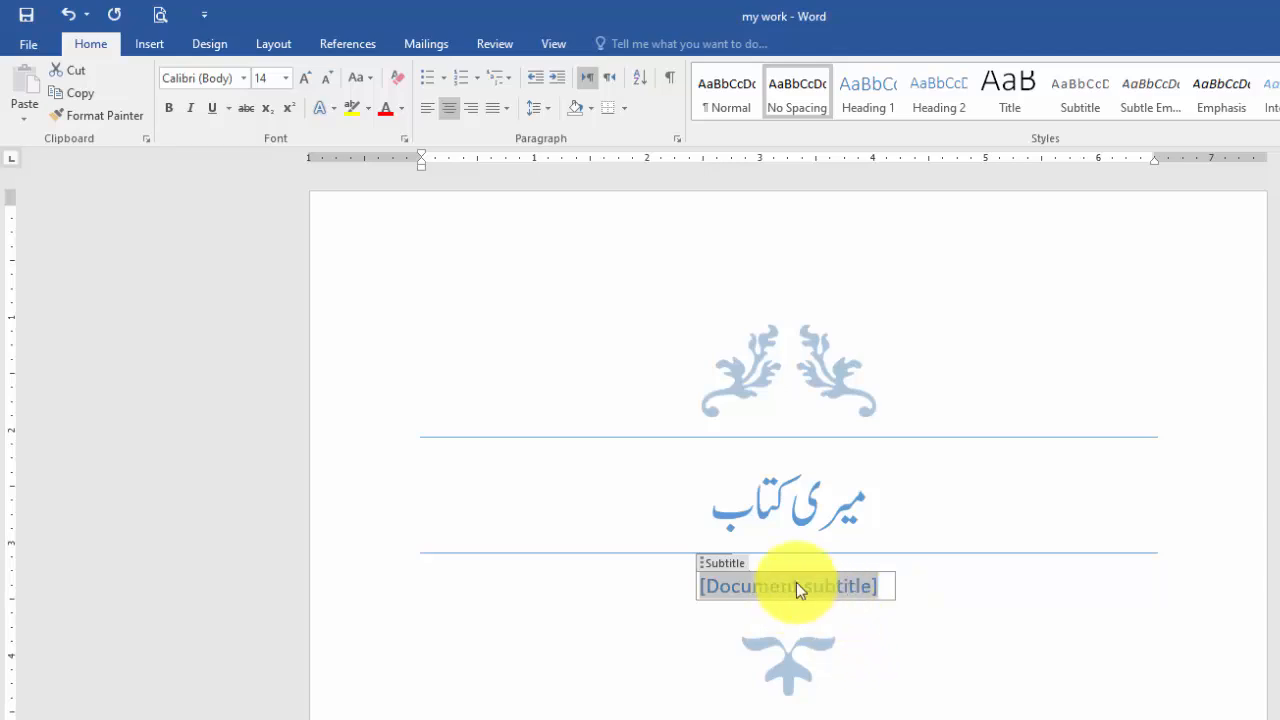
pyautogui.click(703, 567)
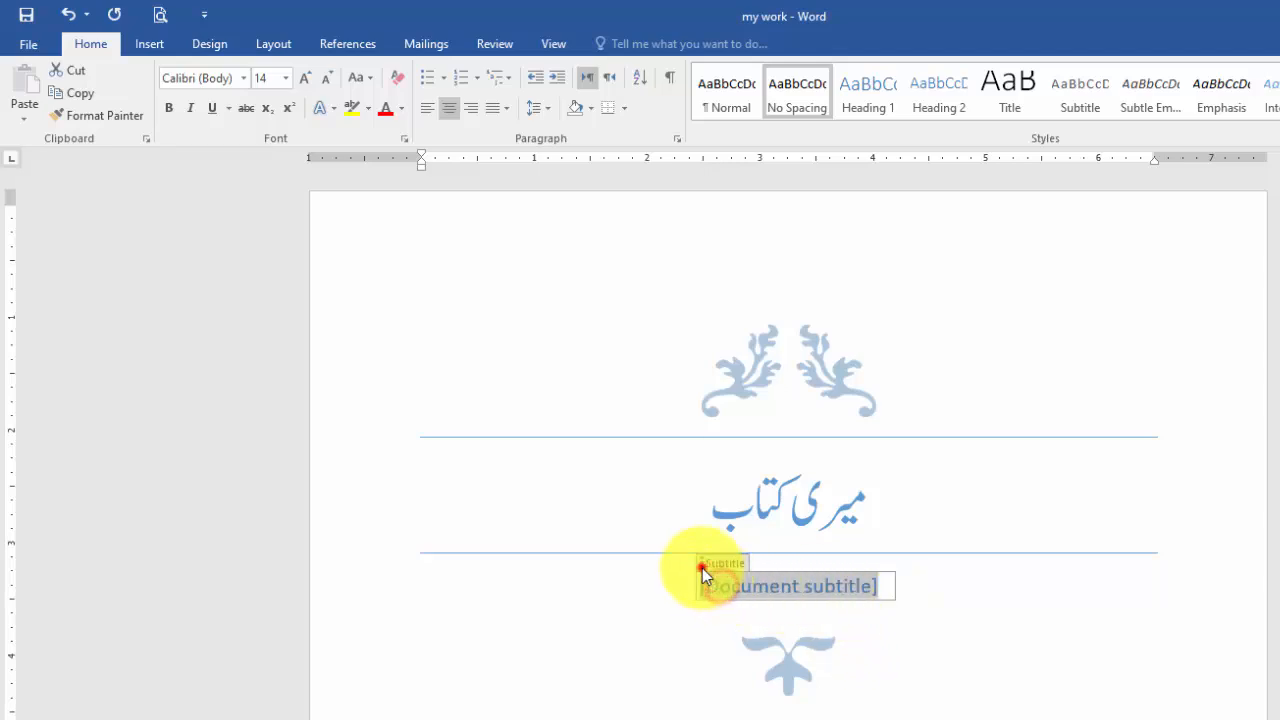
pyautogui.click(768, 590)
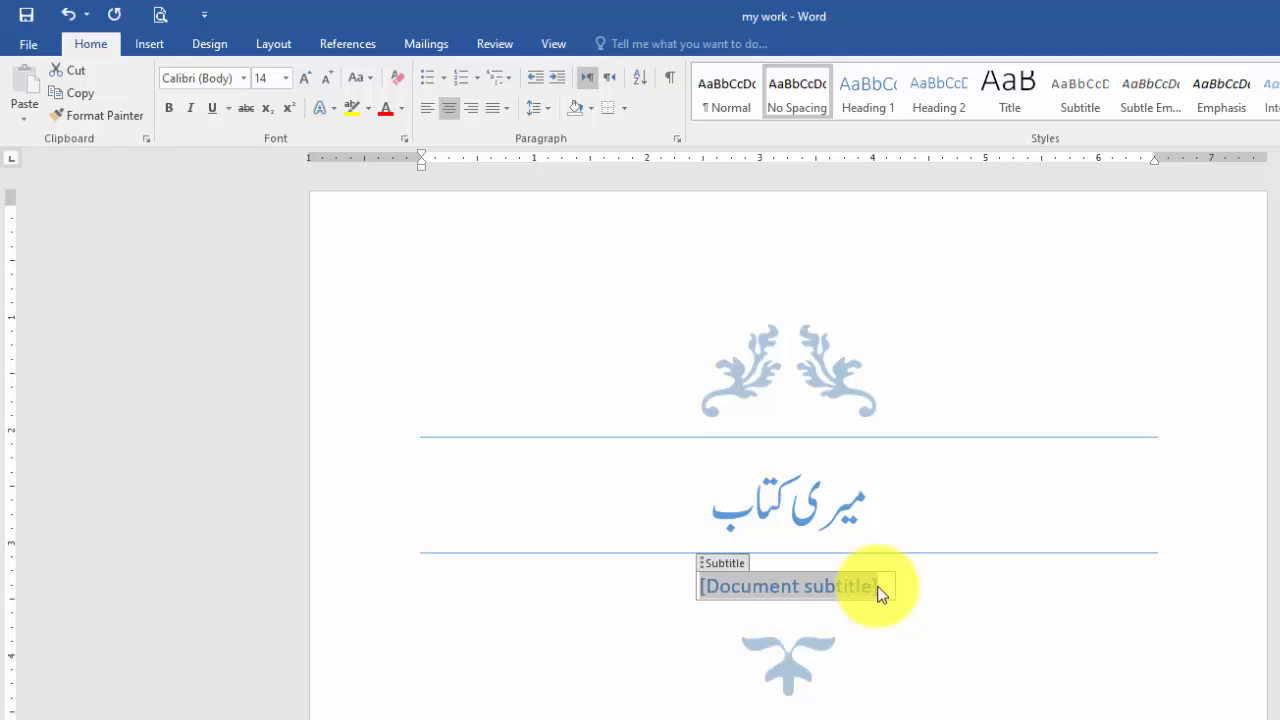
# Place the insertion point in the blank area below the lower ornament and set its paragraph direction to right-to-left
pyautogui.scroll(-5, 880, 588)
pyautogui.scroll(-3, 820, 300)
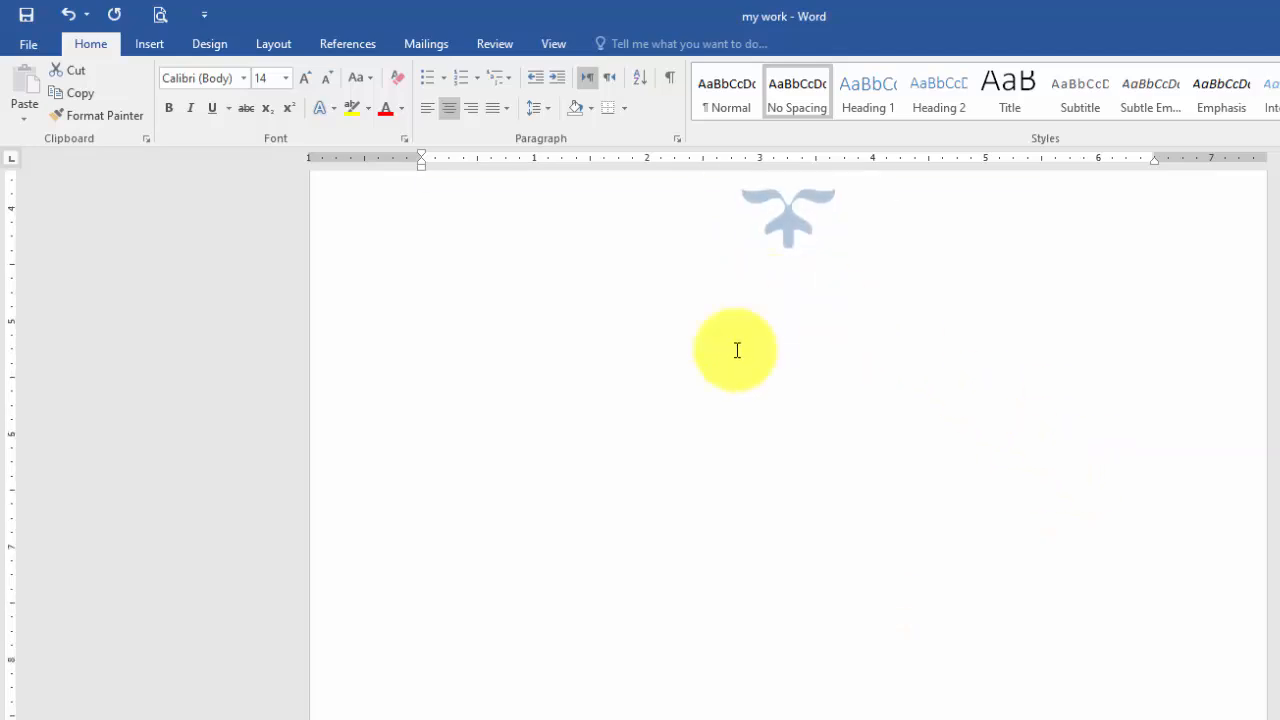
pyautogui.click(526, 349)
pyautogui.click(1051, 435)
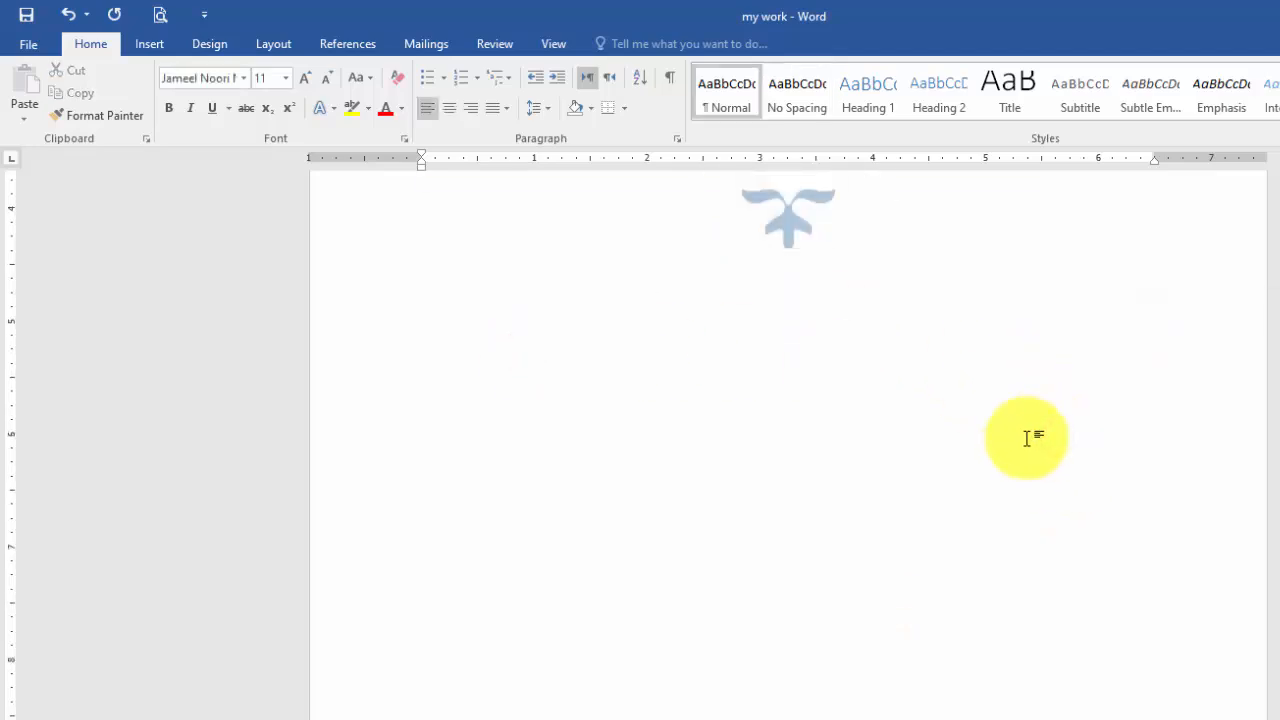
pyautogui.scroll(1, 1021, 433)
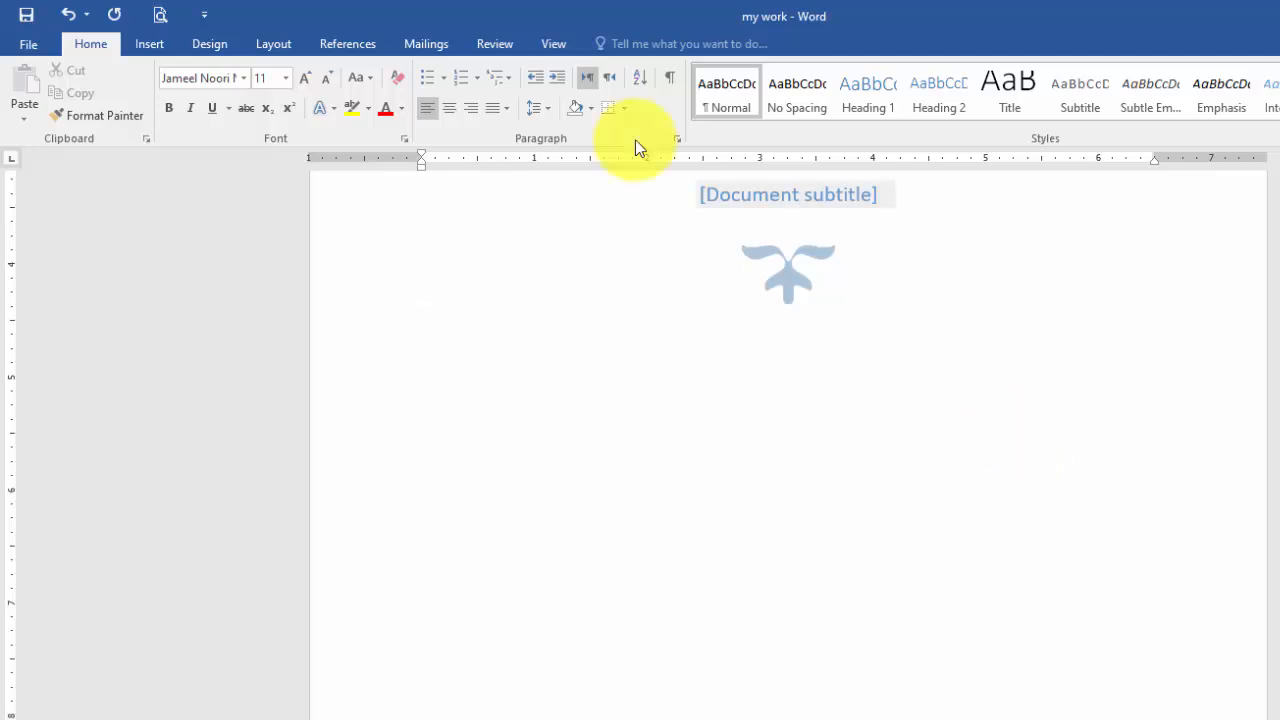
pyautogui.click(797, 406)
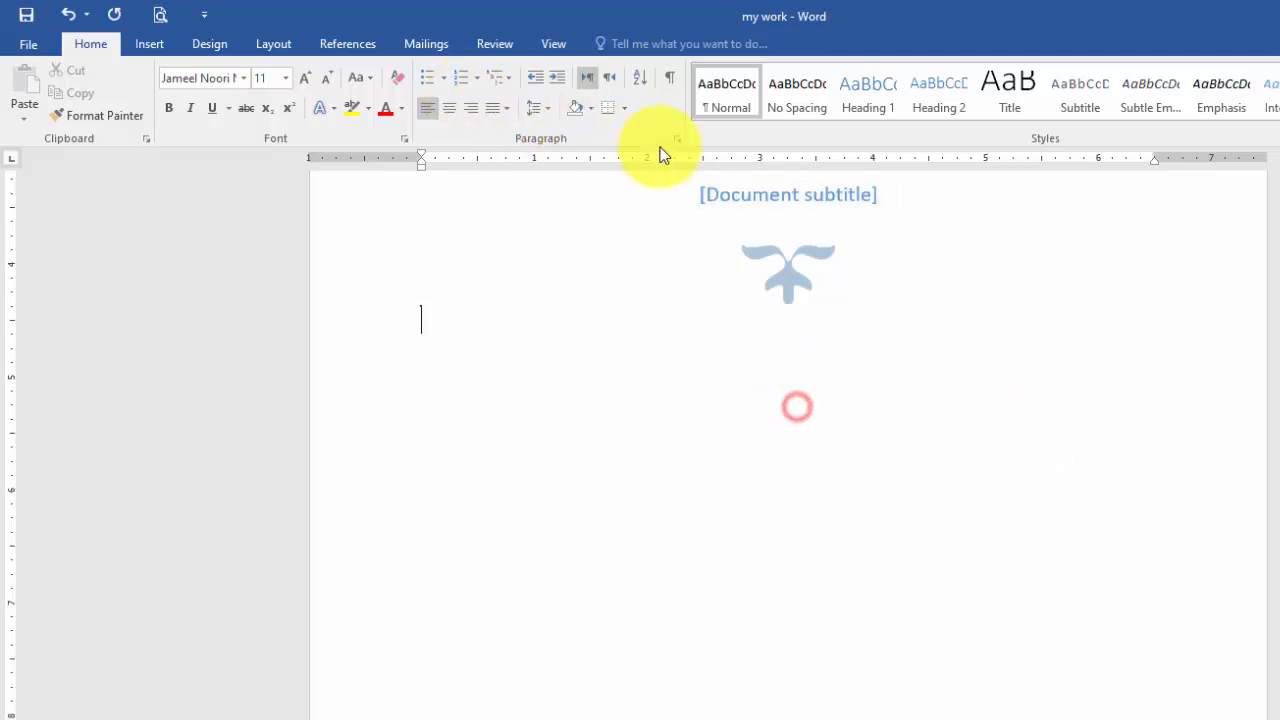
pyautogui.click(609, 77)
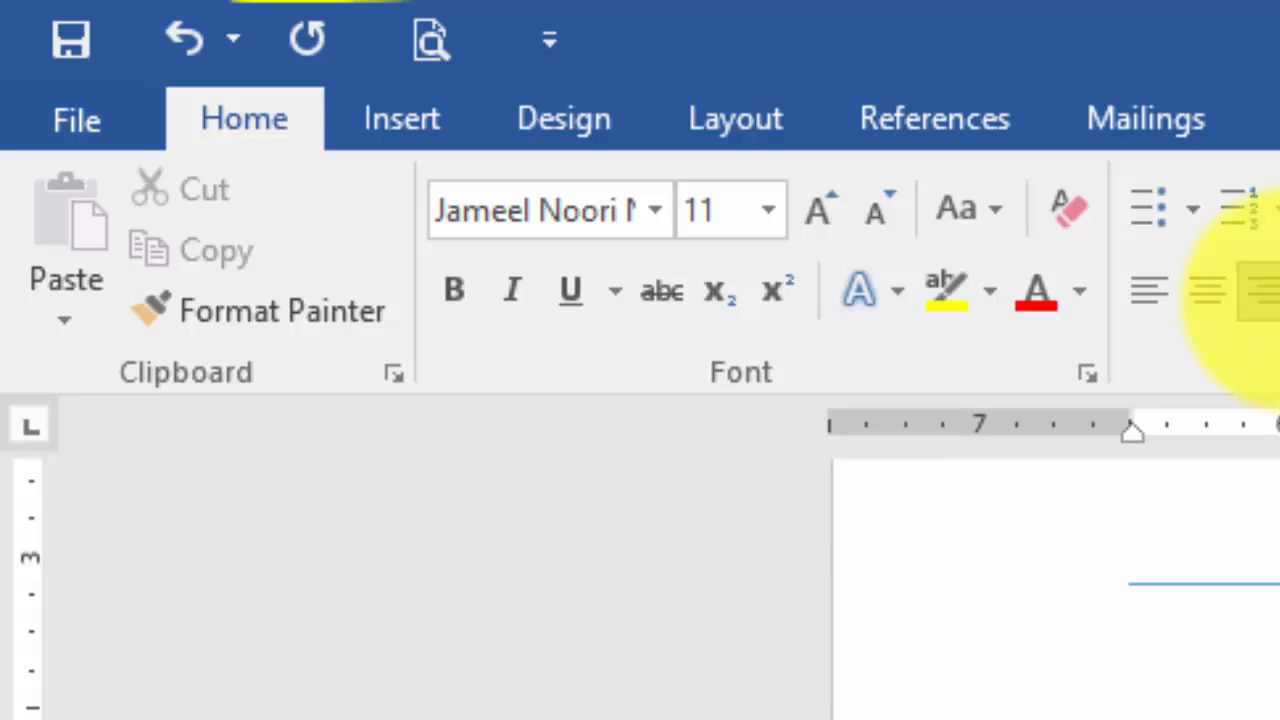
pyautogui.click(1147, 292)
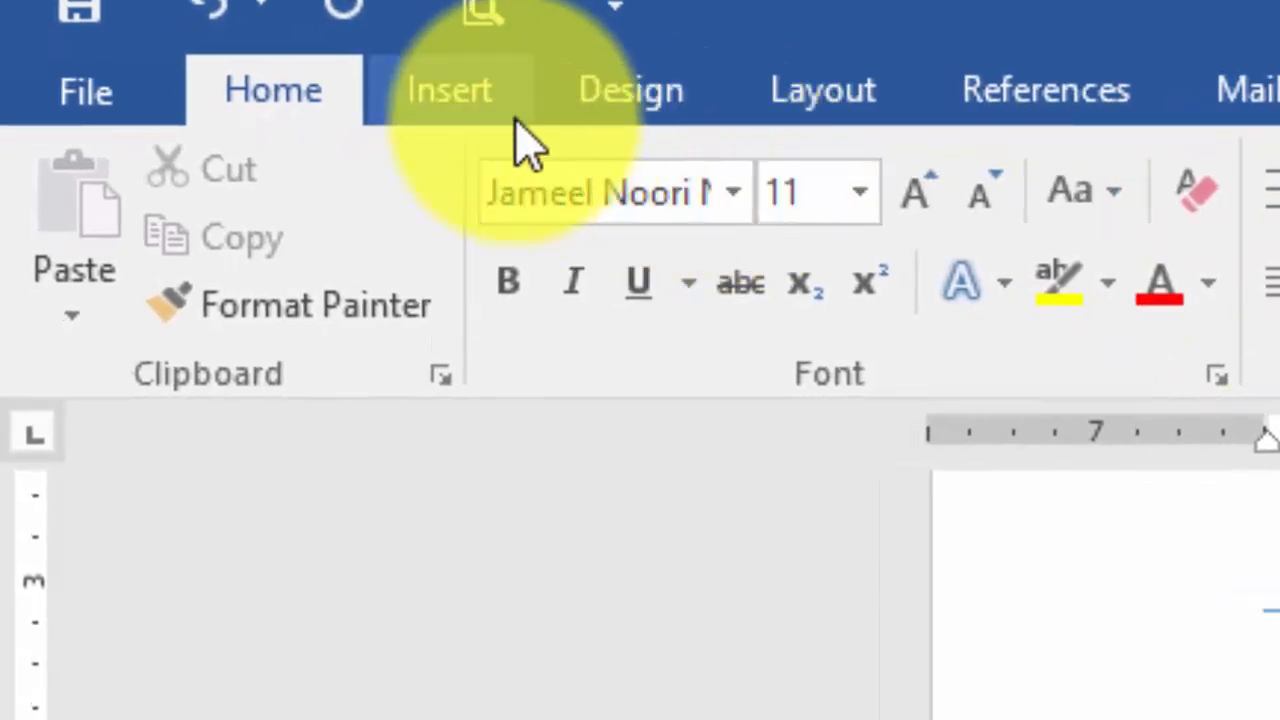
# Insert a table with two columns and one row directly beneath the lower ornament of the cover page
pyautogui.click(462, 114)
pyautogui.click(437, 279)
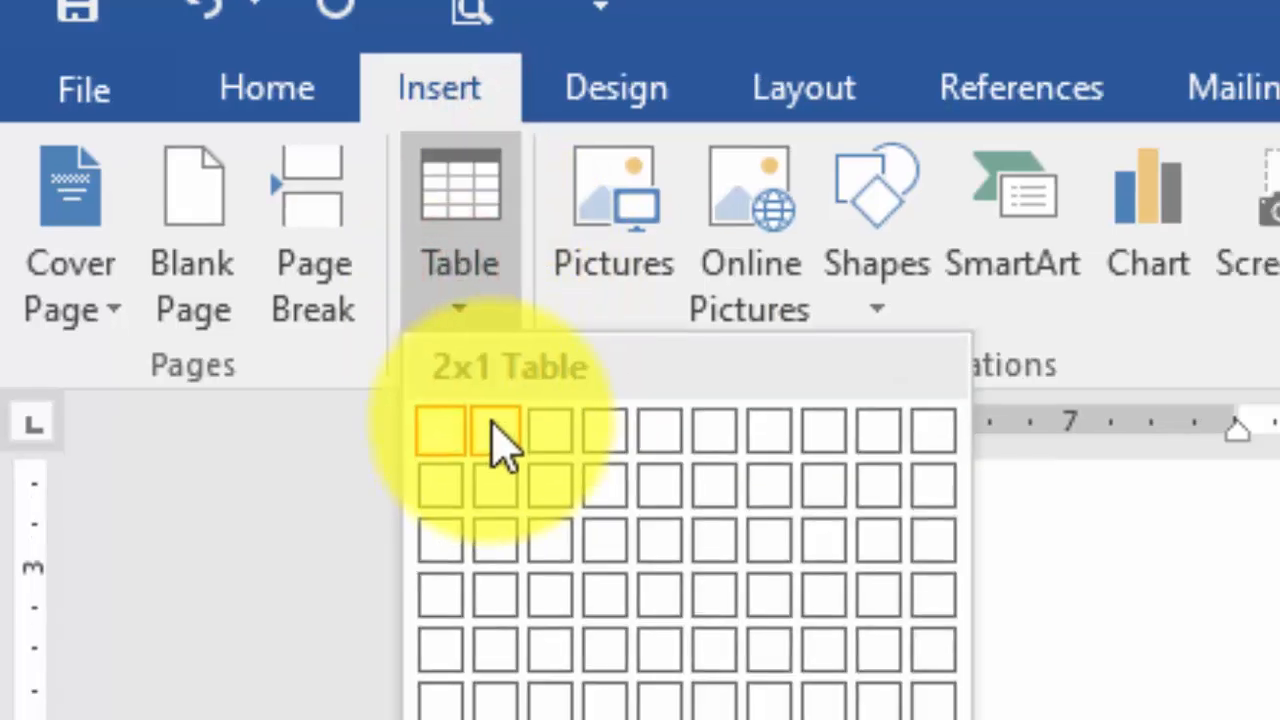
pyautogui.click(510, 448)
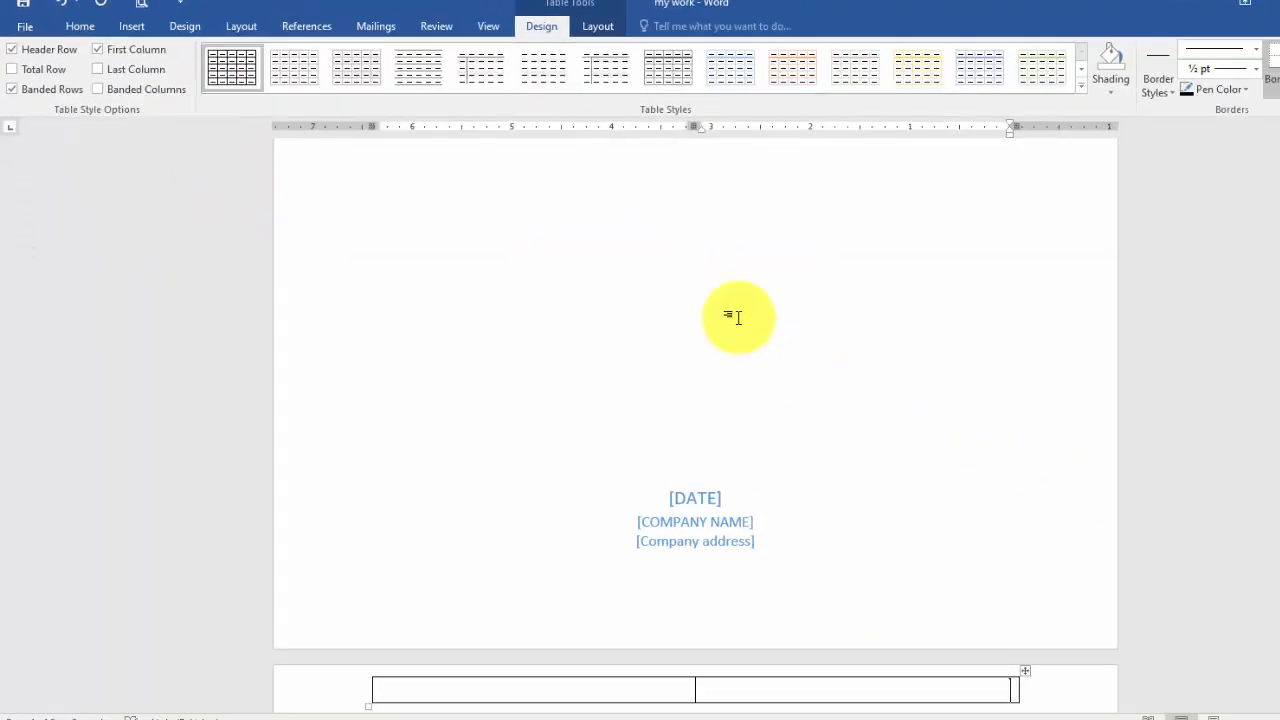
pyautogui.scroll(-3, 735, 316)
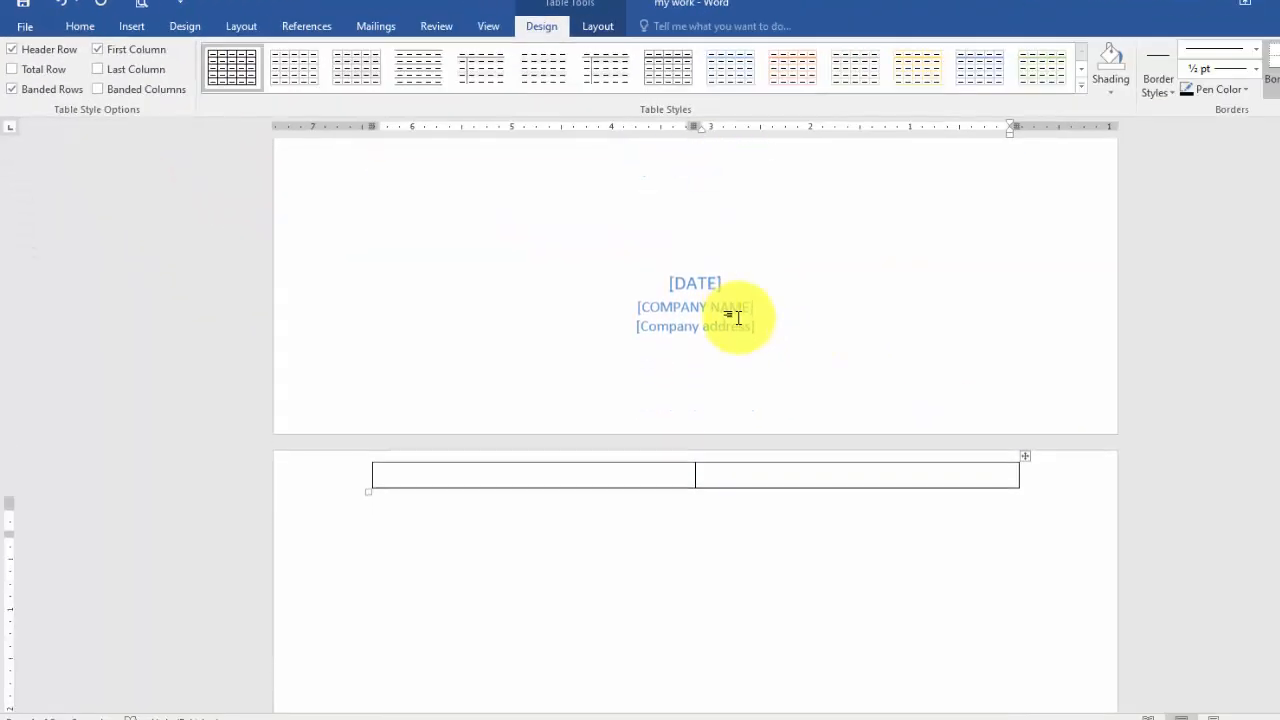
pyautogui.scroll(5, 745, 380)
pyautogui.click(747, 399)
pyautogui.scroll(3, 747, 398)
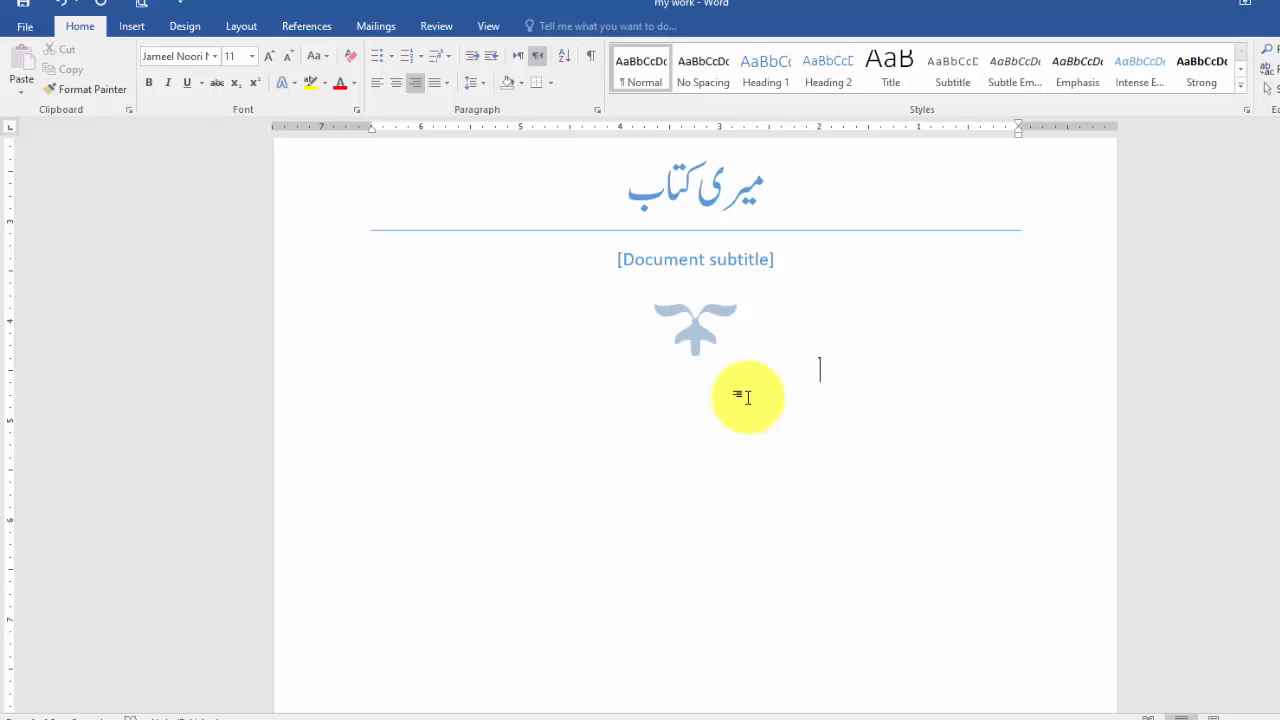
pyautogui.hotkey('ctrl', 'z')
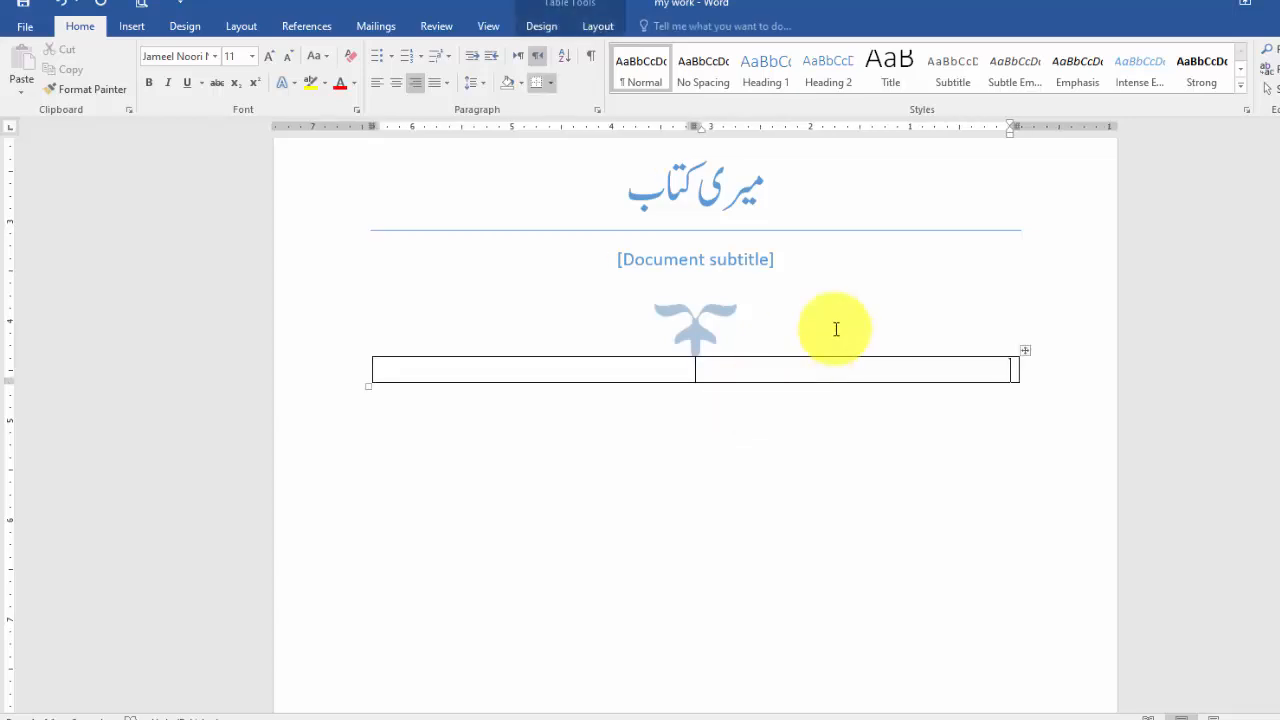
# Fill the first table row with "نام" and the person's name, and add a second row with "کتاب" and "میری کتاب"
pyautogui.write('نام')
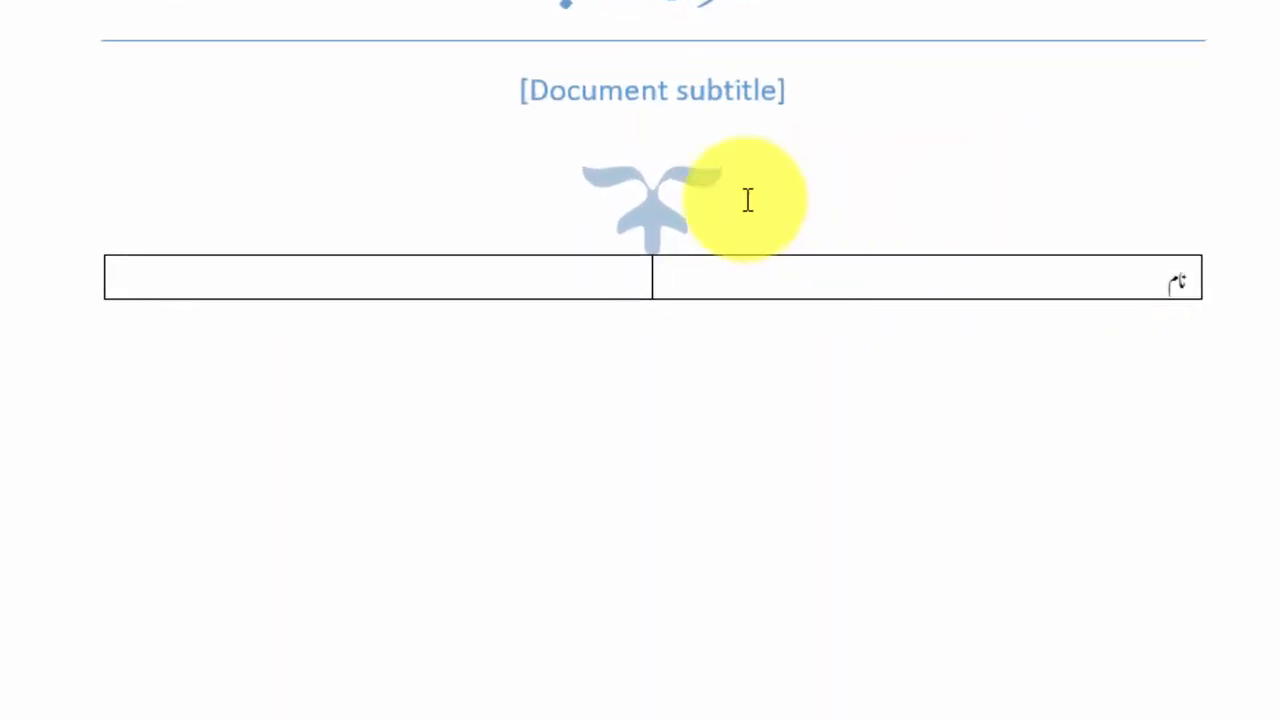
pyautogui.click(521, 284)
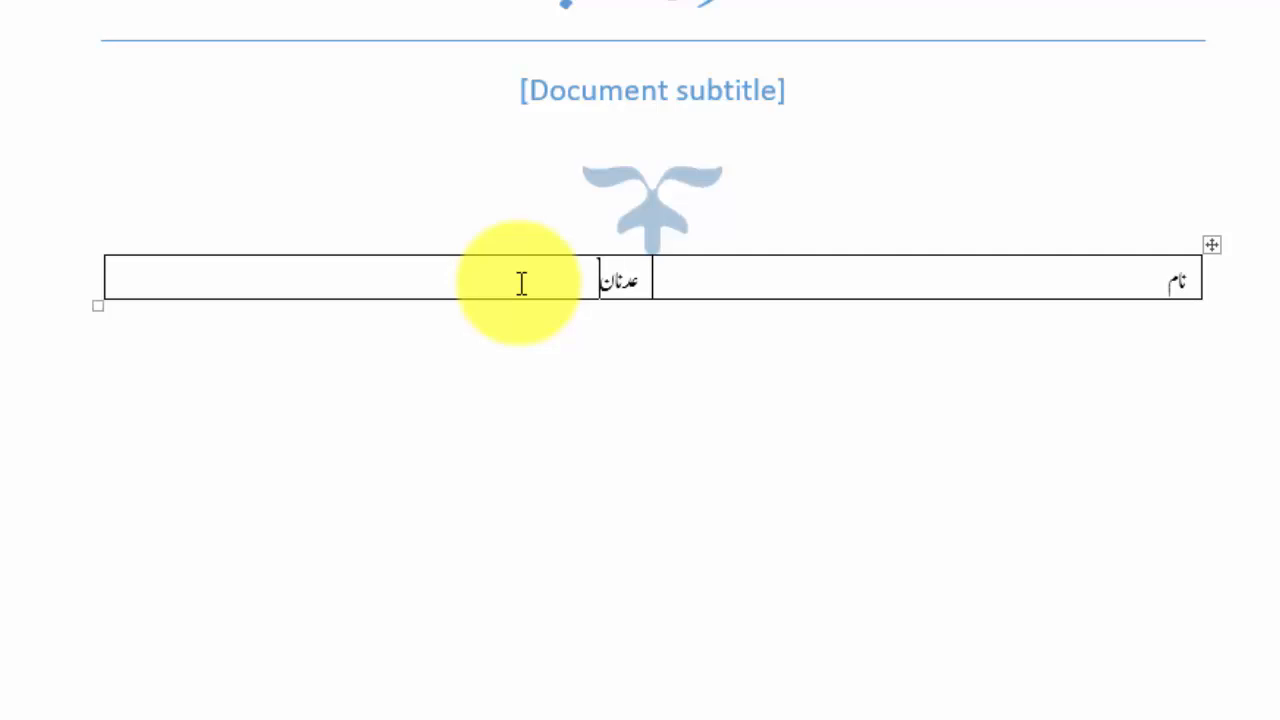
pyautogui.press('Tab')
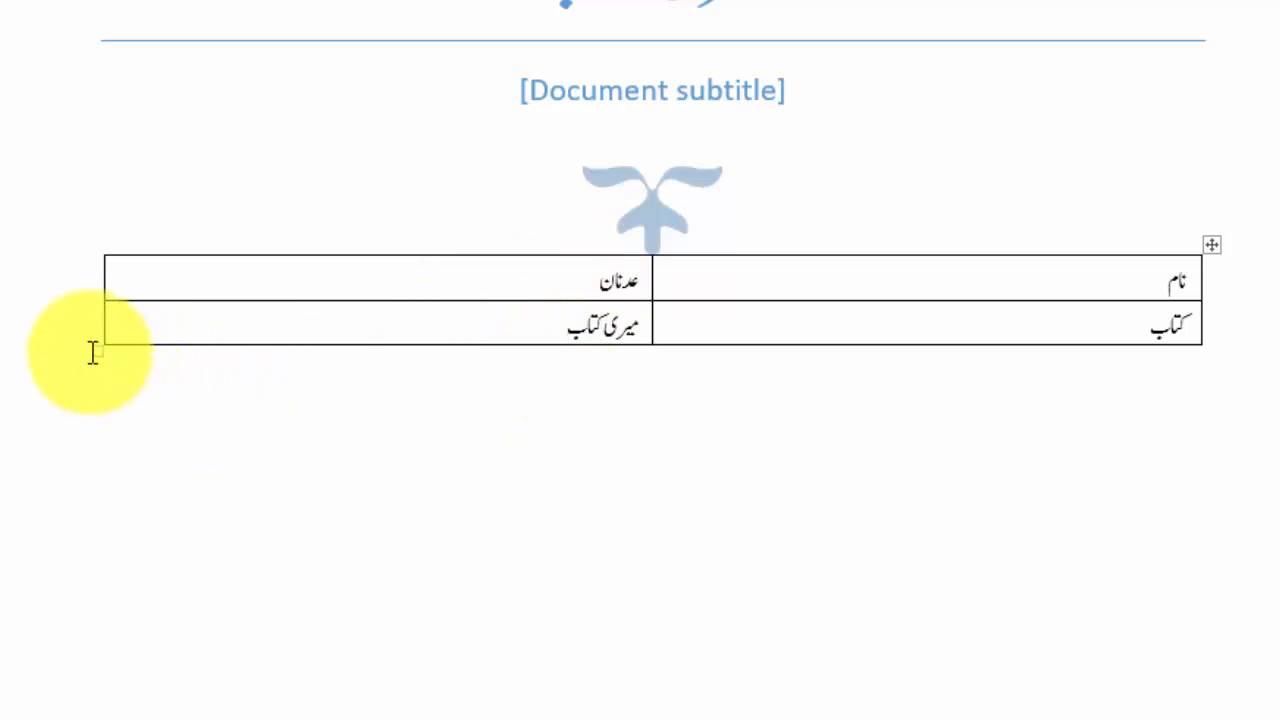
# Stretch the table downward to make its rows taller, and set the font size of all its text to 26
pyautogui.moveTo(95, 350); pyautogui.dragTo(106, 591)
pyautogui.moveTo(509, 457); pyautogui.dragTo(1180, 320)
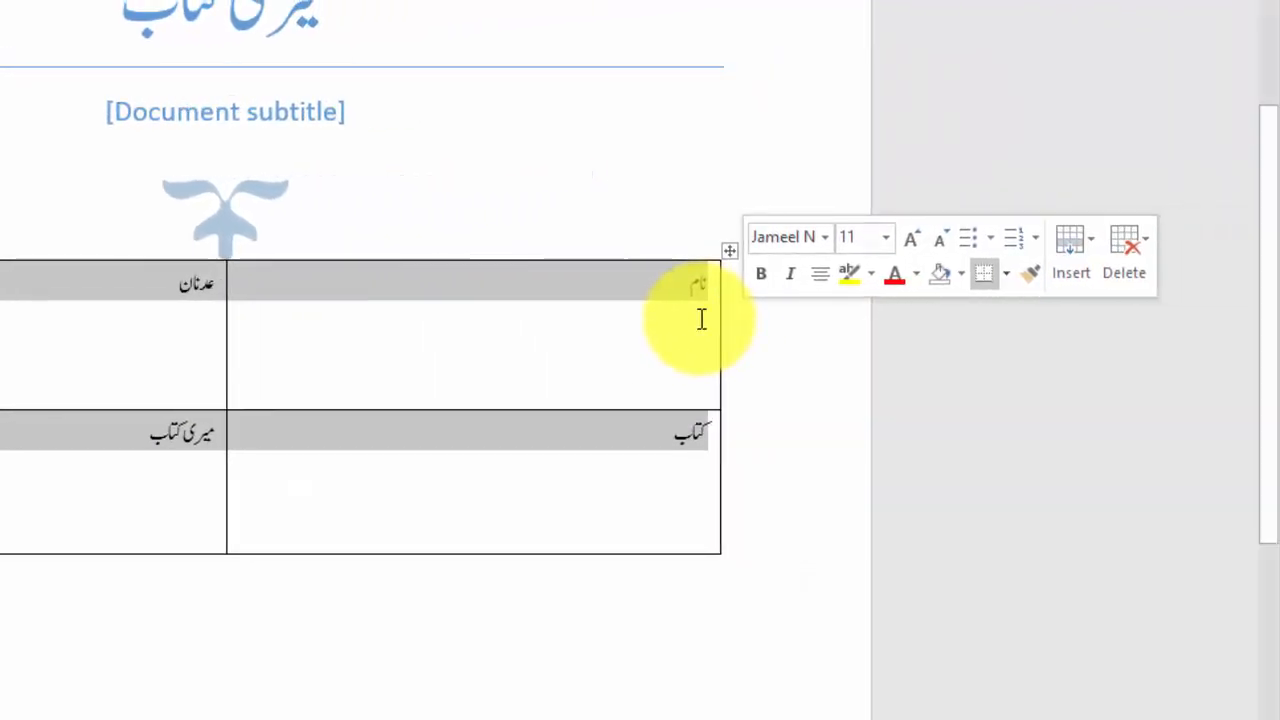
pyautogui.click(885, 237)
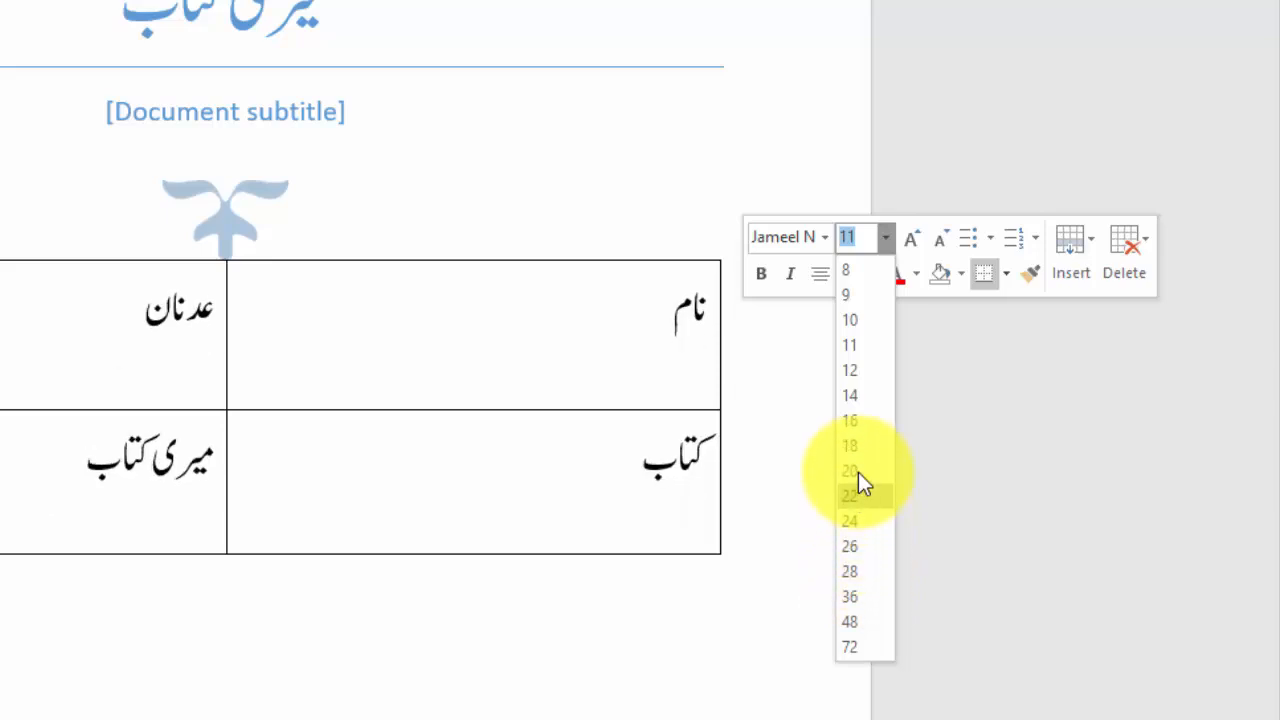
pyautogui.click(857, 546)
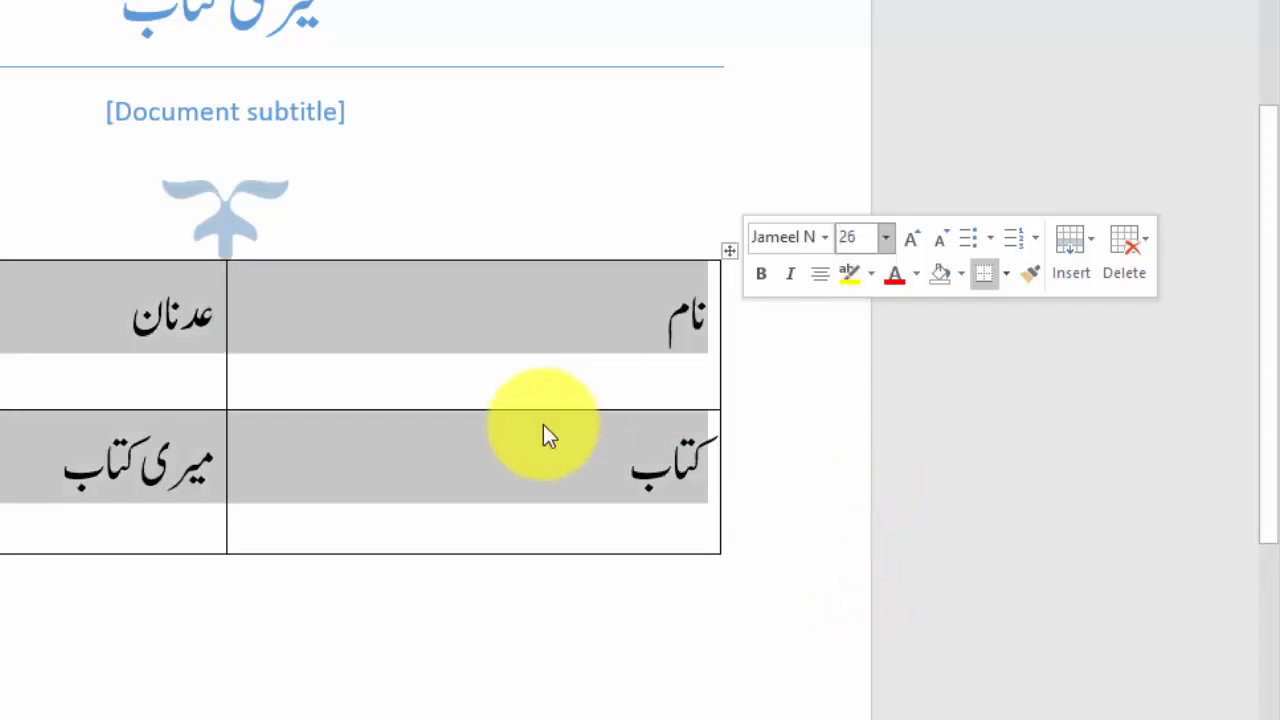
pyautogui.hotkey('ctrl', ']')
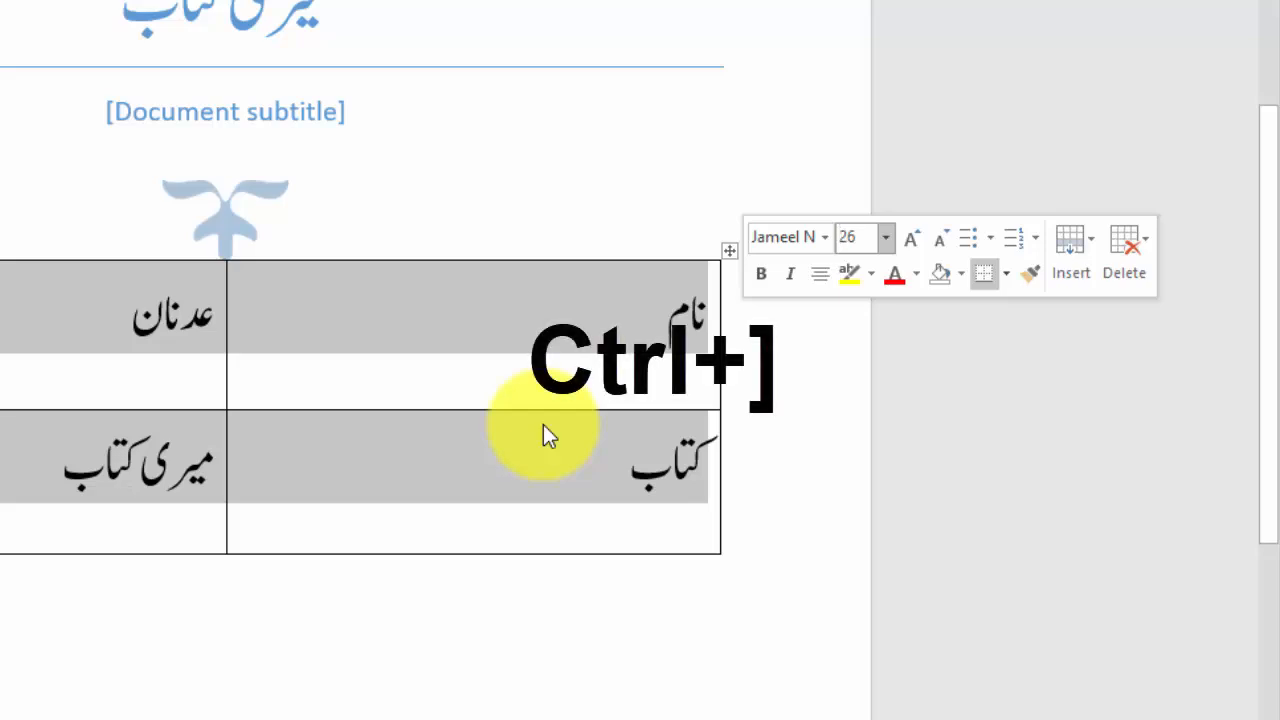
pyautogui.click(543, 436)
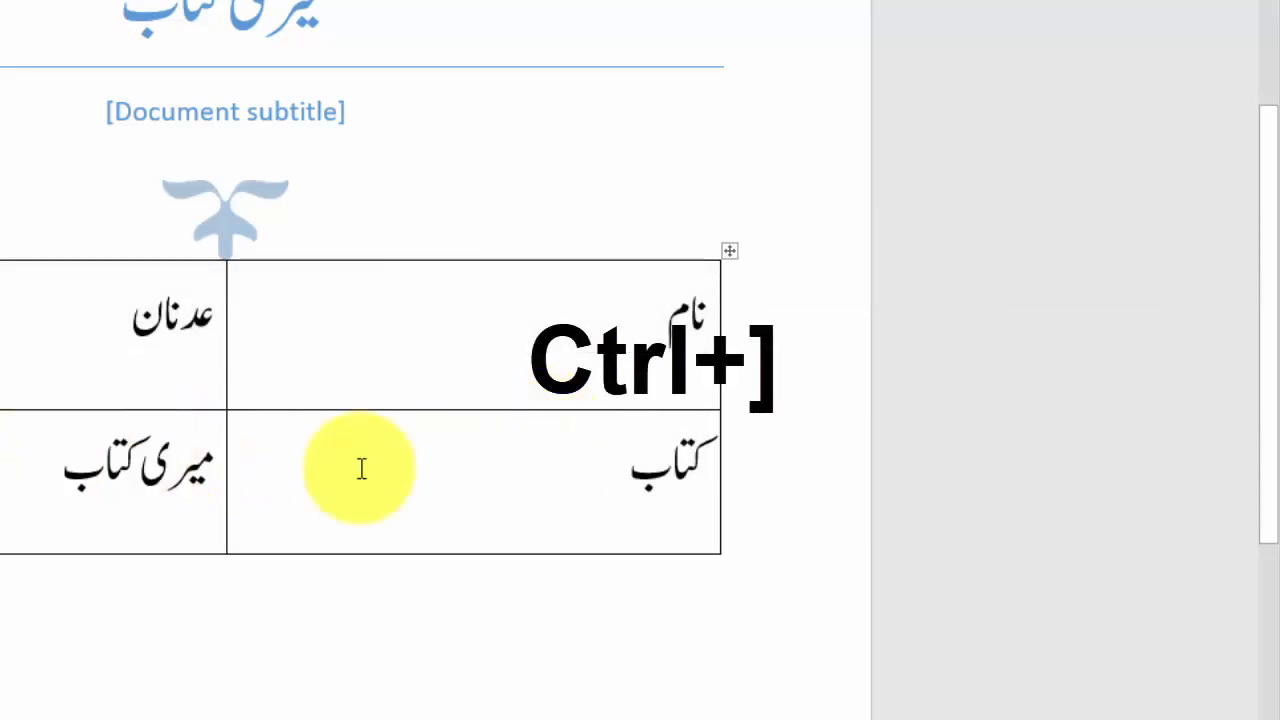
# Remove all borders from the whole table through its table properties
pyautogui.moveTo(360, 466); pyautogui.dragTo(748, 318)
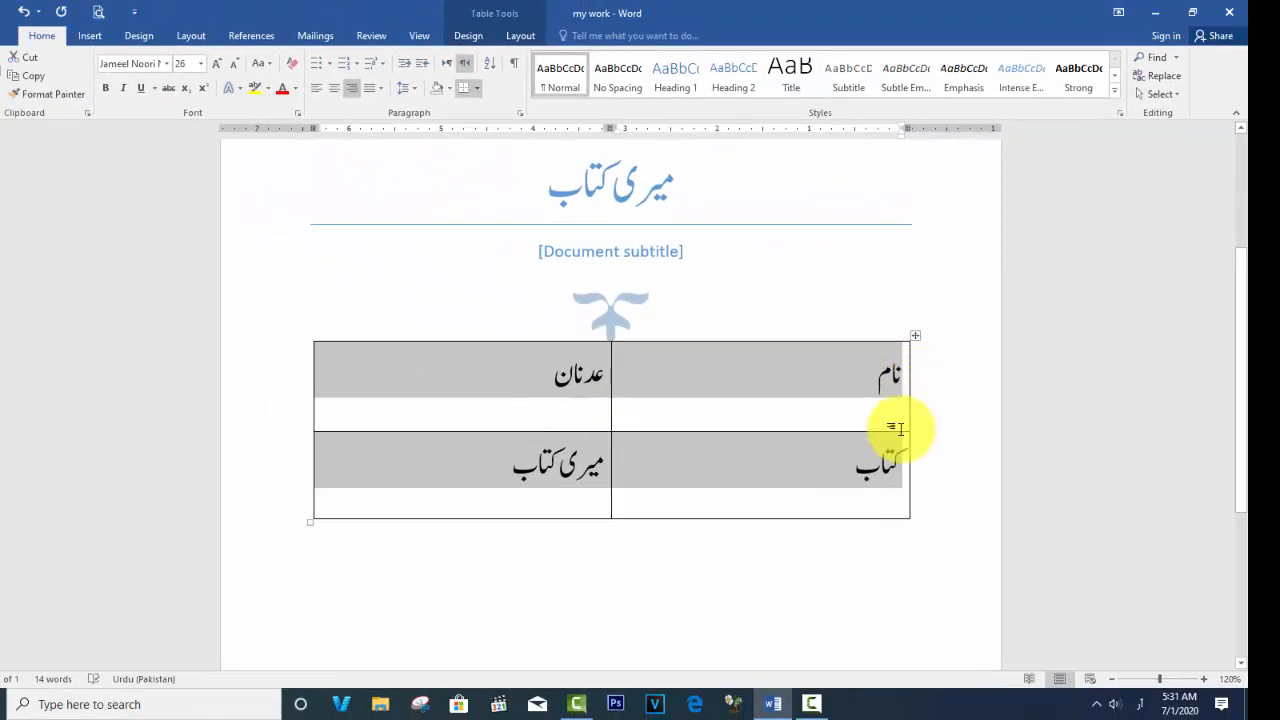
pyautogui.click(708, 408)
pyautogui.click(914, 336)
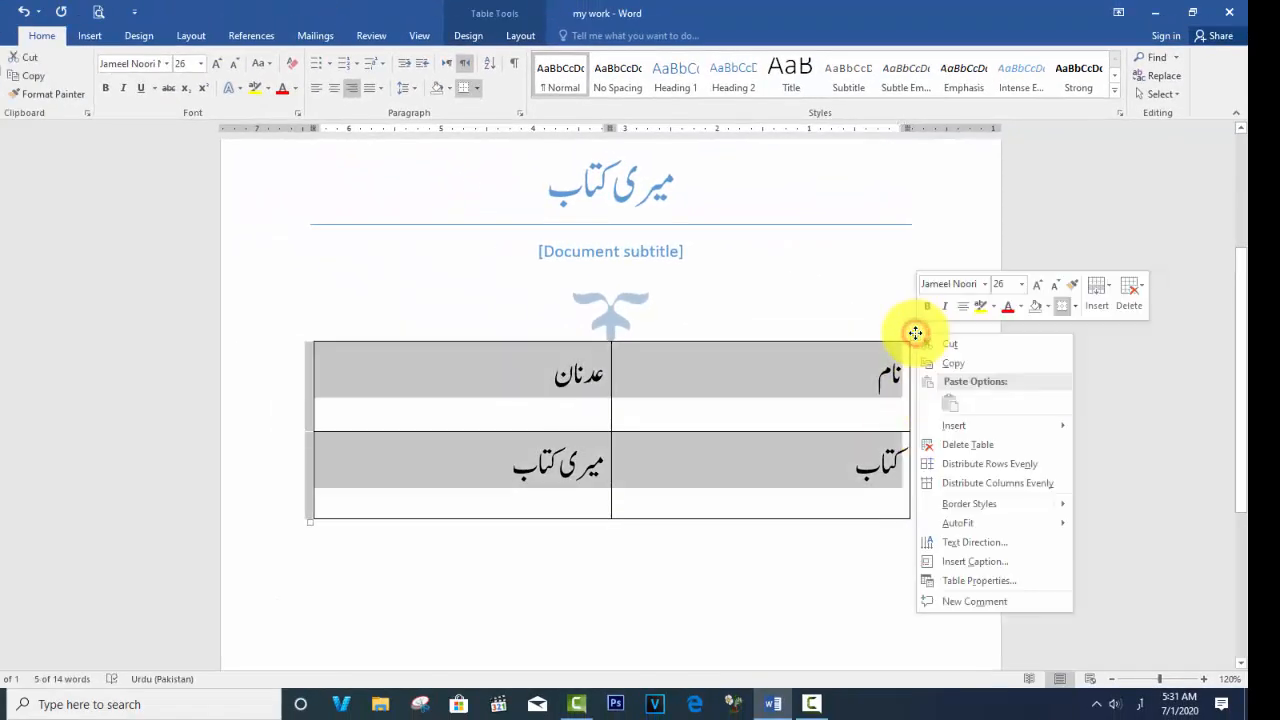
pyautogui.rightClick(914, 338)
pyautogui.click(914, 340)
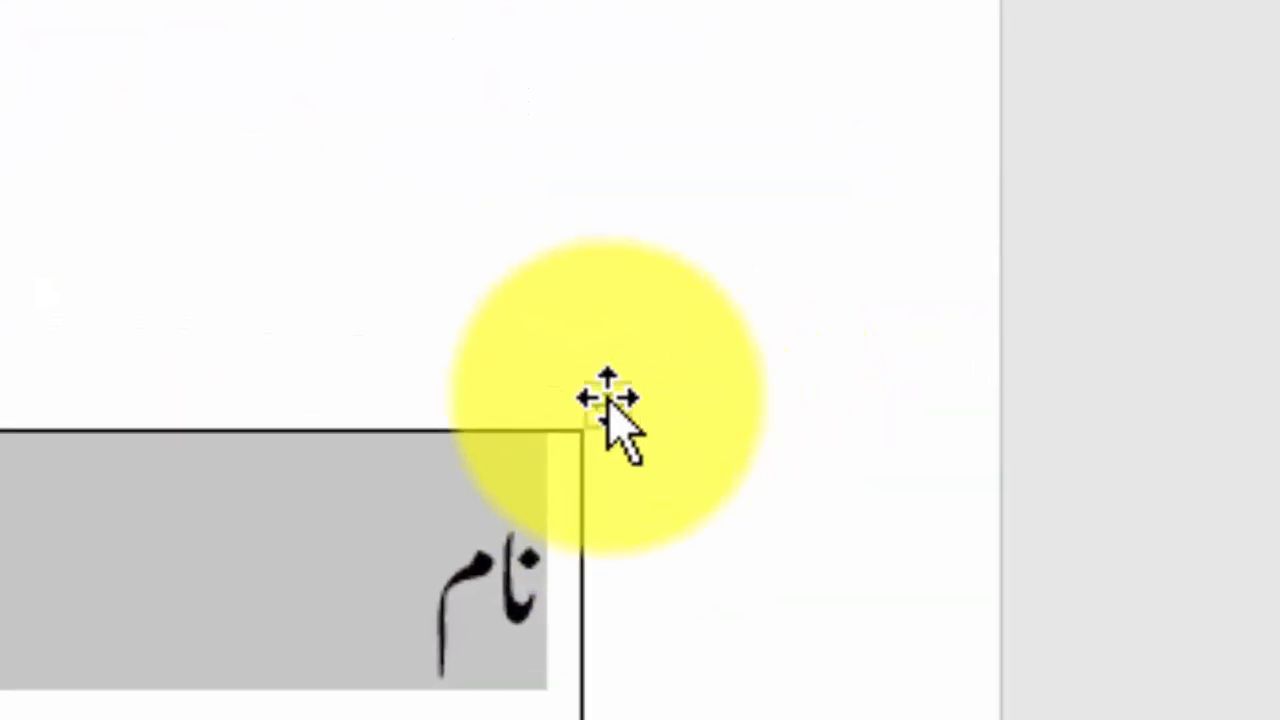
pyautogui.rightClick(915, 337)
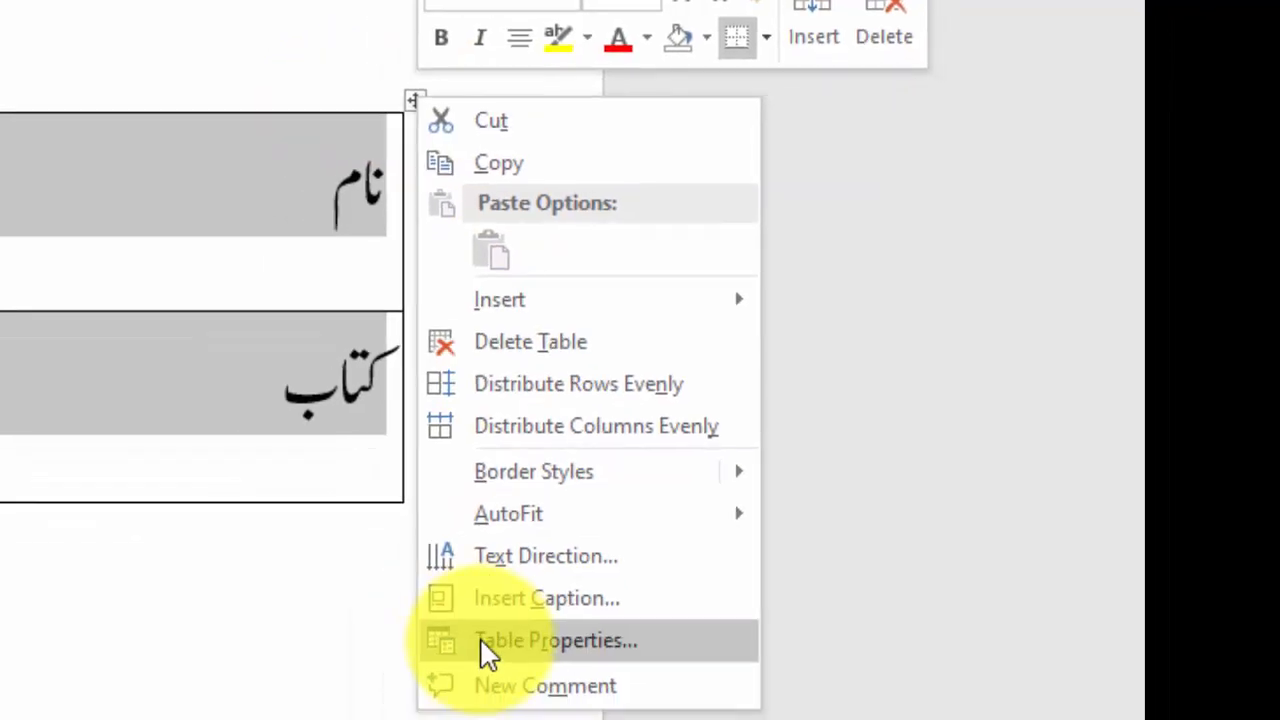
pyautogui.click(488, 650)
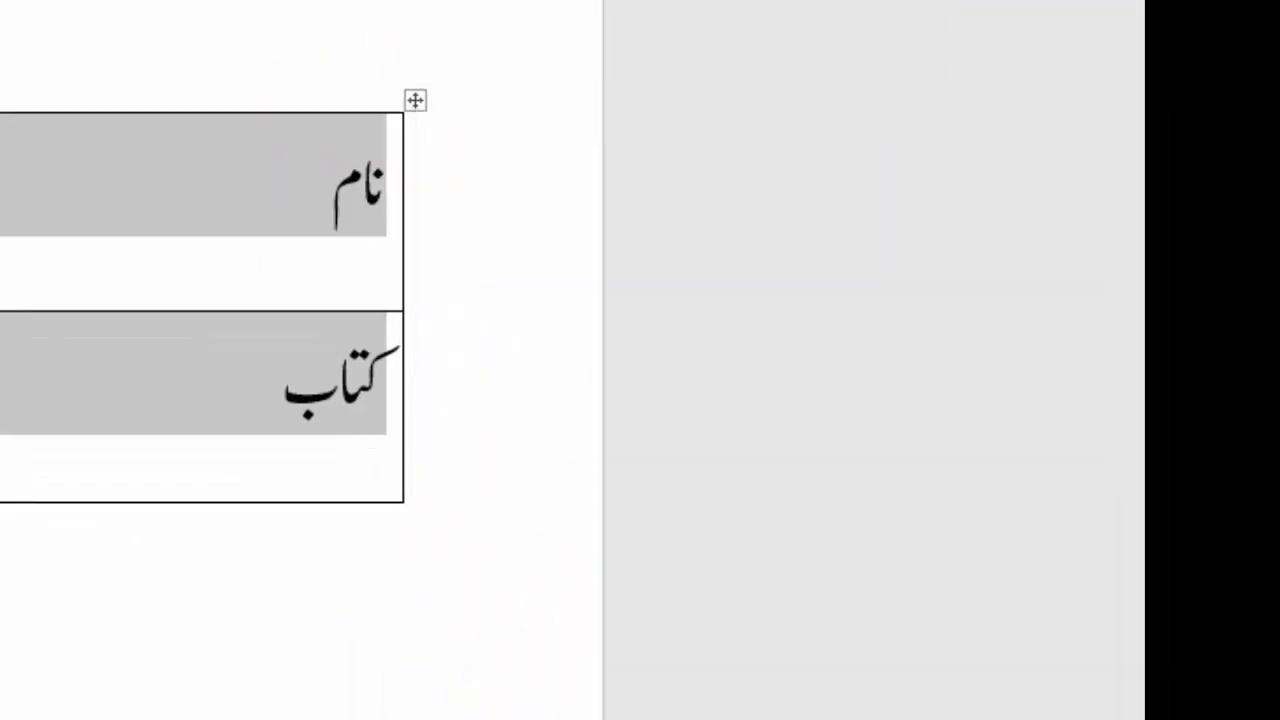
pyautogui.click(185, 522)
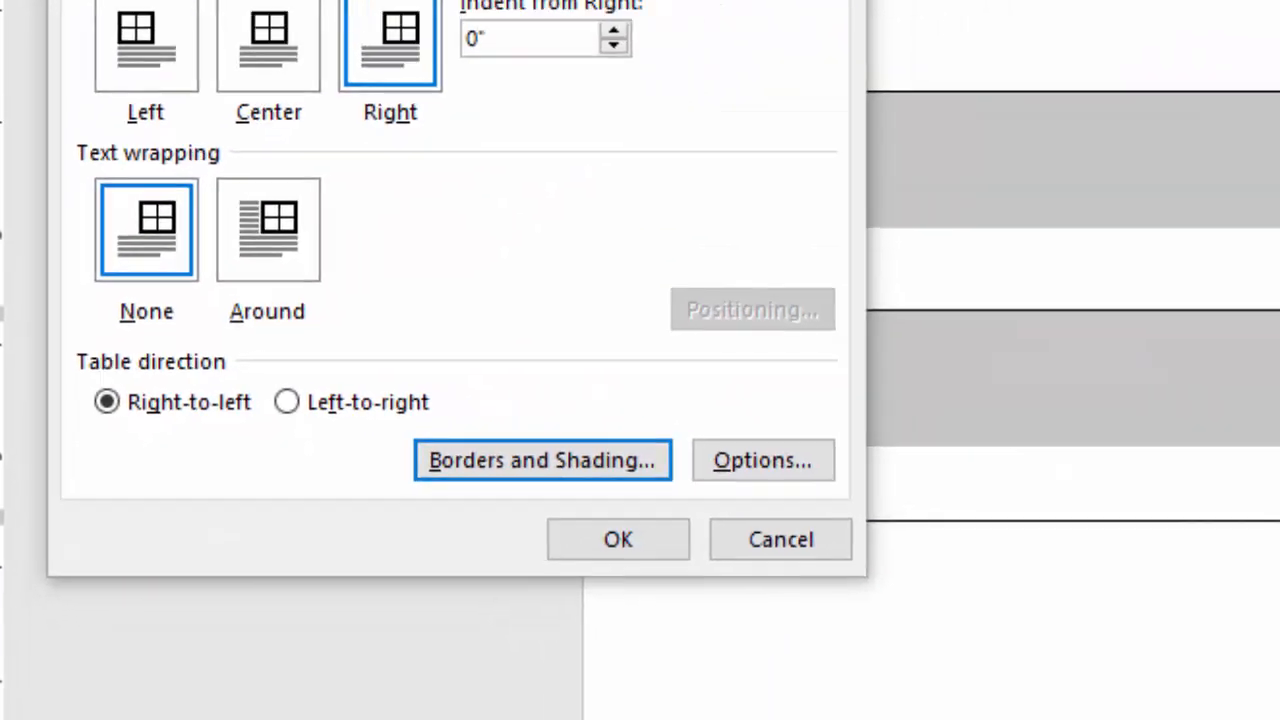
pyautogui.click(738, 455)
pyautogui.click(1038, 690)
pyautogui.click(262, 455)
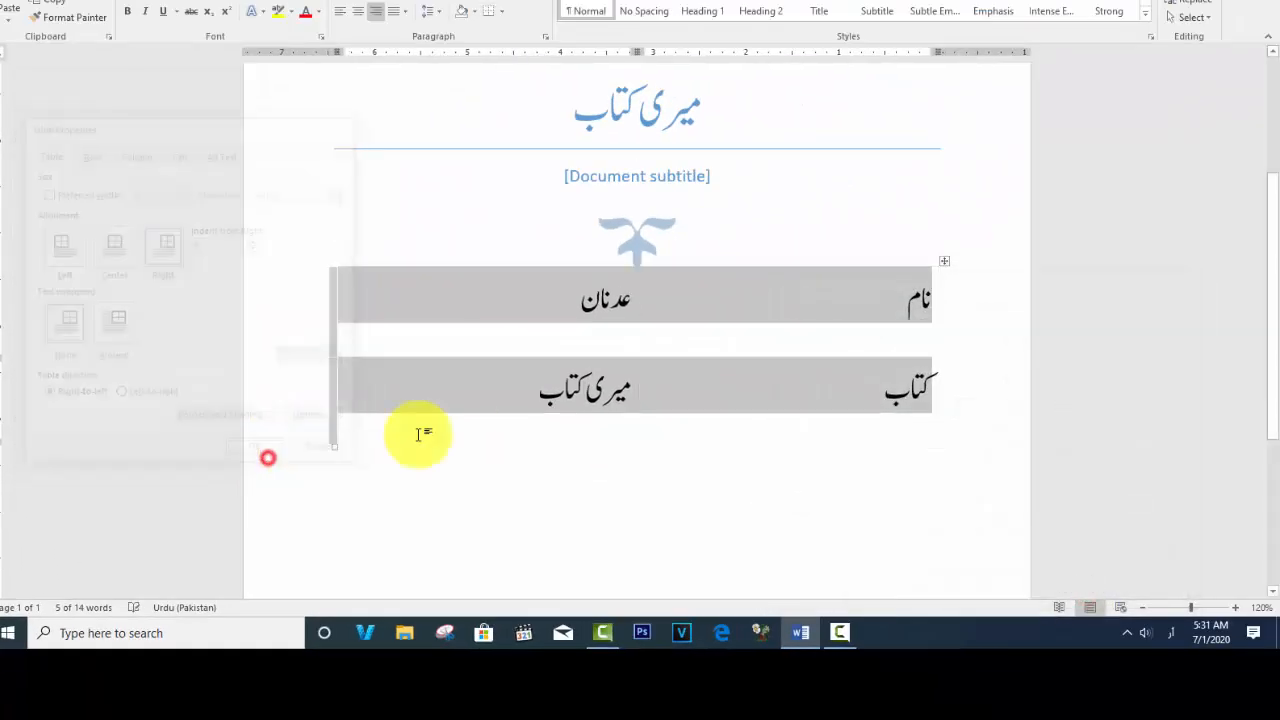
pyautogui.click(789, 506)
# Try zooming the document in and out, finishing at 60% so the whole cover page fits on screen
pyautogui.scroll(-6, 1012, 292)
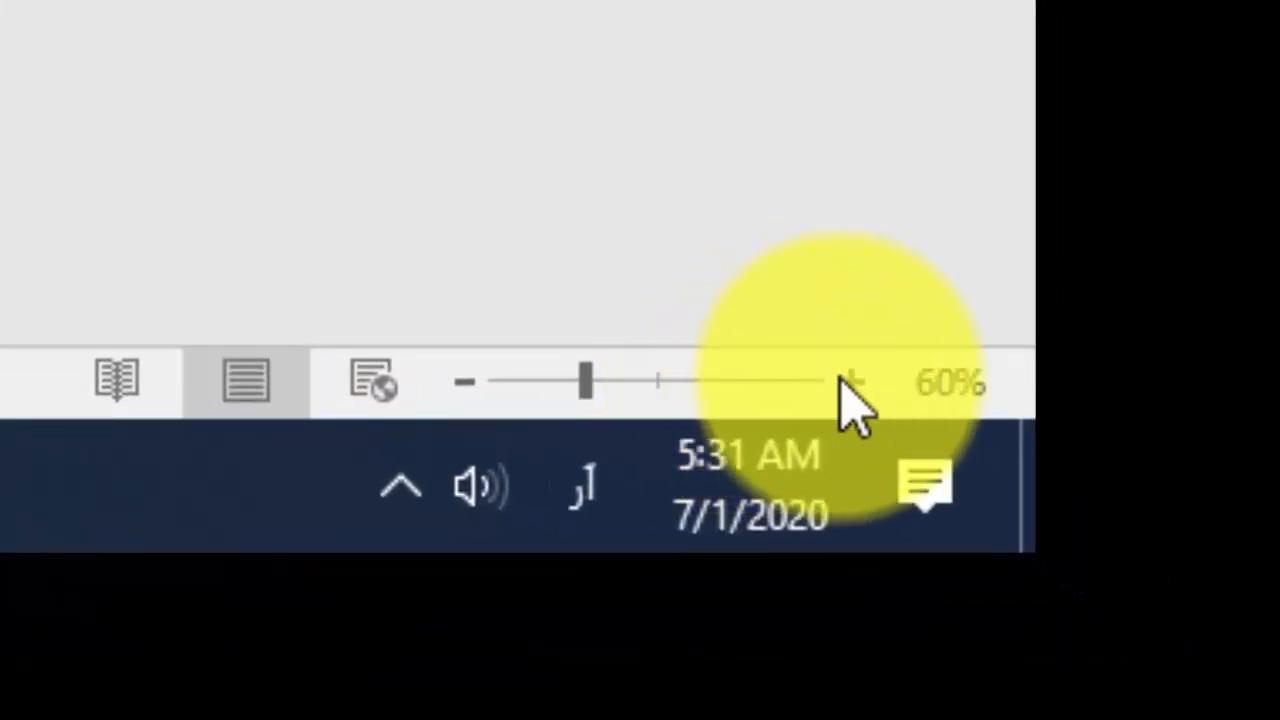
pyautogui.click(1182, 643)
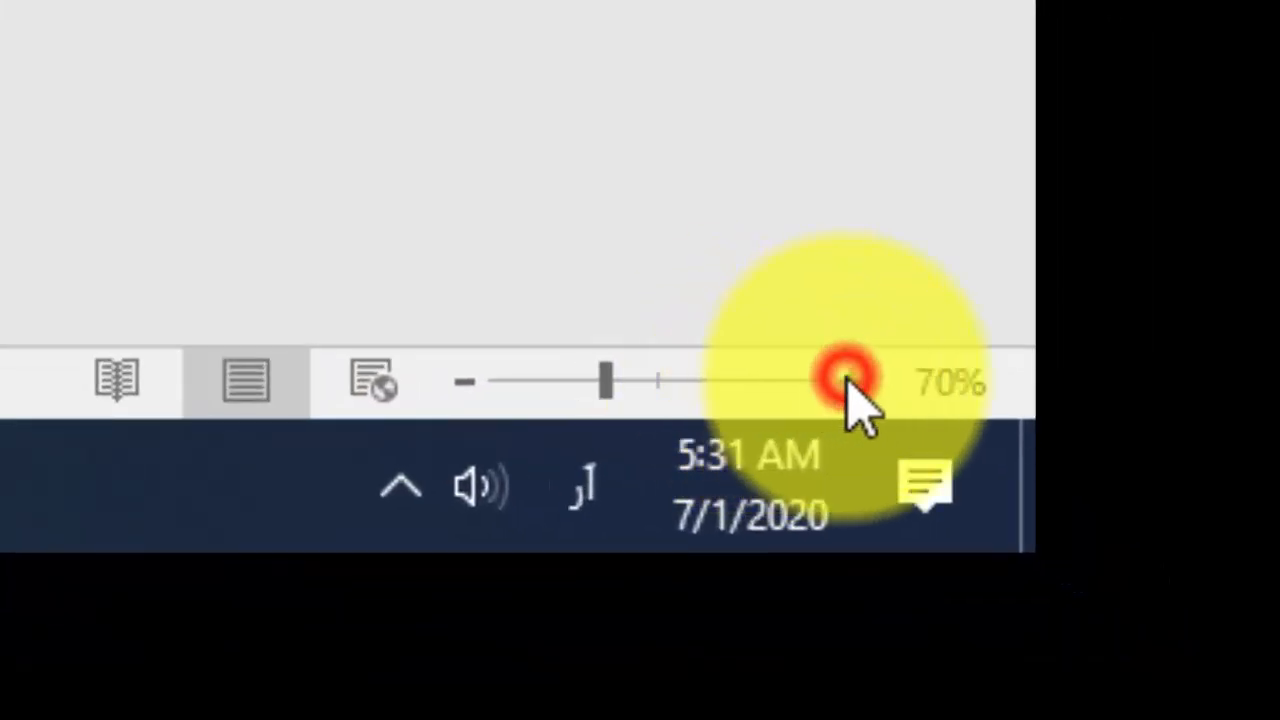
pyautogui.click(848, 383)
pyautogui.click(848, 383)
pyautogui.click(848, 383)
pyautogui.click(460, 383)
pyautogui.click(460, 383)
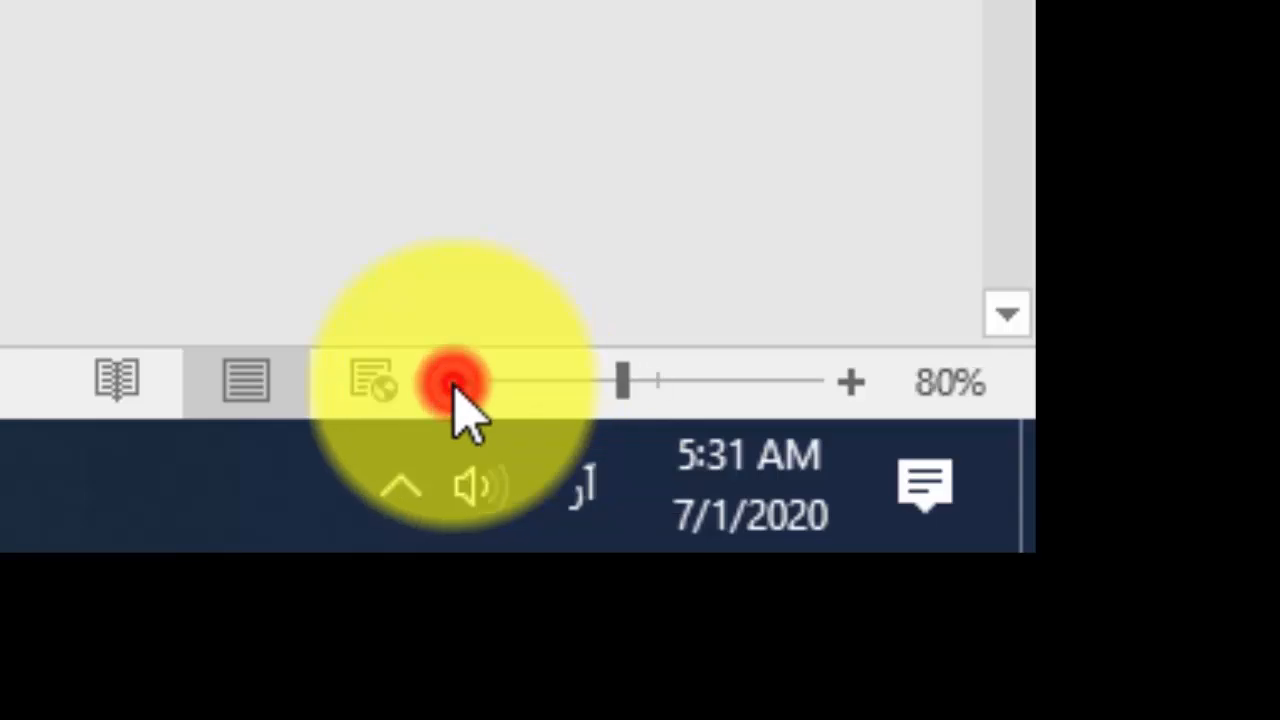
pyautogui.click(460, 383)
pyautogui.click(460, 383)
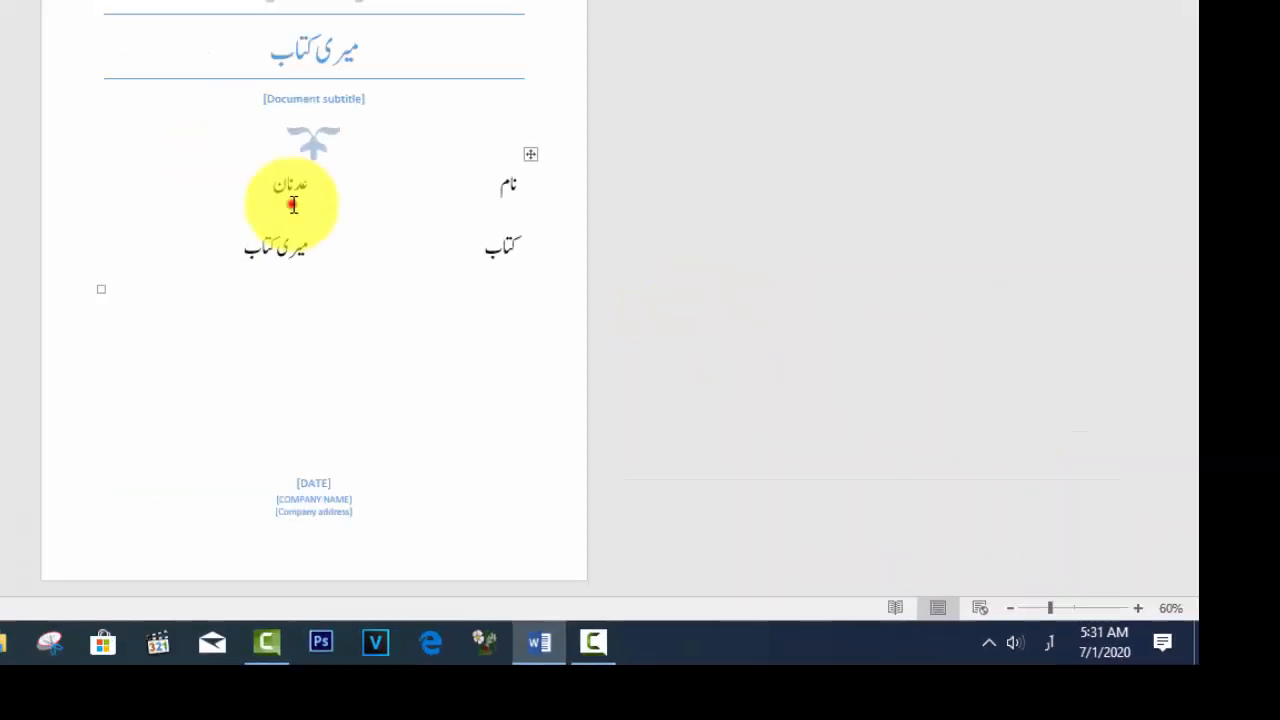
# Centre the text in all cells of the table and reduce the table's height so its rows sit closer together
pyautogui.moveTo(227, 184); pyautogui.dragTo(481, 250)
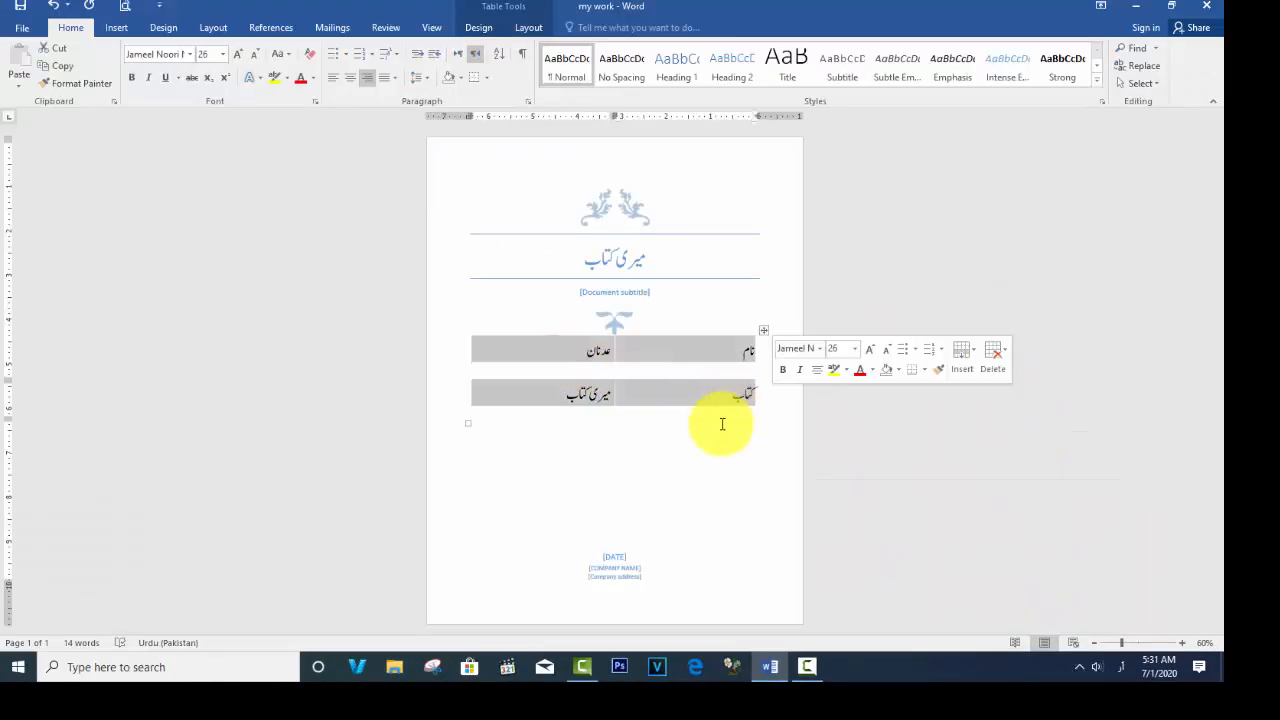
pyautogui.click(350, 77)
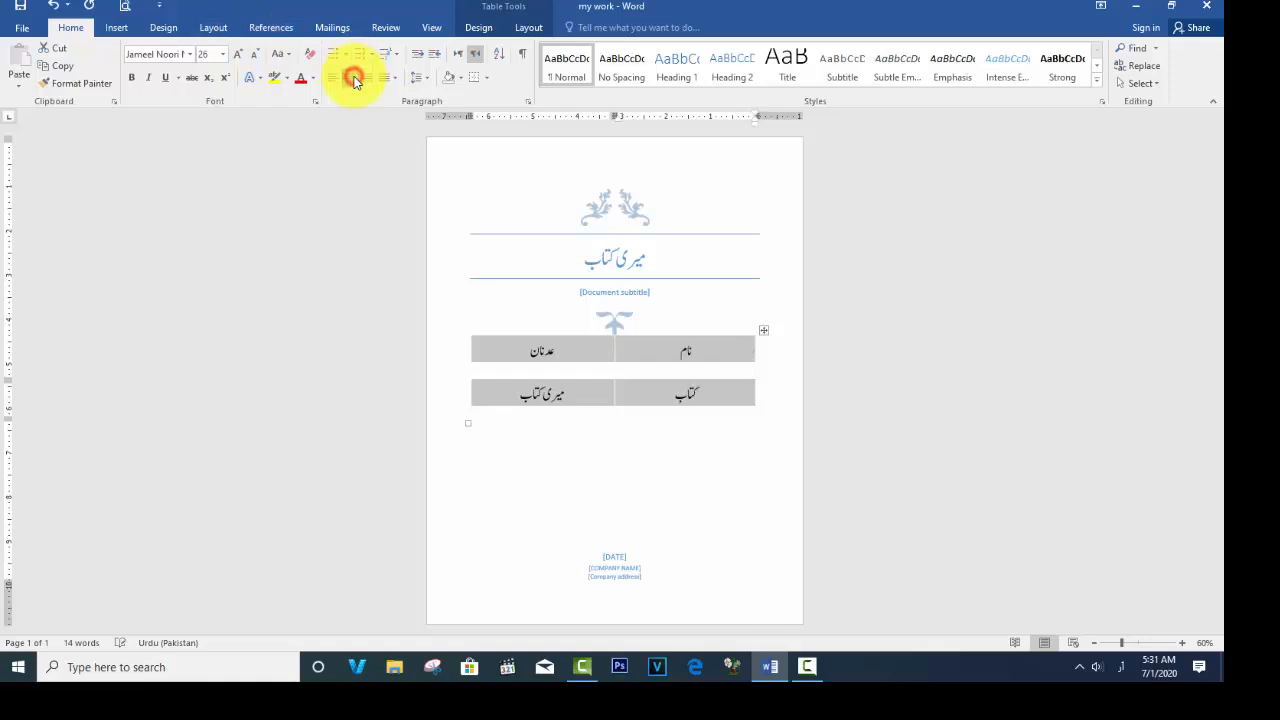
pyautogui.click(651, 466)
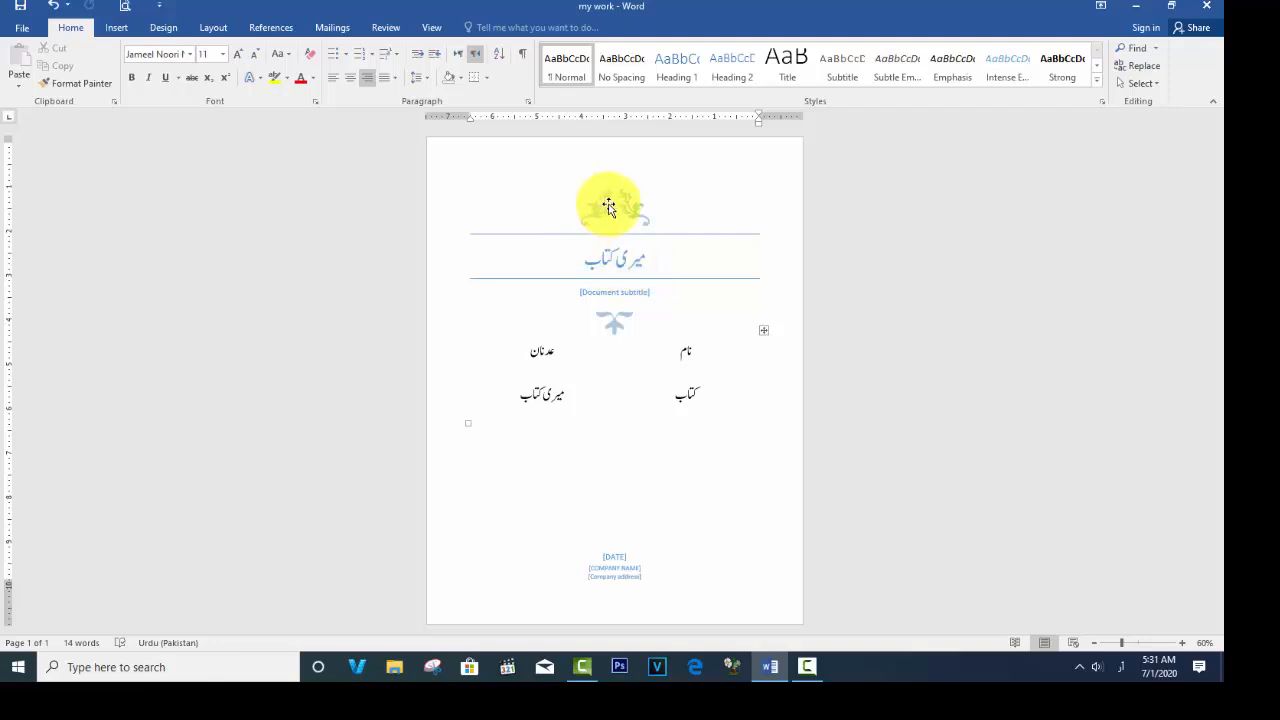
pyautogui.click(621, 458)
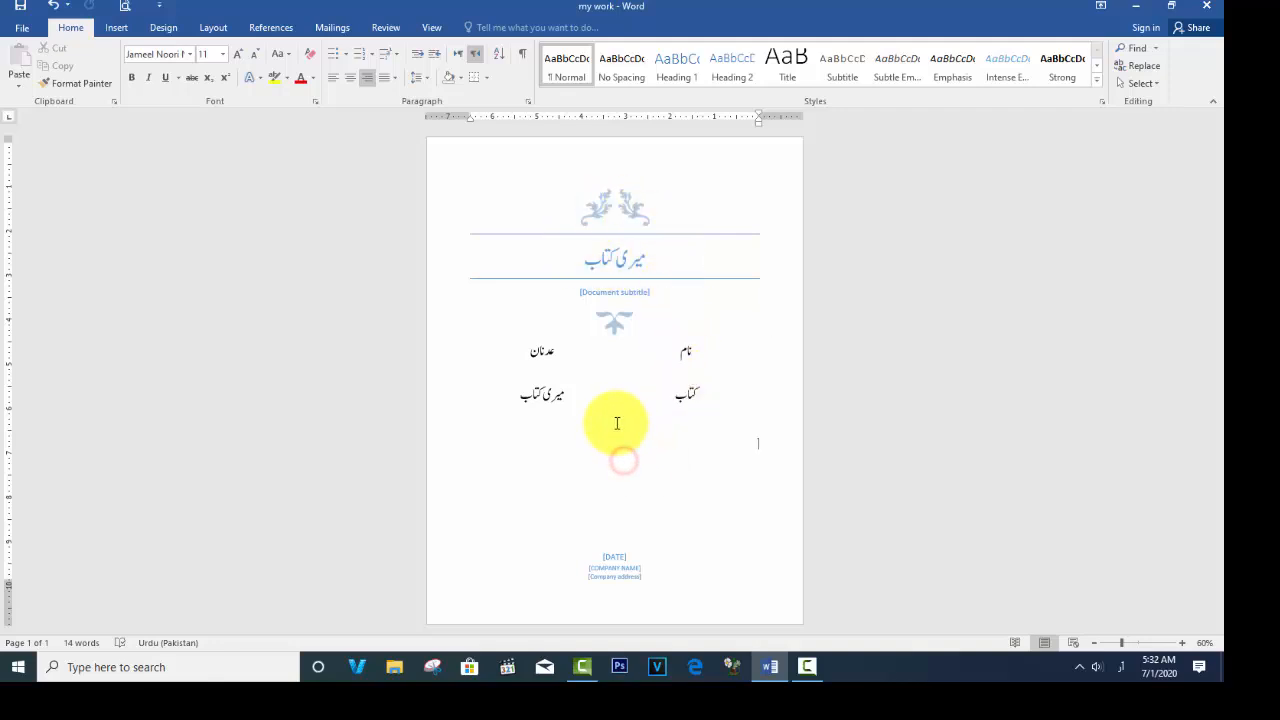
pyautogui.moveTo(467, 423); pyautogui.dragTo(470, 384)
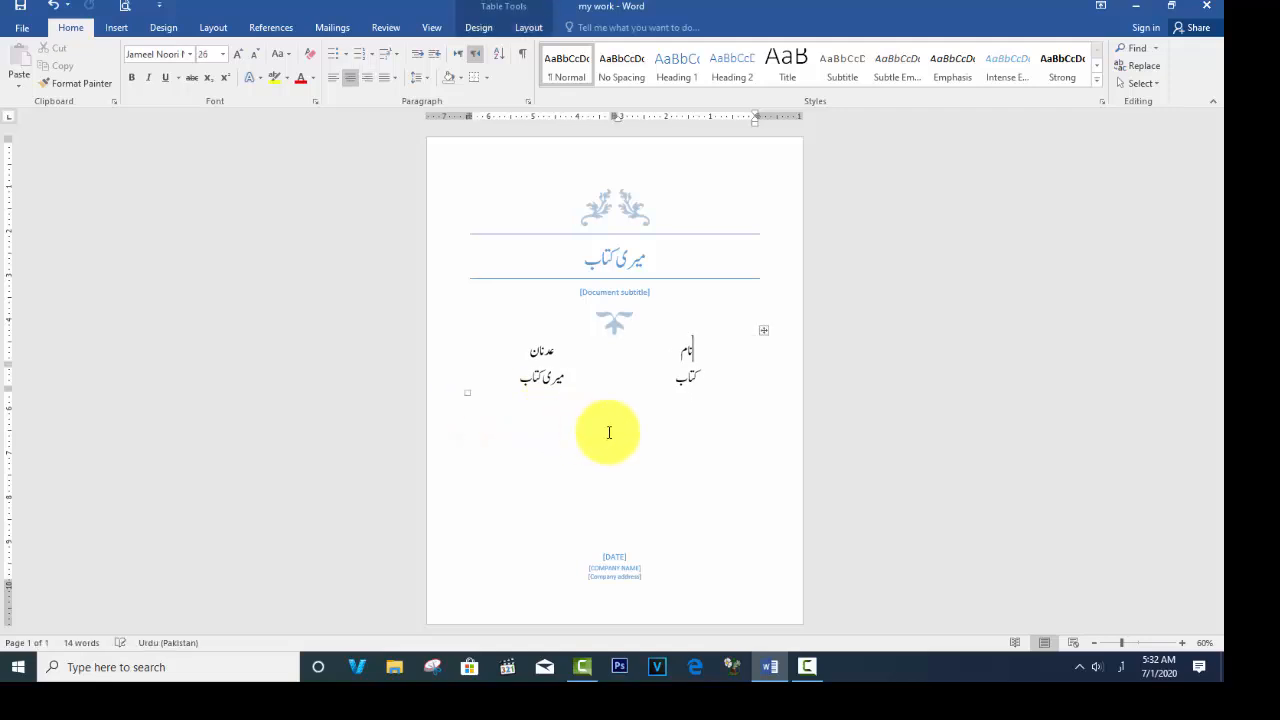
pyautogui.click(606, 441)
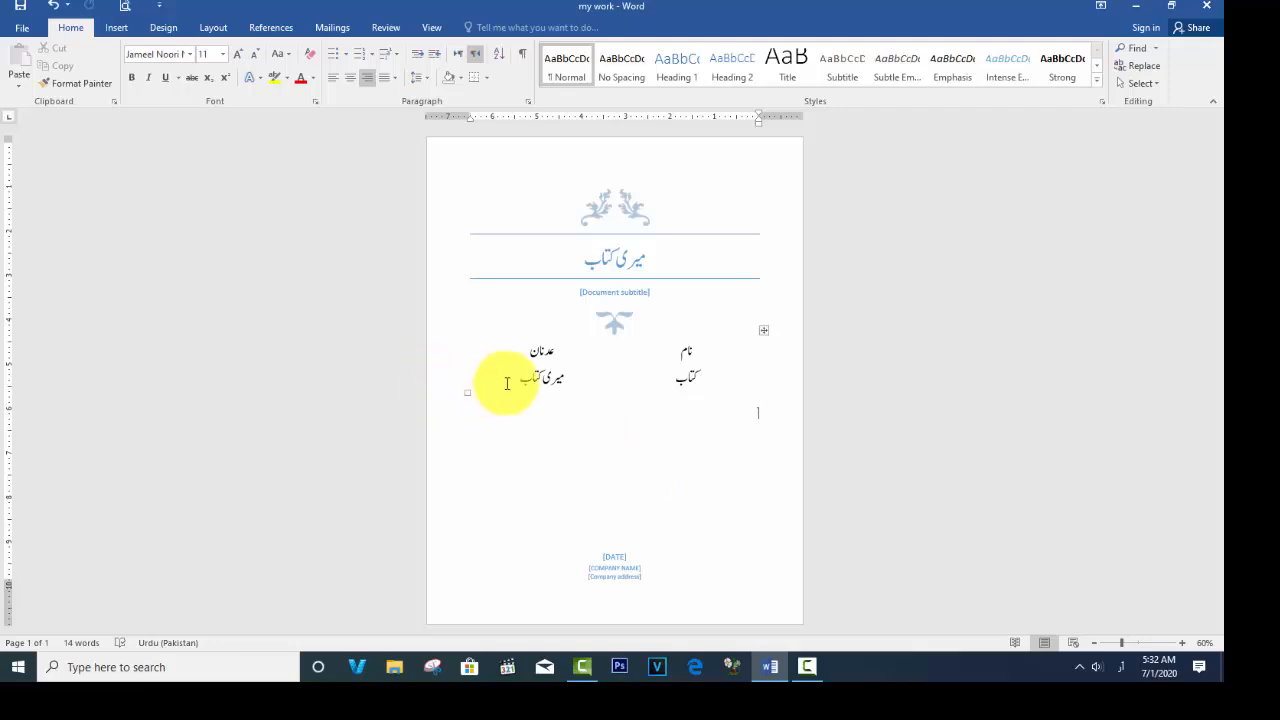
# Insert the picture IMG-20200528-WA0006 from the Desktop folder beneath the table
pyautogui.click(116, 28)
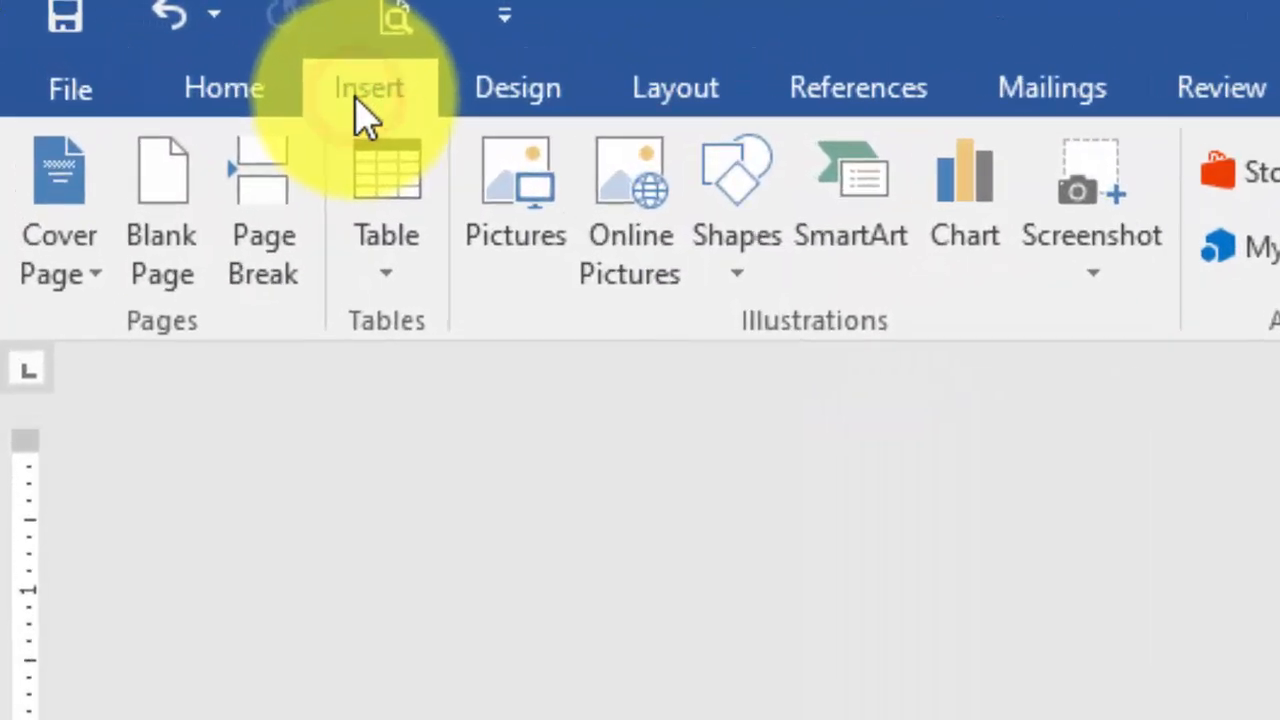
pyautogui.click(500, 238)
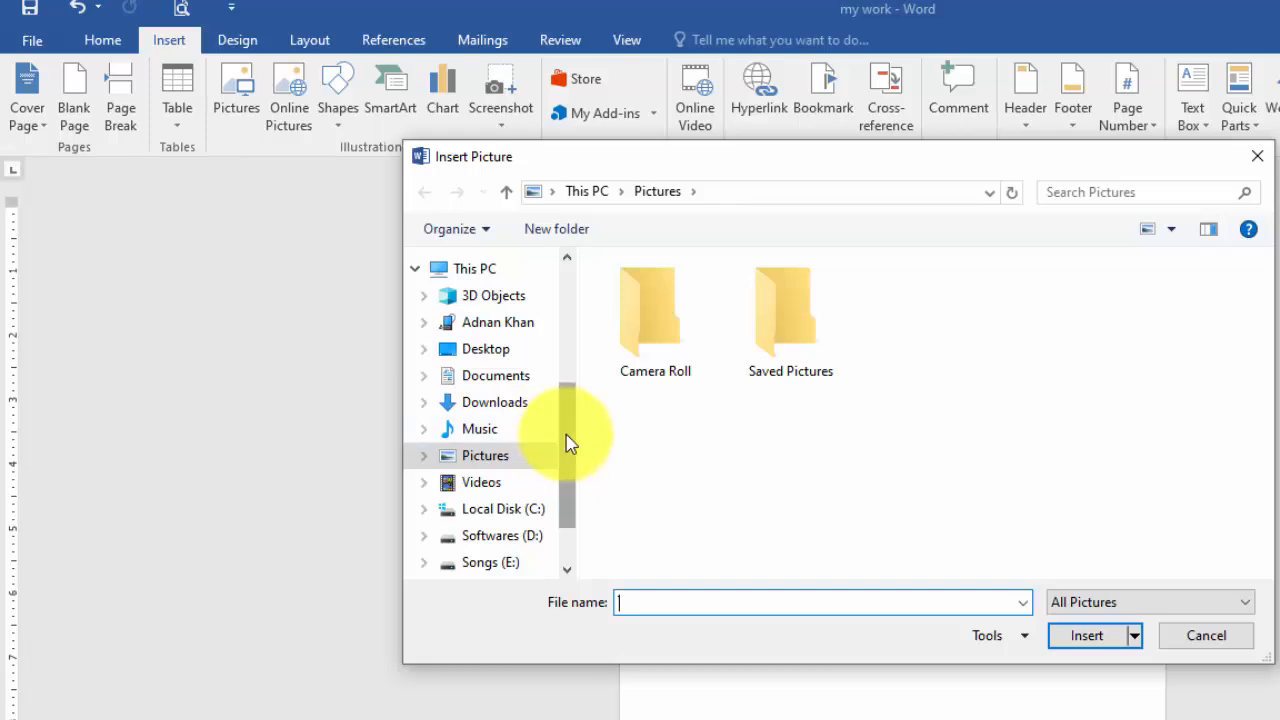
pyautogui.moveTo(630, 168); pyautogui.dragTo(685, 235)
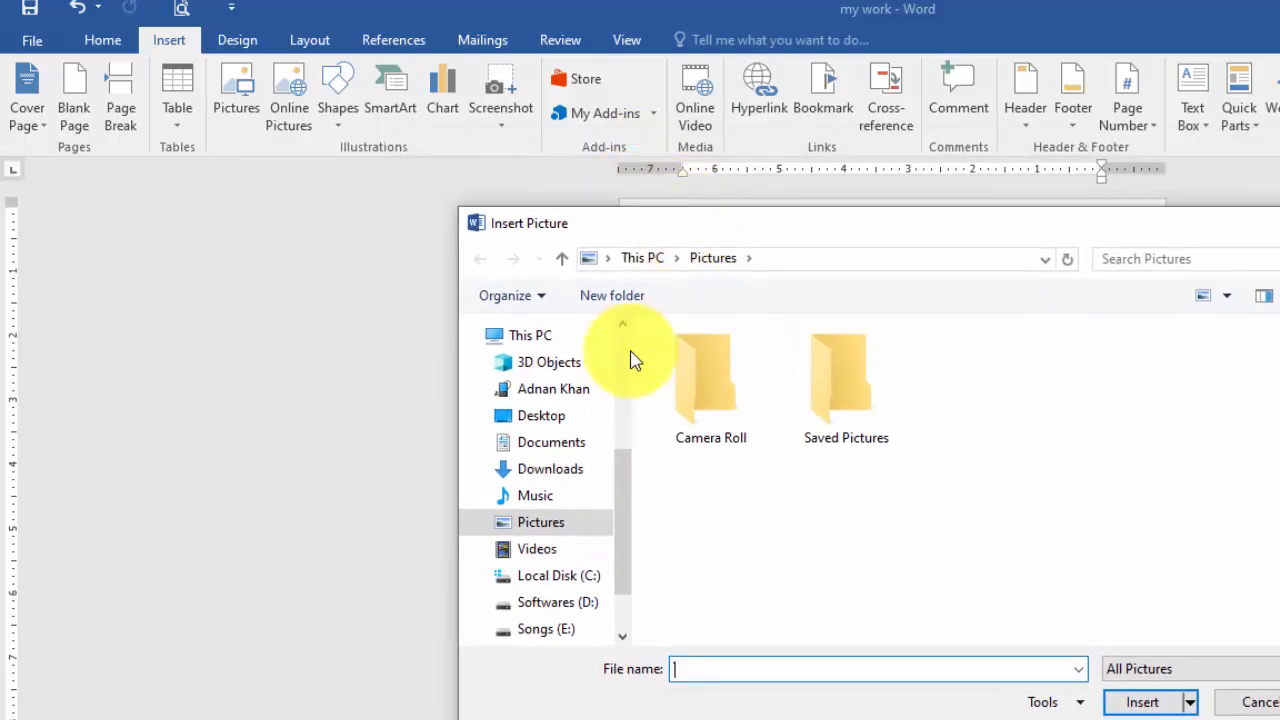
pyautogui.moveTo(617, 475)
pyautogui.mouseDown()
pyautogui.moveTo(626, 349)
pyautogui.moveTo(623, 451)
pyautogui.mouseUp()
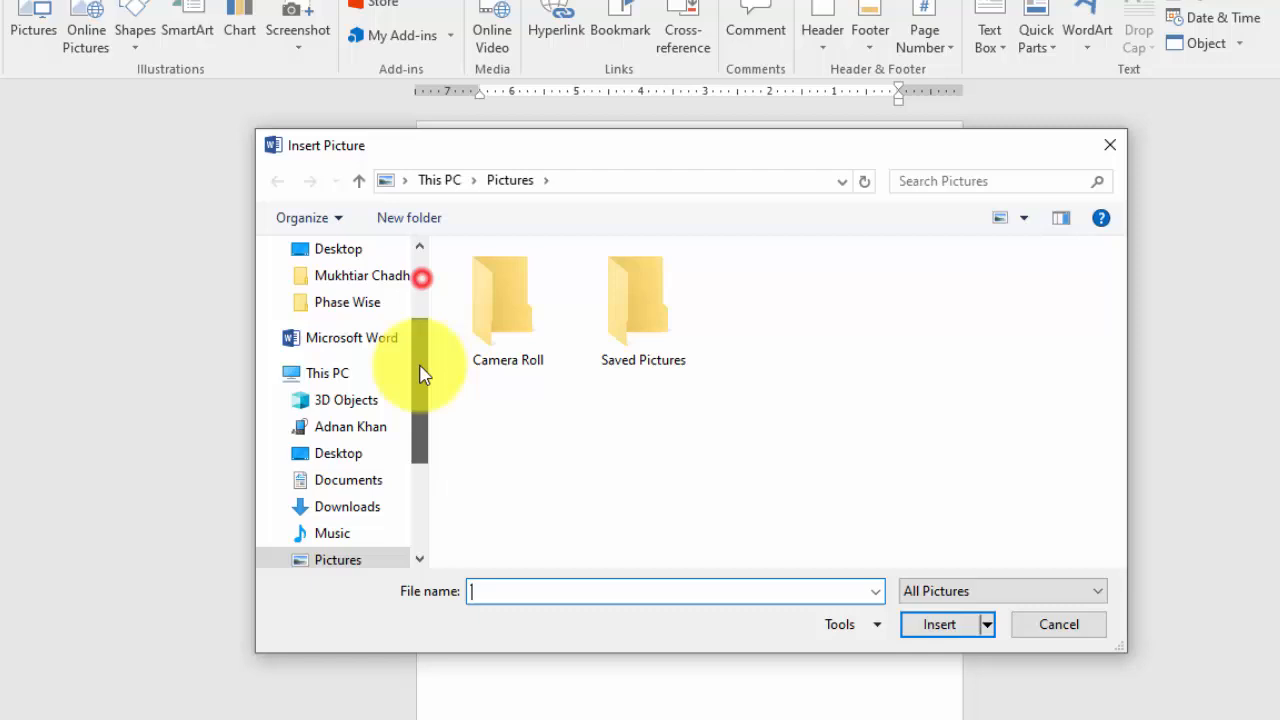
pyautogui.moveTo(420, 367); pyautogui.dragTo(421, 379)
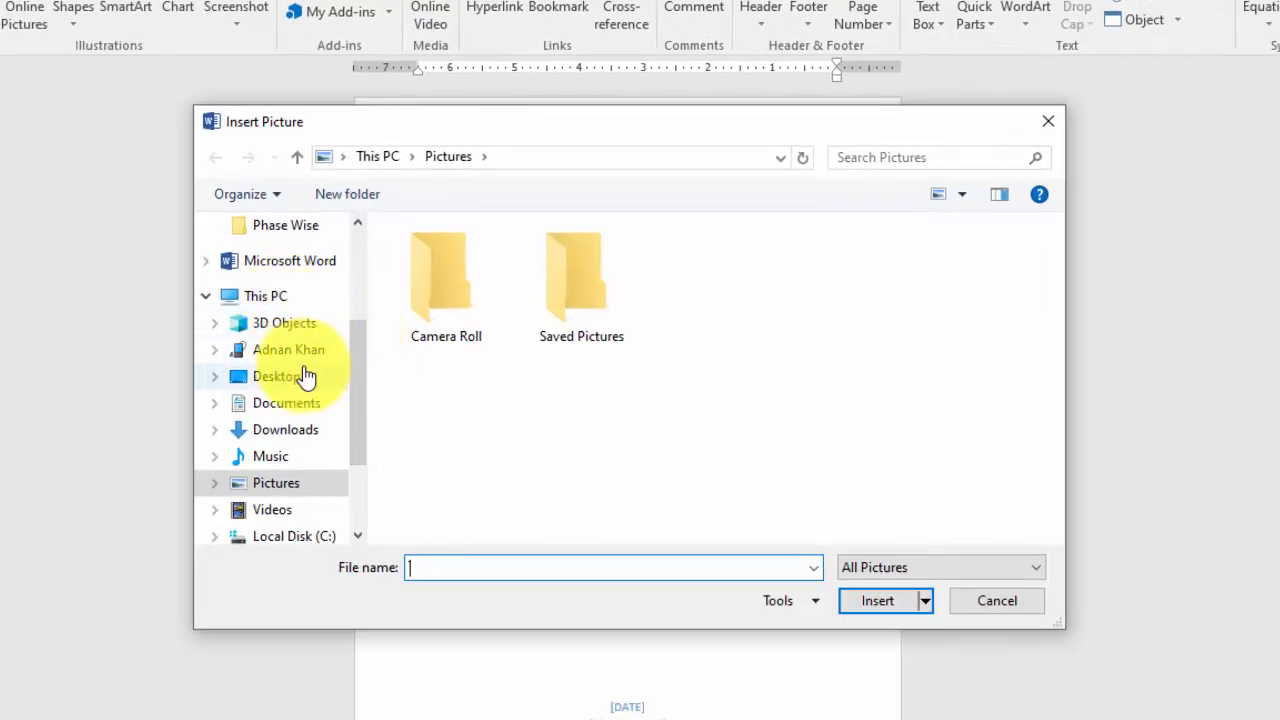
pyautogui.click(303, 378)
pyautogui.click(746, 290)
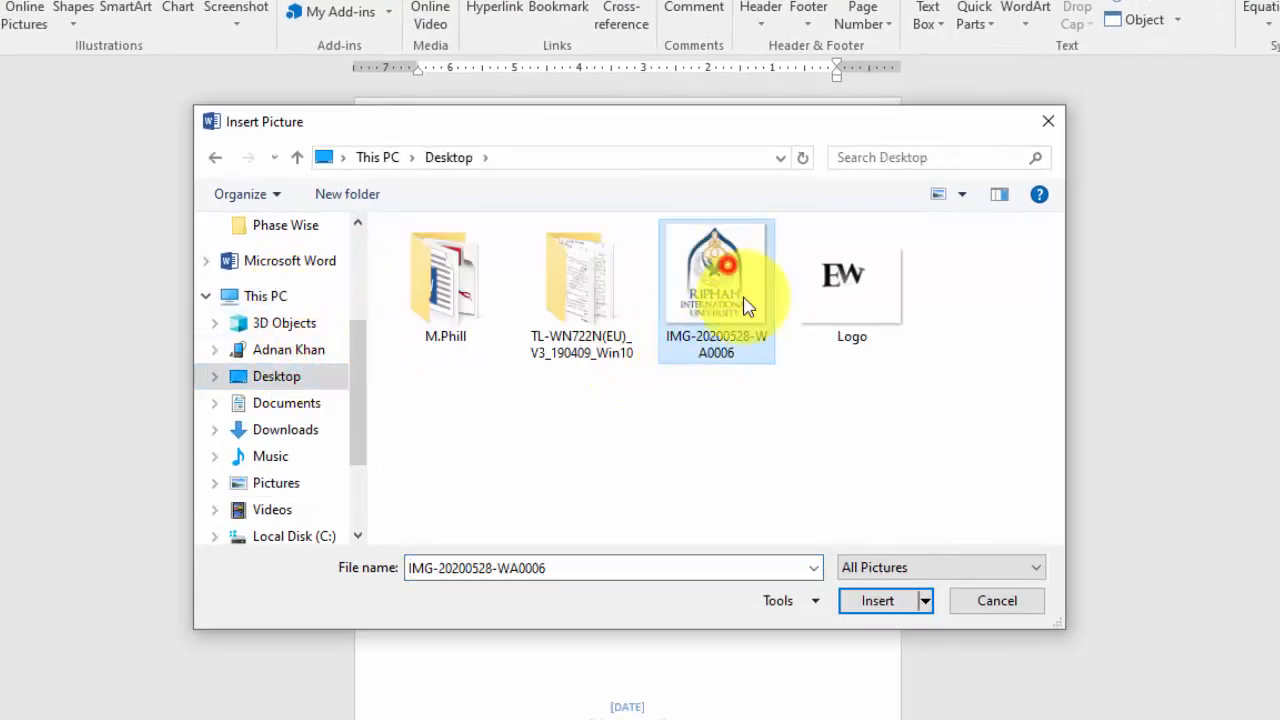
pyautogui.click(899, 601)
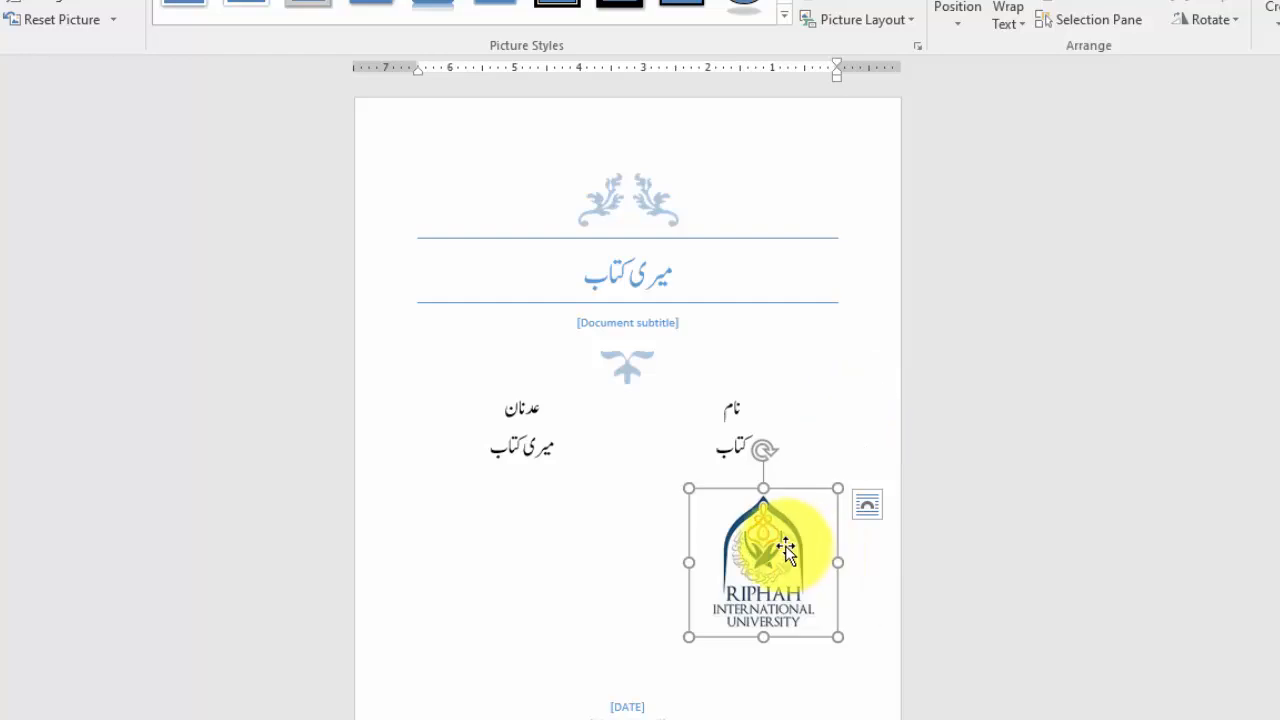
# Centre the inserted university logo beneath the table, and delete it from the cover page
pyautogui.moveTo(771, 543); pyautogui.dragTo(609, 531)
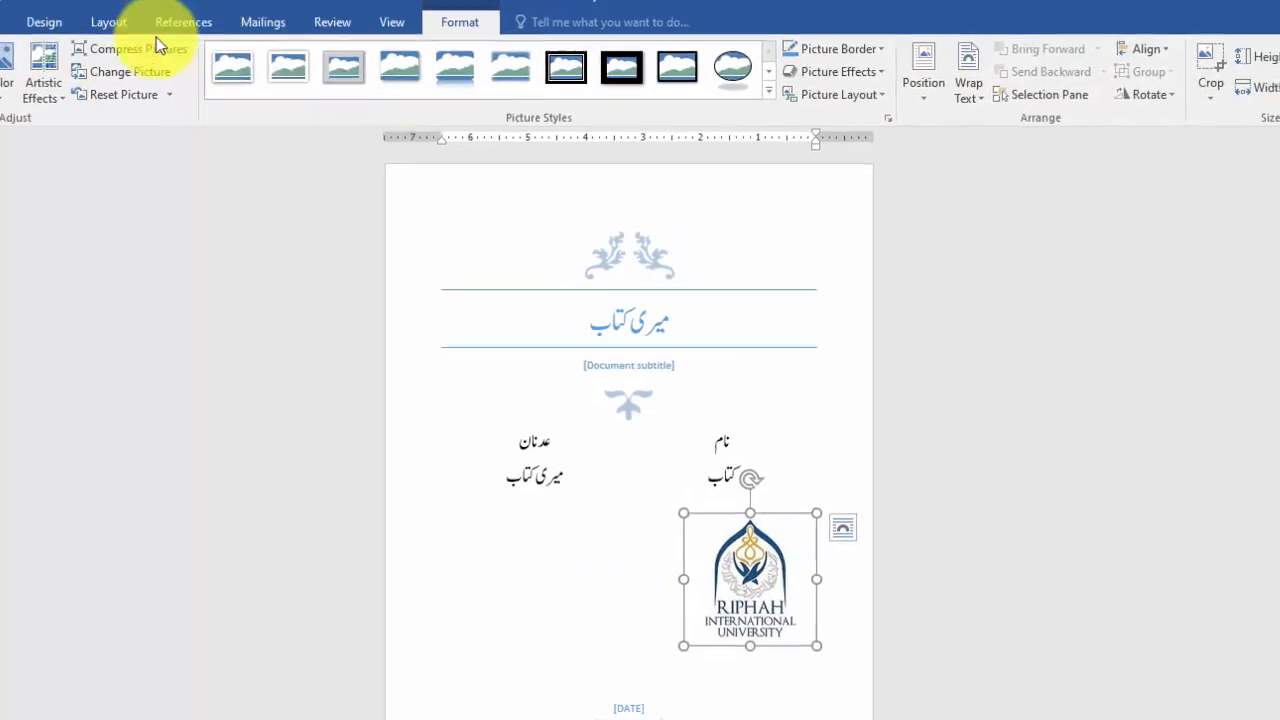
pyautogui.click(5, 52)
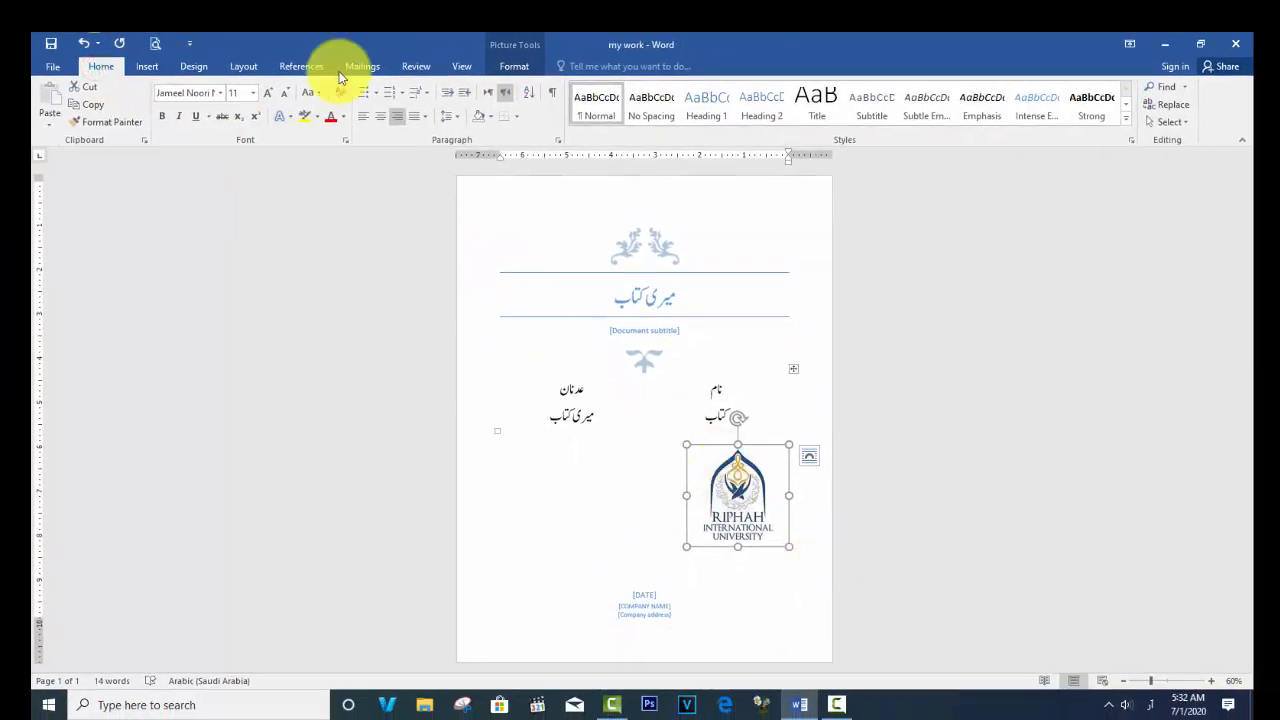
pyautogui.click(379, 116)
pyautogui.click(788, 509)
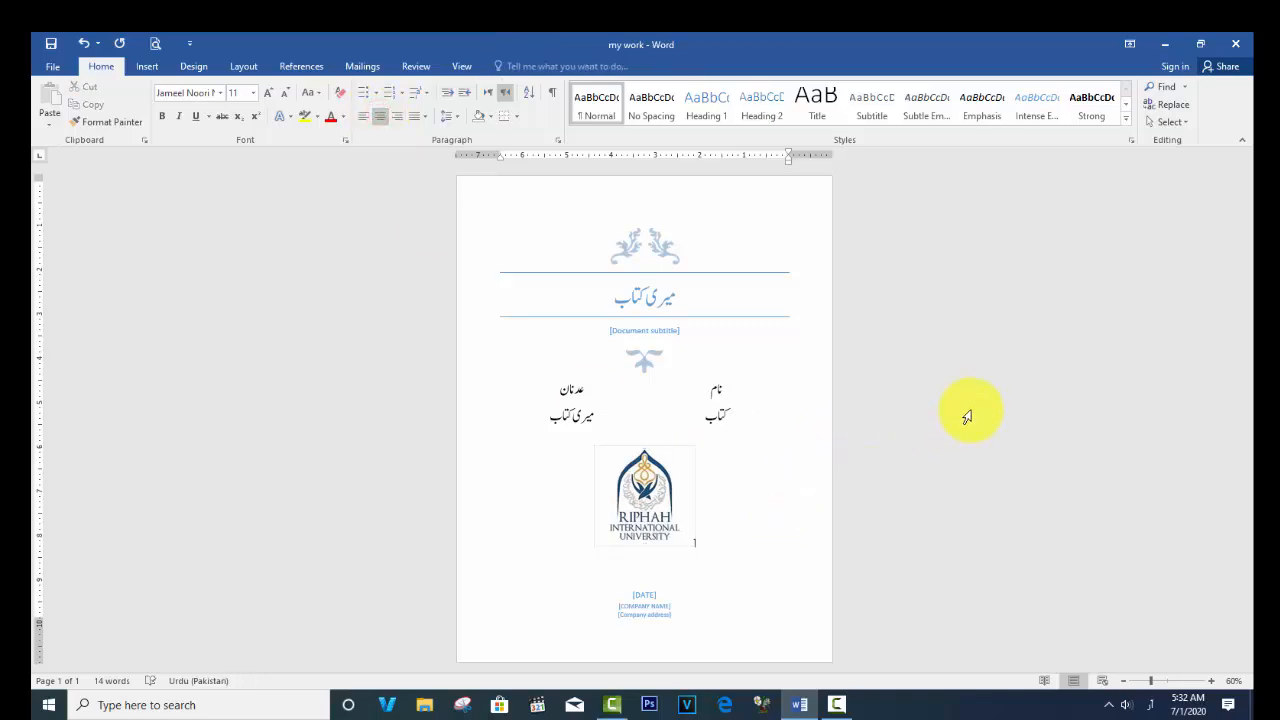
pyautogui.click(660, 492)
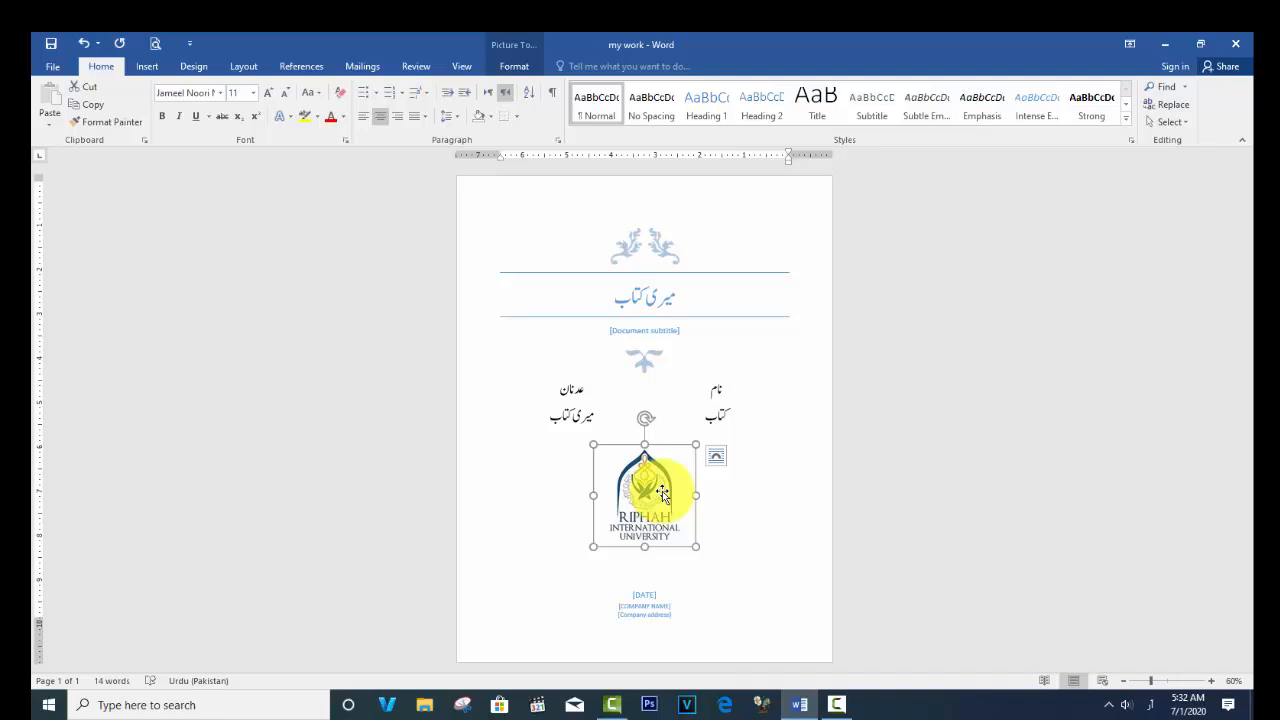
pyautogui.press('Delete')
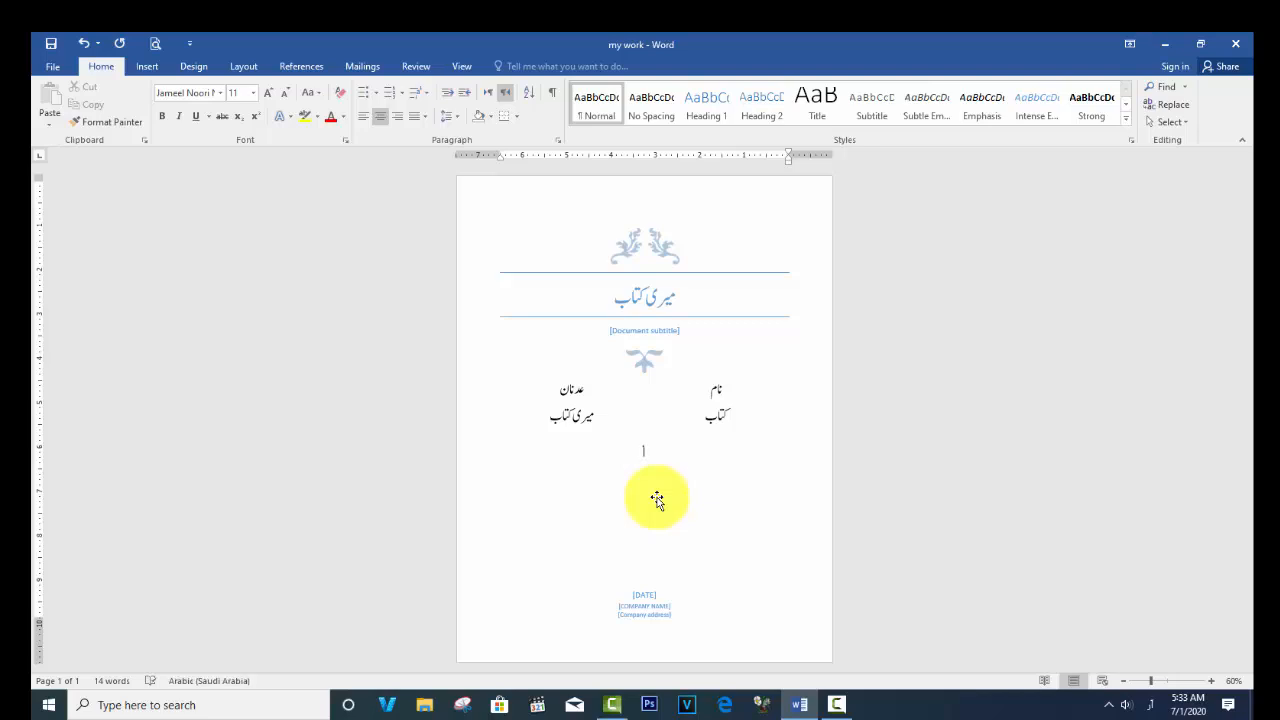
# Reduce the document window, place the university logo image file from the desktop beneath the table, and maximise the window again
pyautogui.doubleClick(766, 44)
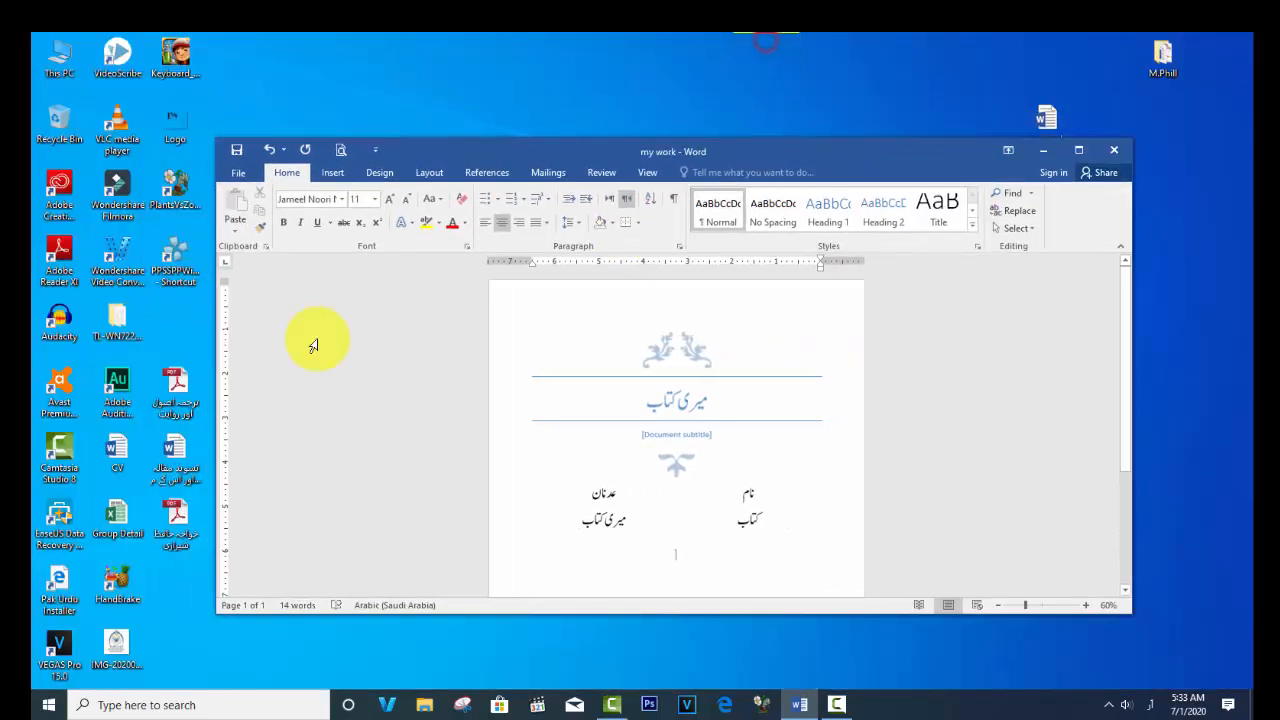
pyautogui.moveTo(460, 147); pyautogui.dragTo(472, 72)
pyautogui.doubleClick(472, 72)
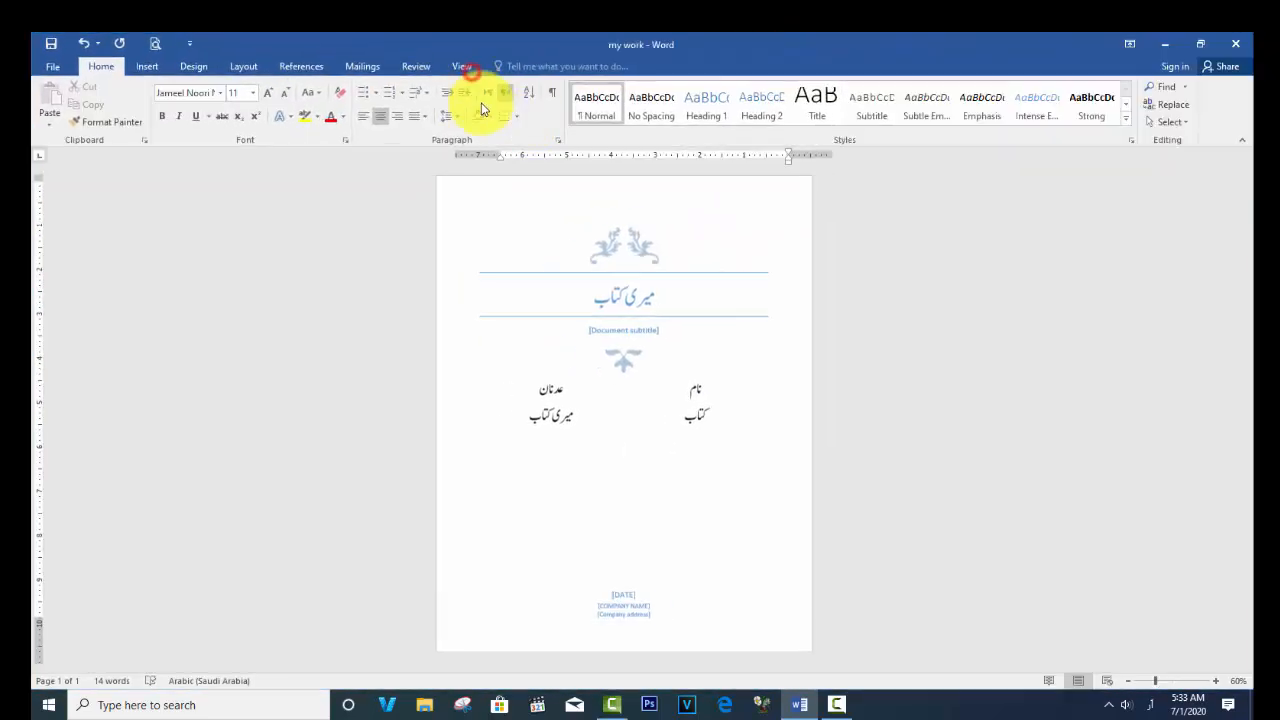
pyautogui.doubleClick(530, 42)
pyautogui.moveTo(535, 72); pyautogui.dragTo(587, 96)
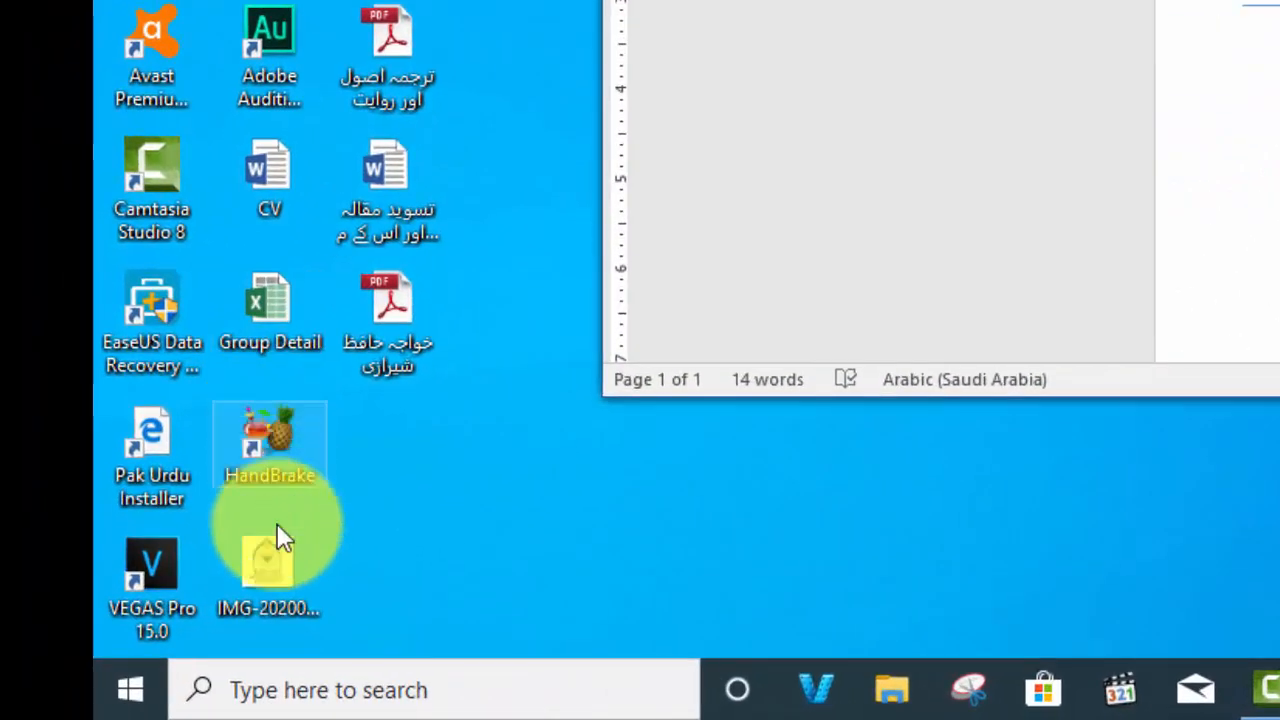
pyautogui.moveTo(207, 599); pyautogui.dragTo(1279, 306)
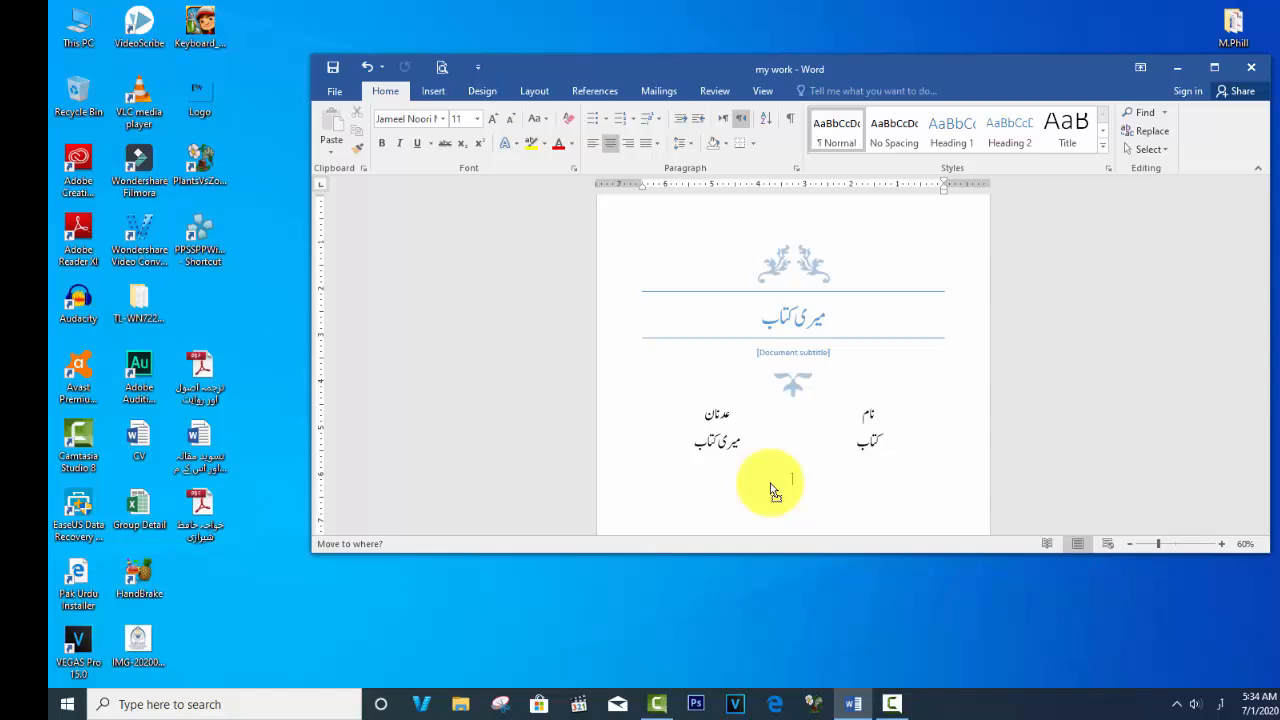
pyautogui.moveTo(770, 490); pyautogui.dragTo(770, 490)
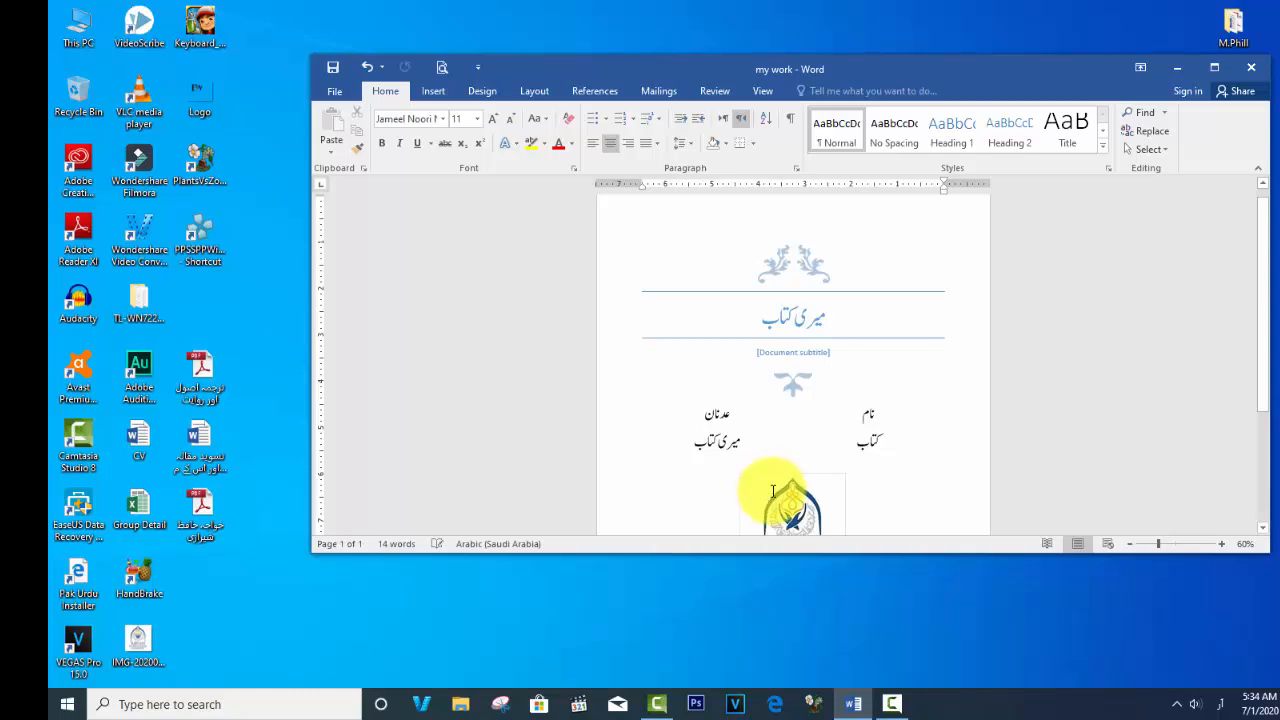
pyautogui.doubleClick(947, 66)
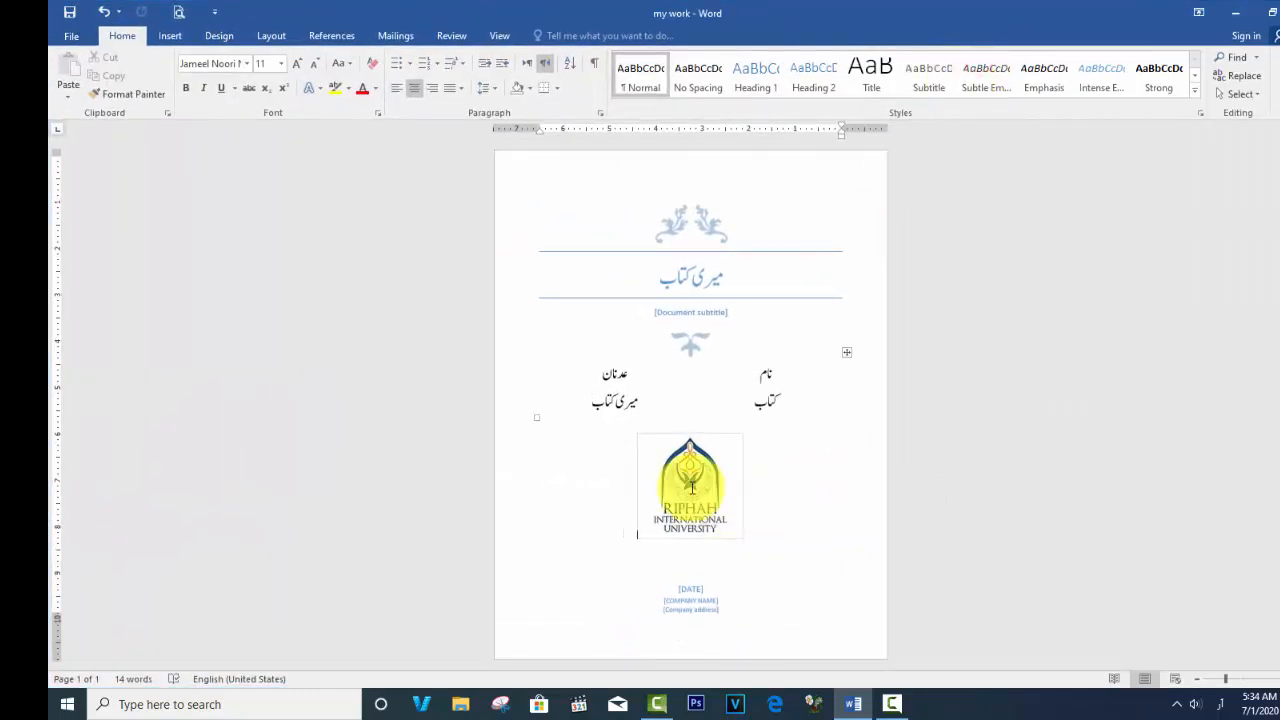
# Try right and left alignment on the university logo, finishing with it centred beneath the table
pyautogui.click(705, 476)
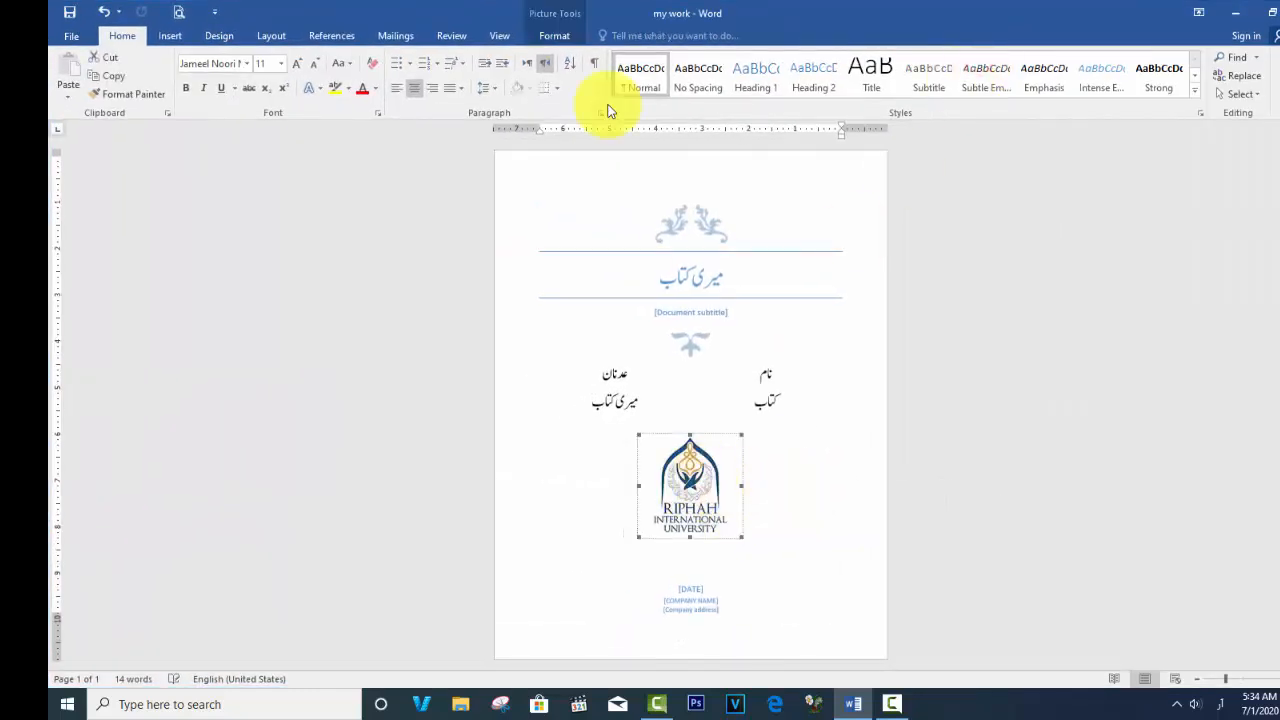
pyautogui.click(440, 90)
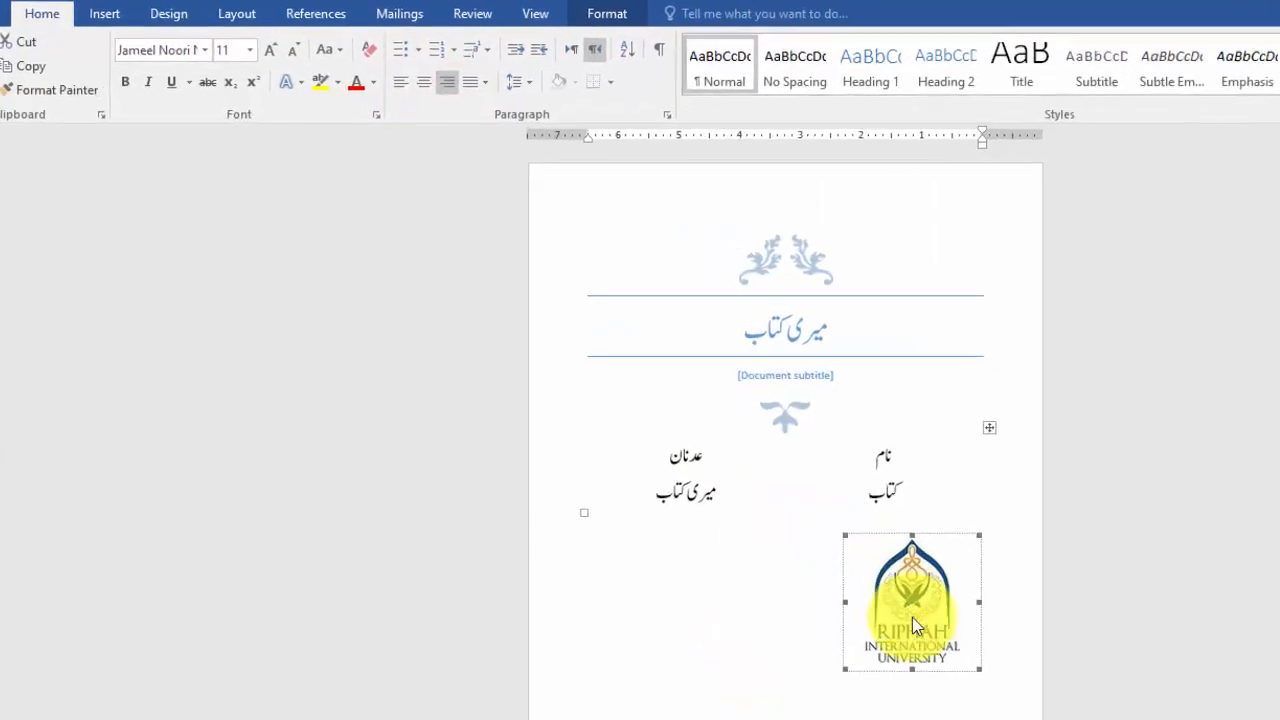
pyautogui.click(403, 78)
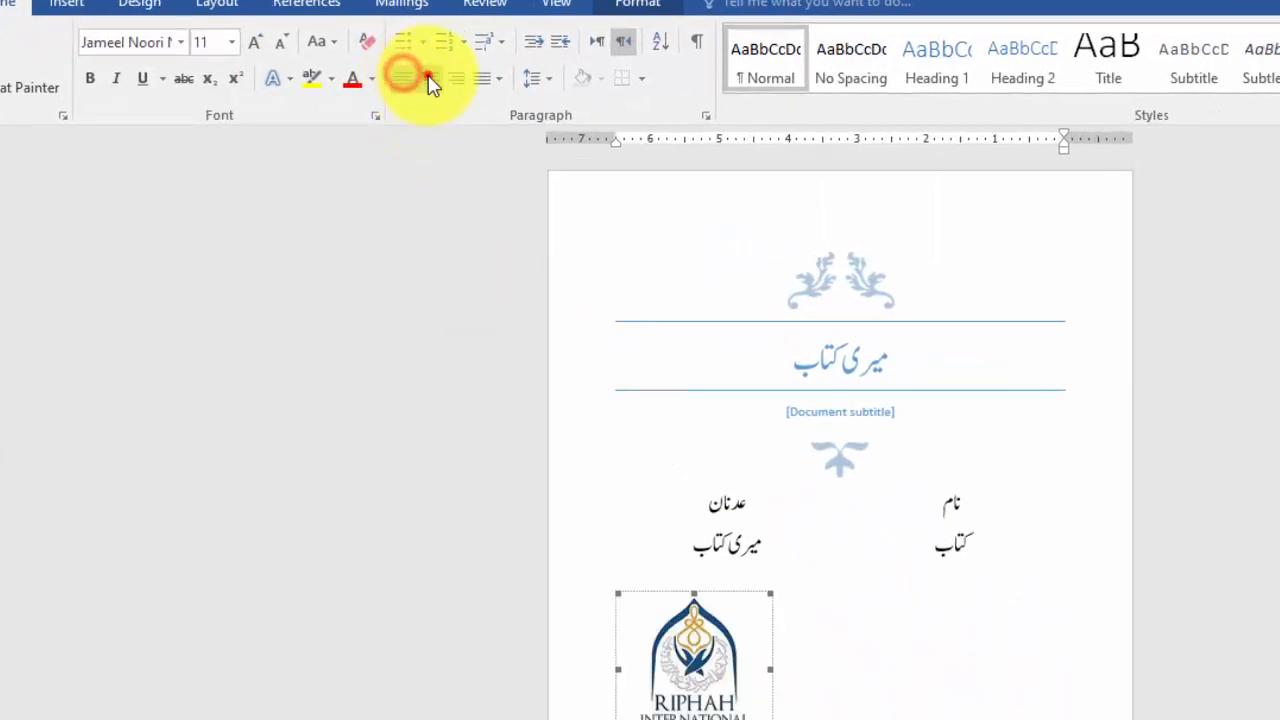
pyautogui.click(429, 79)
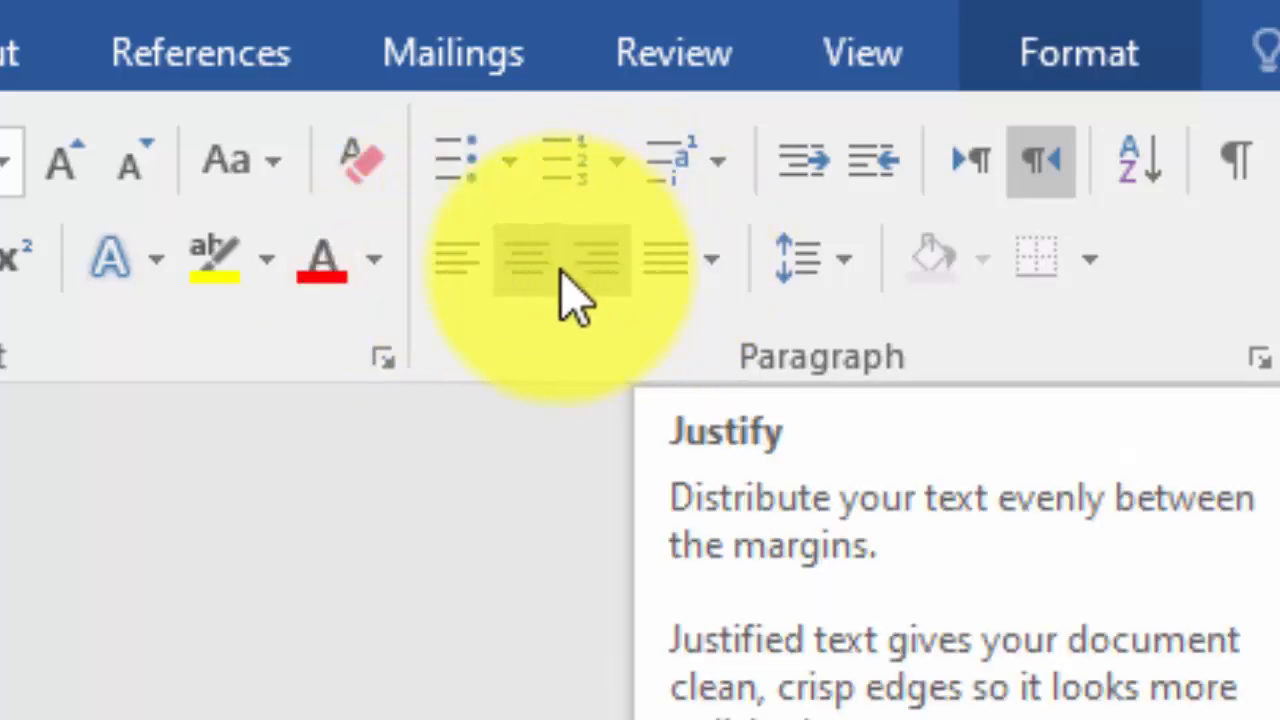
pyautogui.click(597, 255)
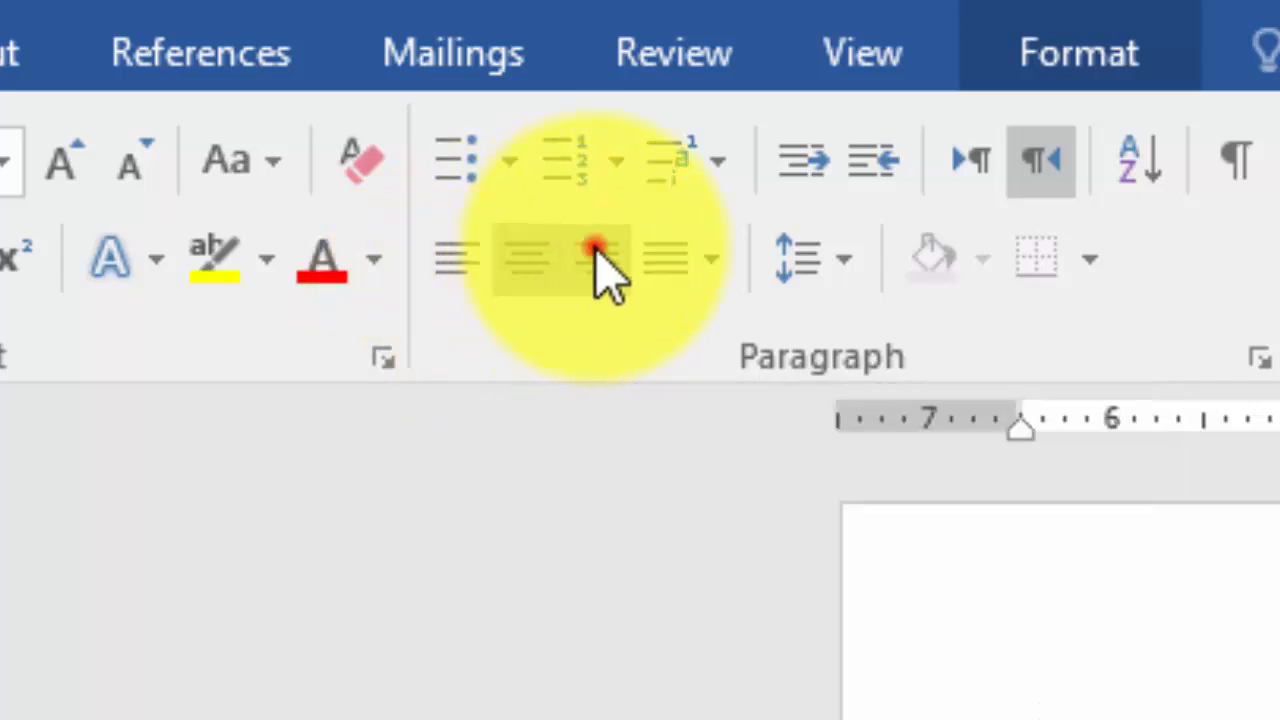
pyautogui.click(531, 249)
pyautogui.click(454, 257)
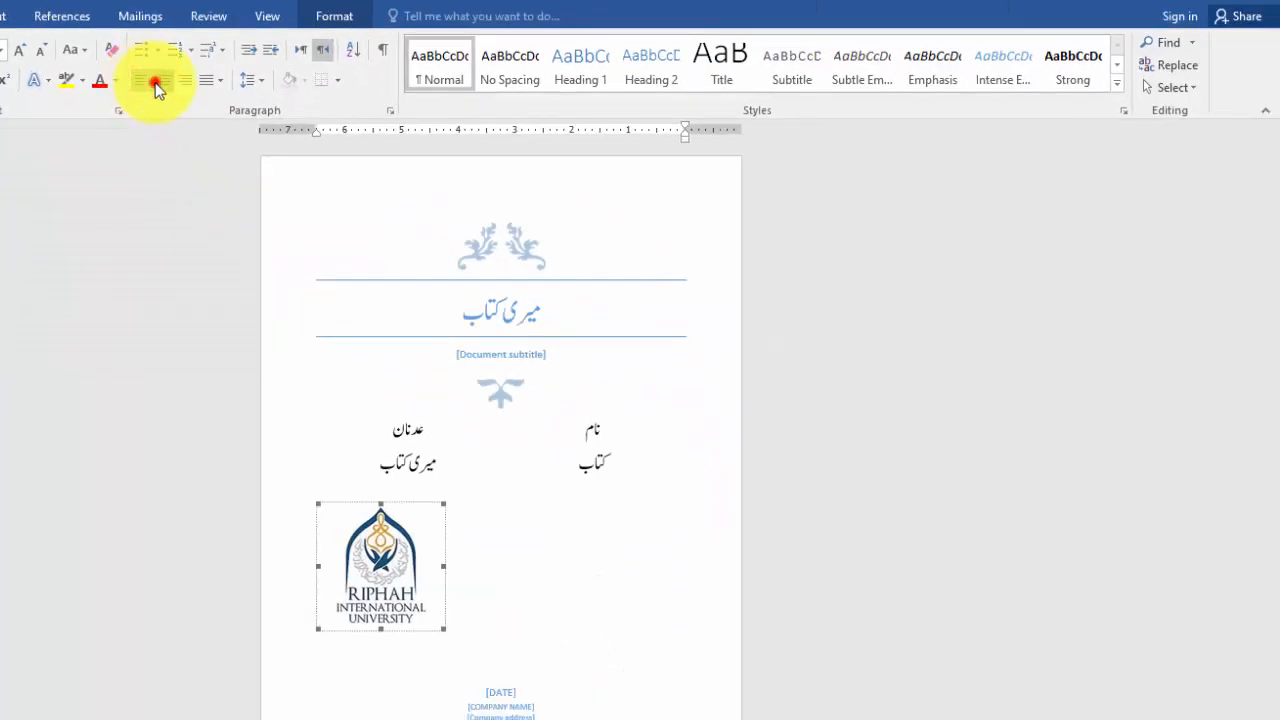
pyautogui.click(155, 83)
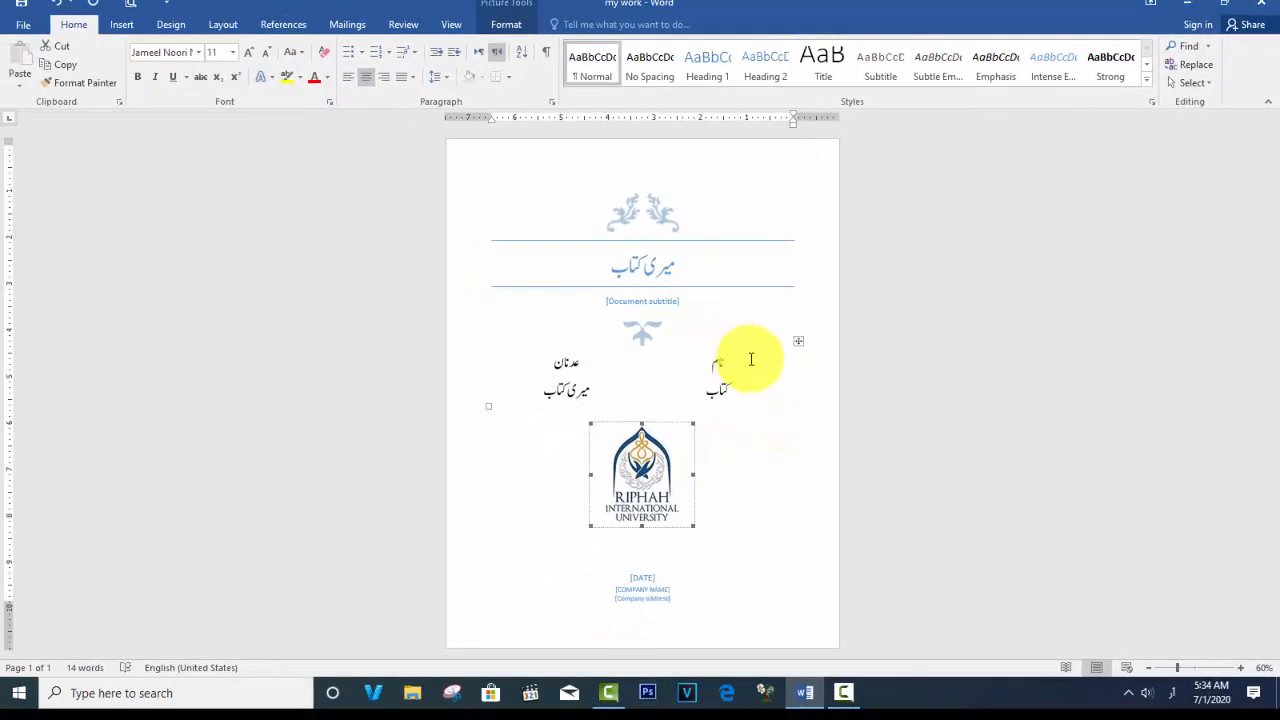
# Insert a page break after the university logo to start a blank second page, and view that page
pyautogui.click(638, 630)
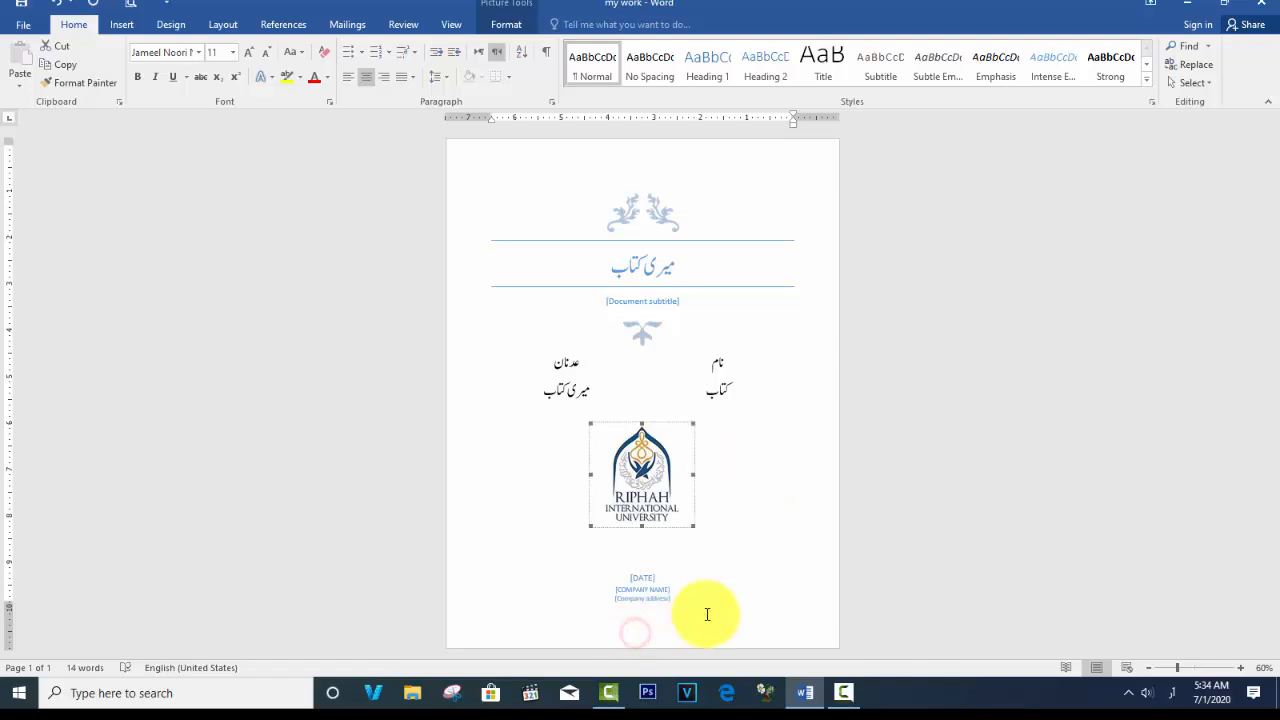
pyautogui.click(689, 591)
pyautogui.click(764, 509)
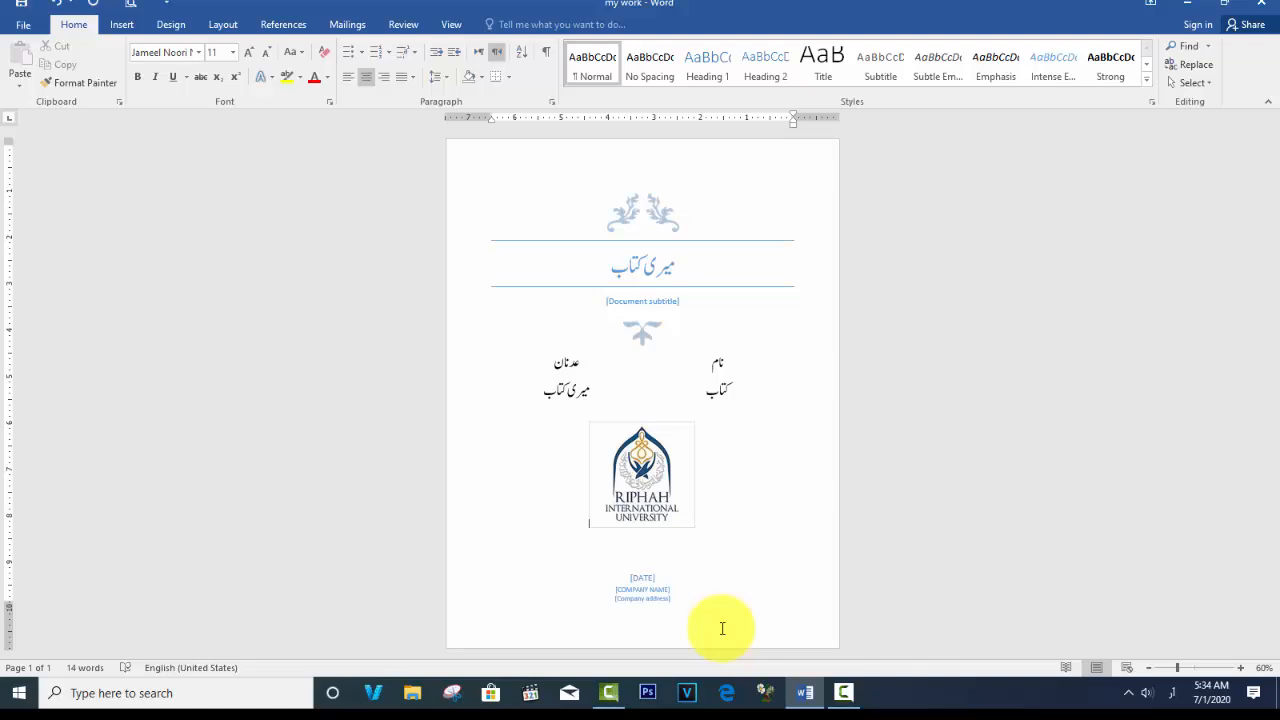
pyautogui.hotkey('ctrl', 'Return')
pyautogui.scroll(-3, 714, 534)
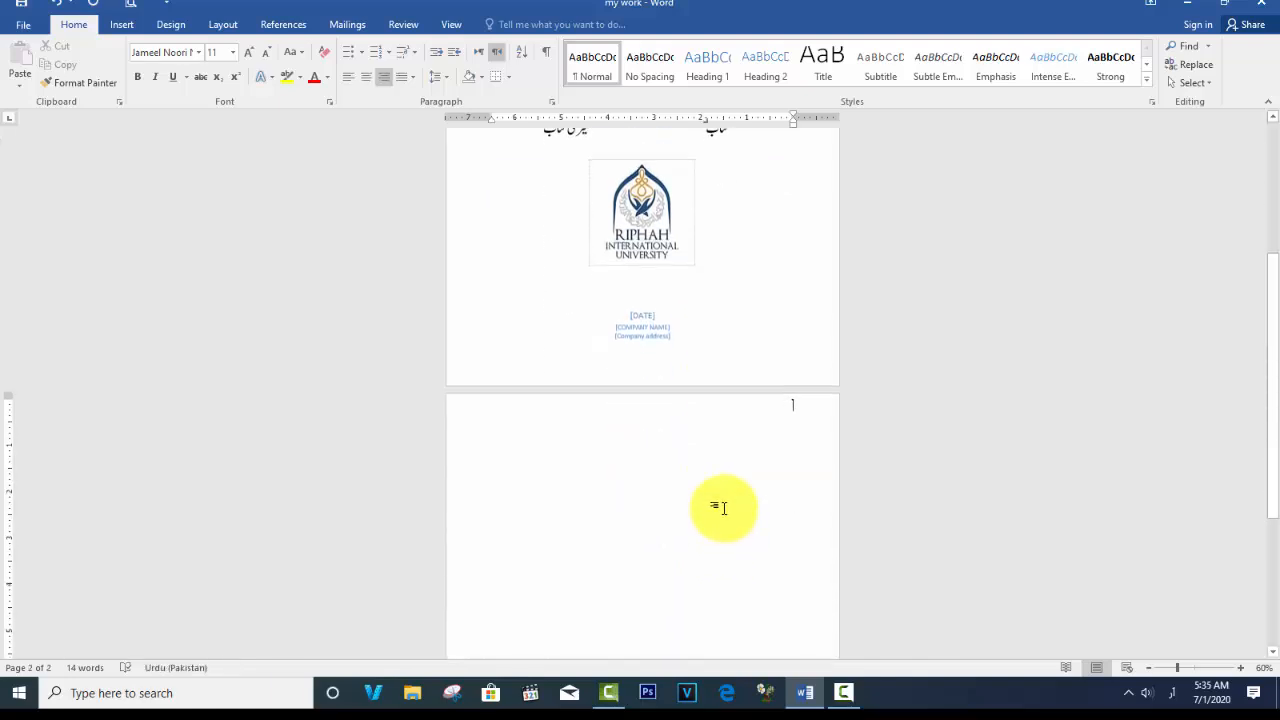
pyautogui.scroll(-1, 755, 437)
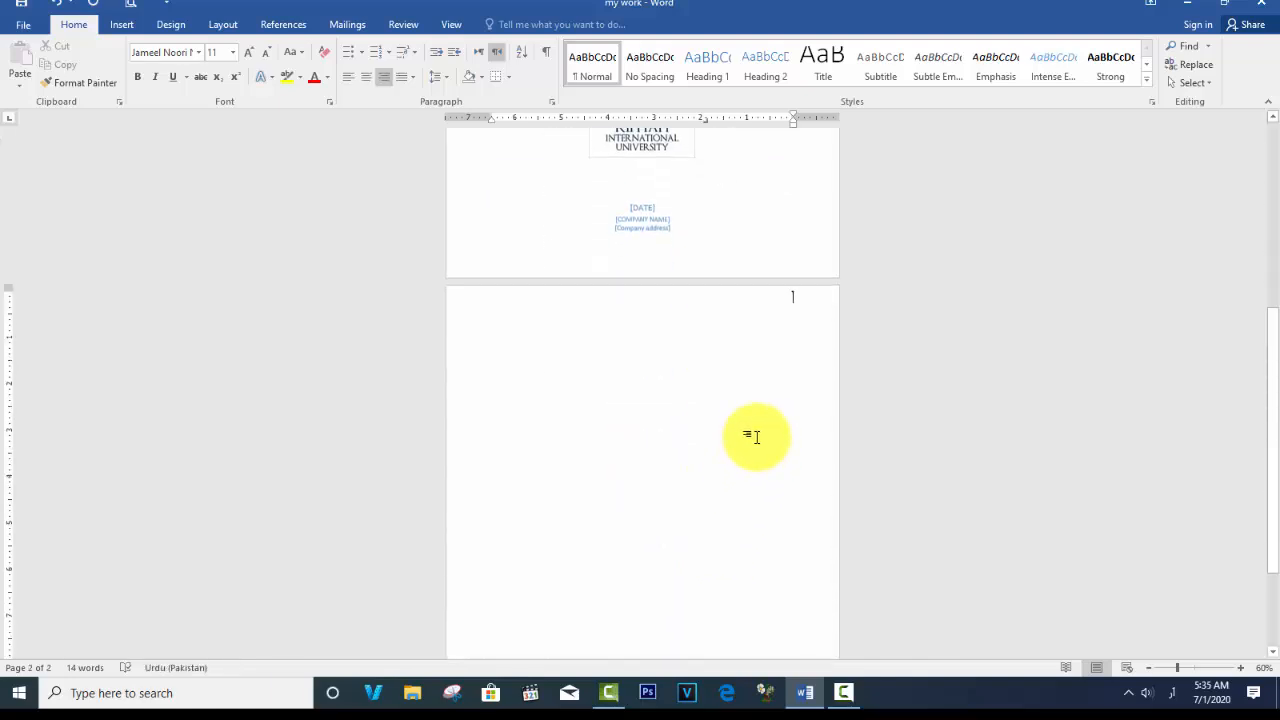
pyautogui.scroll(-1, 755, 437)
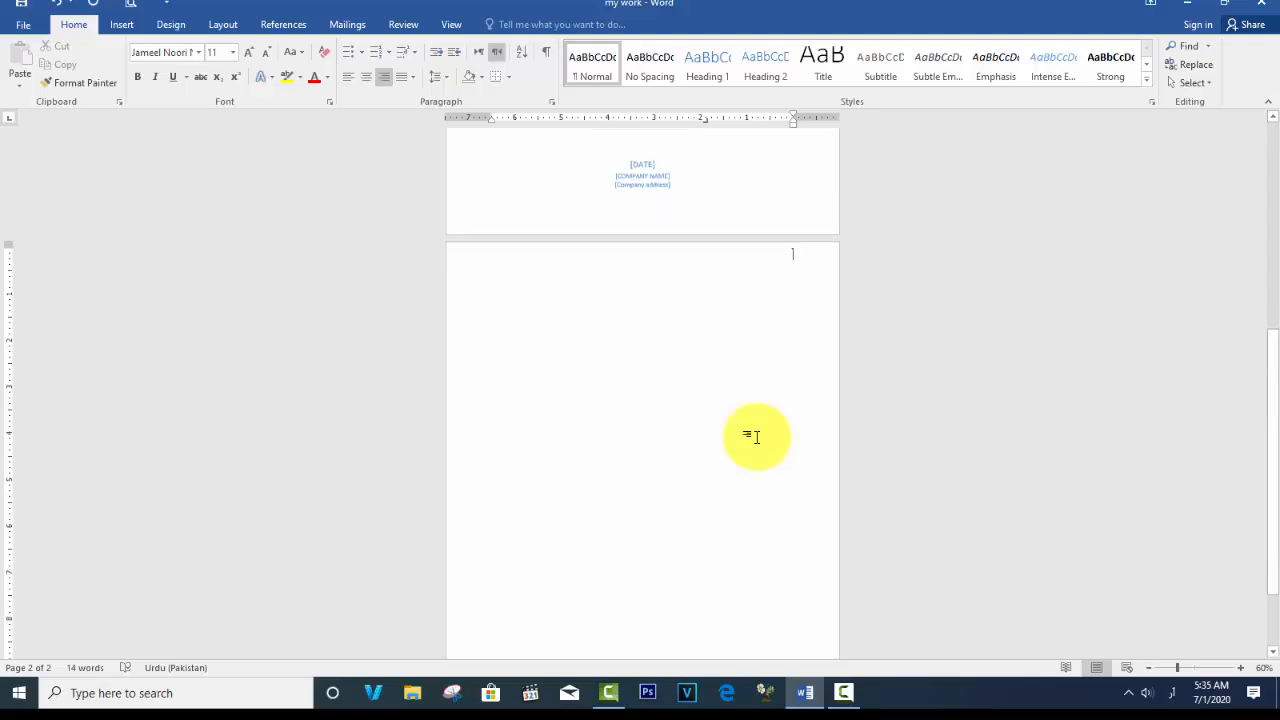
pyautogui.scroll(-1, 755, 437)
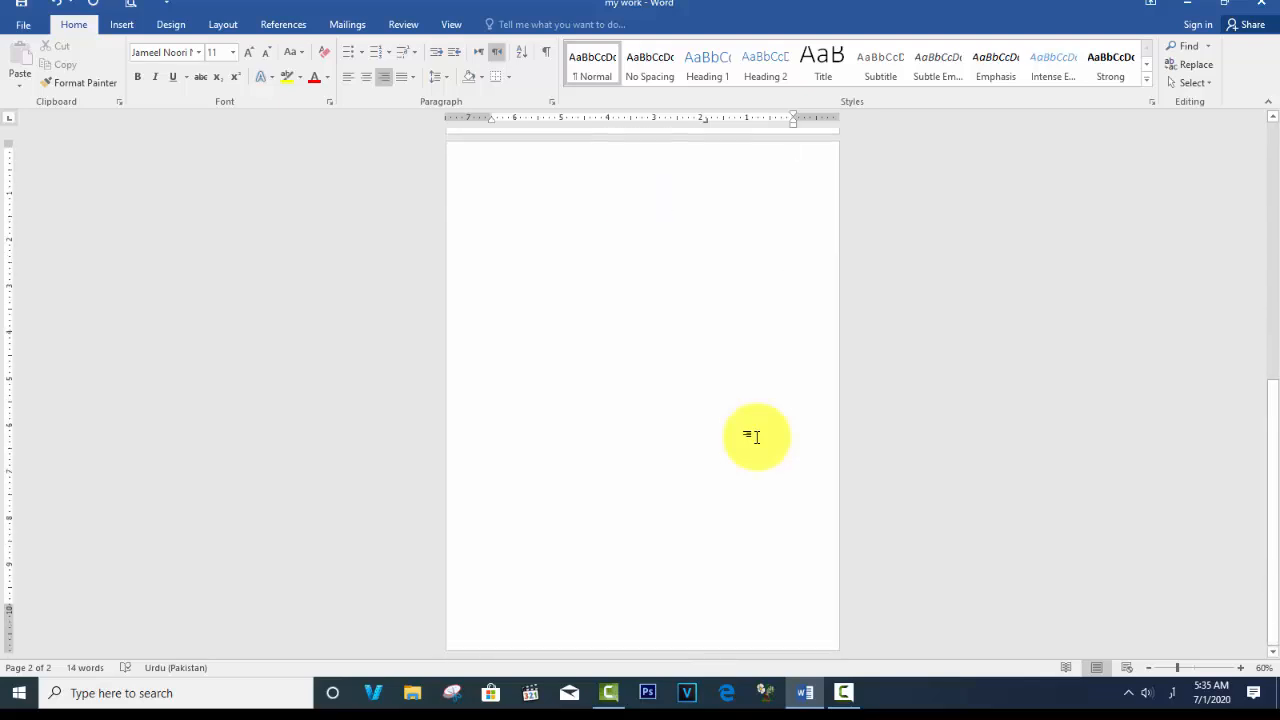
pyautogui.scroll(2, 755, 437)
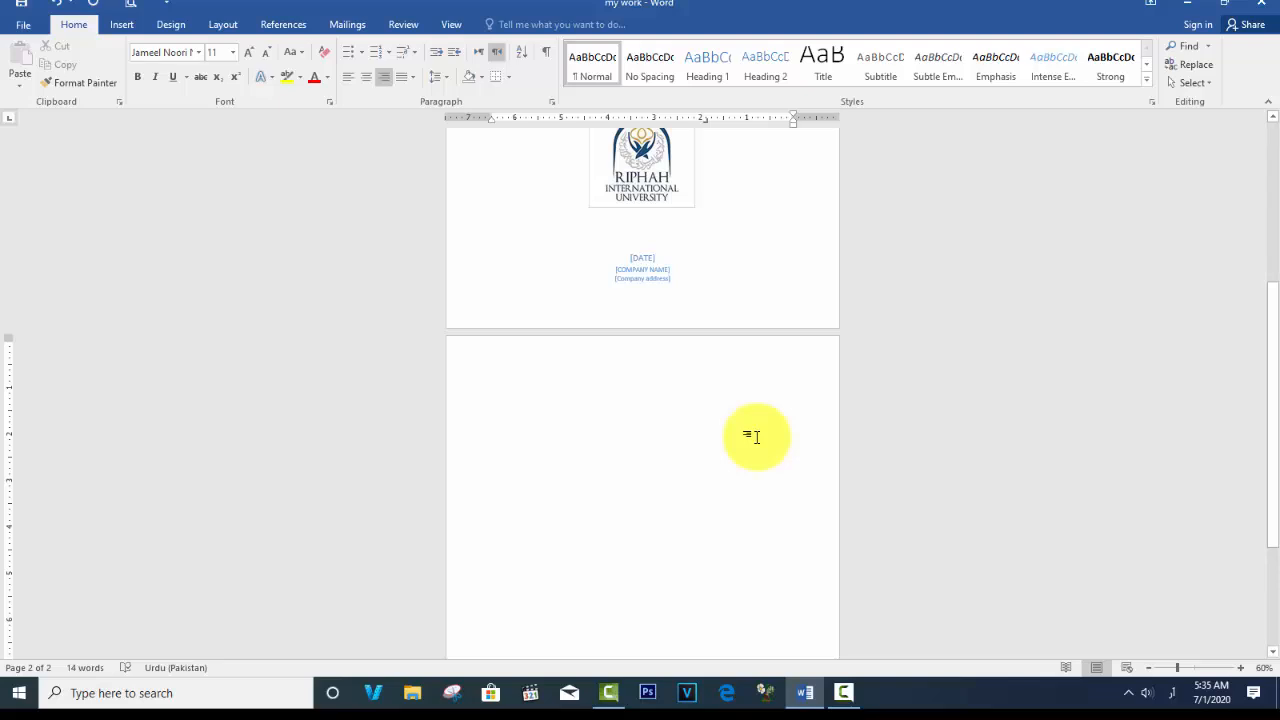
pyautogui.scroll(1, 755, 437)
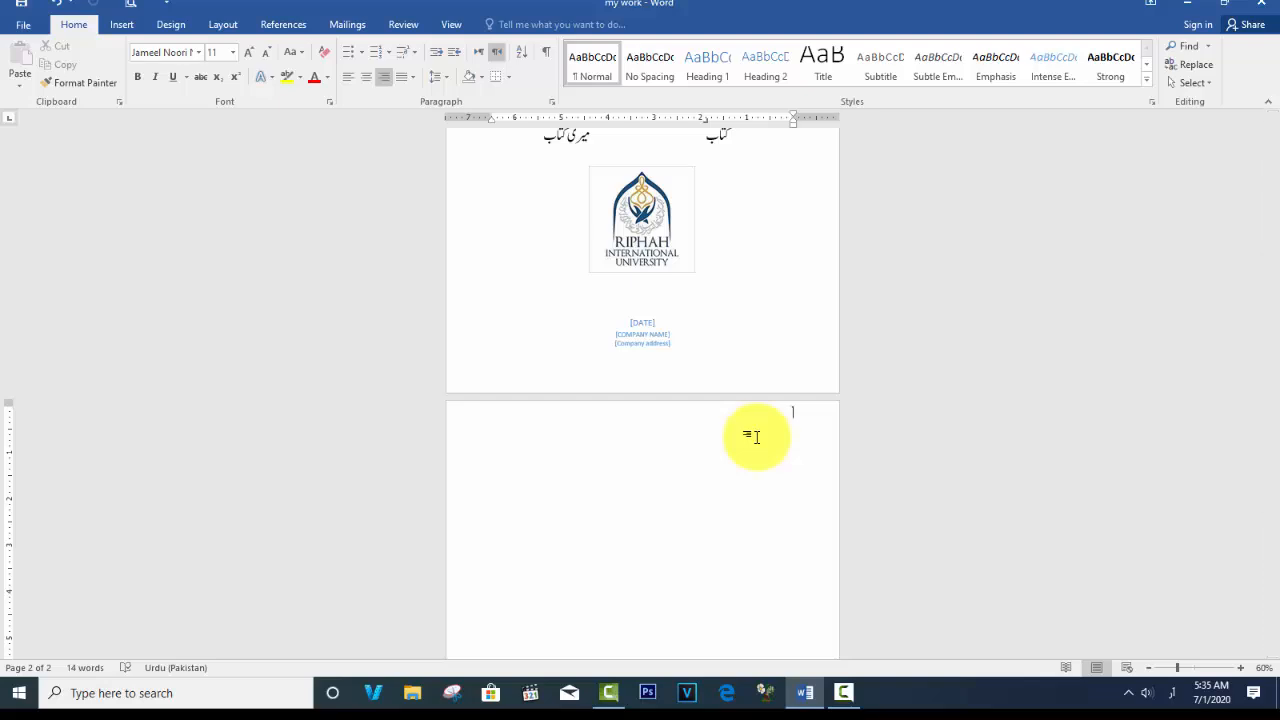
# Add a third blank page after the second page with another page break
pyautogui.scroll(-5, 755, 437)
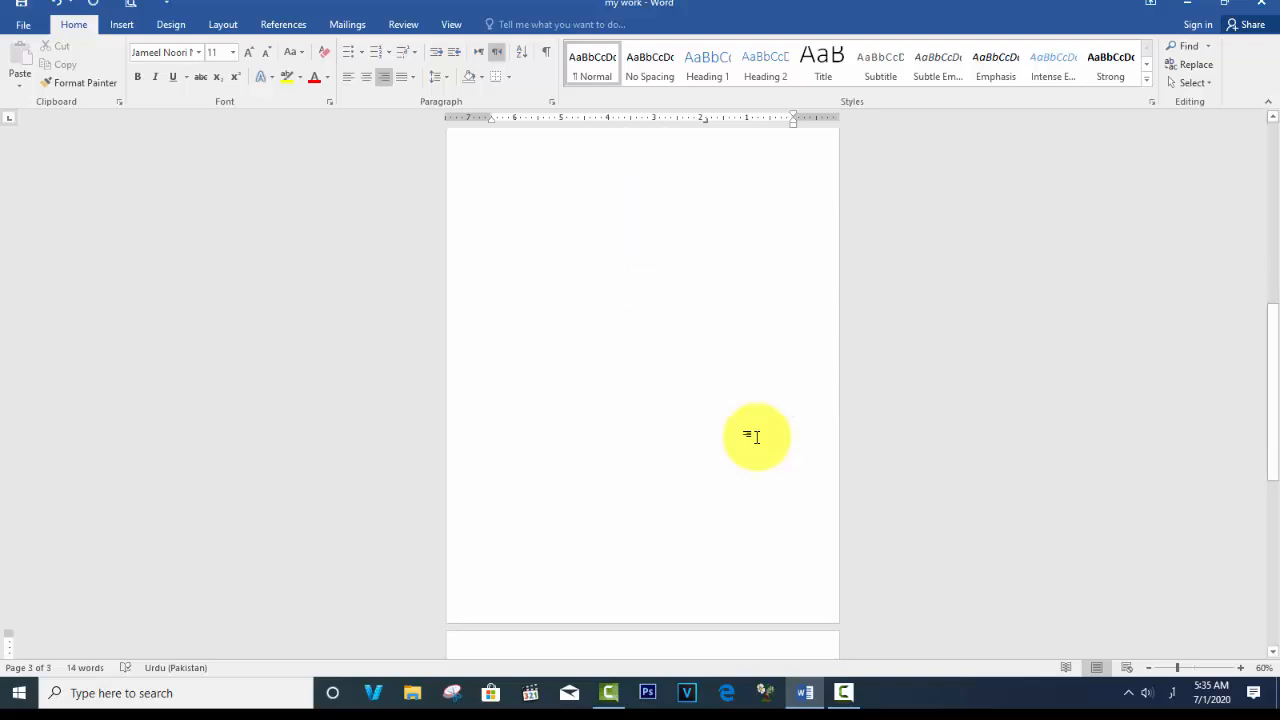
pyautogui.scroll(-4, 755, 437)
pyautogui.scroll(2, 757, 437)
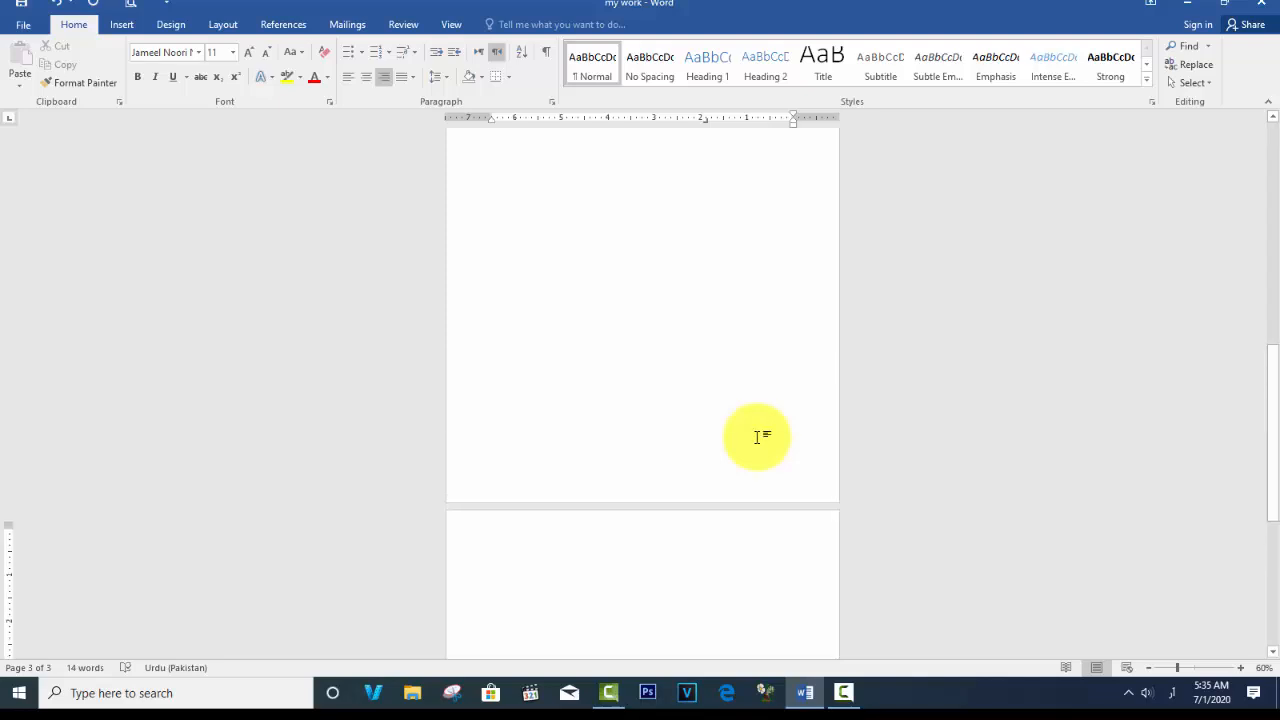
# Delete the blank pages after the cover page, and undo the last deletion
pyautogui.click(786, 454)
pyautogui.scroll(6, 711, 337)
pyautogui.click(665, 302)
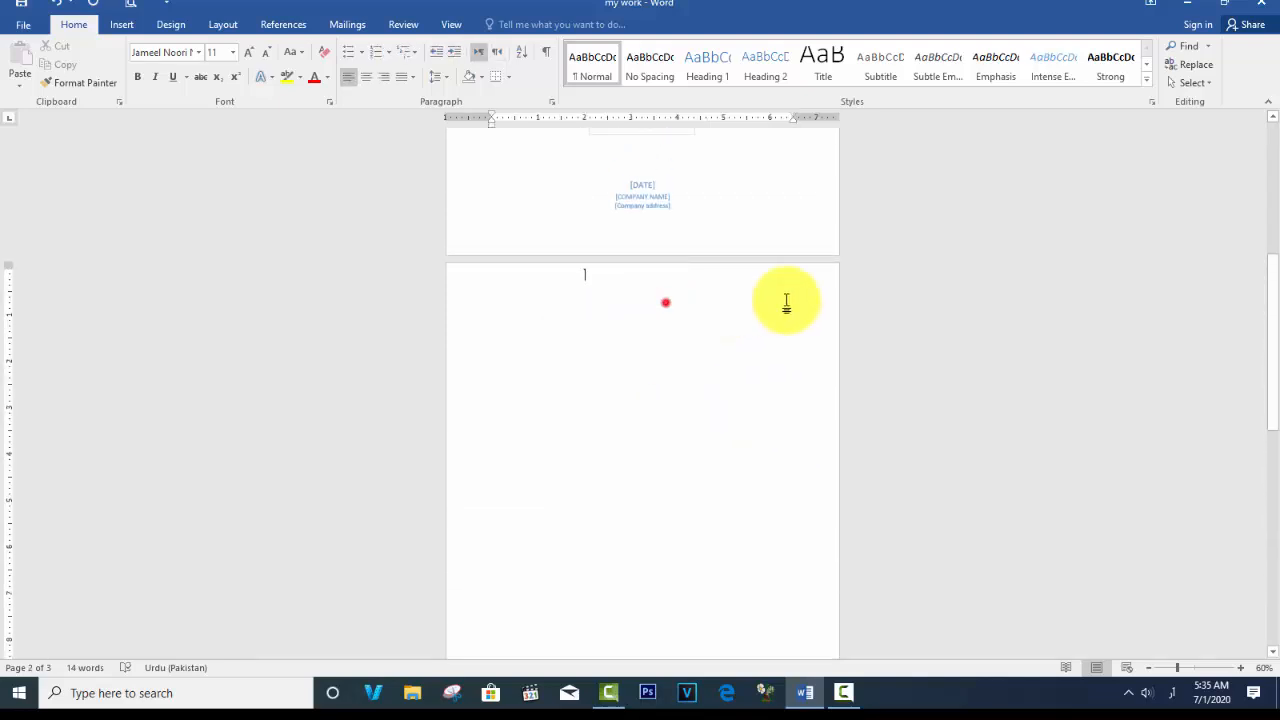
pyautogui.click(469, 309)
pyautogui.click(594, 350)
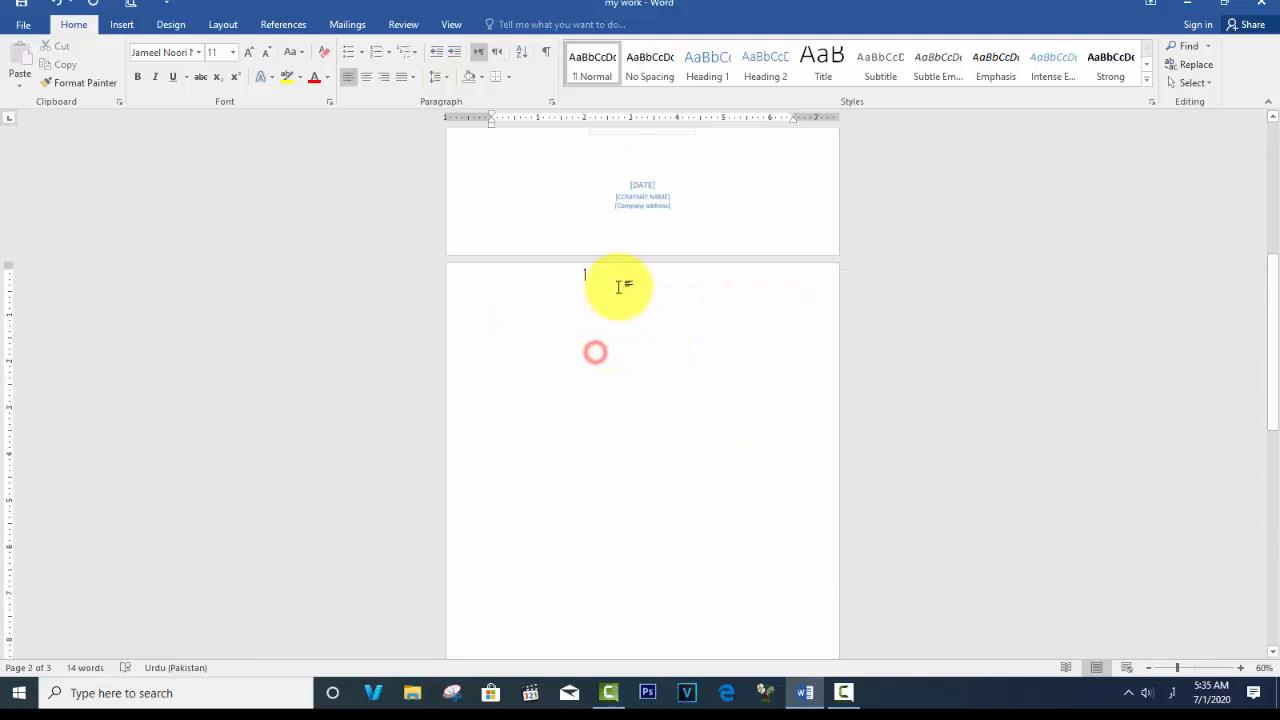
pyautogui.doubleClick(549, 277)
pyautogui.press('Delete')
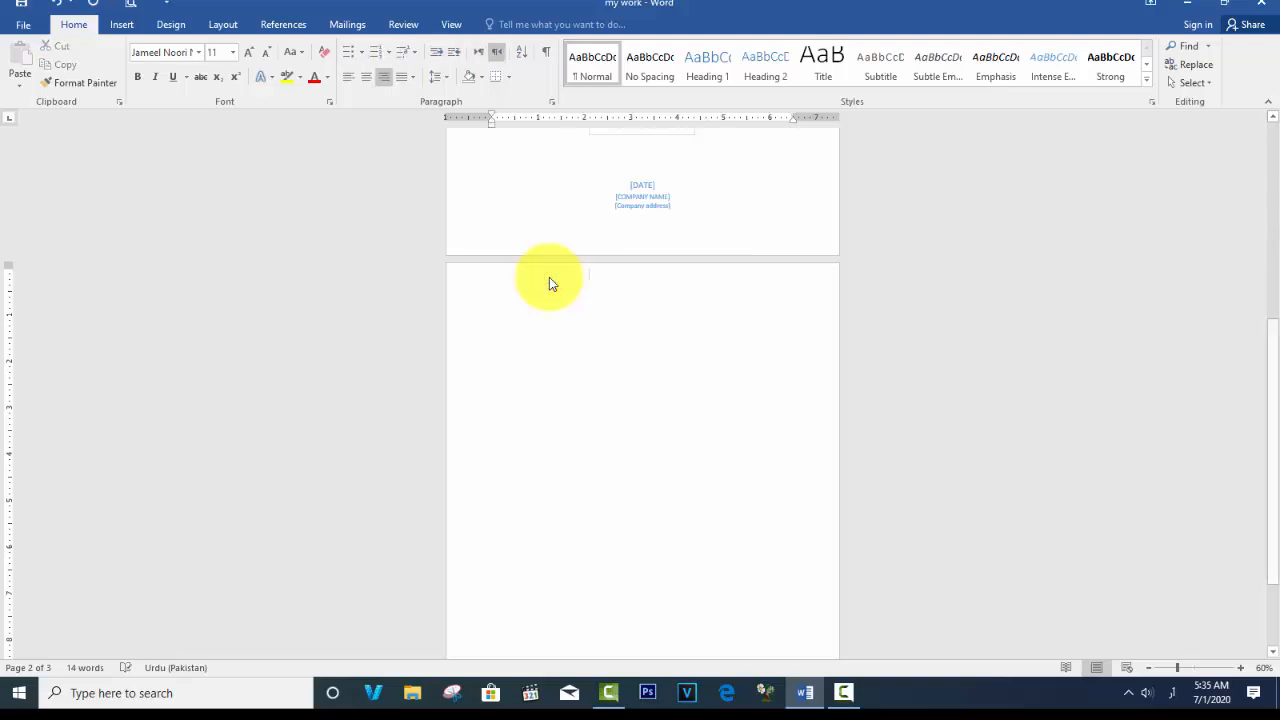
pyautogui.press('BackSpace')
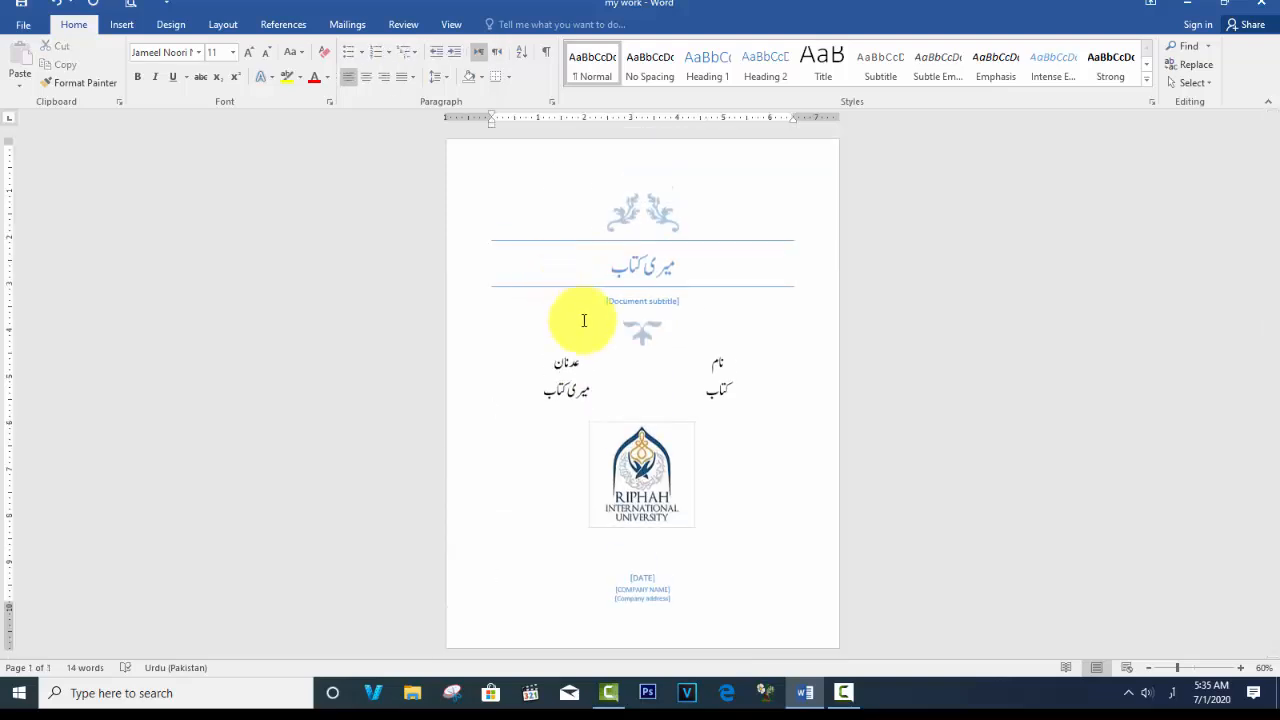
pyautogui.hotkey('ctrl', 'z')
# Set the empty paragraph on the second page to right-to-left text direction
pyautogui.scroll(-3, 642, 325)
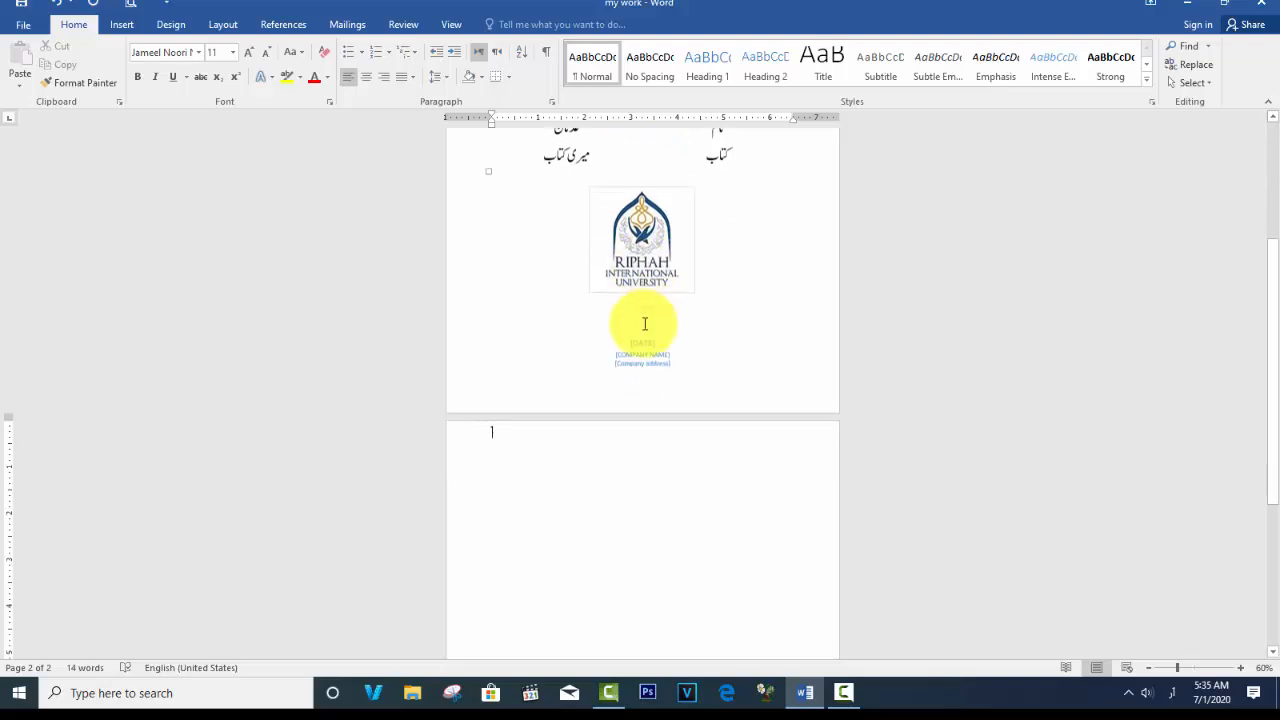
pyautogui.click(797, 466)
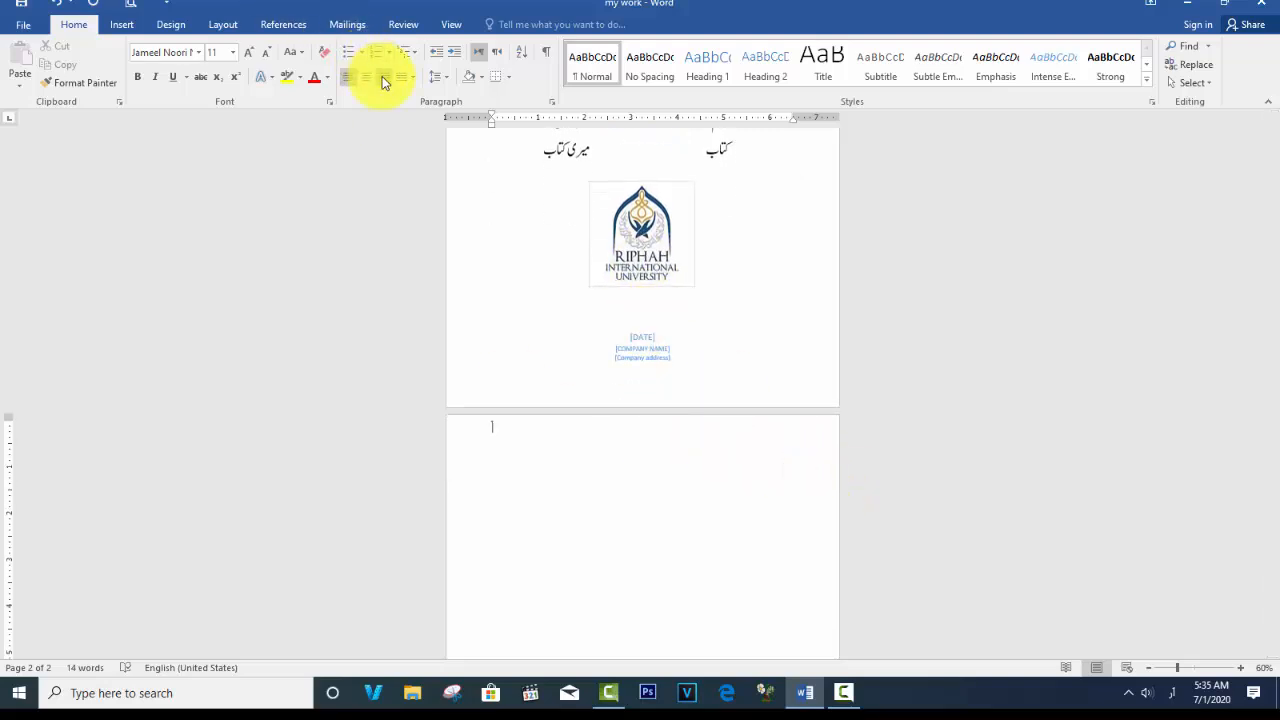
pyautogui.click(497, 54)
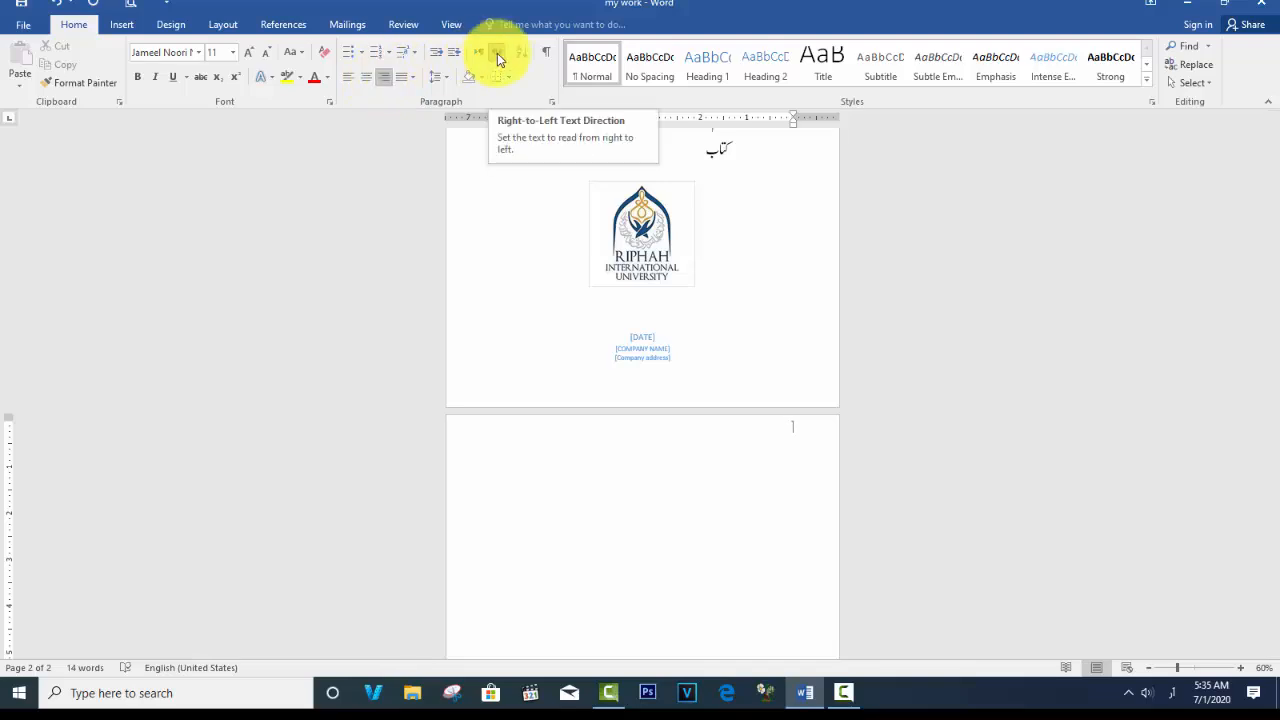
# Try to adjust the second page's top margin on the vertical ruler
pyautogui.scroll(-2, 866, 355)
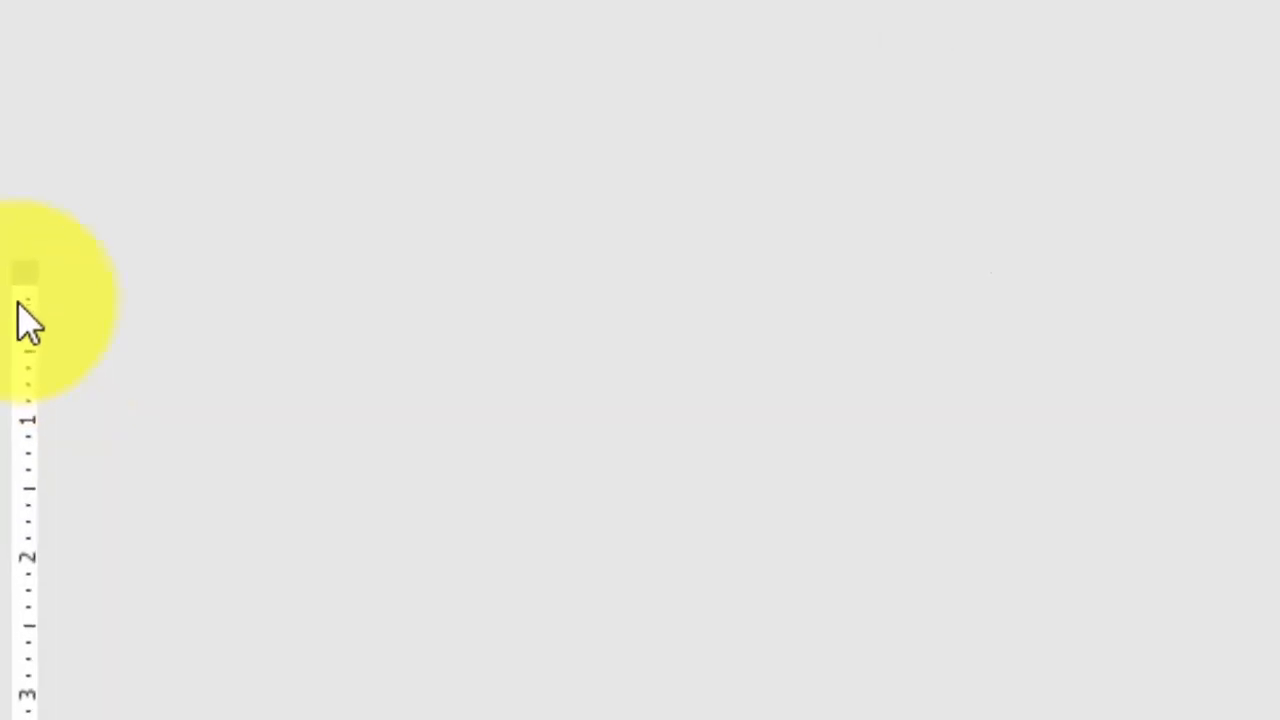
pyautogui.moveTo(28, 285); pyautogui.dragTo(28, 291)
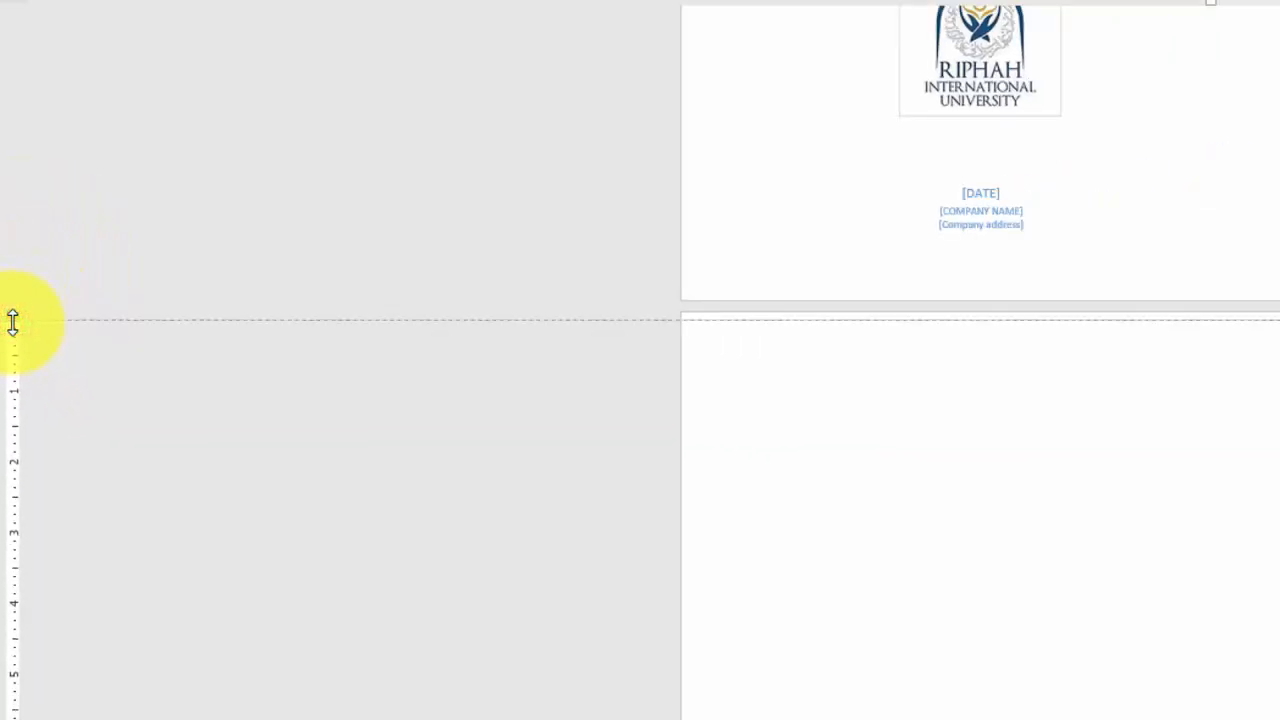
pyautogui.moveTo(13, 322); pyautogui.dragTo(12, 320)
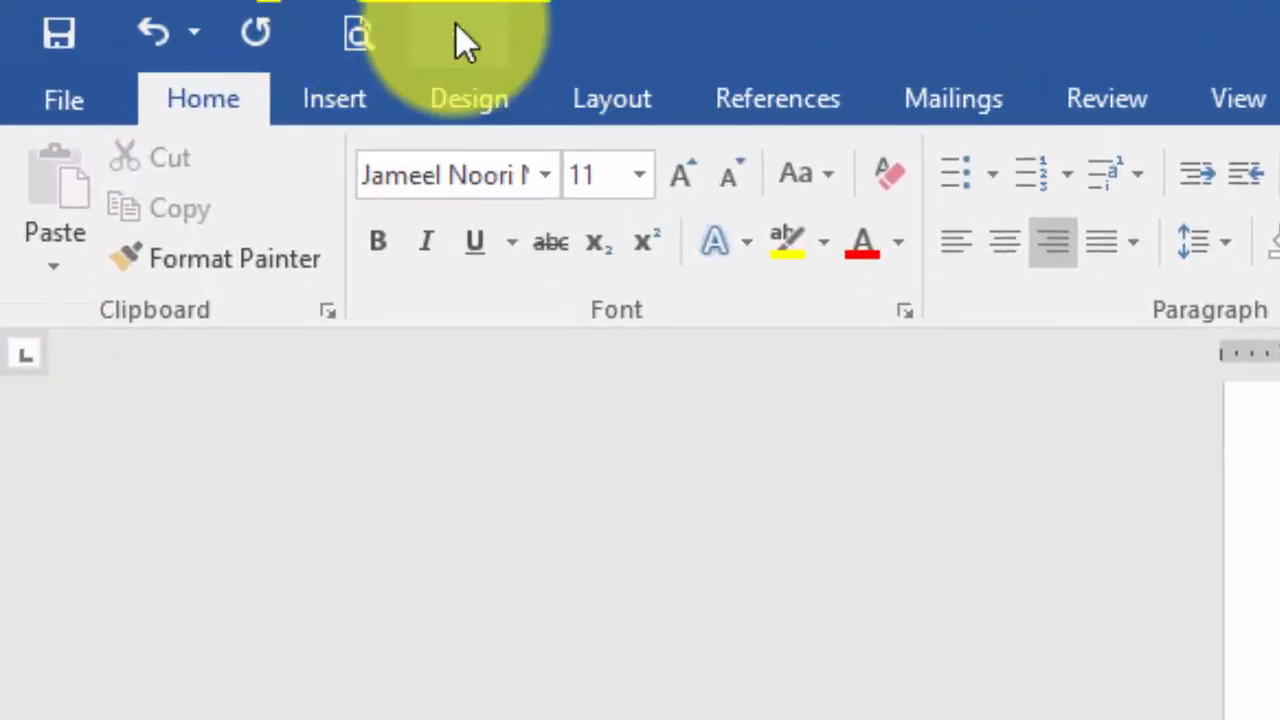
# Review the available quick access commands, and preview the document for printing
pyautogui.click(456, 27)
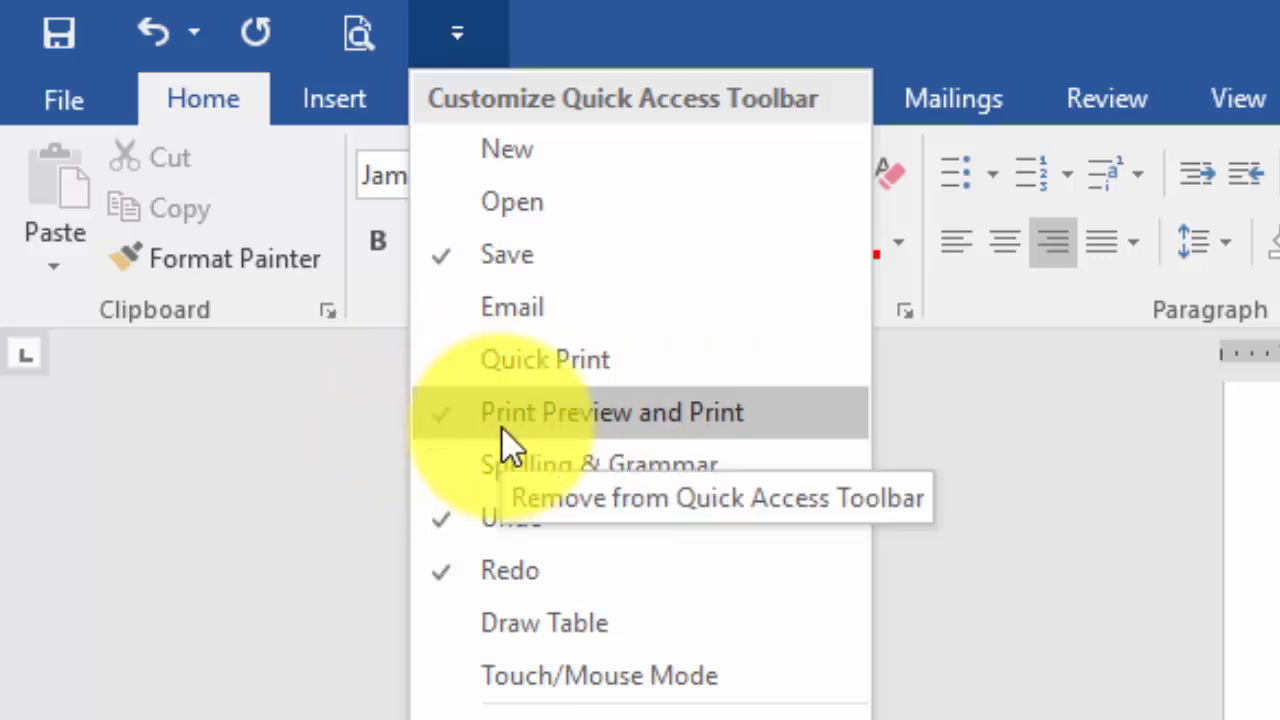
pyautogui.click(617, 5)
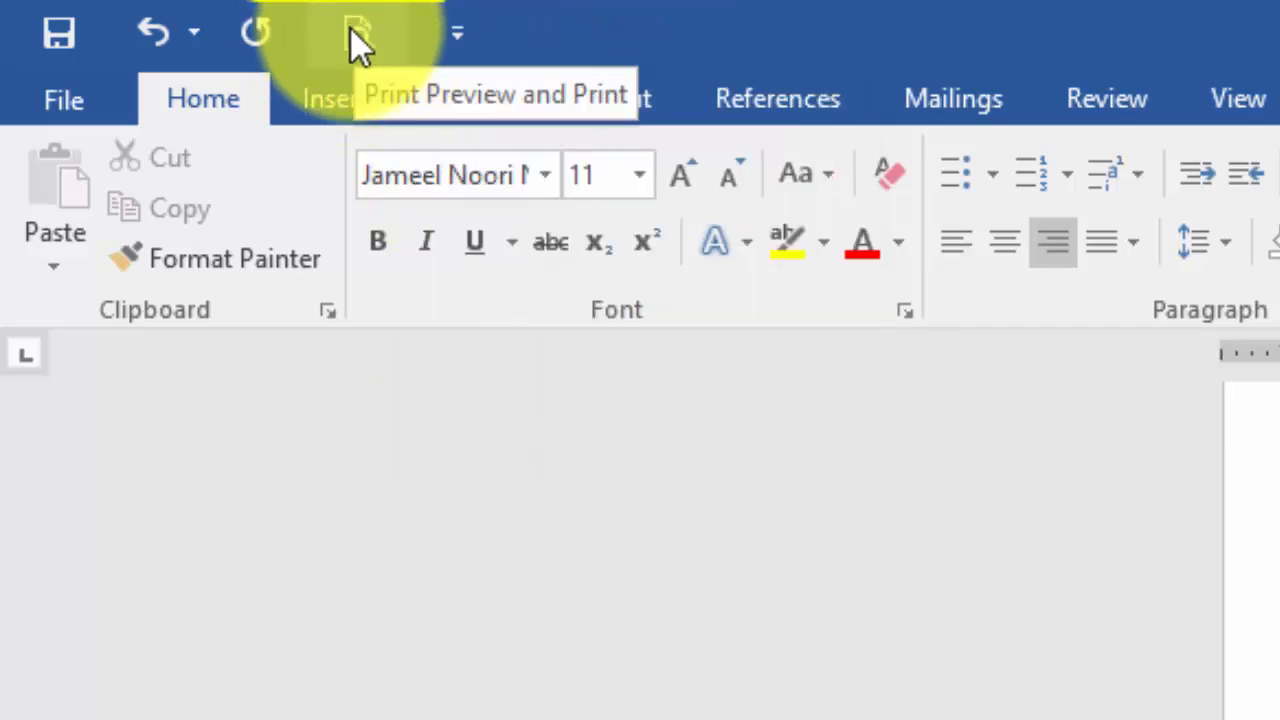
pyautogui.click(352, 33)
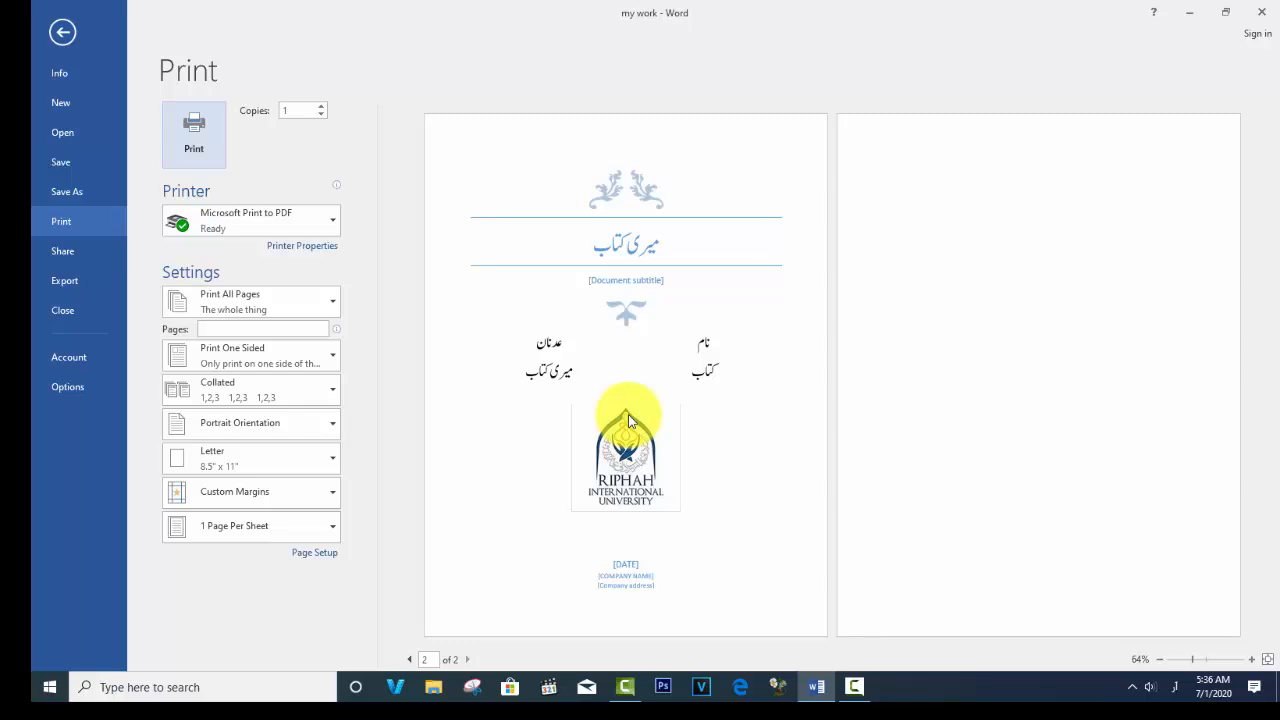
# Change the print margins to Normal, 1" on every side, and return to the document
pyautogui.click(320, 503)
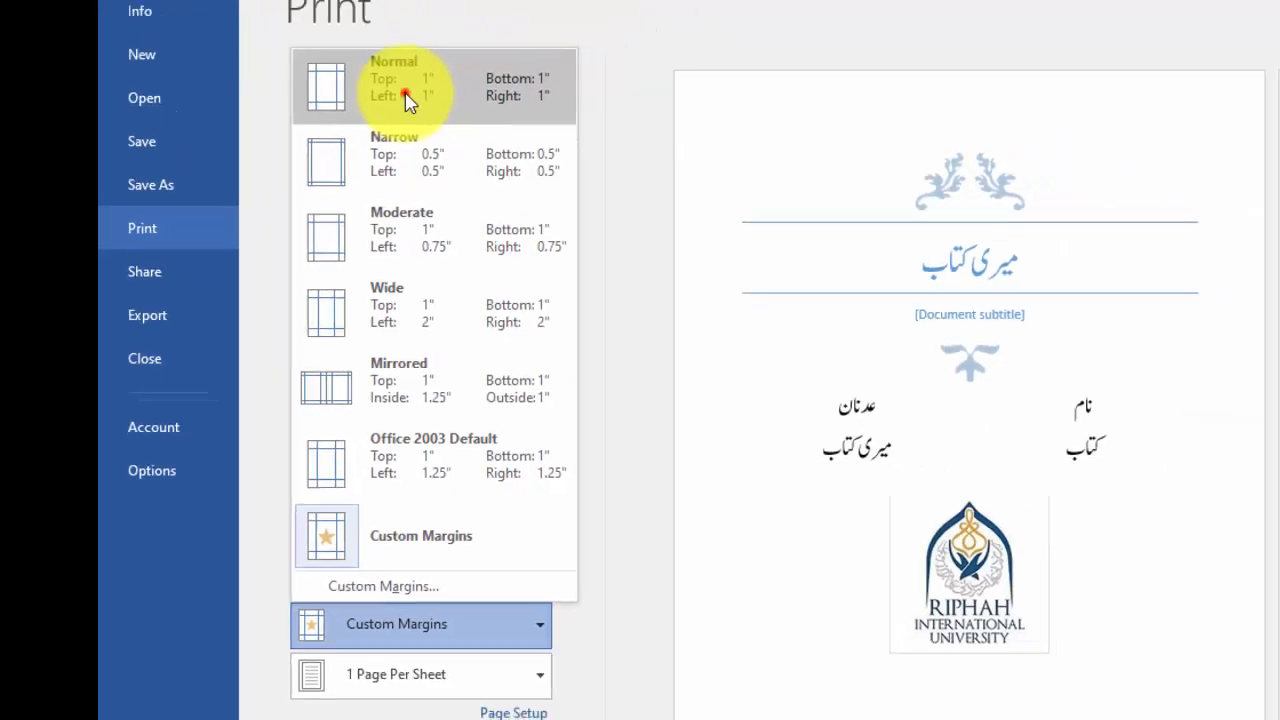
pyautogui.click(473, 48)
pyautogui.click(92, 94)
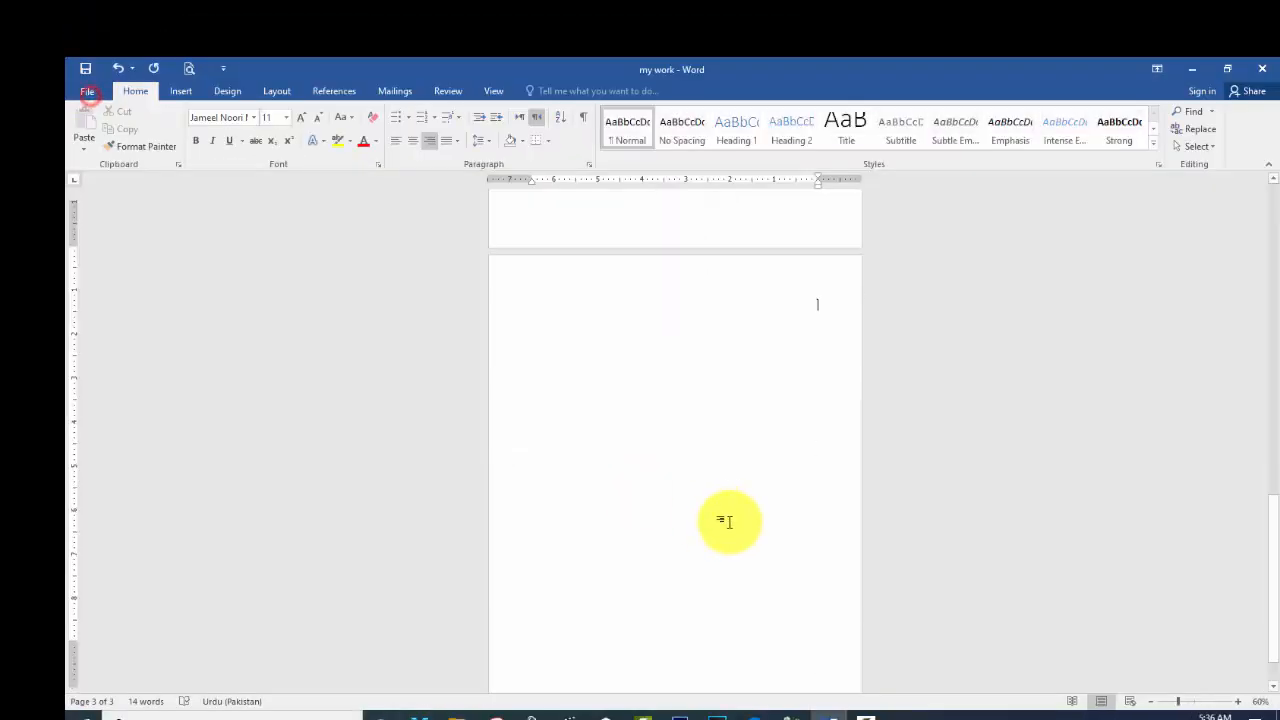
# Place the cursor on the second page and align its paragraph to the right
pyautogui.scroll(8, 730, 521)
pyautogui.scroll(5, 731, 522)
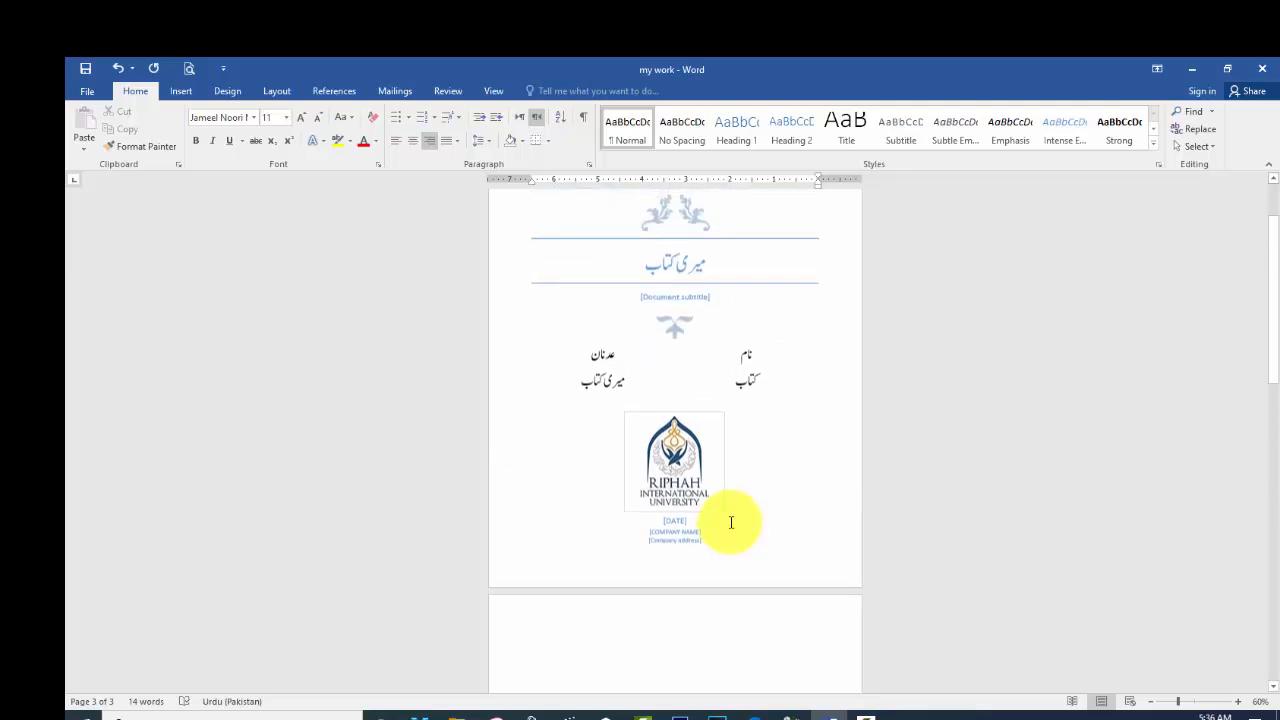
pyautogui.scroll(-6, 731, 522)
pyautogui.click(788, 510)
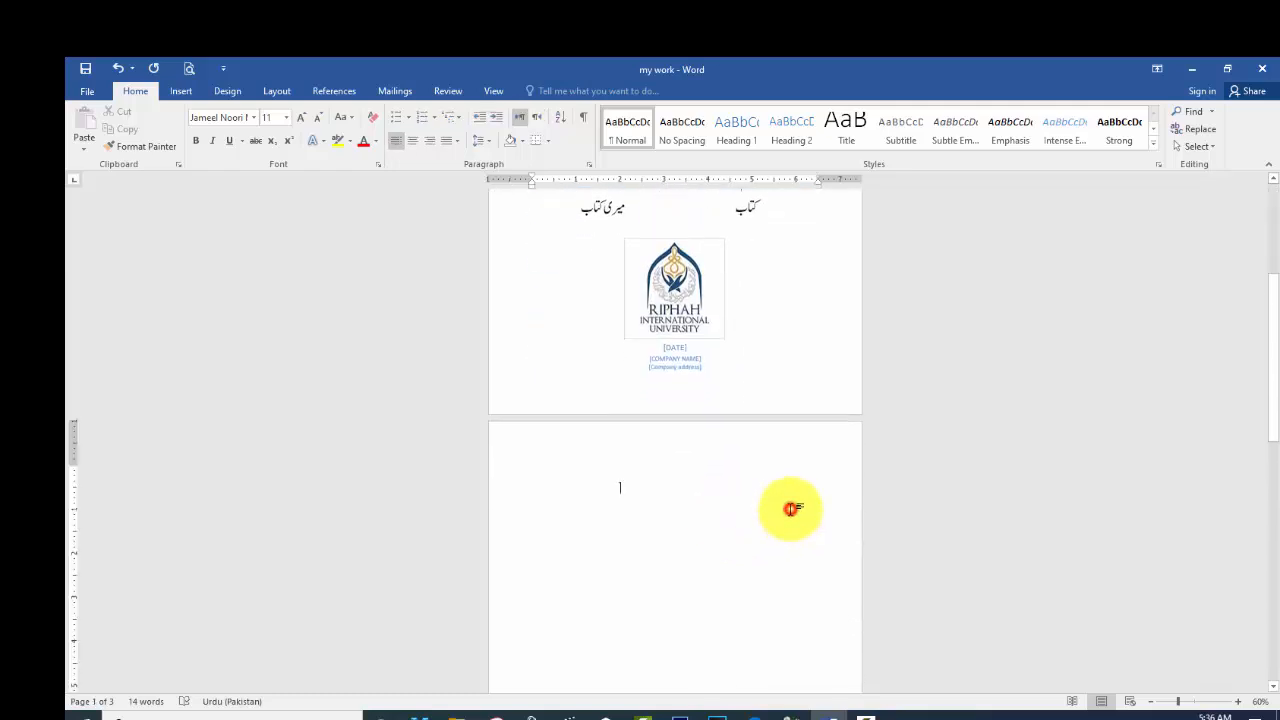
pyautogui.click(430, 142)
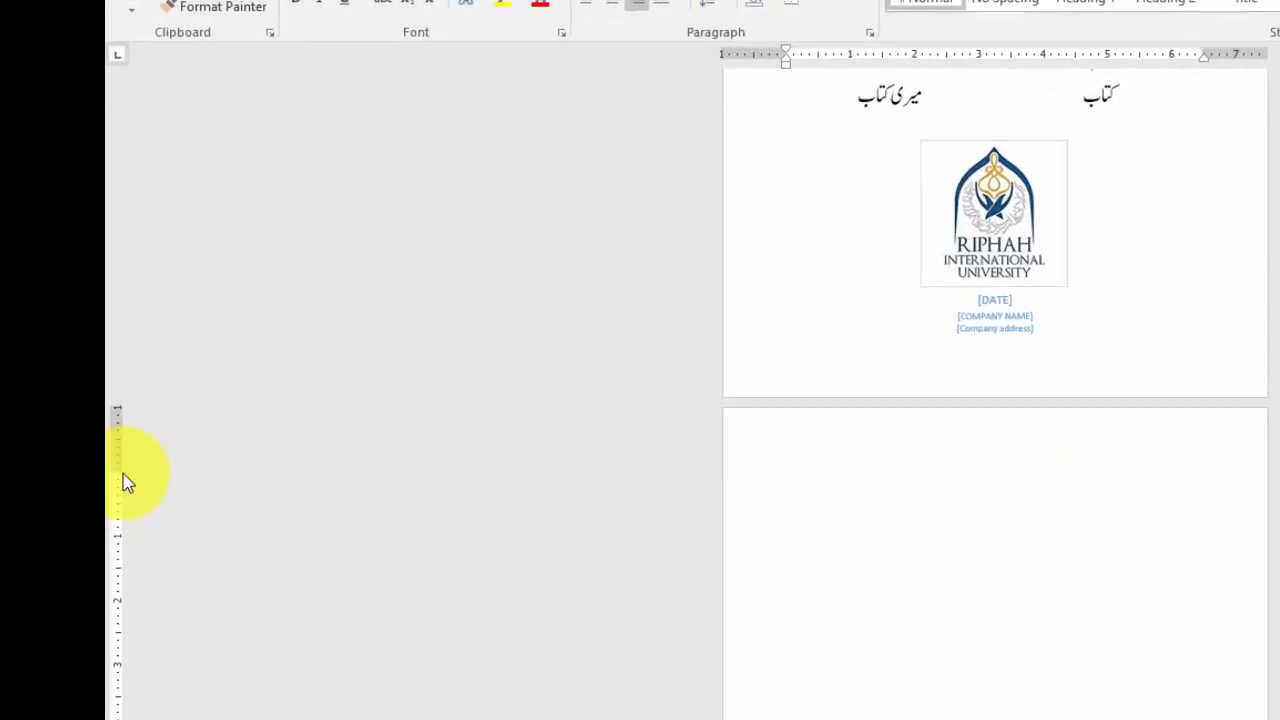
# Examine the second page's top, bottom, right and left margin boundaries on the vertical and horizontal rulers
pyautogui.moveTo(118, 470); pyautogui.dragTo(118, 470)
pyautogui.scroll(-5, 313, 470)
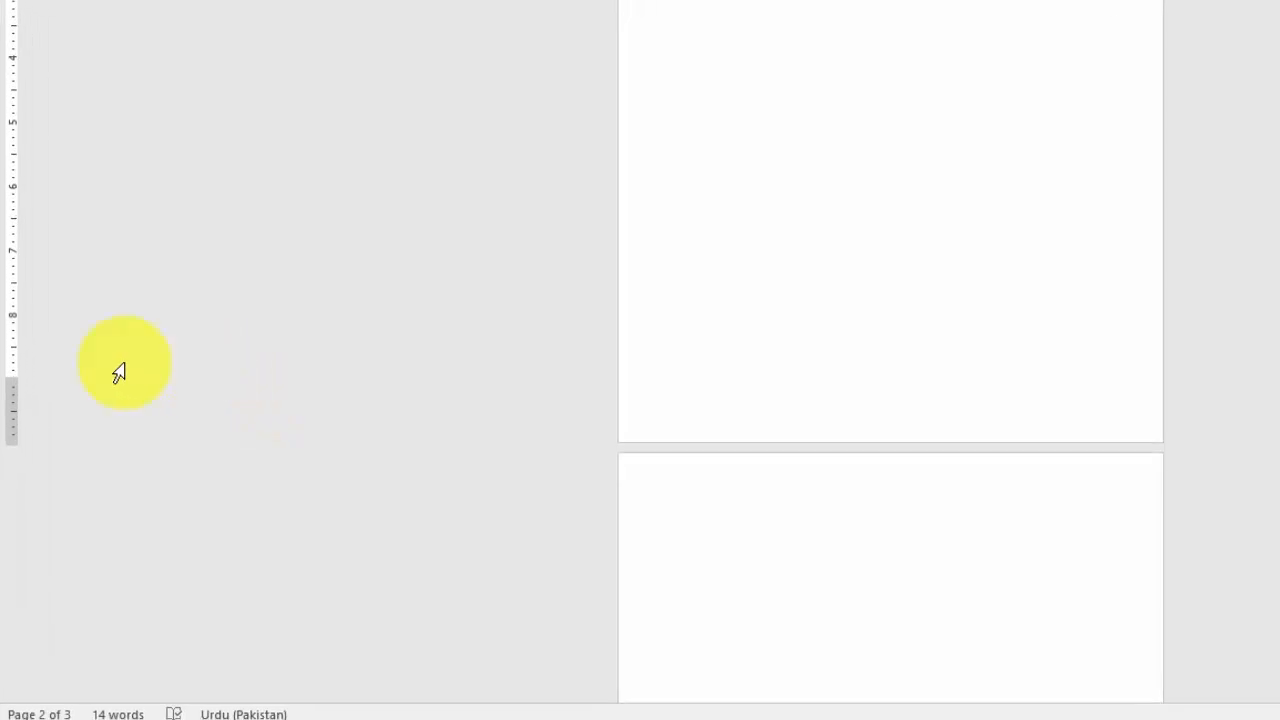
pyautogui.click(11, 378)
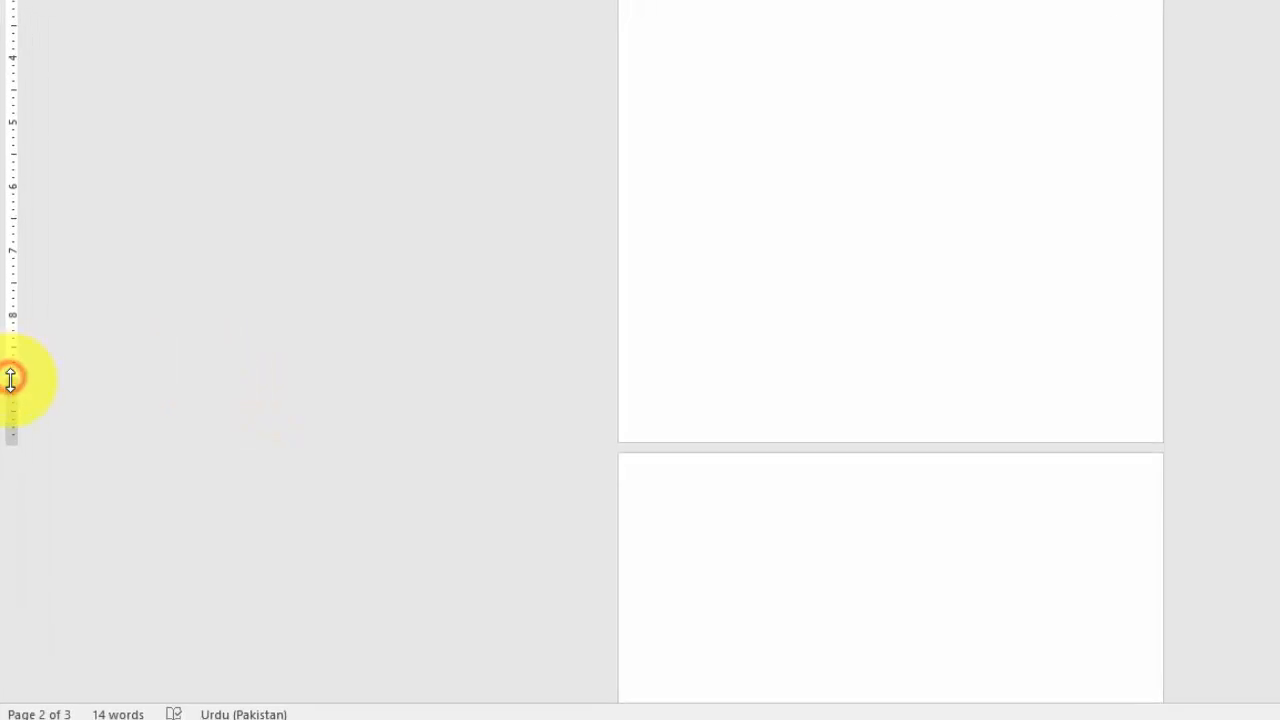
pyautogui.click(11, 379)
pyautogui.click(11, 378)
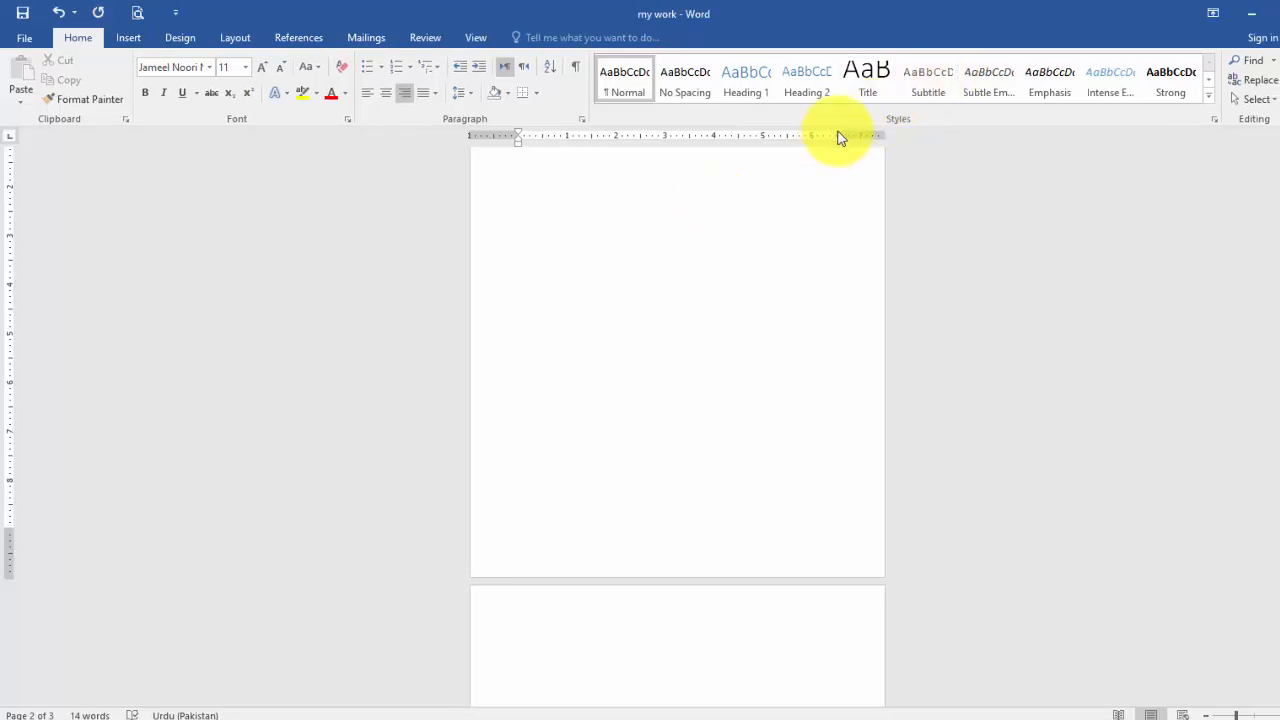
pyautogui.moveTo(840, 138); pyautogui.dragTo(836, 132)
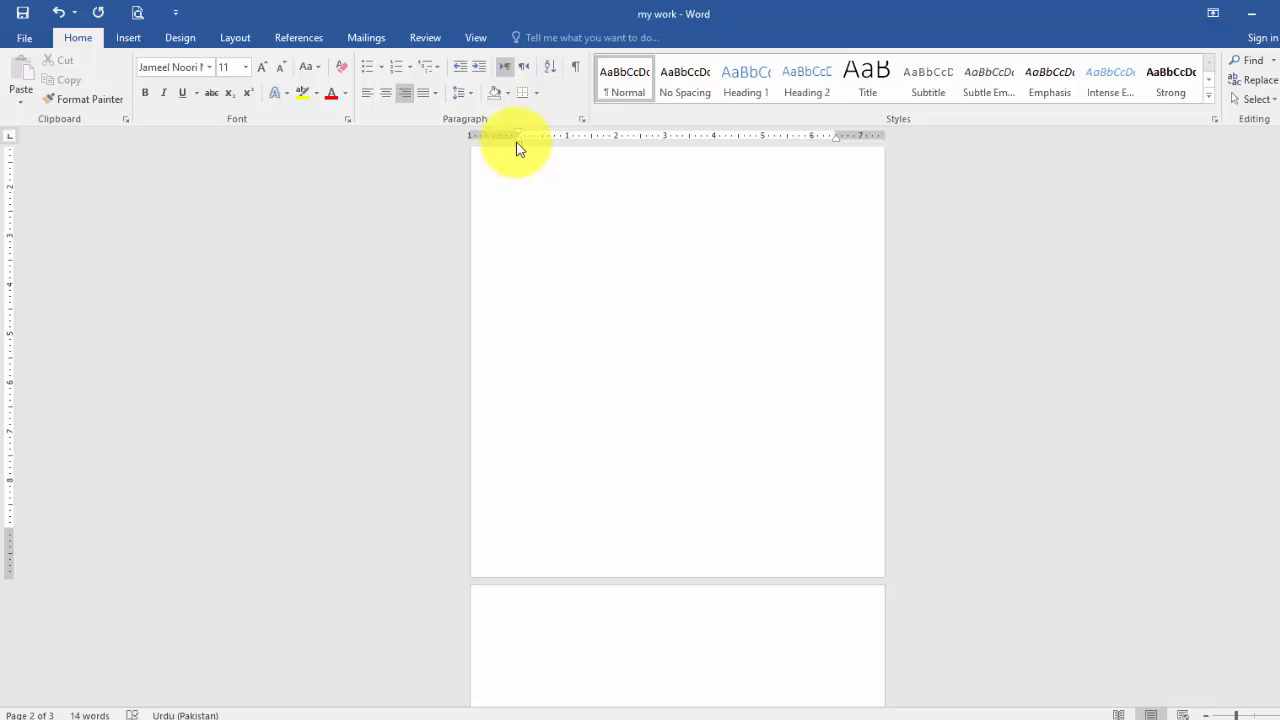
pyautogui.moveTo(517, 134); pyautogui.dragTo(518, 136)
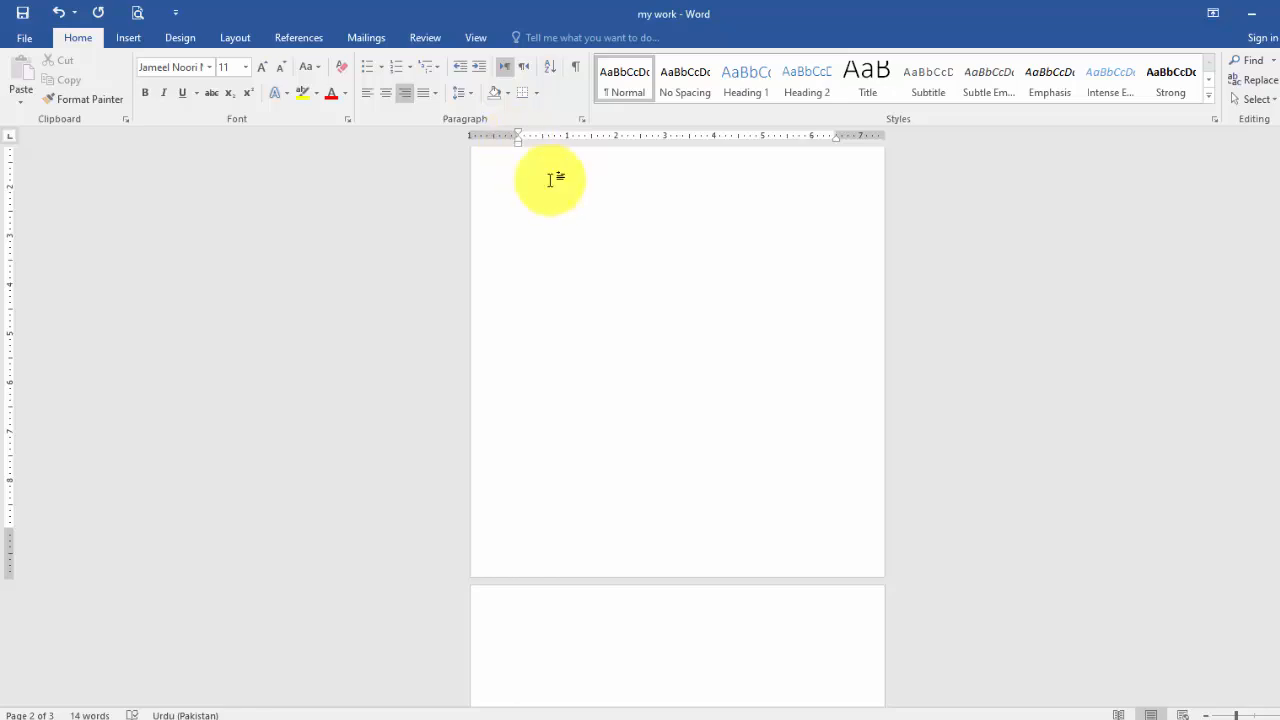
# Write the line "میں مسلمان ہوں" at the start of the second page
pyautogui.scroll(-5, 863, 353)
pyautogui.scroll(1, 845, 337)
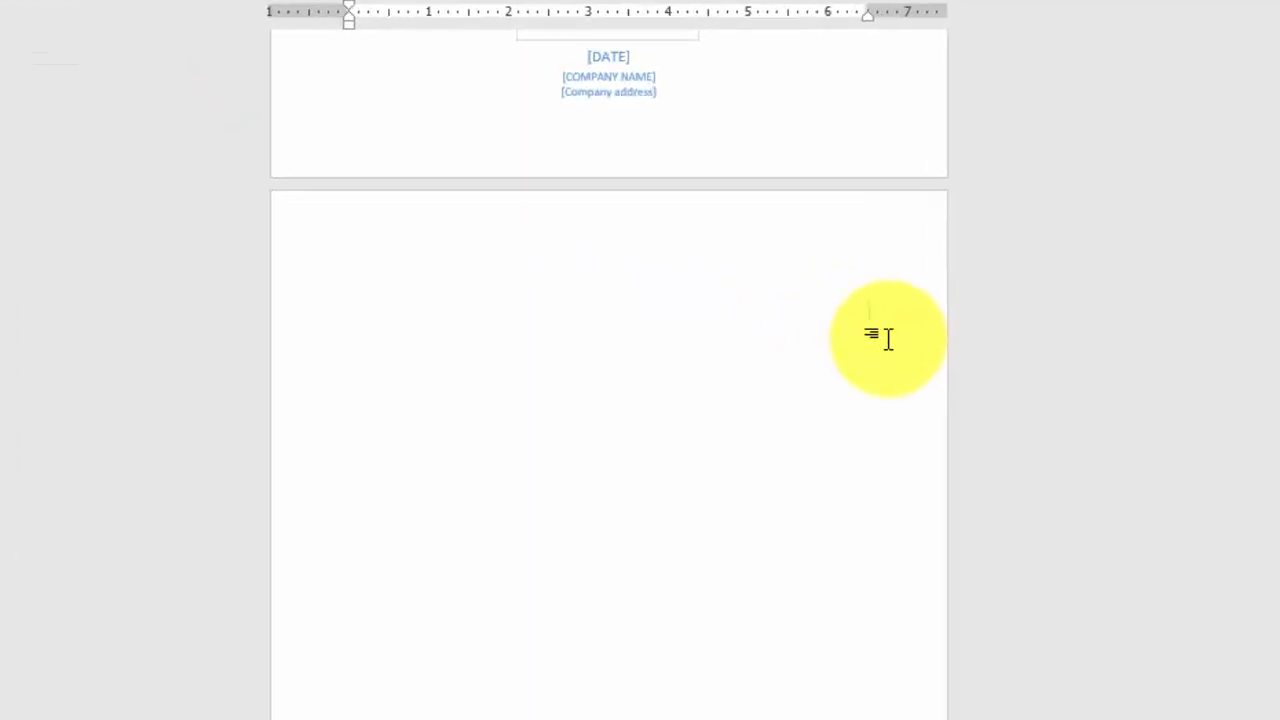
pyautogui.scroll(-2, 904, 340)
pyautogui.scroll(1, 844, 230)
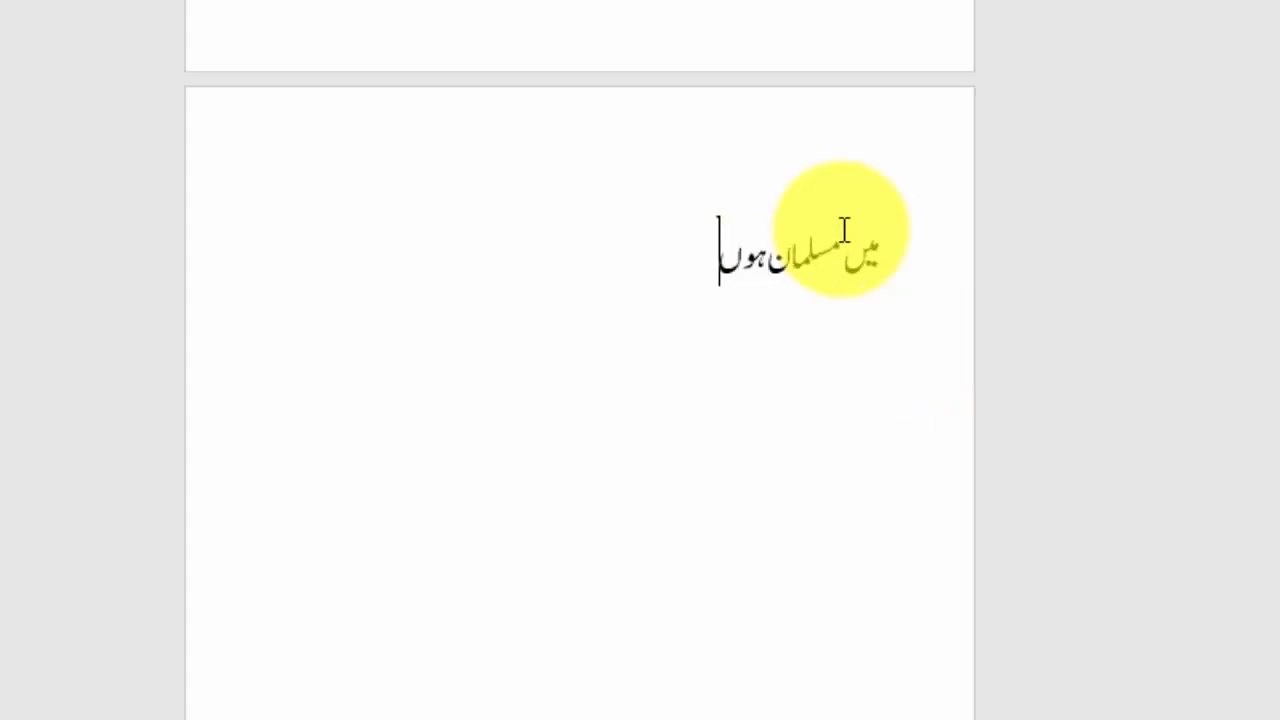
# Add the Urdu full stop "۔" to the end of the second page's line and set its font size to 20
pyautogui.doubleClick(831, 236)
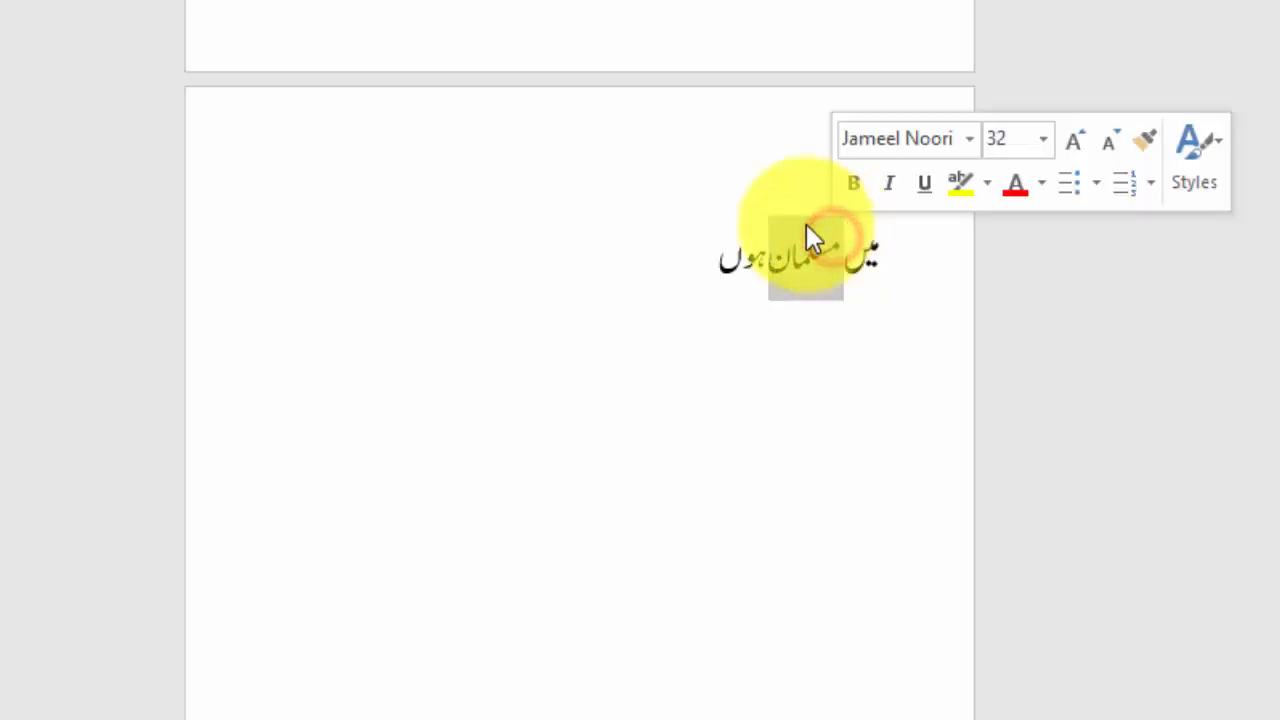
pyautogui.click(716, 271)
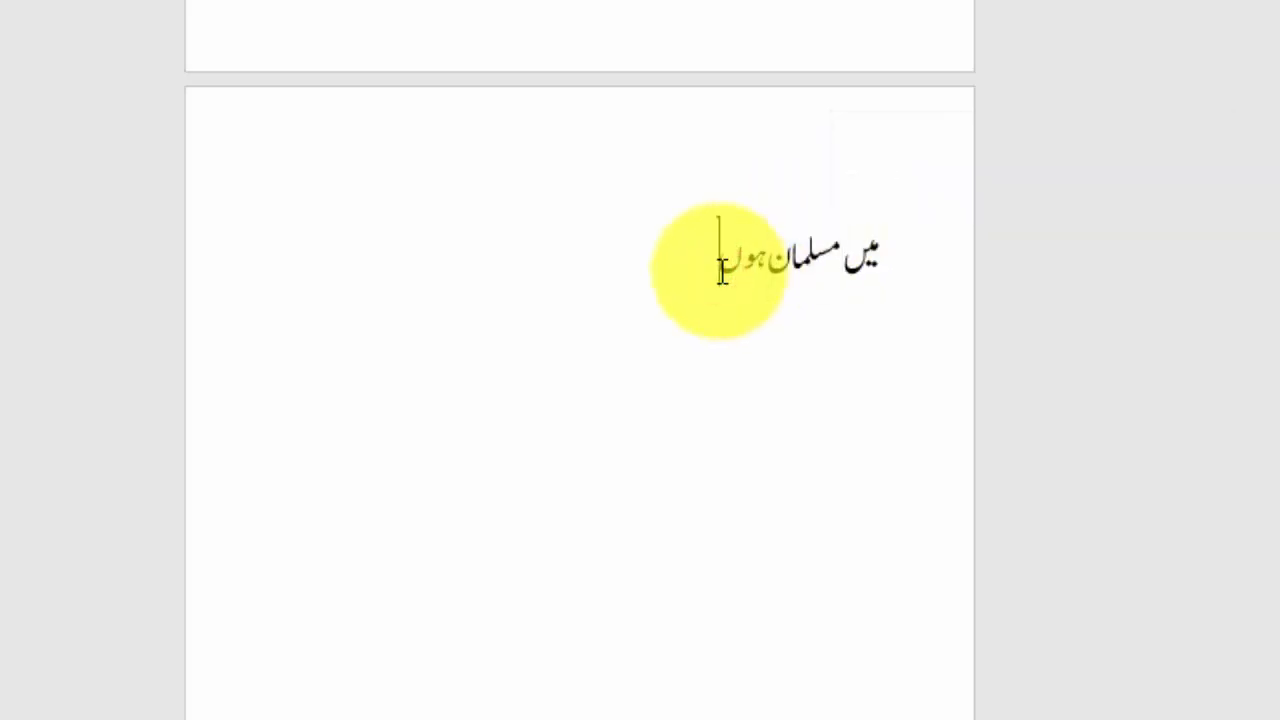
pyautogui.tripleClick(774, 257)
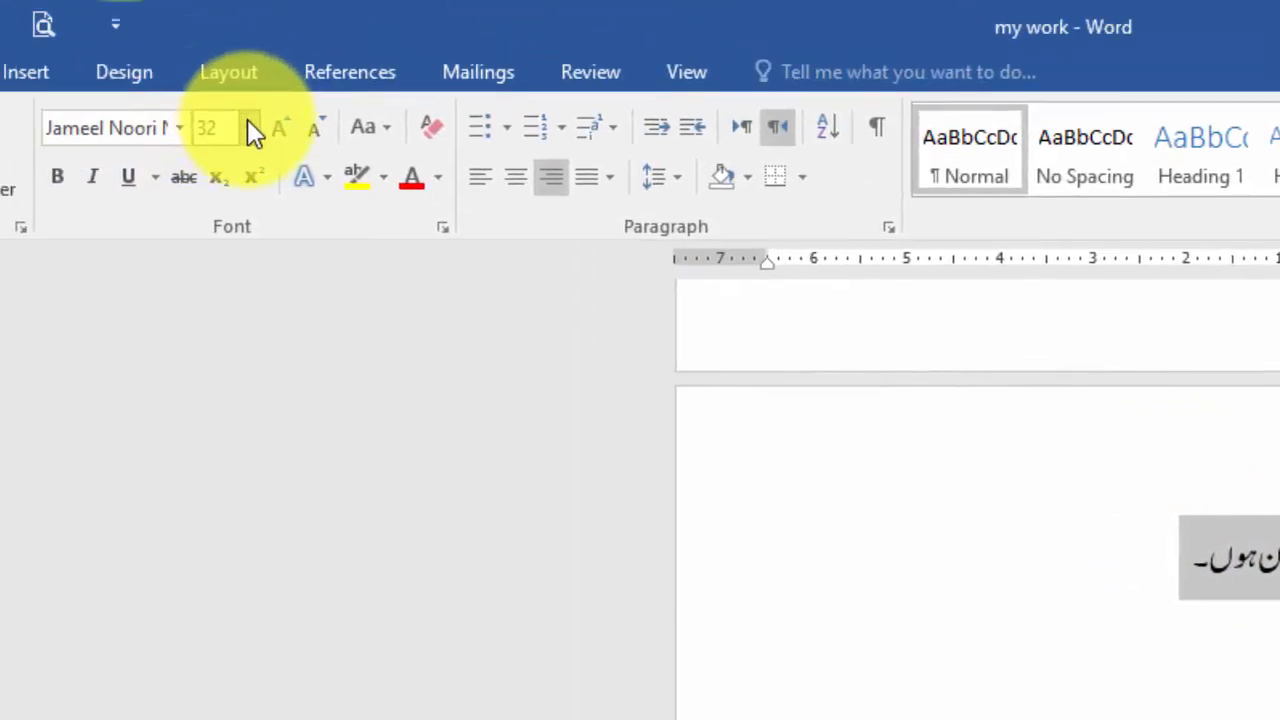
pyautogui.click(248, 127)
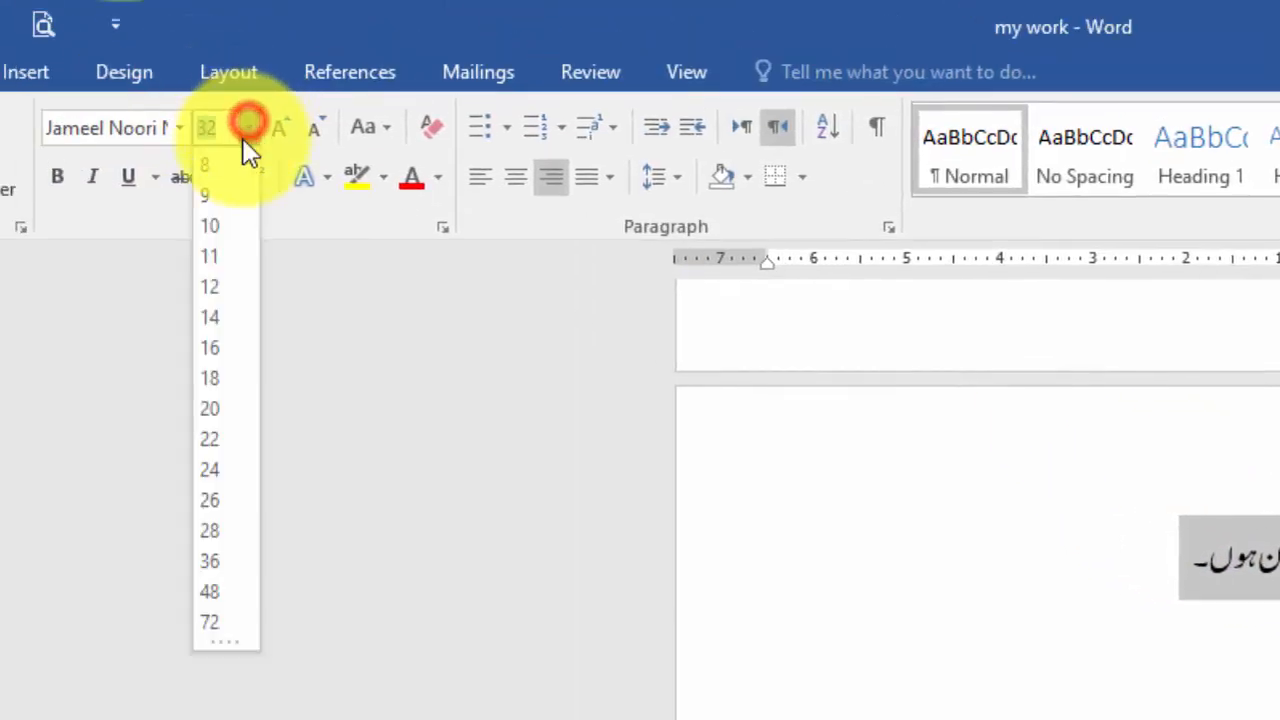
pyautogui.click(215, 411)
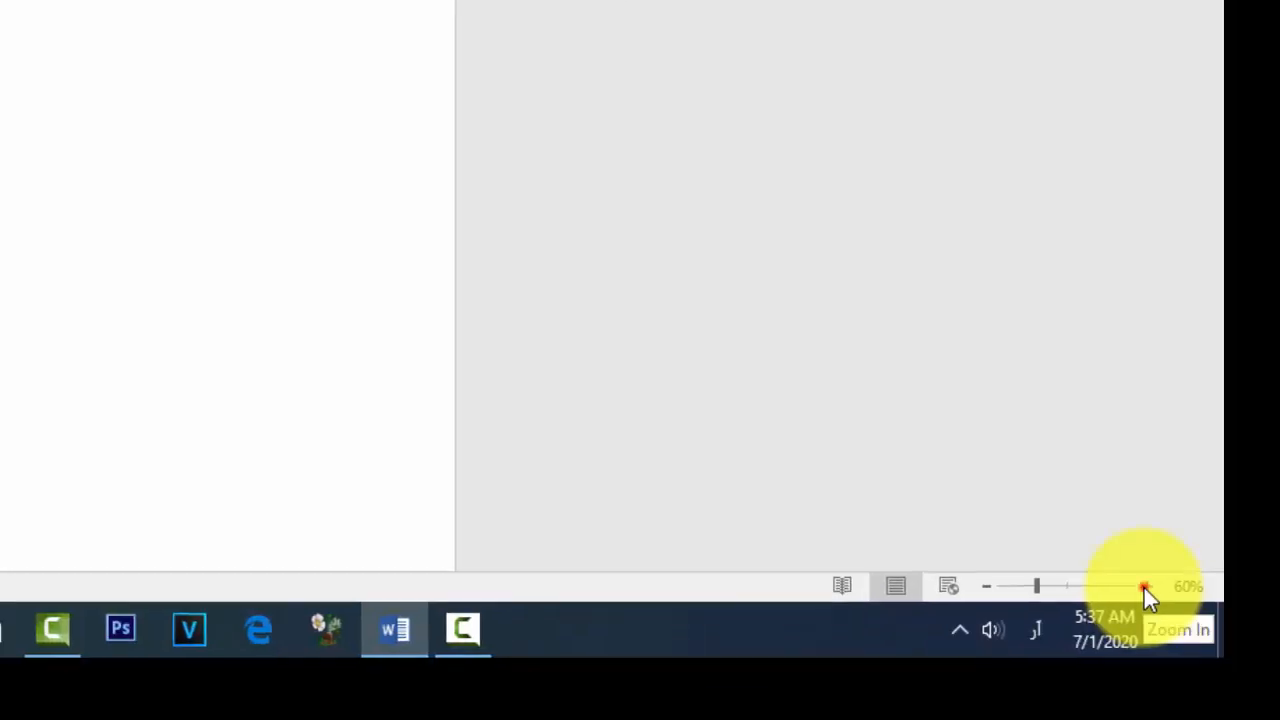
# Compare how the size 20 line on the second page looks at 100% and 50% zoom, ending at 100%
pyautogui.click(1144, 588)
pyautogui.click(1144, 588)
pyautogui.click(1144, 588)
pyautogui.click(1144, 588)
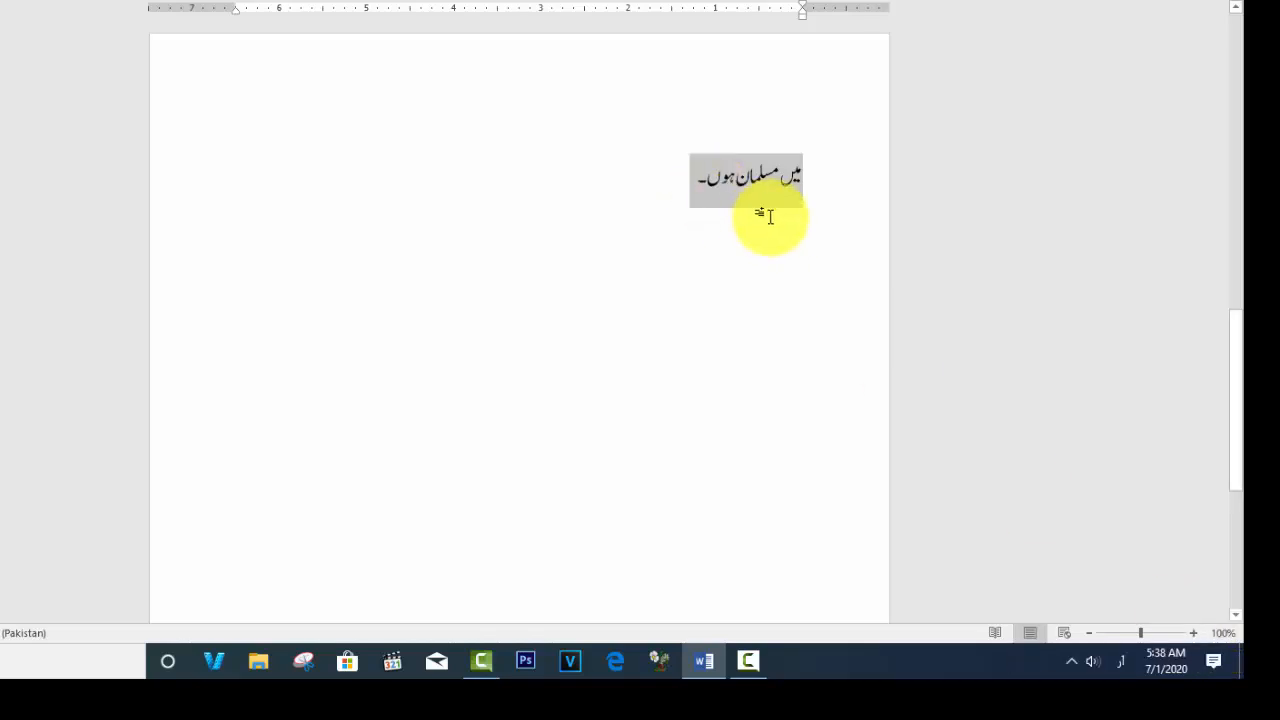
pyautogui.click(766, 212)
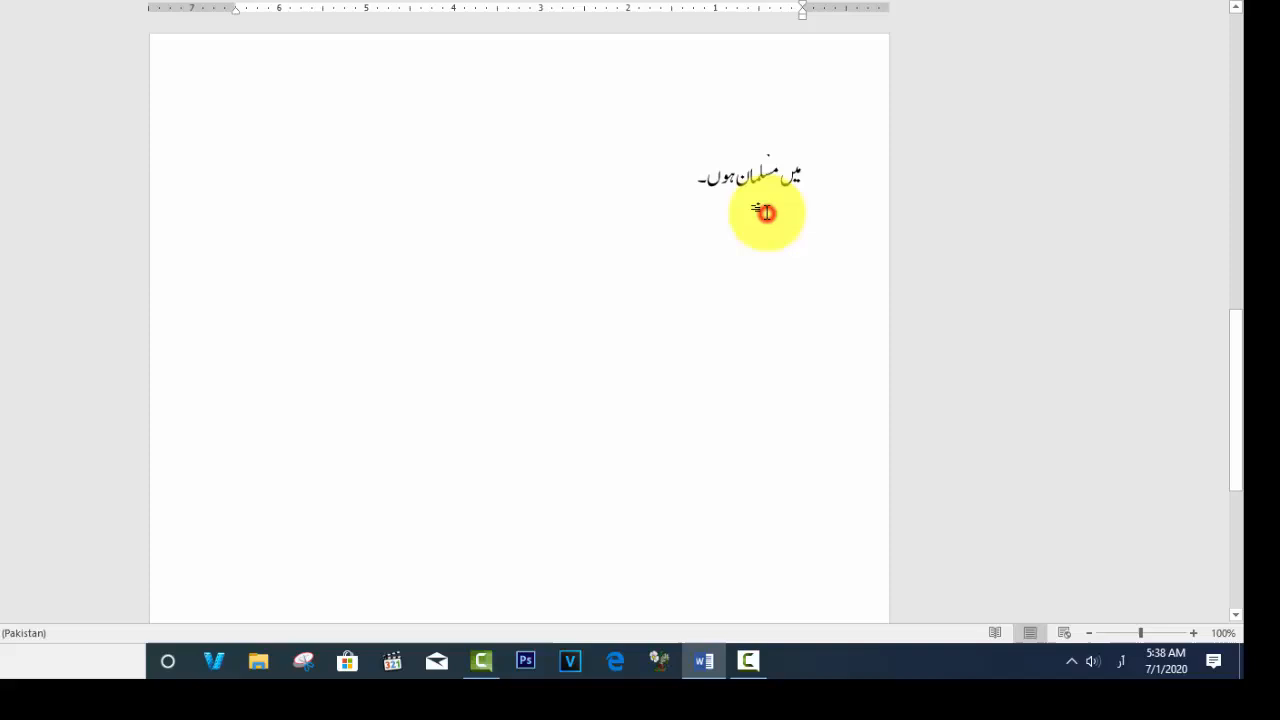
pyautogui.click(1088, 632)
pyautogui.click(1088, 632)
pyautogui.click(1088, 632)
pyautogui.click(1088, 632)
pyautogui.click(1088, 632)
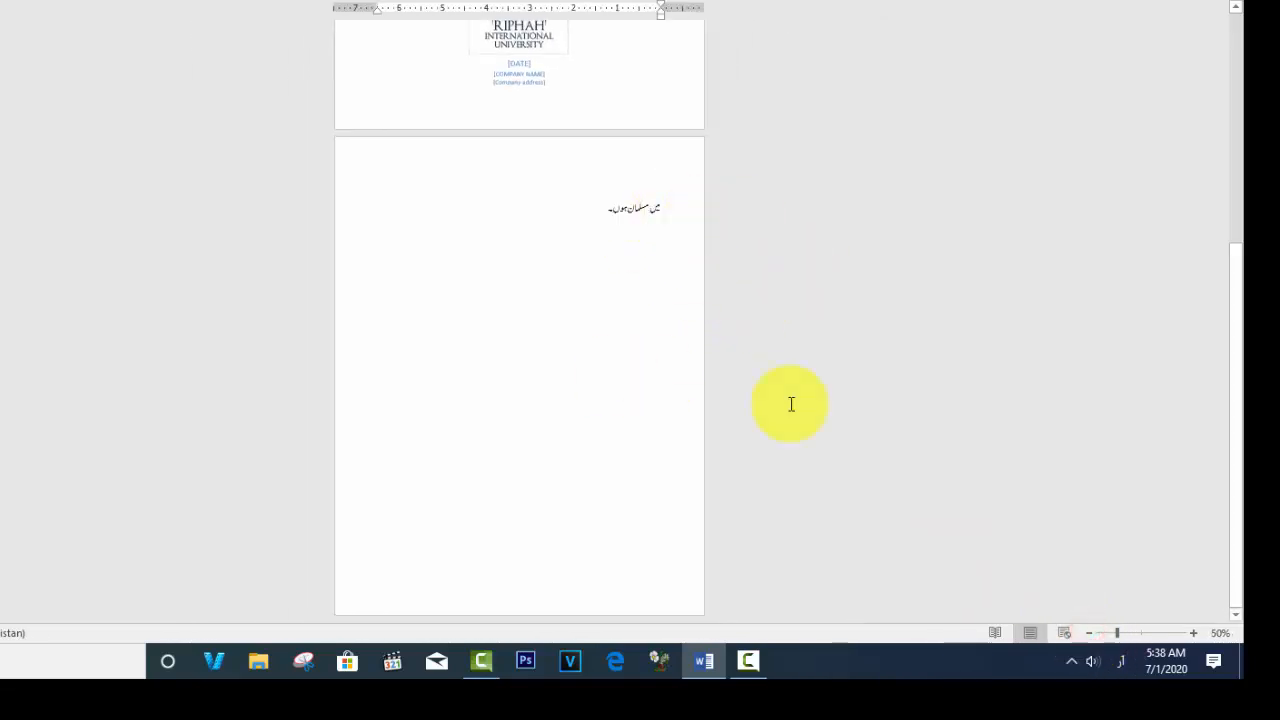
pyautogui.click(1191, 634)
pyautogui.click(1191, 634)
pyautogui.click(1191, 634)
pyautogui.click(1191, 634)
pyautogui.click(1191, 634)
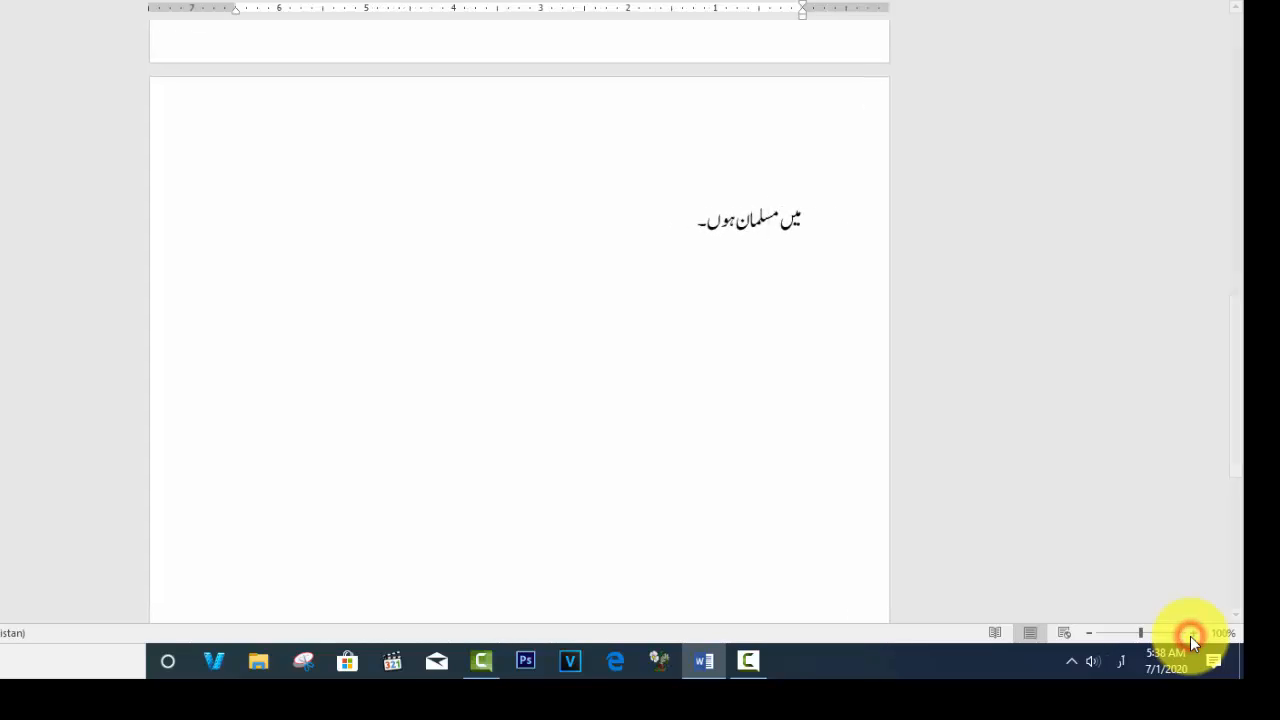
# Set the font size of the Urdu line on the second page to 14
pyautogui.tripleClick(714, 219)
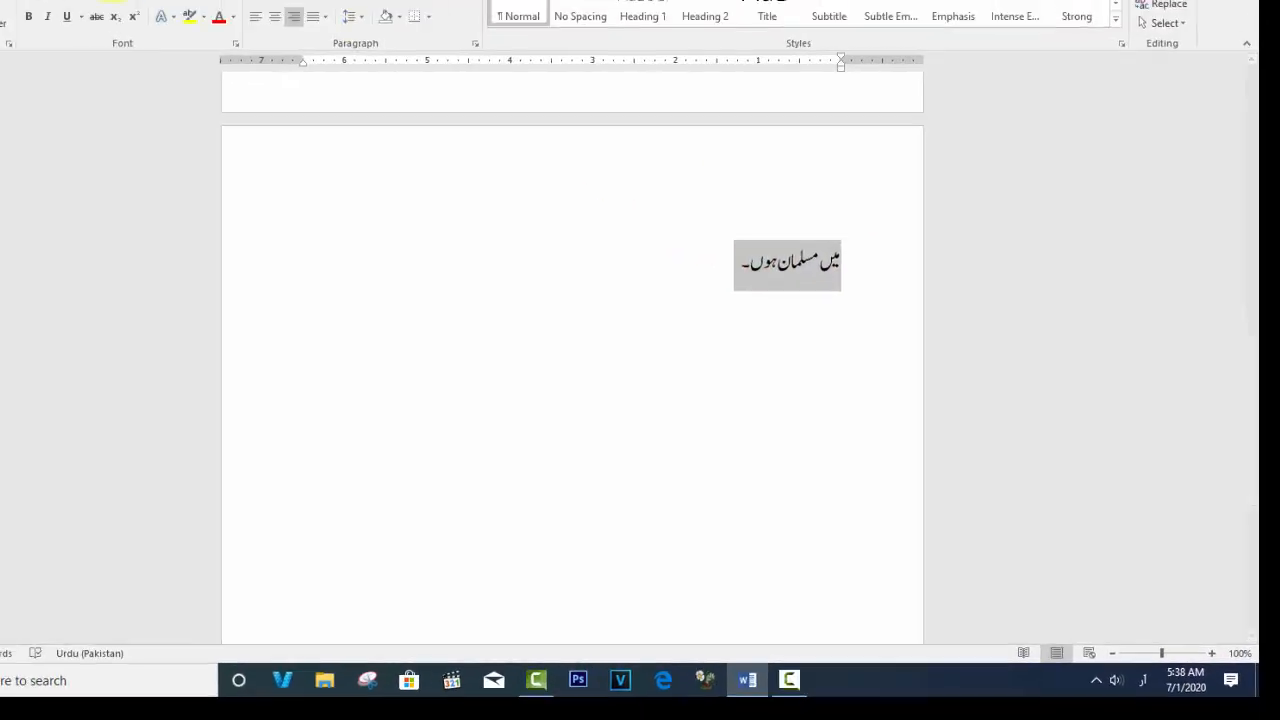
pyautogui.click(230, 64)
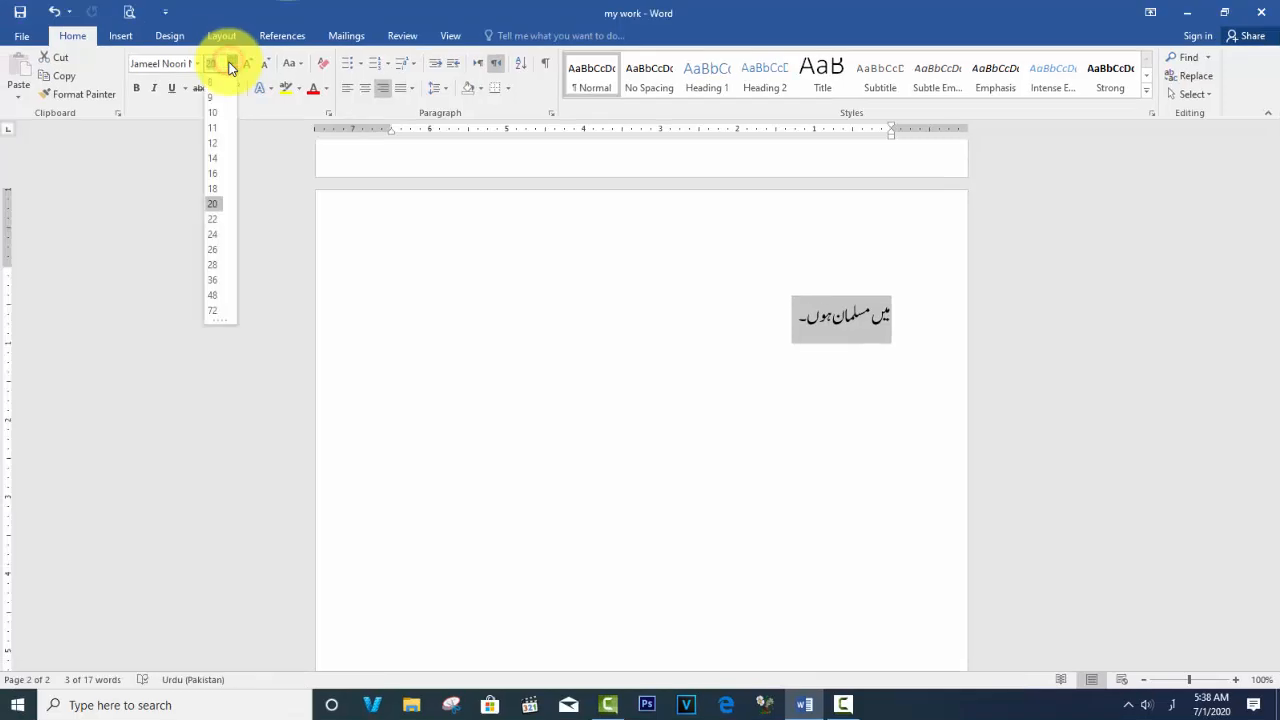
pyautogui.click(216, 159)
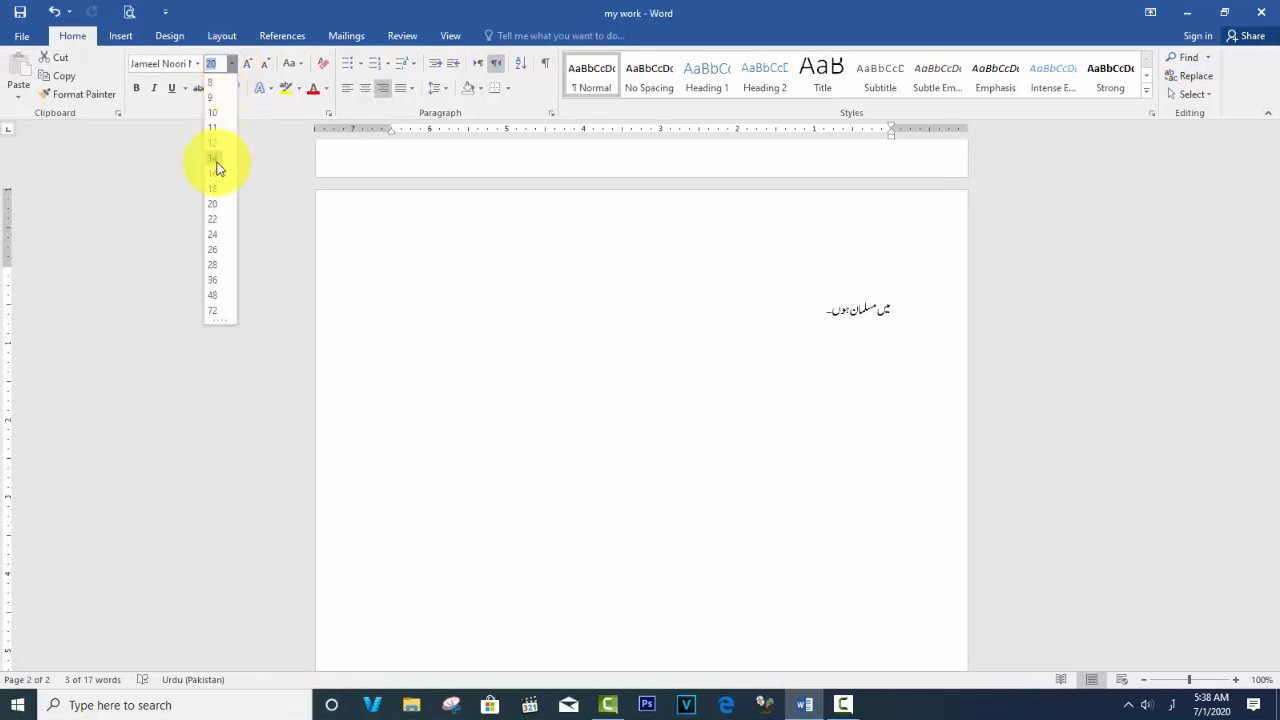
pyautogui.click(231, 63)
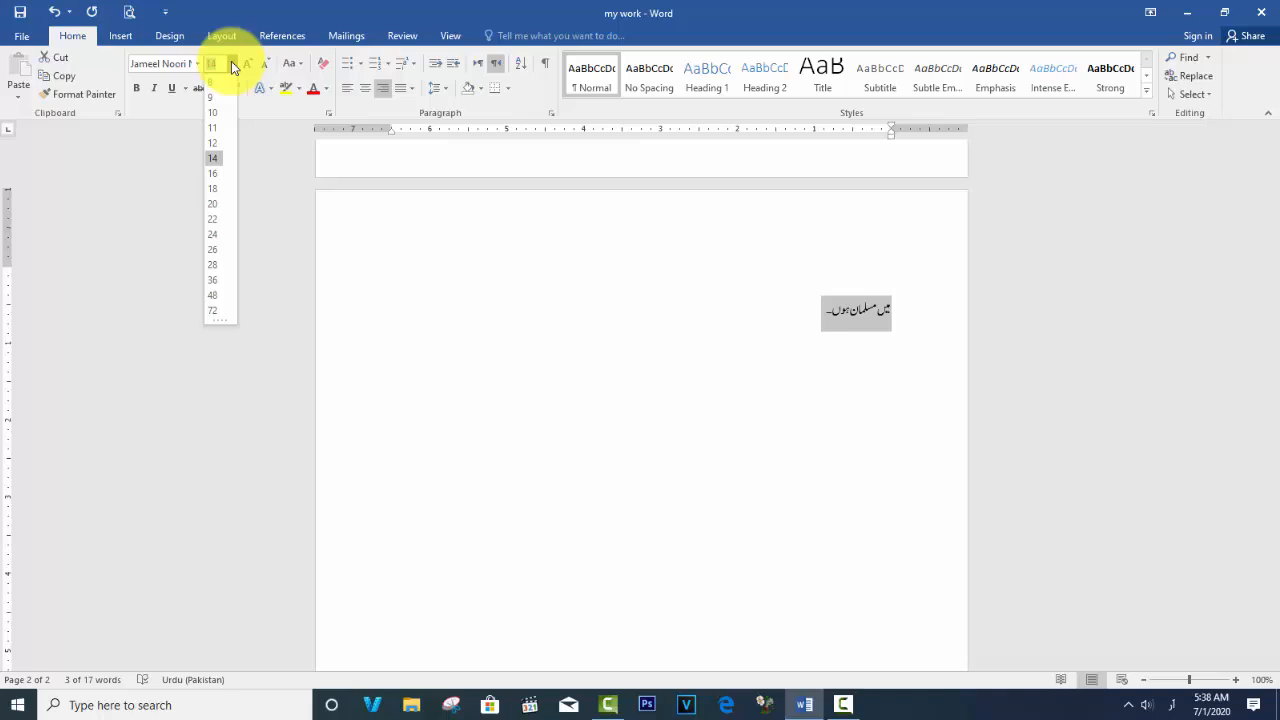
pyautogui.click(745, 296)
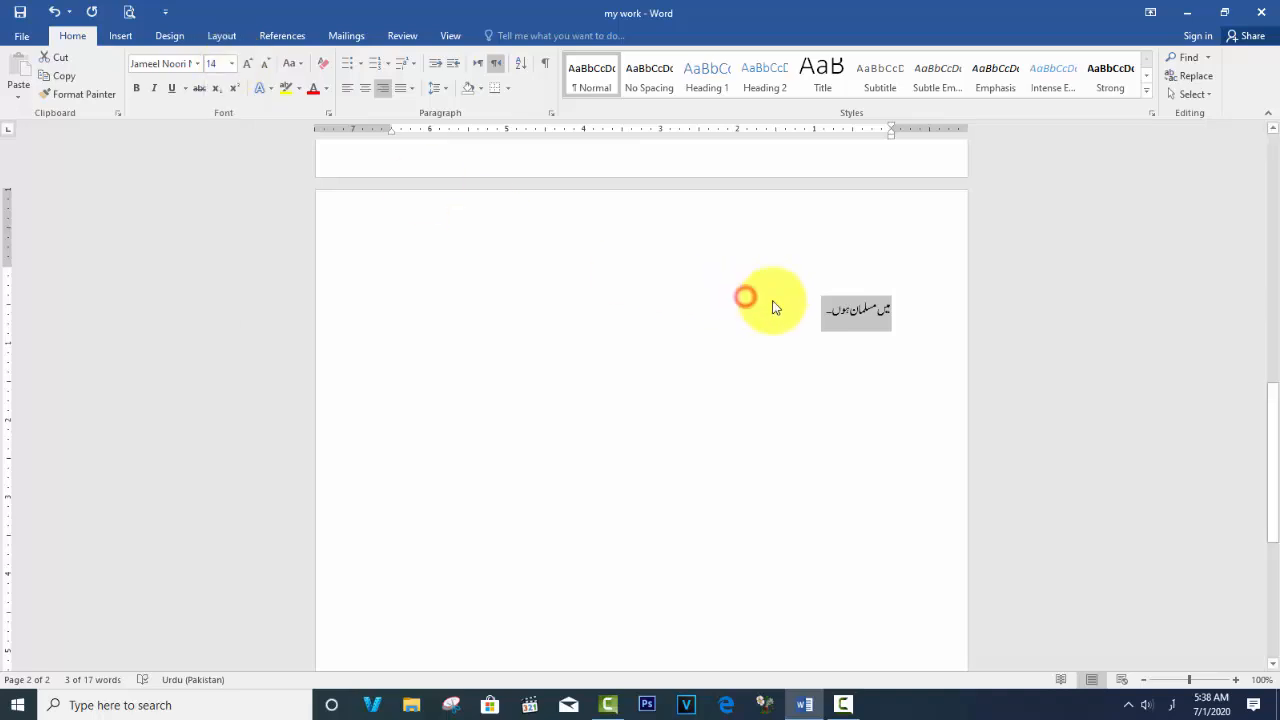
# Delete the sample Urdu line so the second page is empty
pyautogui.click(818, 325)
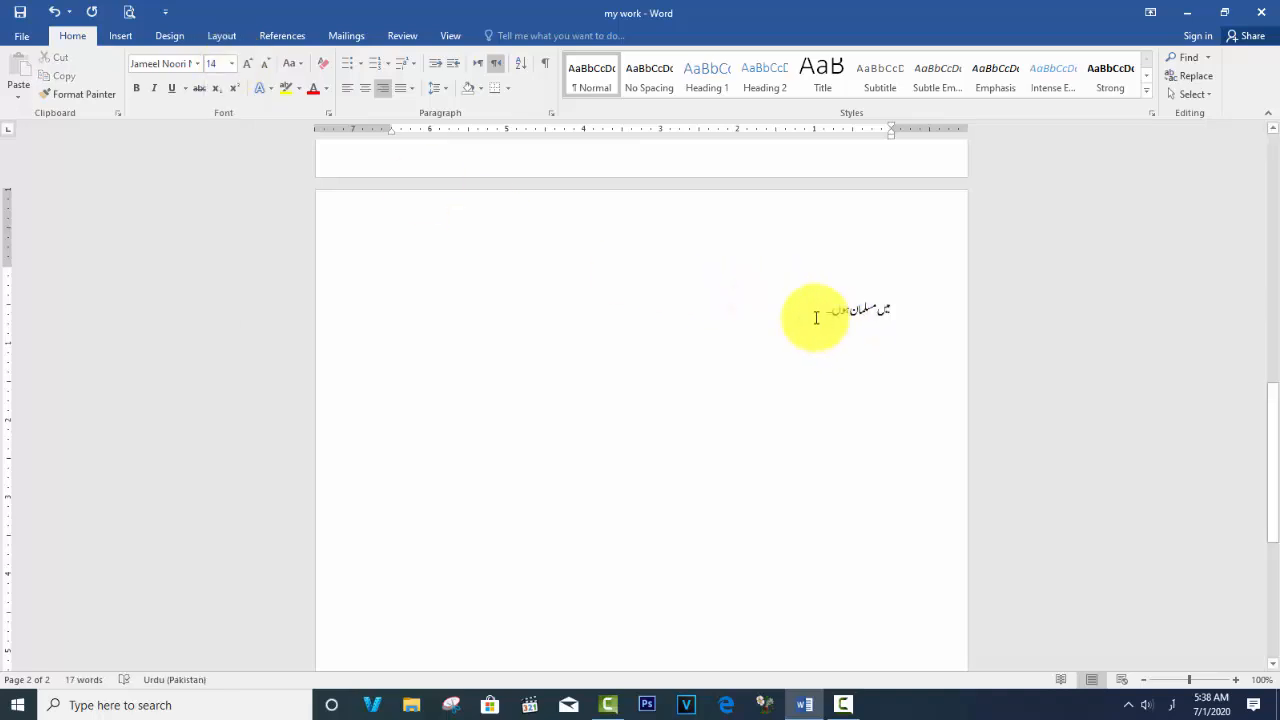
pyautogui.write('۔')
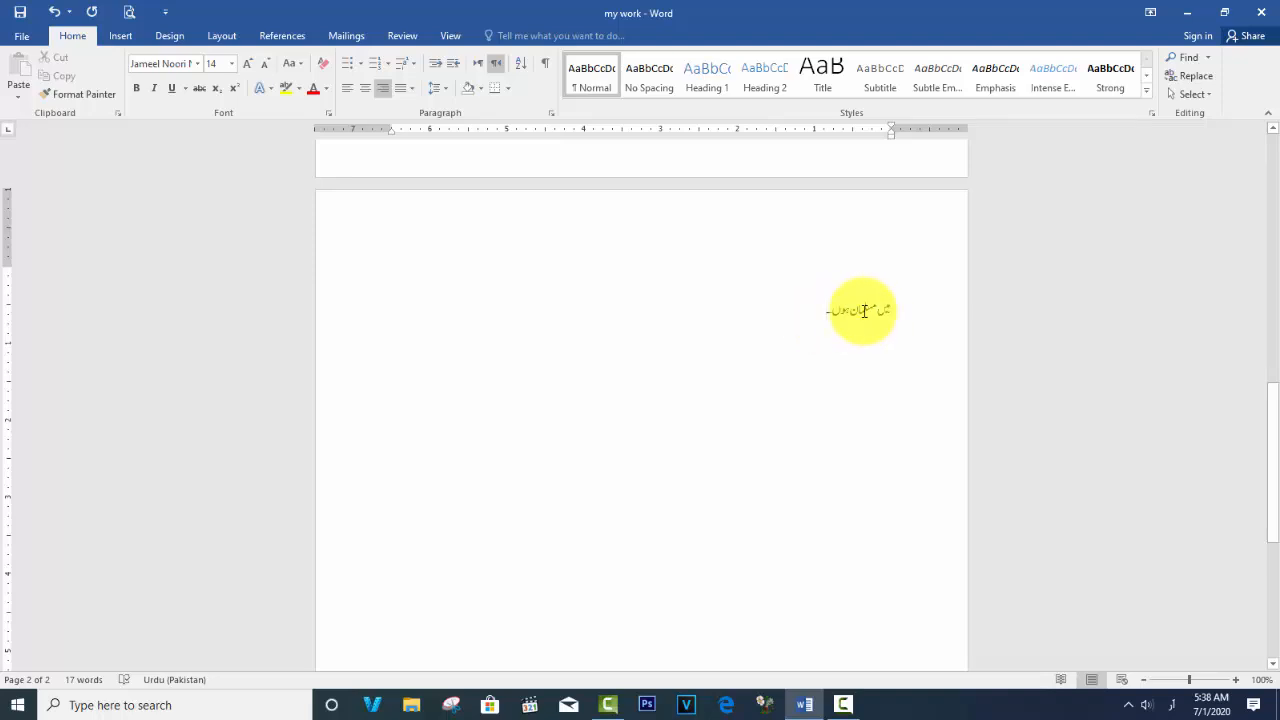
pyautogui.press('Return')
pyautogui.tripleClick(857, 313)
pyautogui.press('Delete')
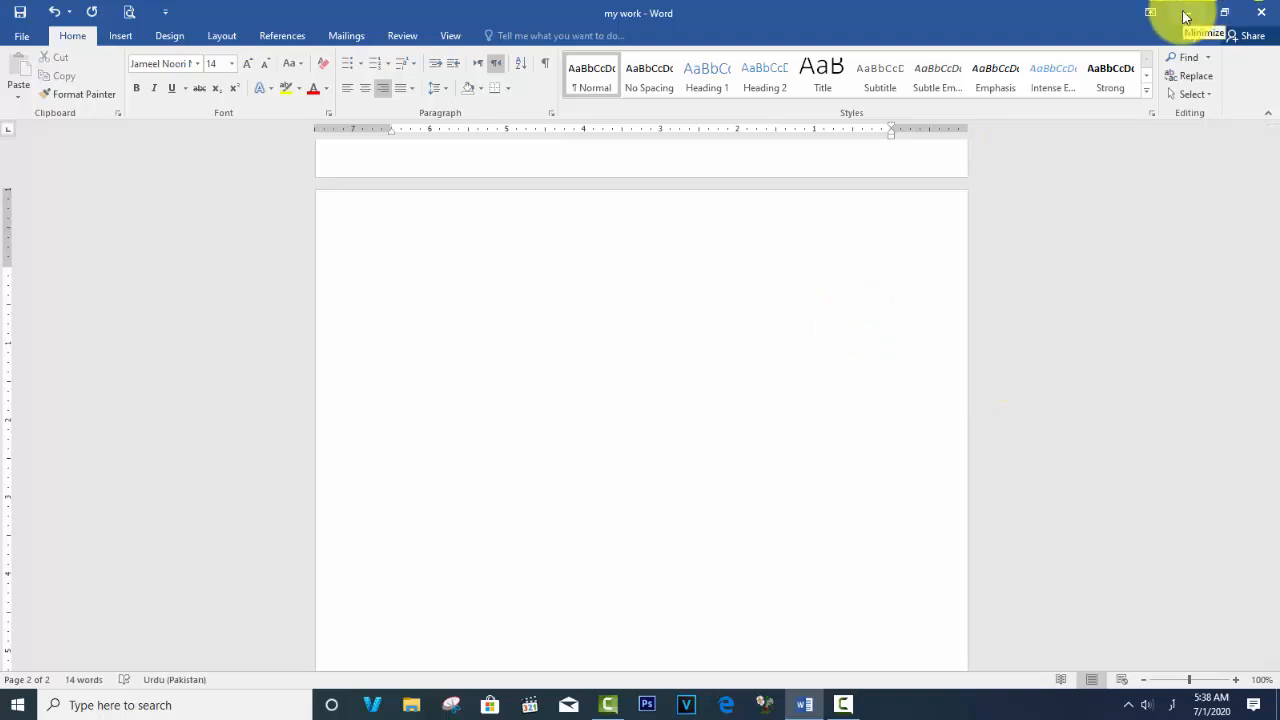
# Open the Word document "ترجمہ اصول اور روایت" from the desktop's M.Phill folder and go to its second page
pyautogui.click(1185, 17)
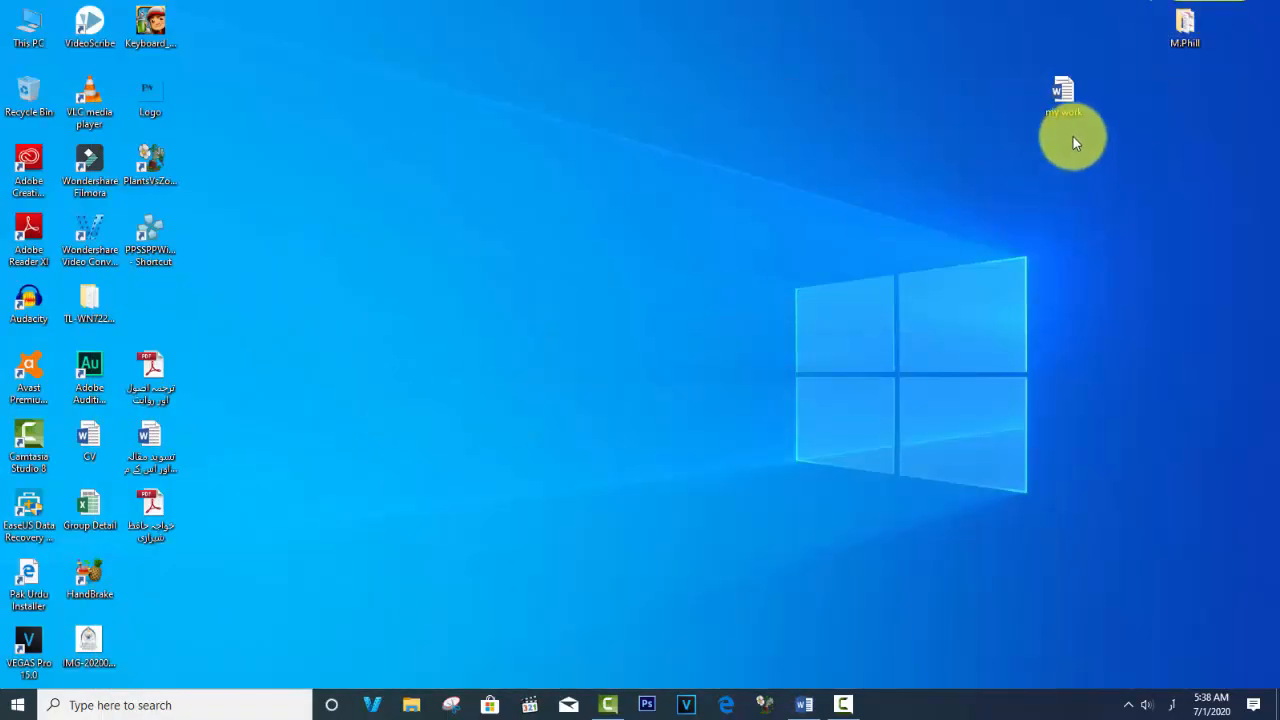
pyautogui.doubleClick(1180, 25)
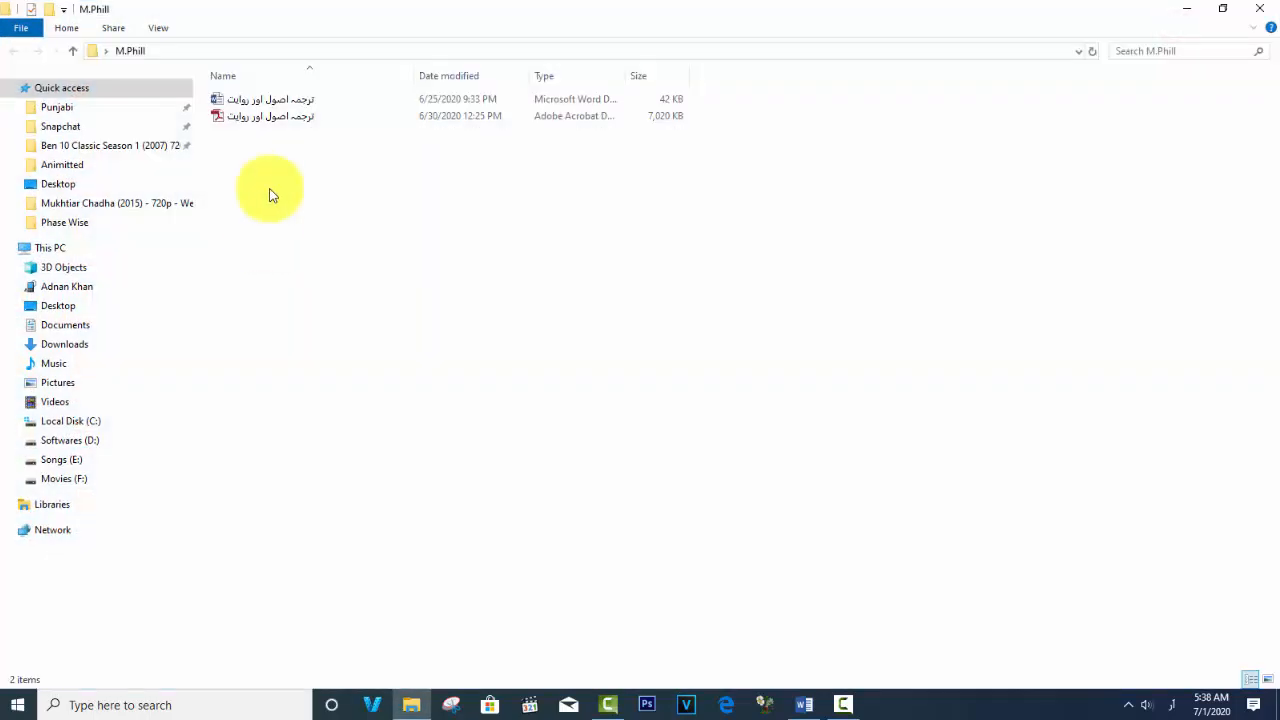
pyautogui.click(288, 100)
pyautogui.doubleClick(288, 100)
pyautogui.scroll(-8, 580, 480)
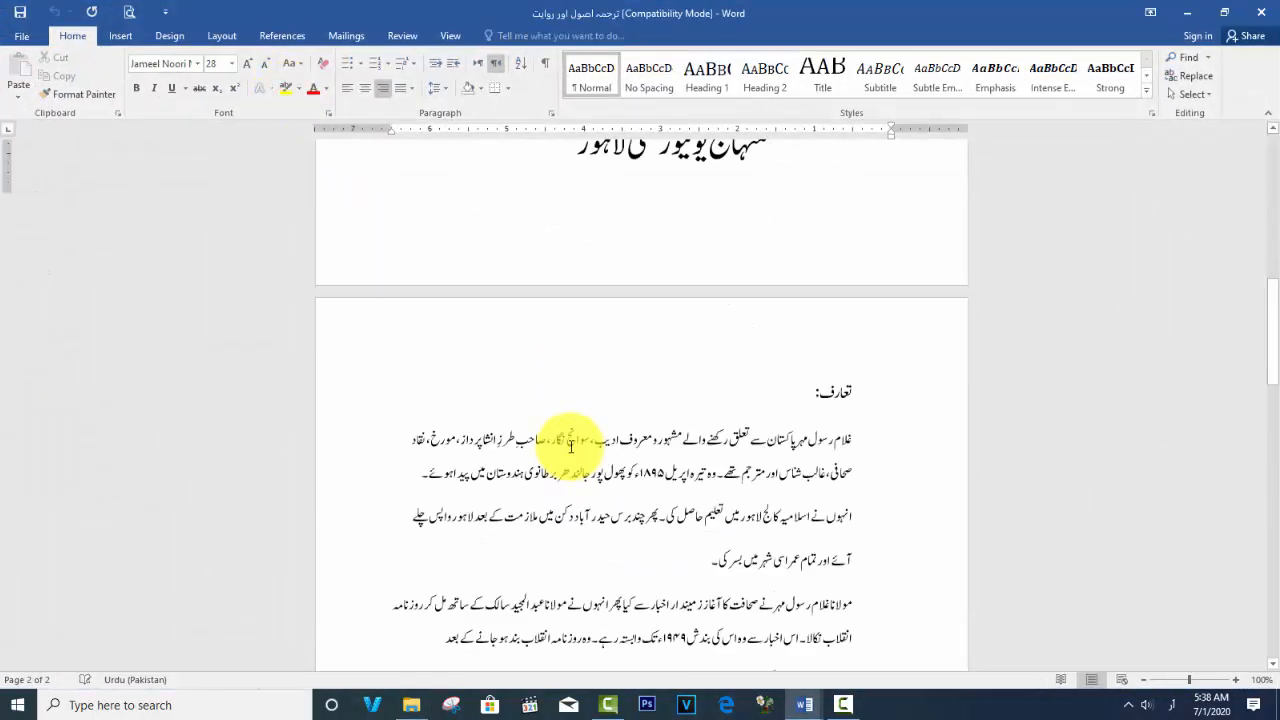
pyautogui.scroll(5, 568, 445)
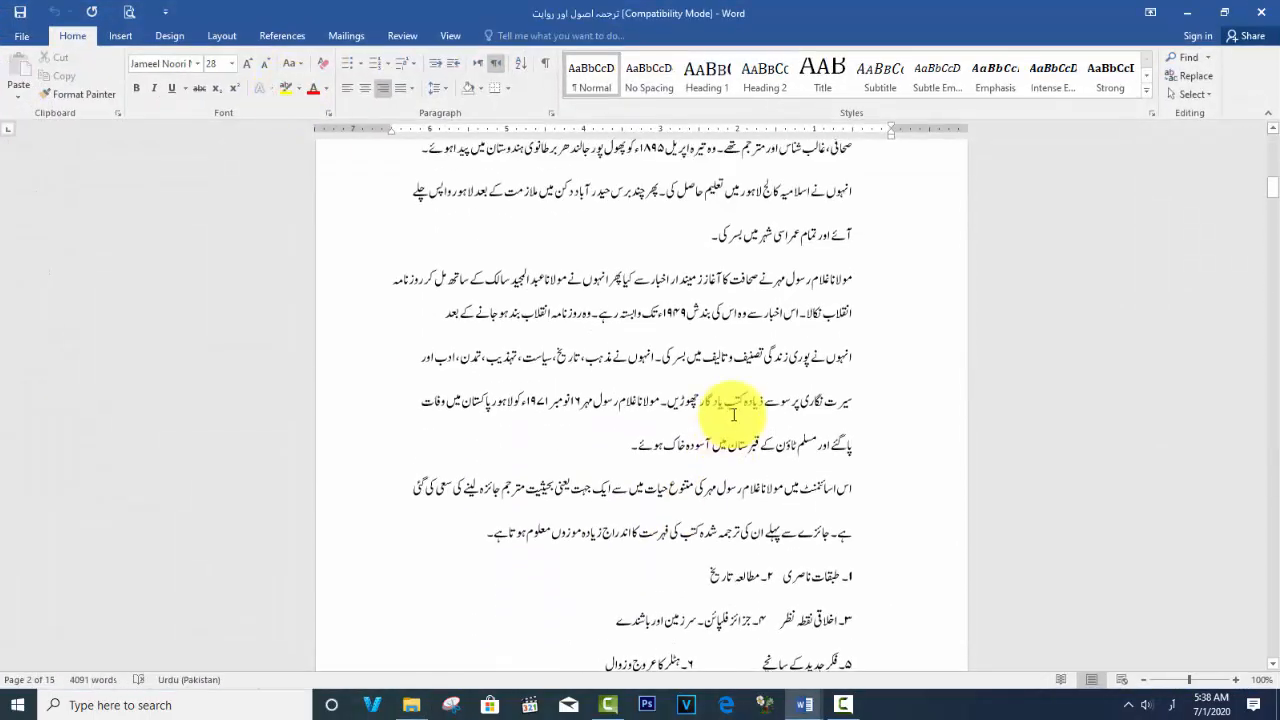
# Copy the five-line passage about the writer's journalism career and paste it onto the second page of the "my work" document
pyautogui.moveTo(605, 449); pyautogui.dragTo(885, 277)
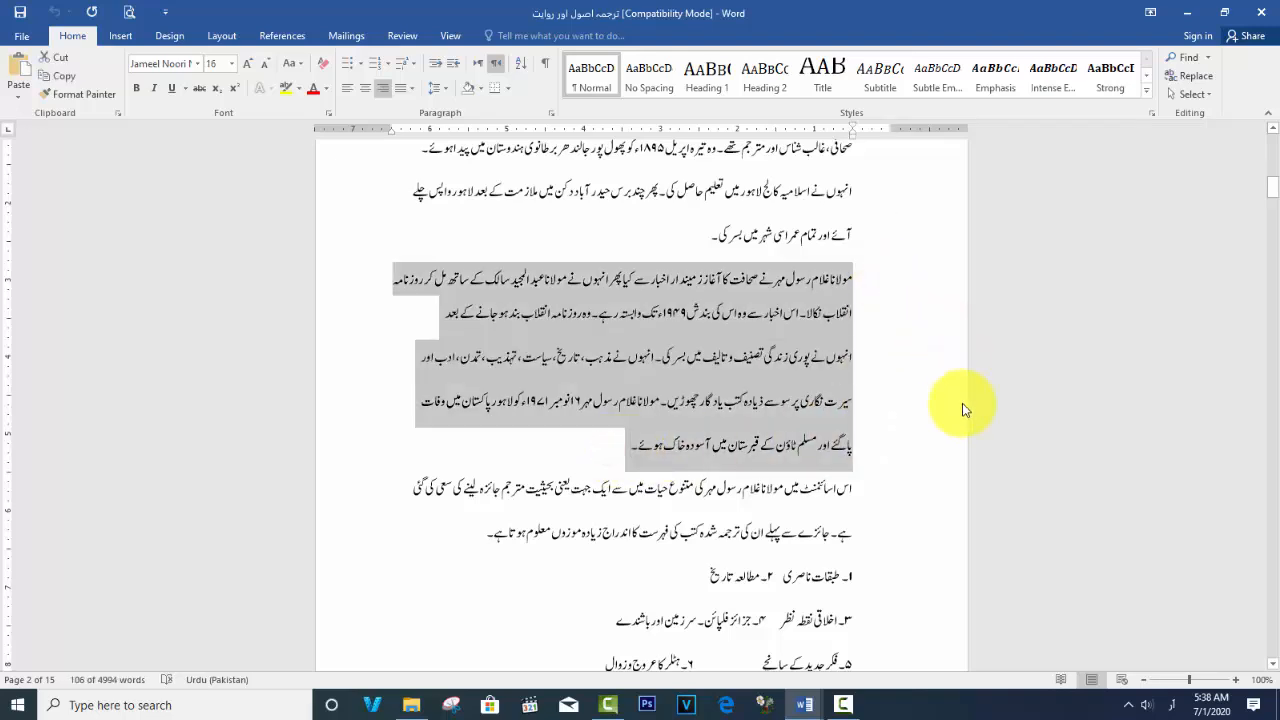
pyautogui.click(806, 705)
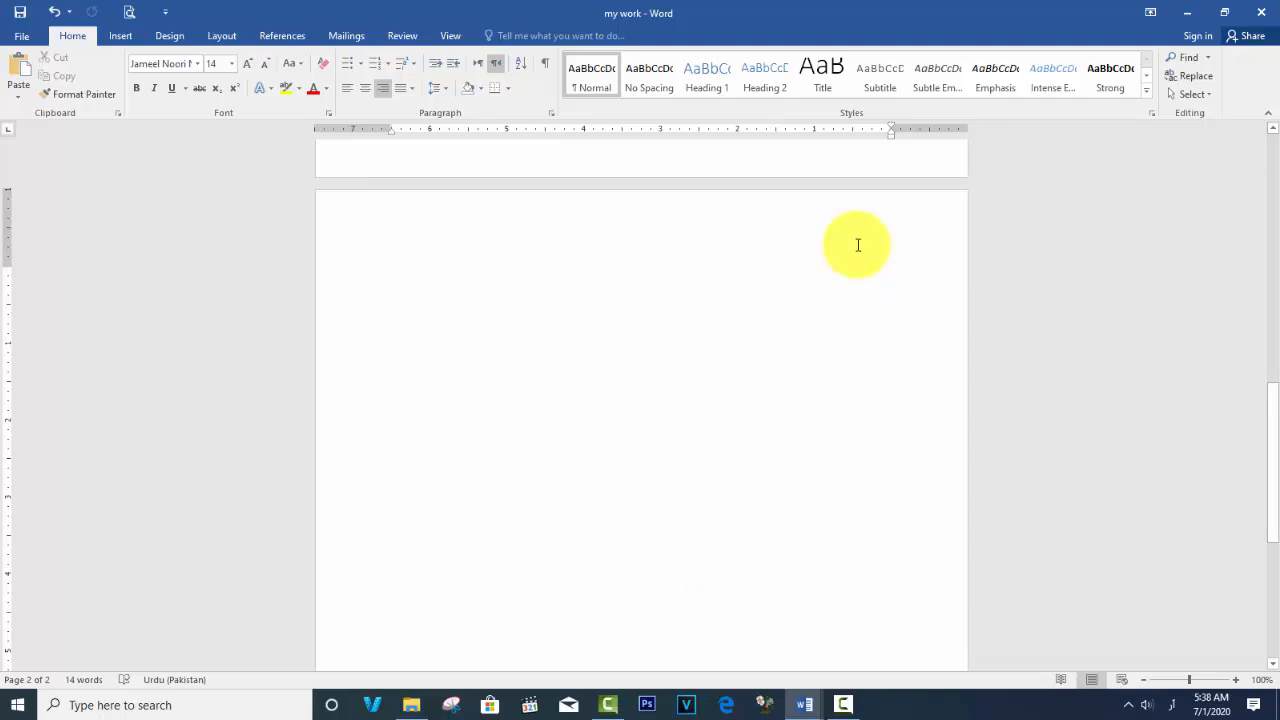
pyautogui.hotkey('ctrl', 'v')
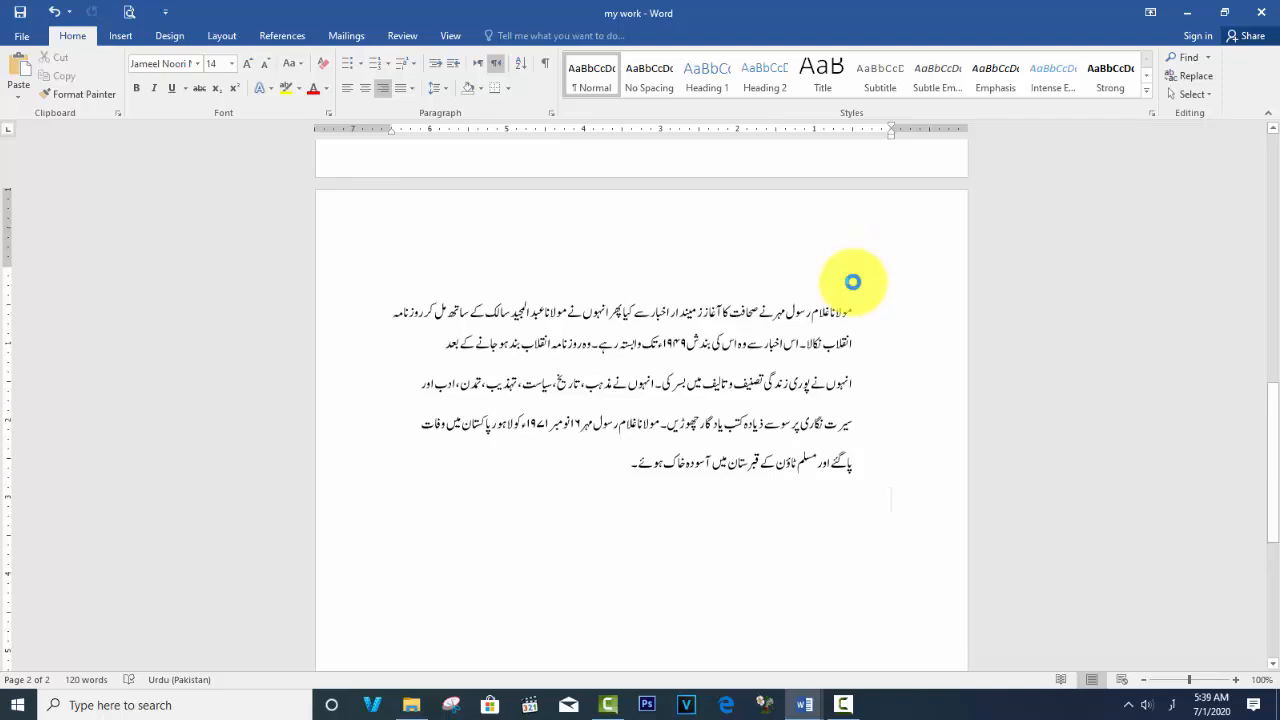
# Move the first pasted paragraph's right indent on the ruler out to the page margin
pyautogui.click(850, 311)
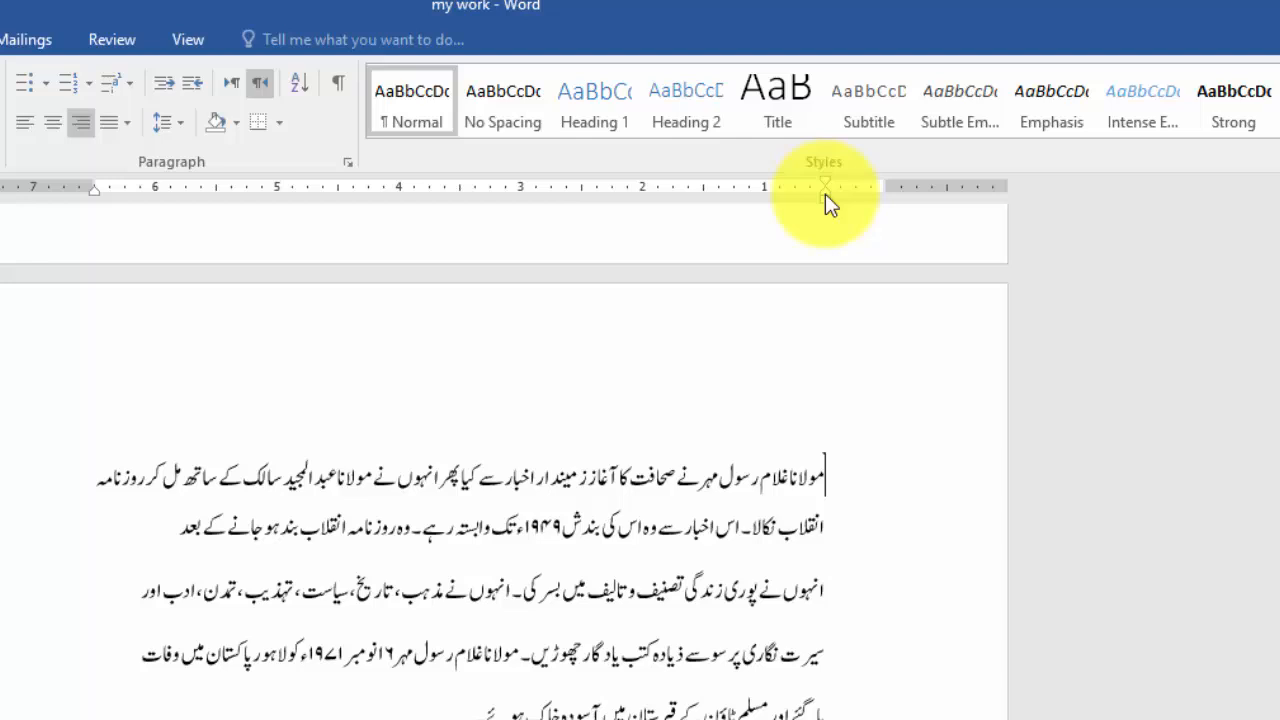
pyautogui.moveTo(852, 130); pyautogui.dragTo(853, 134)
pyautogui.moveTo(797, 250); pyautogui.dragTo(883, 251)
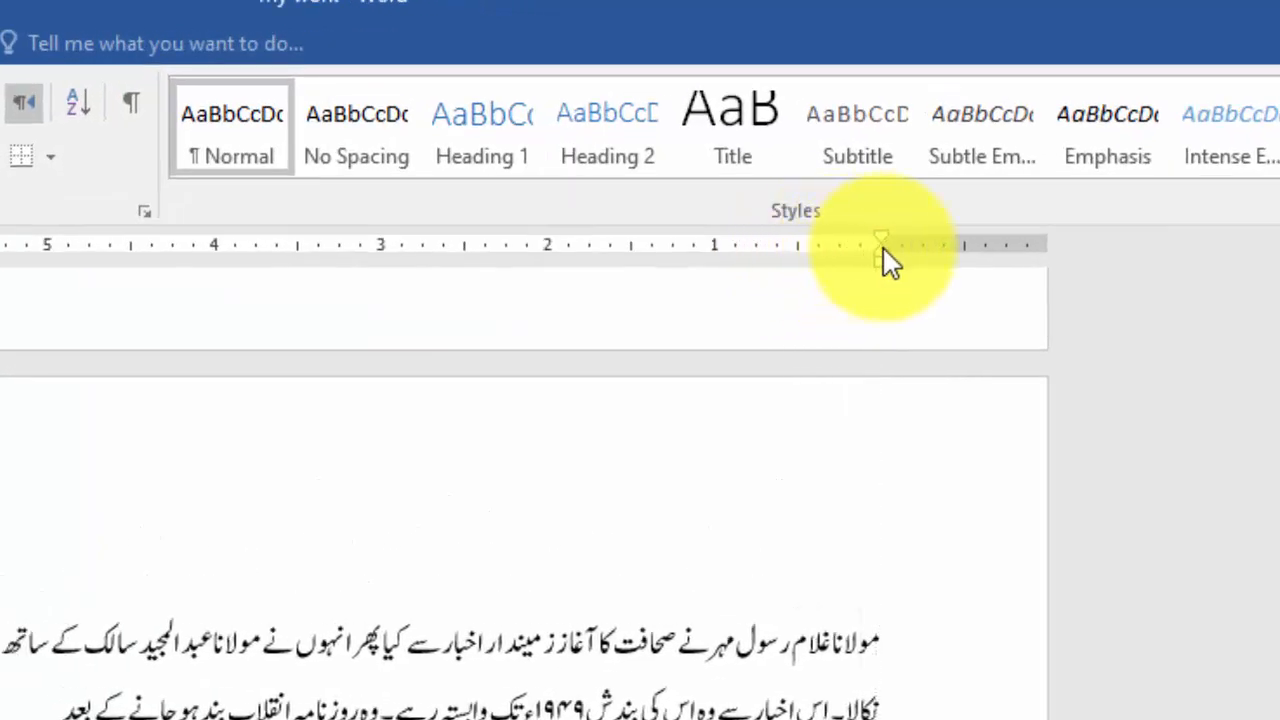
# Join the pasted passage into one continuous paragraph by removing the paragraph breaks between its lines
pyautogui.click(64, 708)
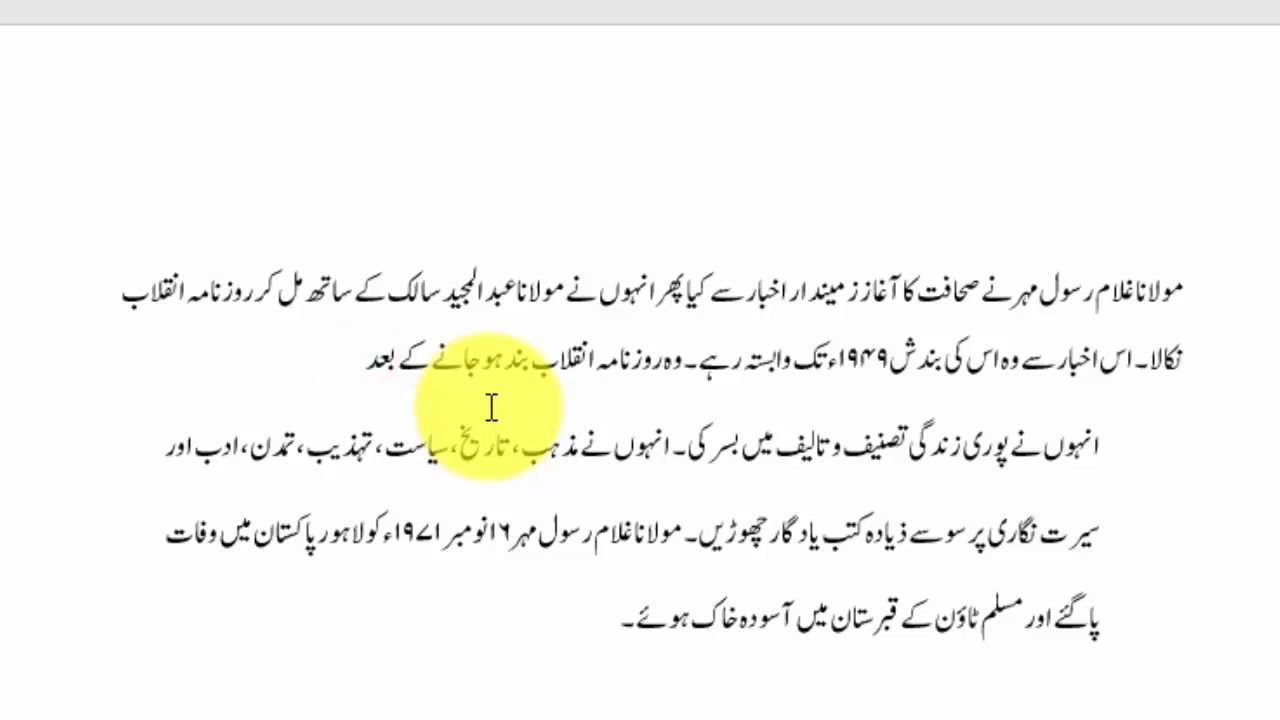
pyautogui.press('Delete')
pyautogui.click(505, 430)
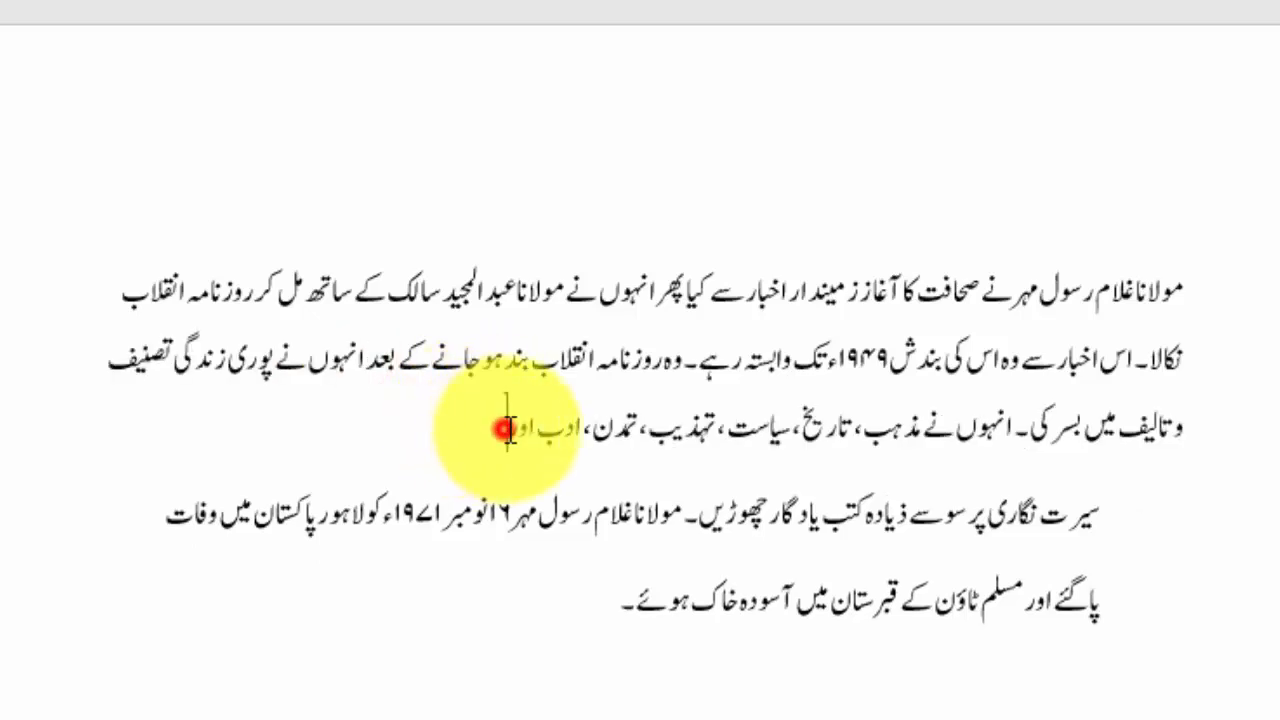
pyautogui.press('Delete')
pyautogui.click(652, 490)
pyautogui.press('Delete')
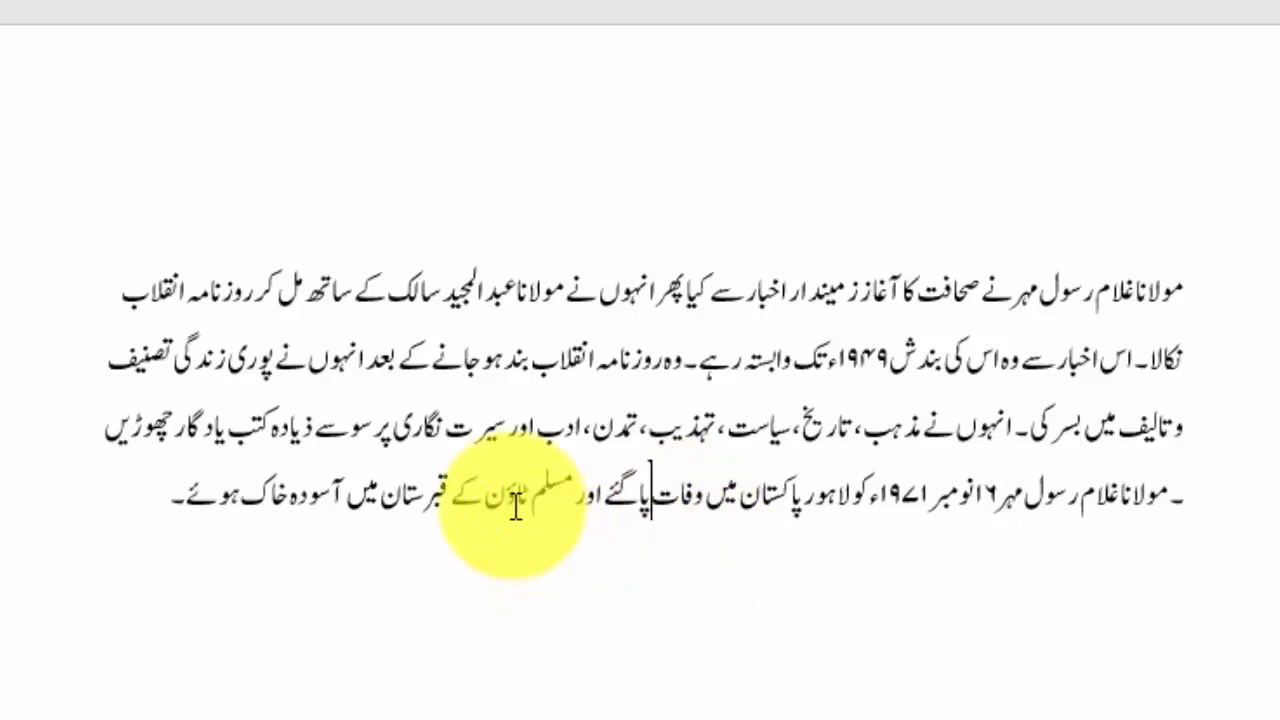
pyautogui.click(129, 497)
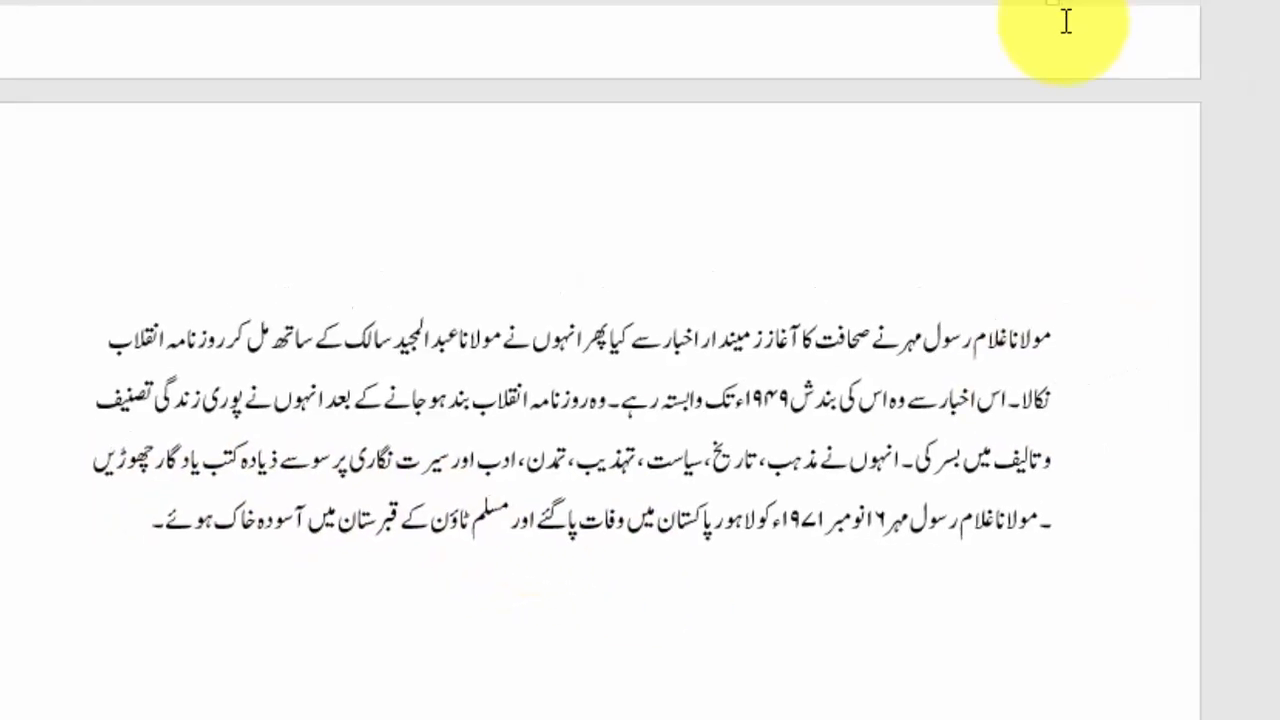
pyautogui.click(989, 47)
pyautogui.moveTo(86, 37); pyautogui.dragTo(87, 37)
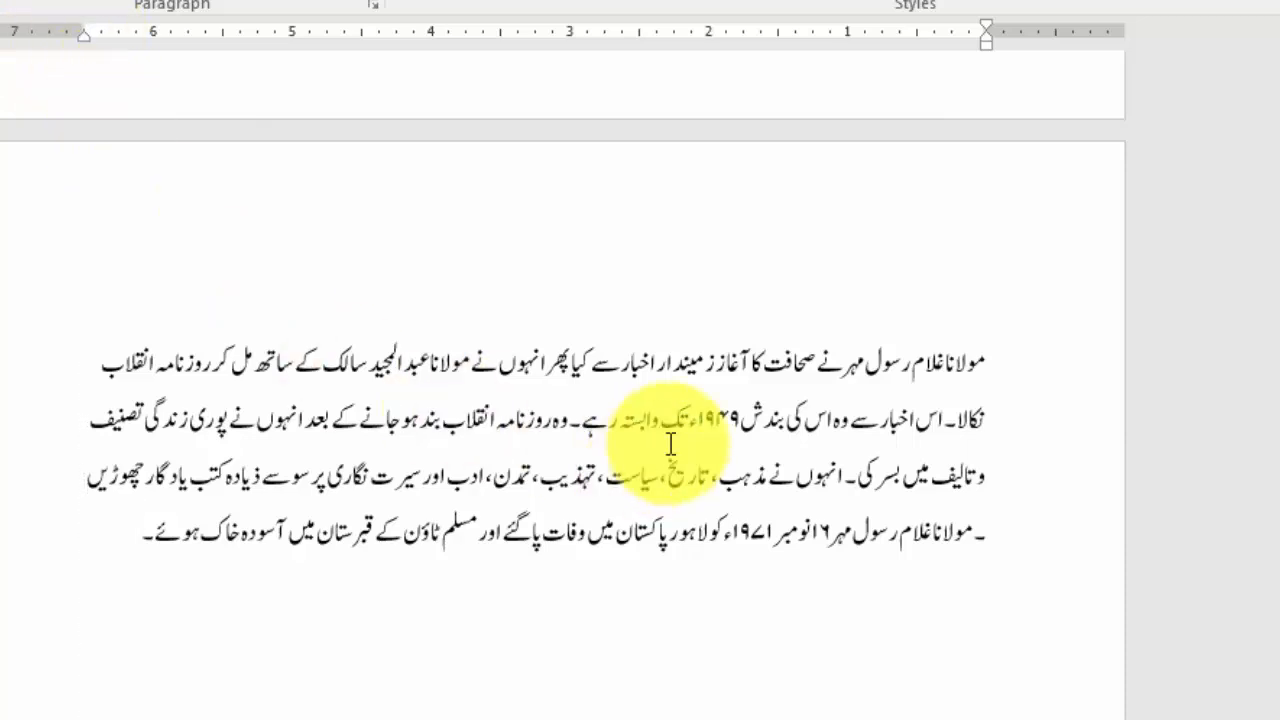
# Remove the blank spacing at the start of the passage and give its first line a 0.5" indent instead
pyautogui.click(988, 361)
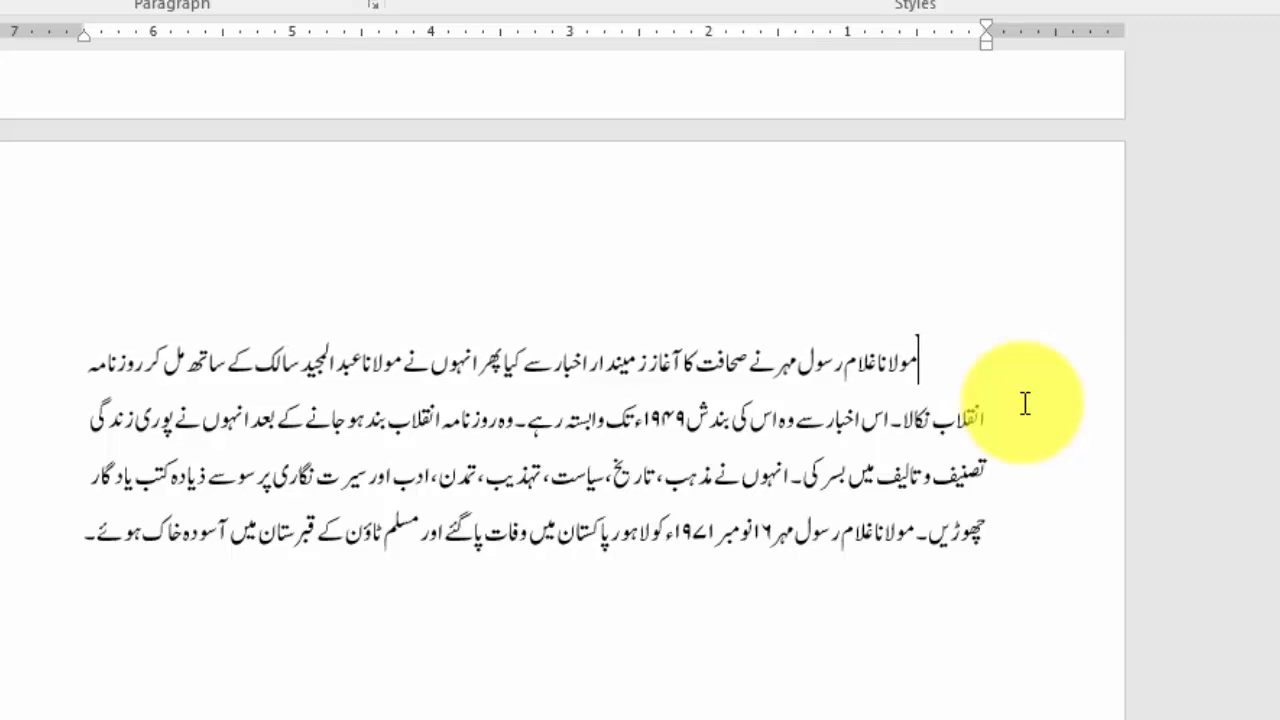
pyautogui.click(912, 357)
pyautogui.moveTo(944, 358); pyautogui.dragTo(1040, 376)
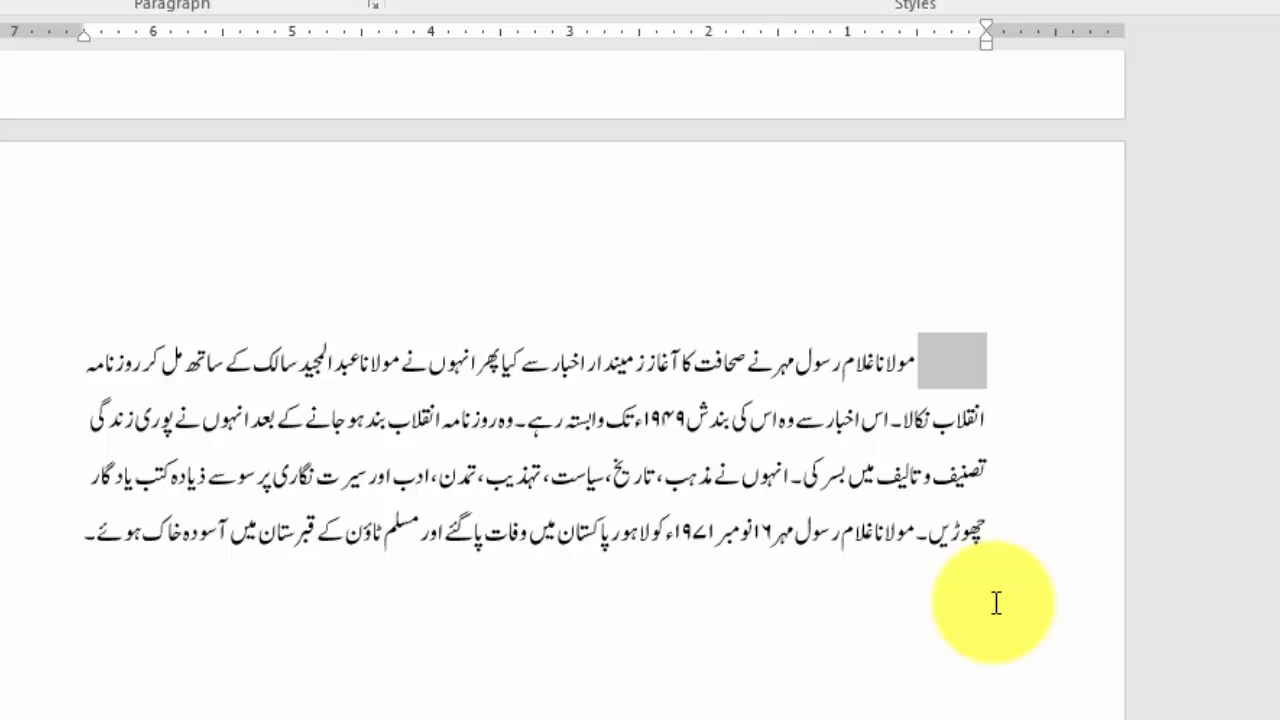
pyautogui.press('BackSpace')
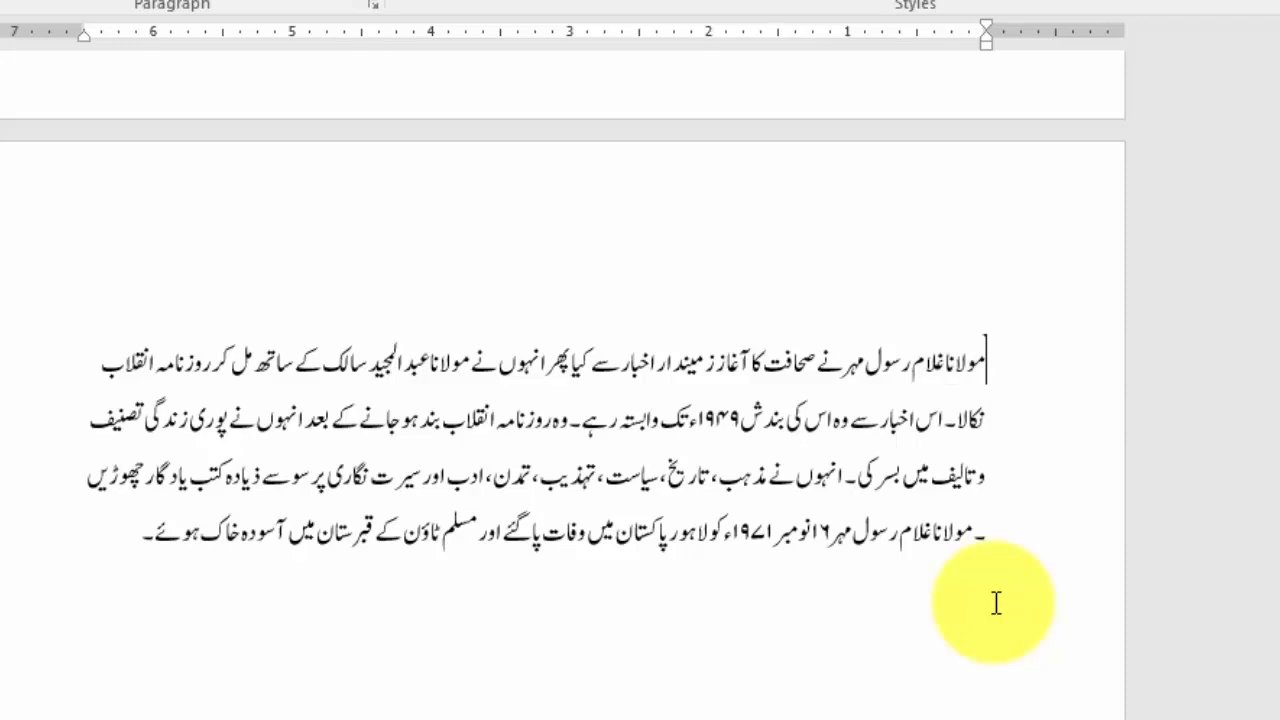
pyautogui.press('Tab')
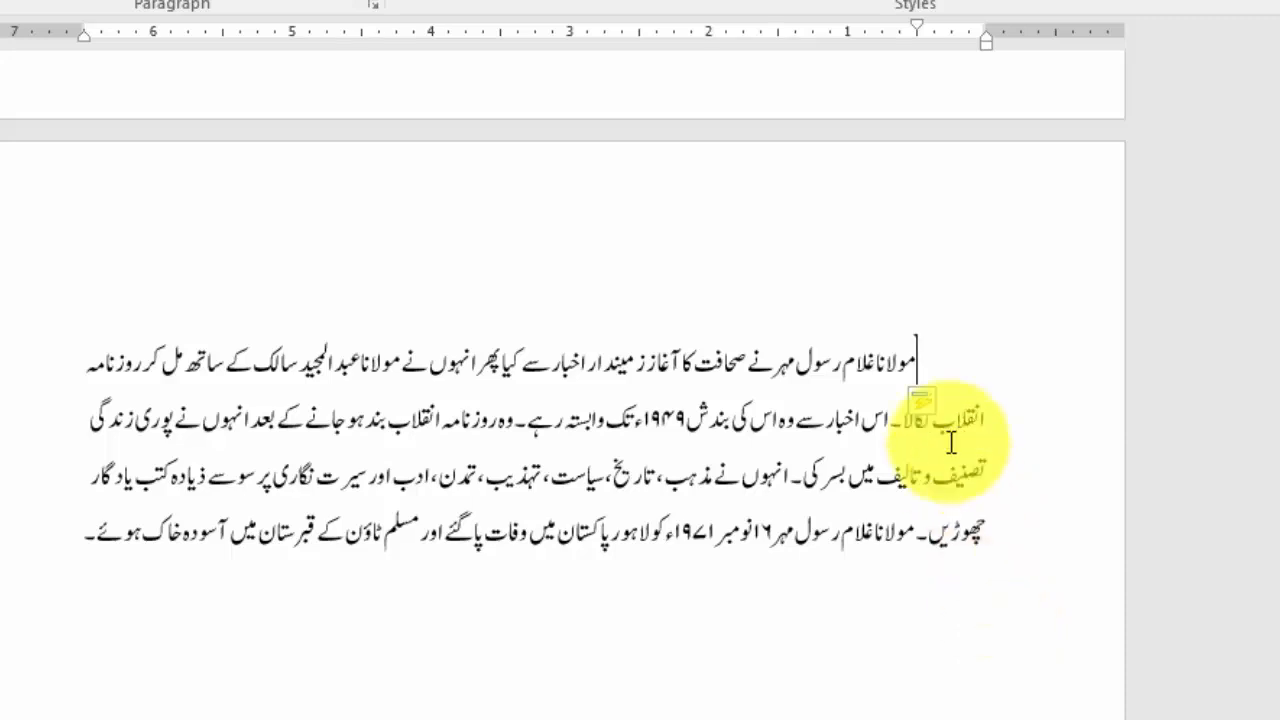
# Copy the whole indented passage and paste it as a second paragraph directly below the first, keeping its first-line indent
pyautogui.click(917, 361)
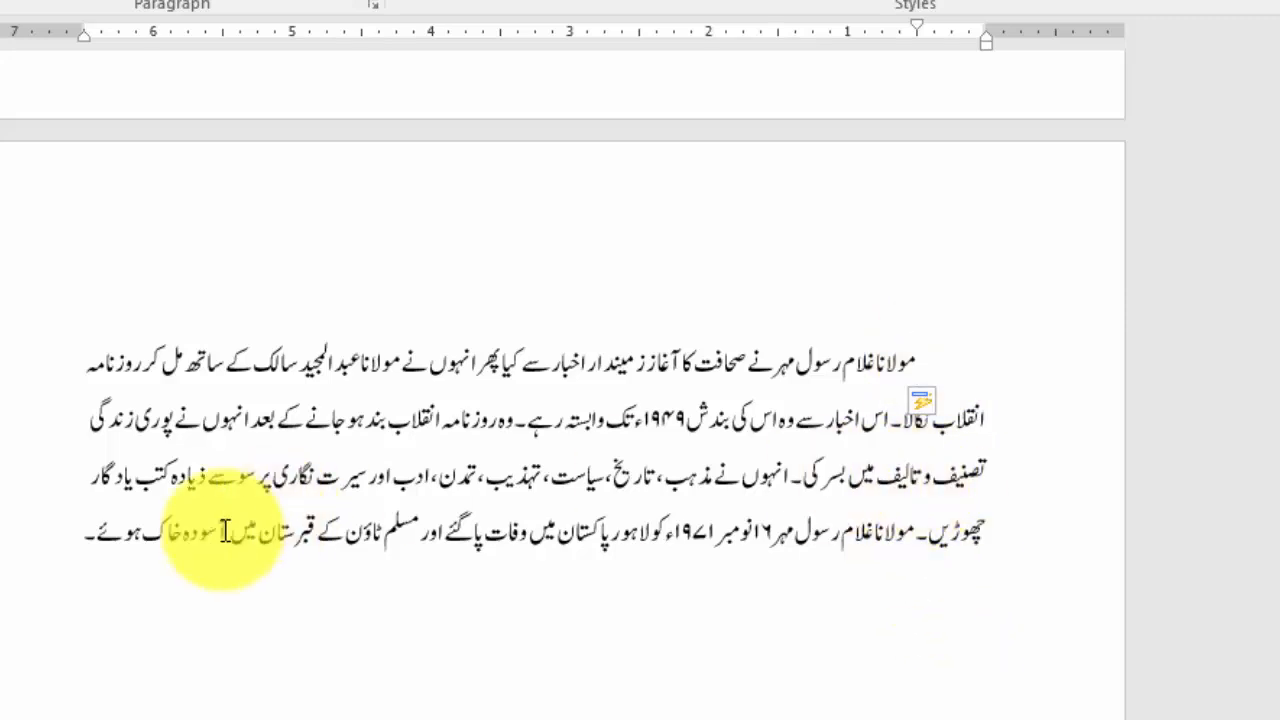
pyautogui.moveTo(51, 531); pyautogui.dragTo(865, 362)
pyautogui.hotkey('ctrl', 'c')
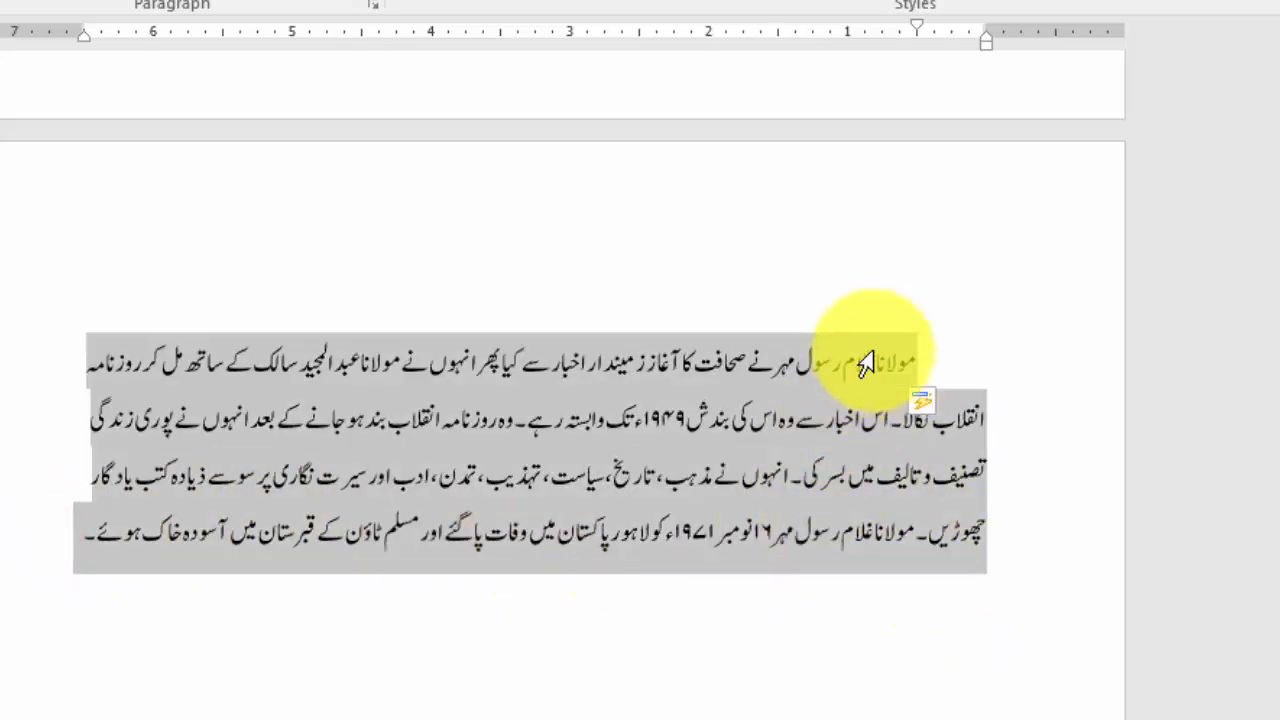
pyautogui.click(922, 633)
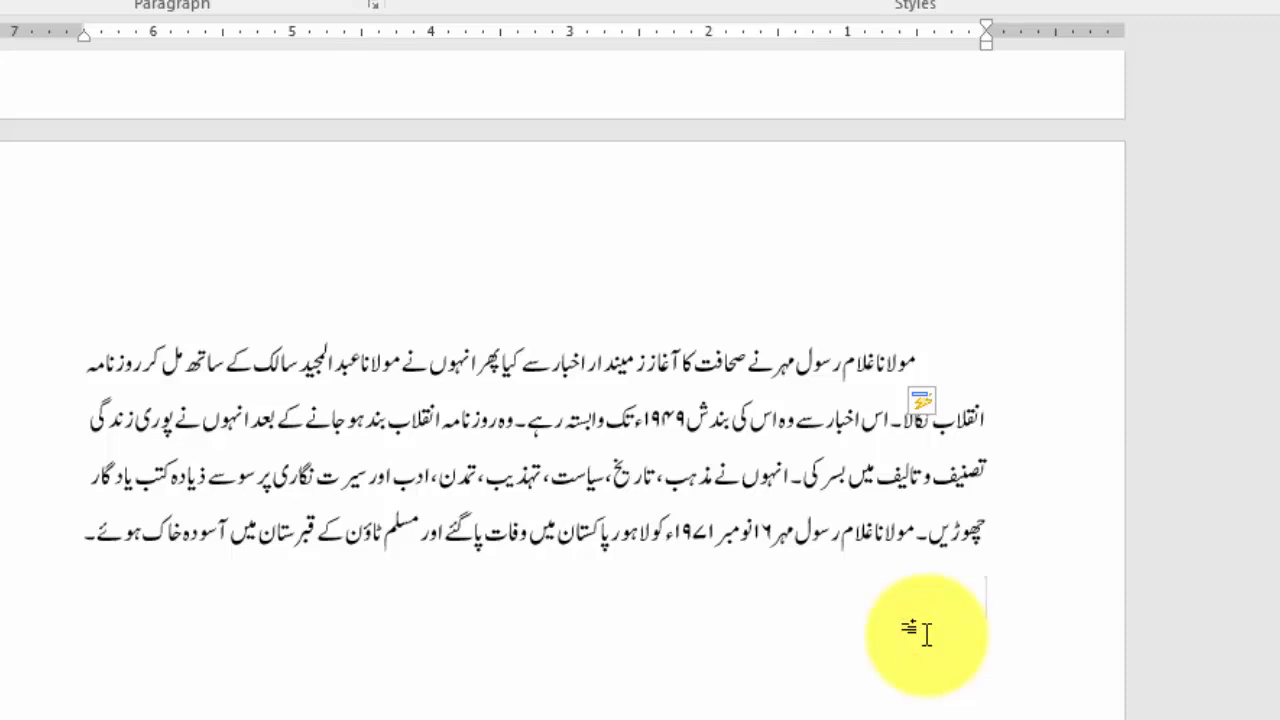
pyautogui.hotkey('ctrl', 'v')
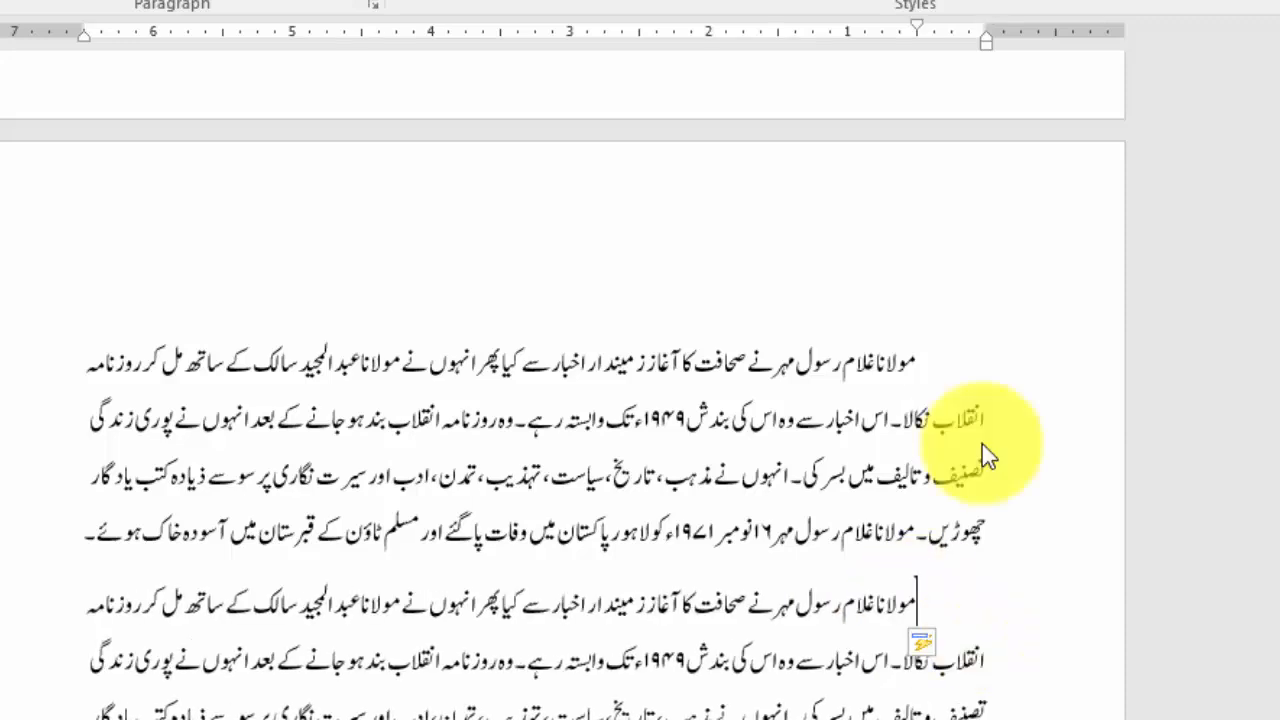
pyautogui.moveTo(918, 22); pyautogui.dragTo(918, 23)
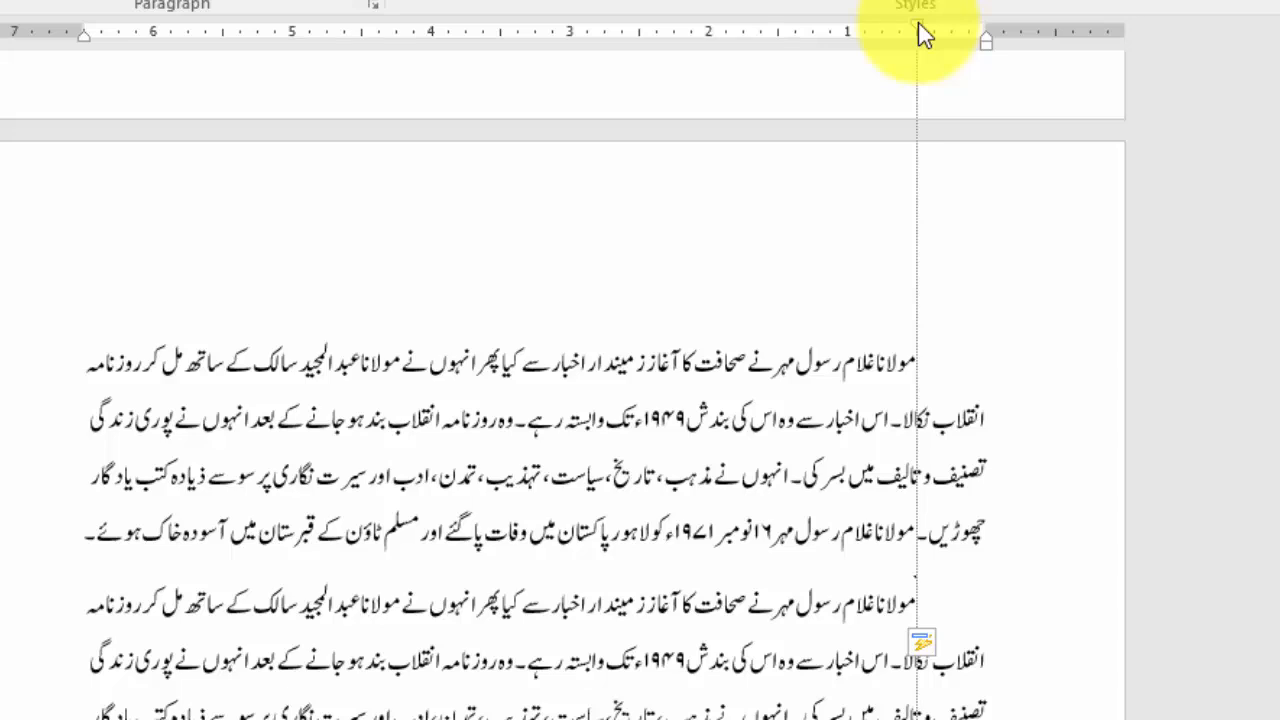
pyautogui.moveTo(918, 24); pyautogui.dragTo(918, 24)
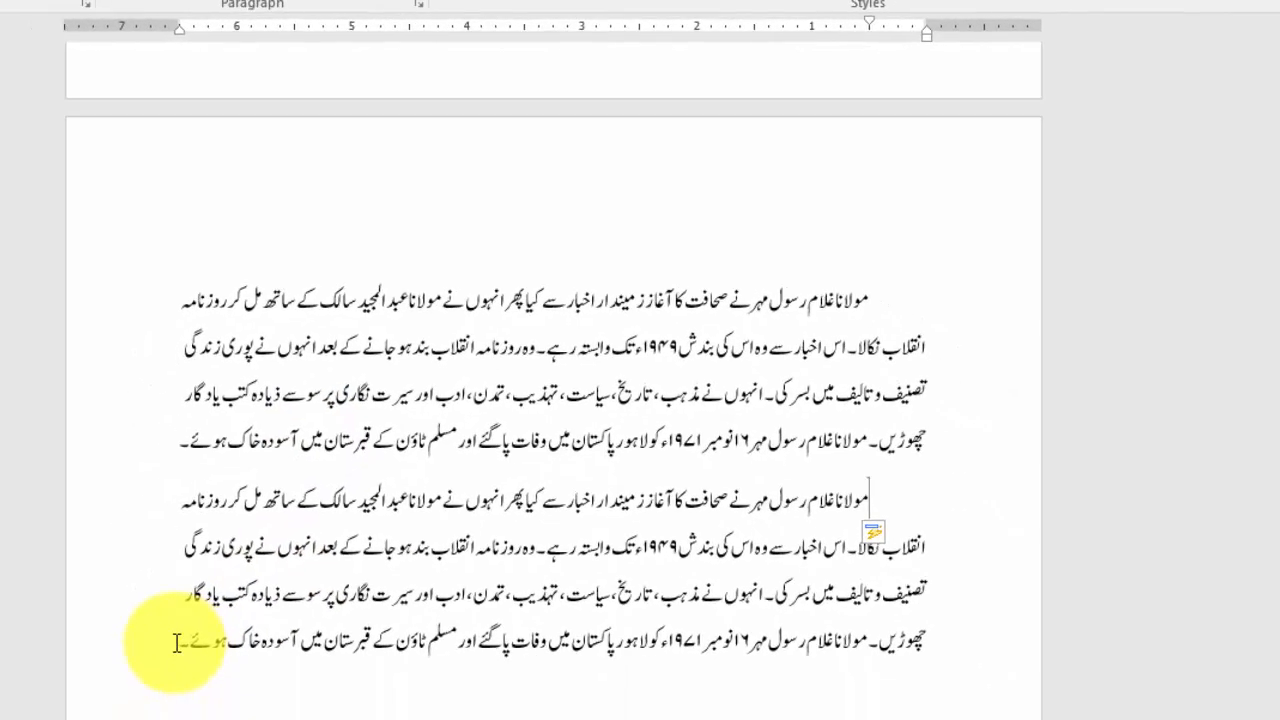
# Justify both paragraphs of the passage so their lines fill the full text width
pyautogui.moveTo(176, 642); pyautogui.dragTo(908, 286)
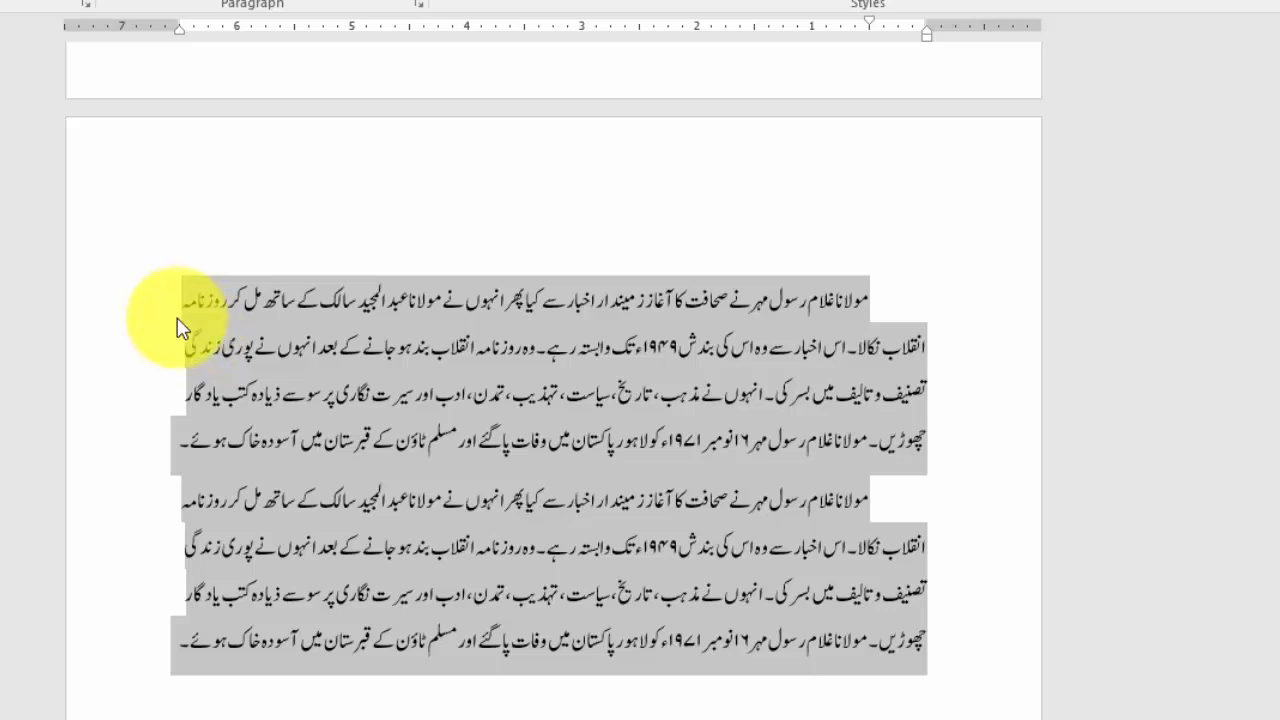
pyautogui.hotkey('ctrl', 'j')
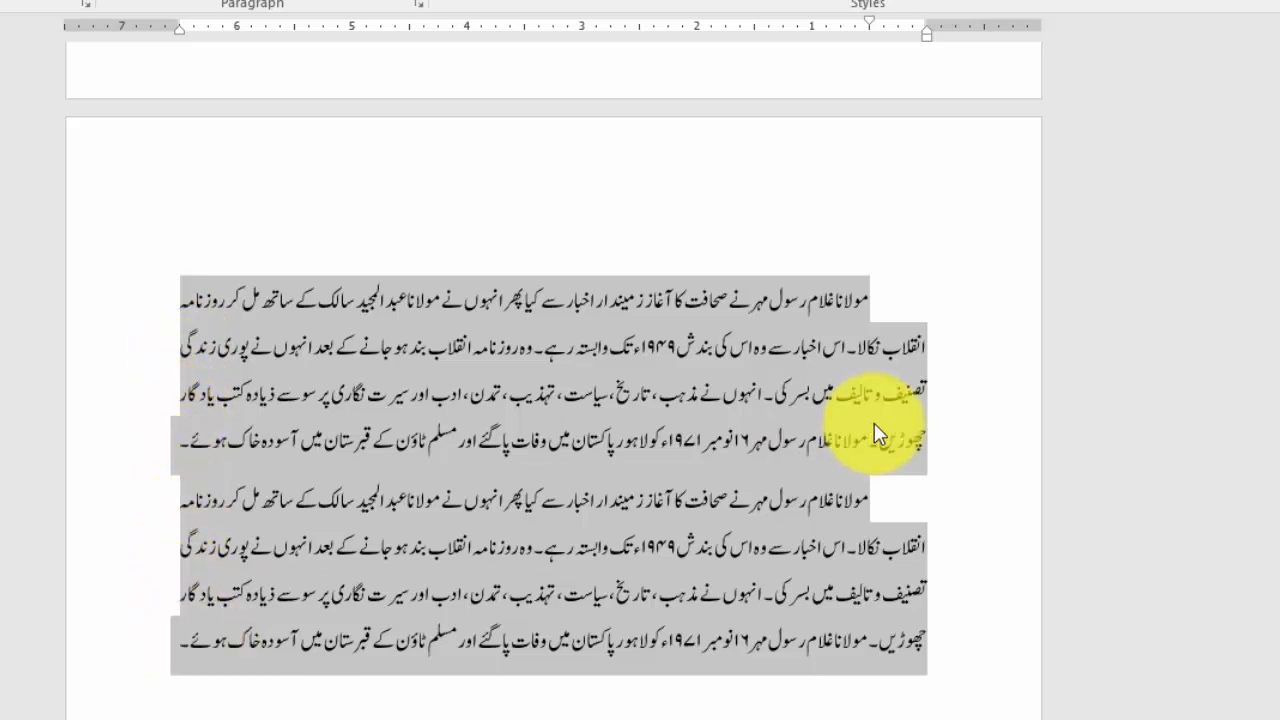
pyautogui.click(448, 470)
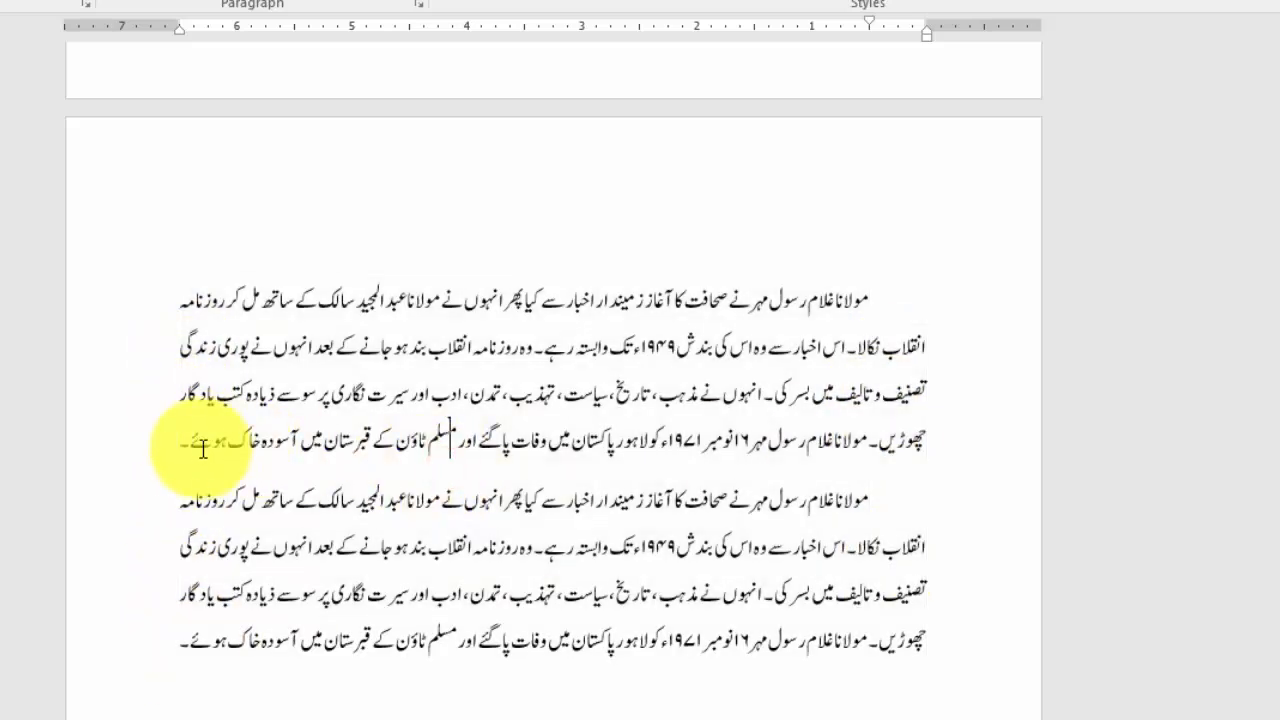
pyautogui.click(173, 440)
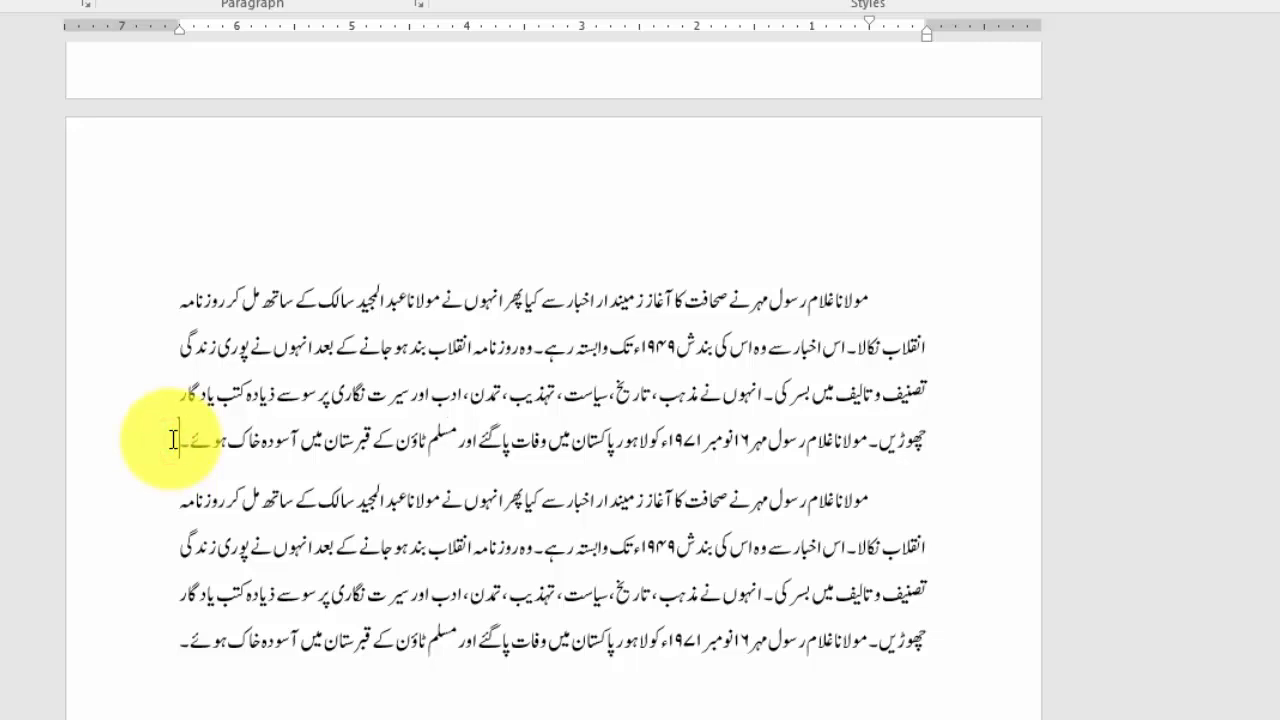
pyautogui.moveTo(172, 640); pyautogui.dragTo(937, 294)
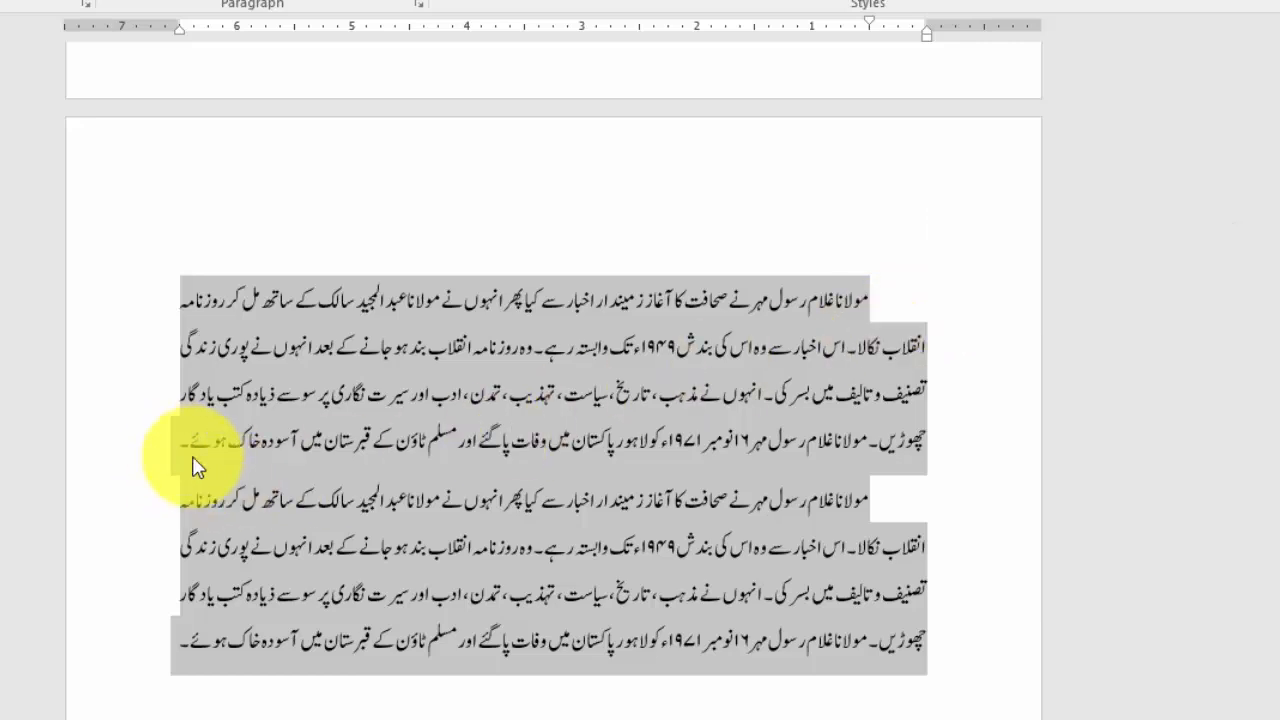
pyautogui.scroll(6, 489, 391)
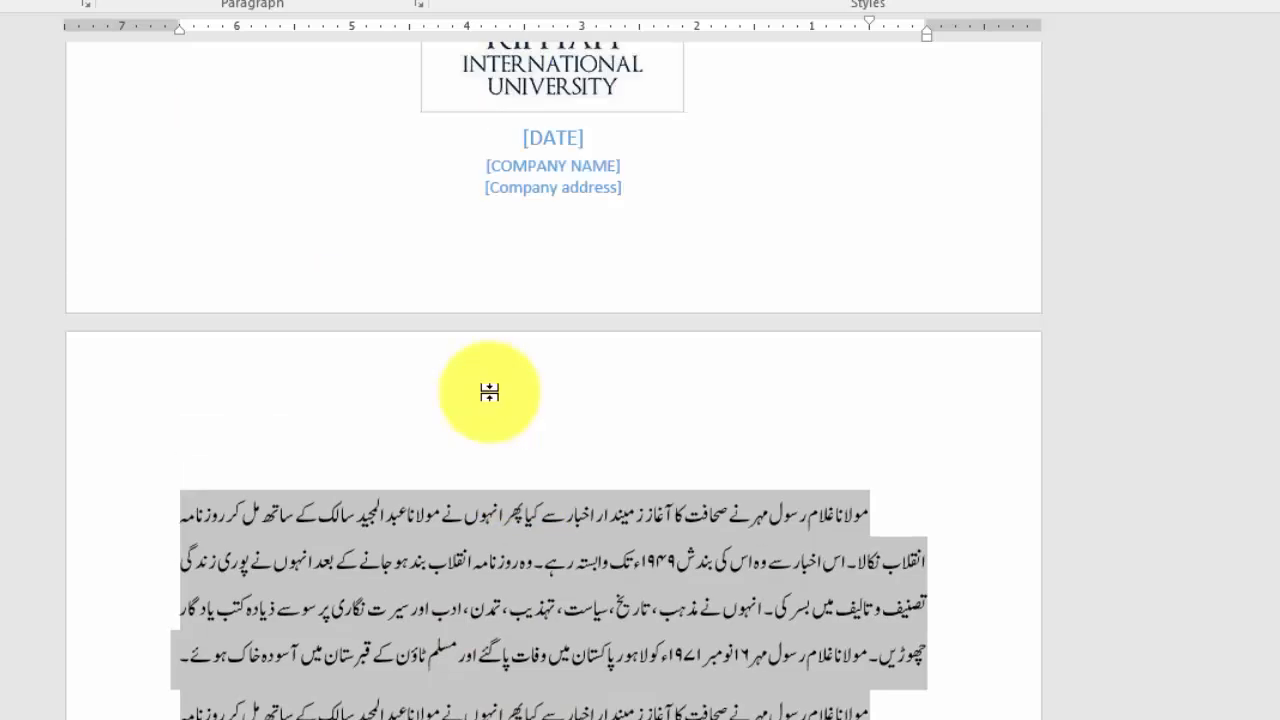
pyautogui.scroll(-9, 489, 400)
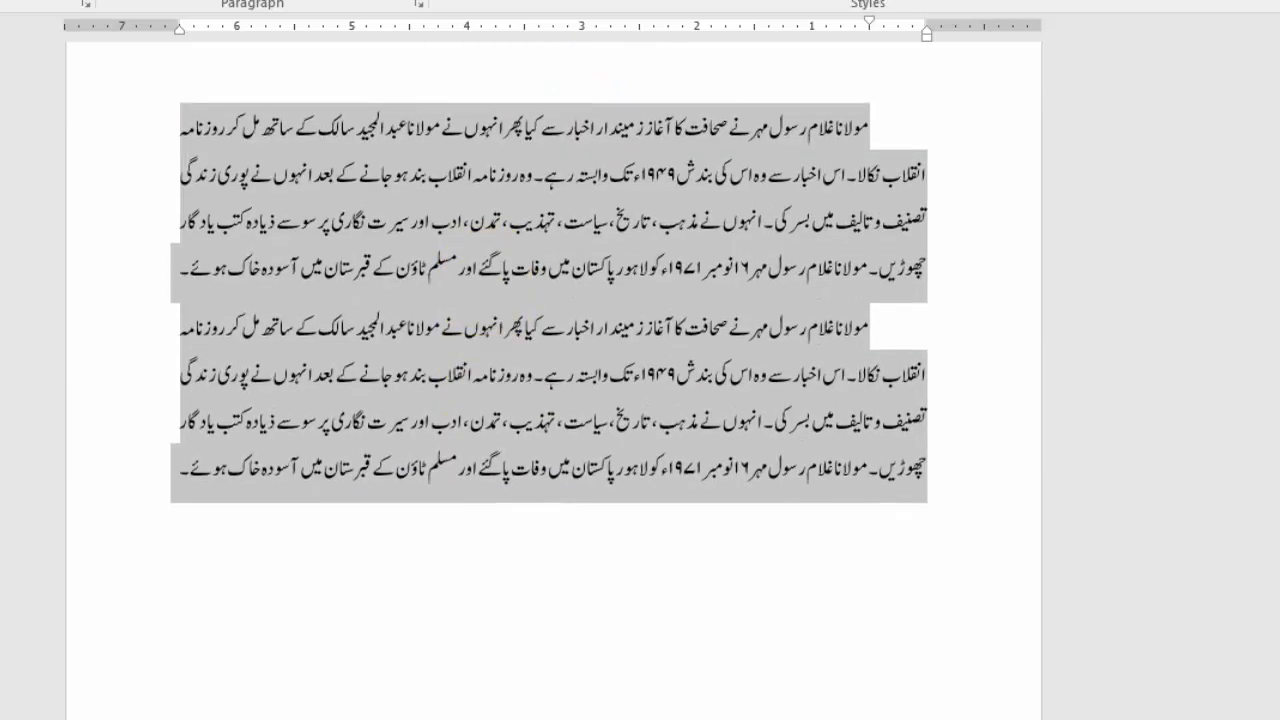
pyautogui.click(424, 226)
# Add a new line between the two paragraphs reading "اب مرے حال پہ کیوں تم کو پریشانی ہے"
pyautogui.click(168, 269)
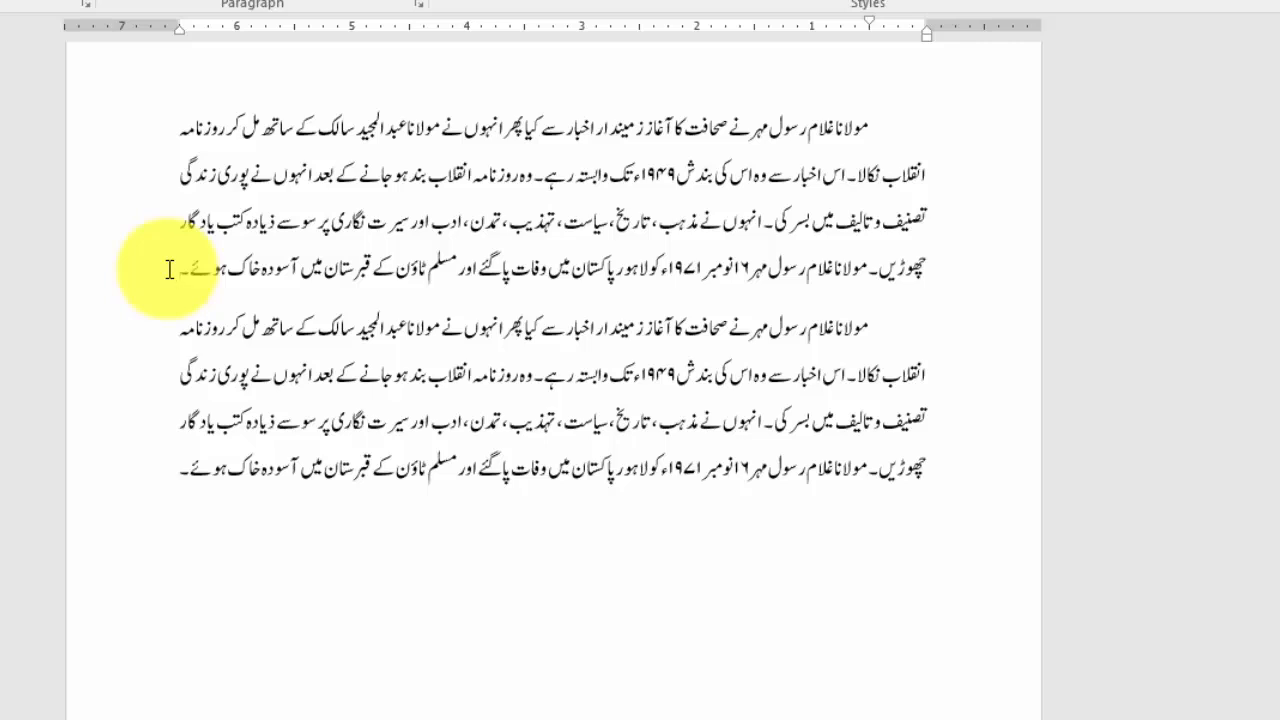
pyautogui.press('Return')
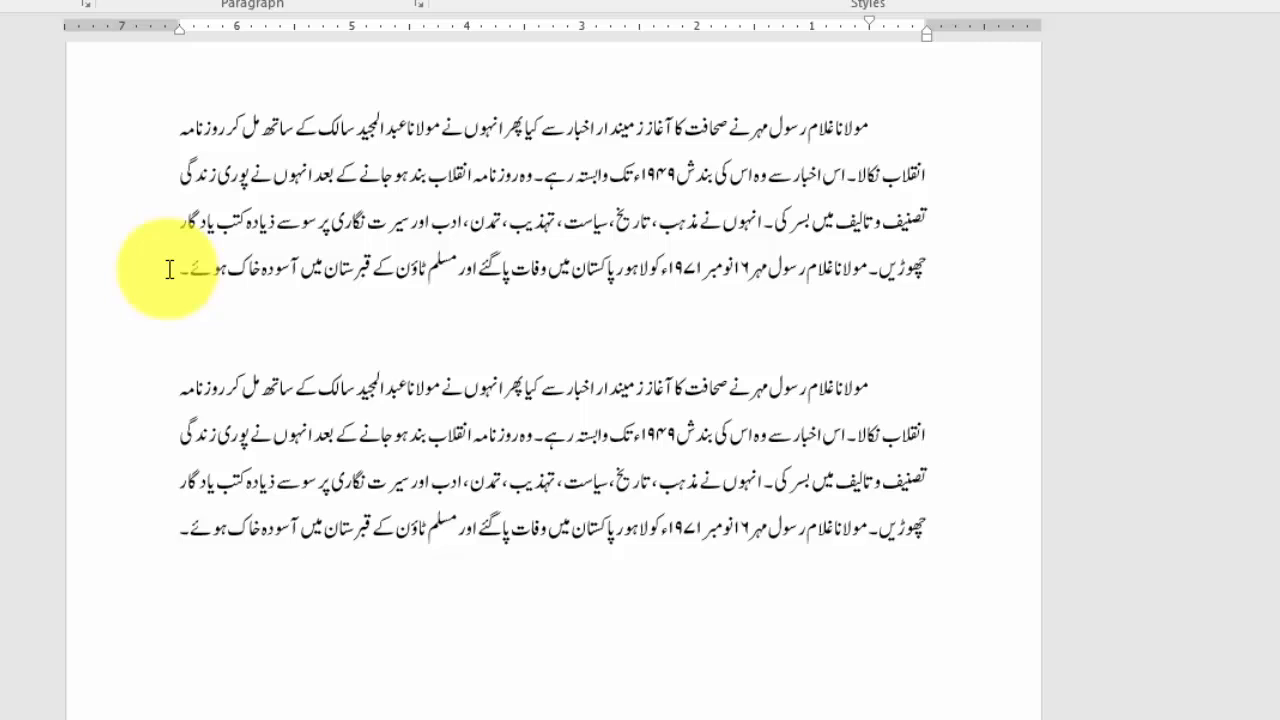
pyautogui.write('اب مرے حال پہ کو')
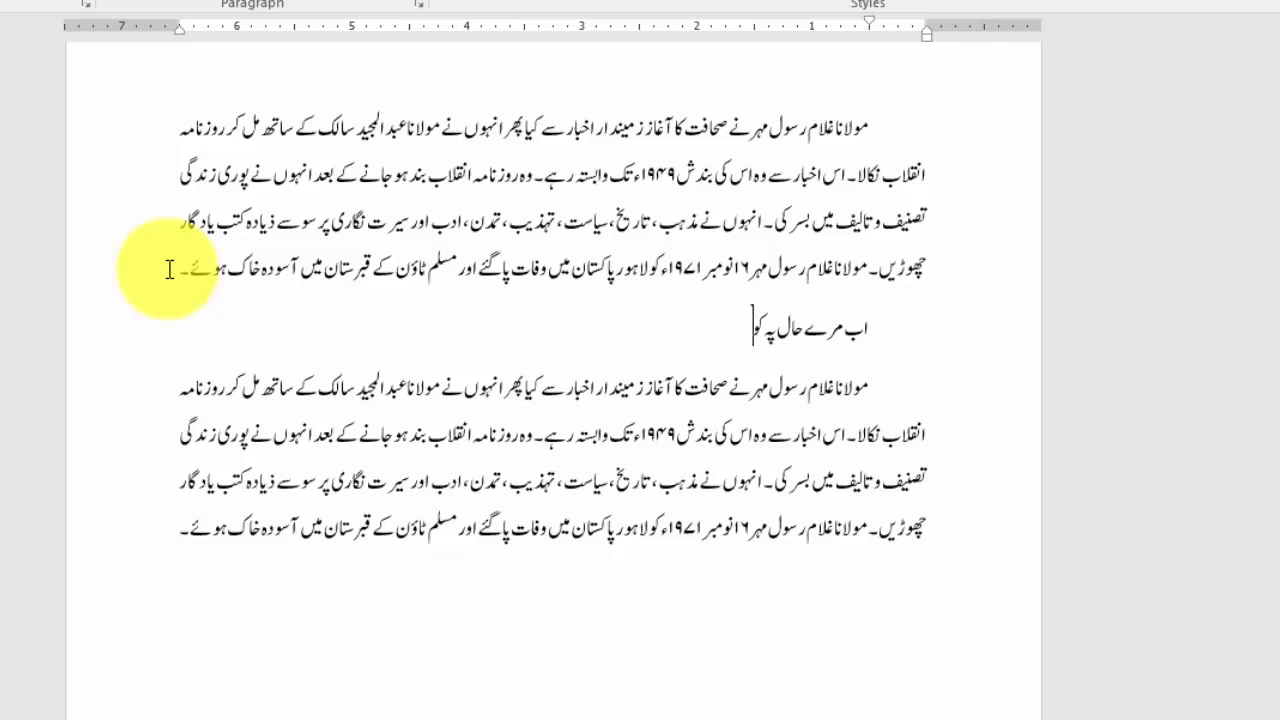
pyautogui.press('BackSpace')
pyautogui.write('یوں تم کو پری')
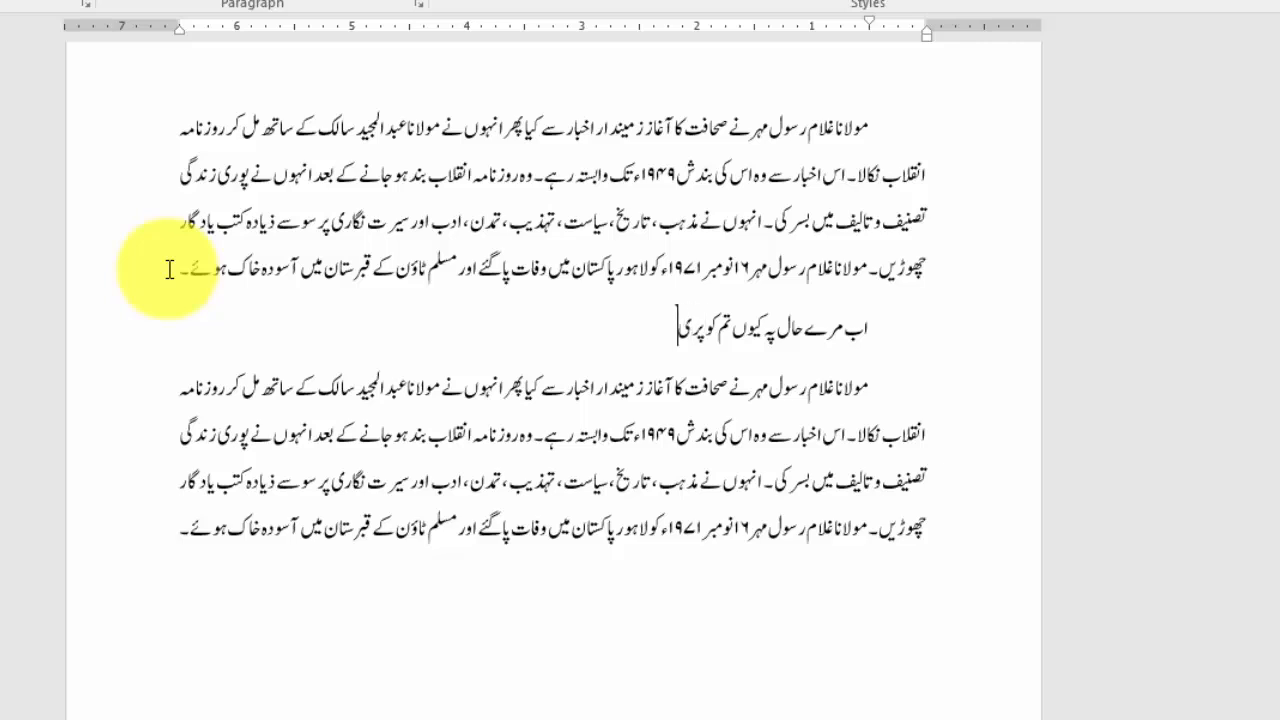
pyautogui.write('شانی ہے')
# Add the second verse line "اب تو تم مجھ سے محبت بھی نہیں کرتے" in its own paragraph below the first
pyautogui.press('Return')
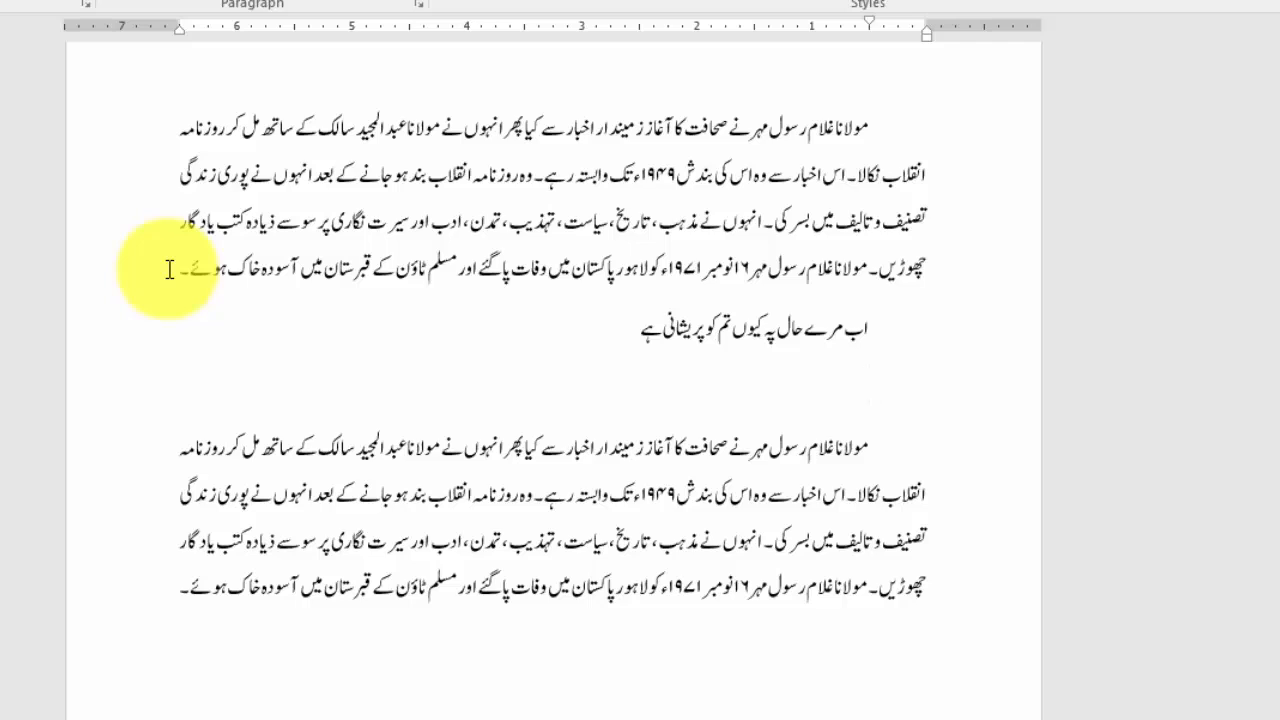
pyautogui.write('اب تم')
pyautogui.press('BackSpace')
pyautogui.write('و تم مجھ سے محبت بھی نہیں کرتے')
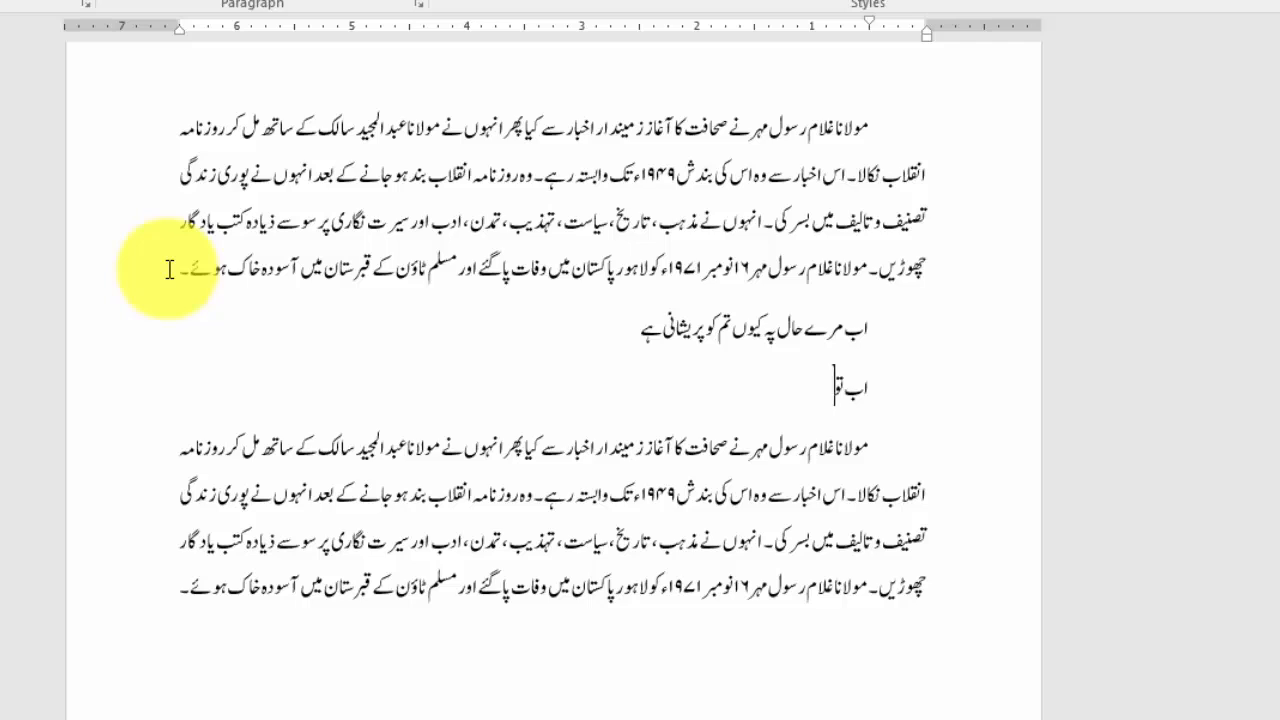
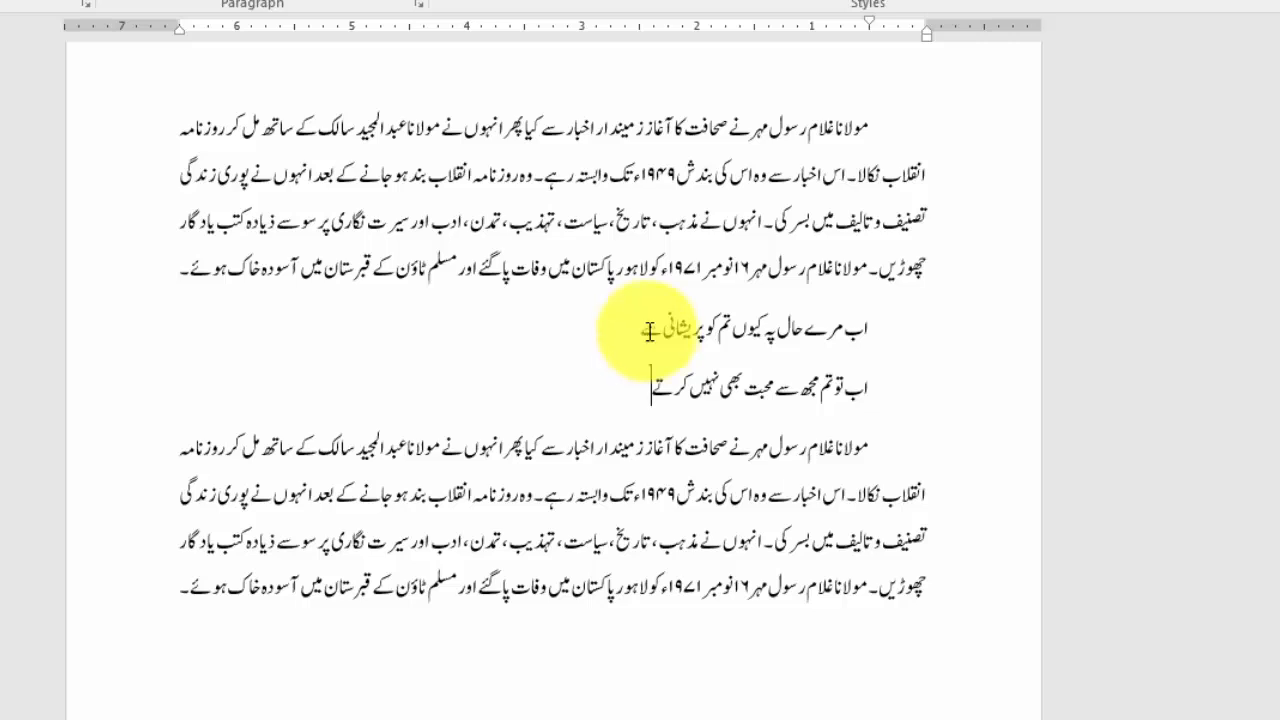
# Remove the space after the paragraph for both verse lines between the two passages
pyautogui.moveTo(643, 383); pyautogui.dragTo(897, 325)
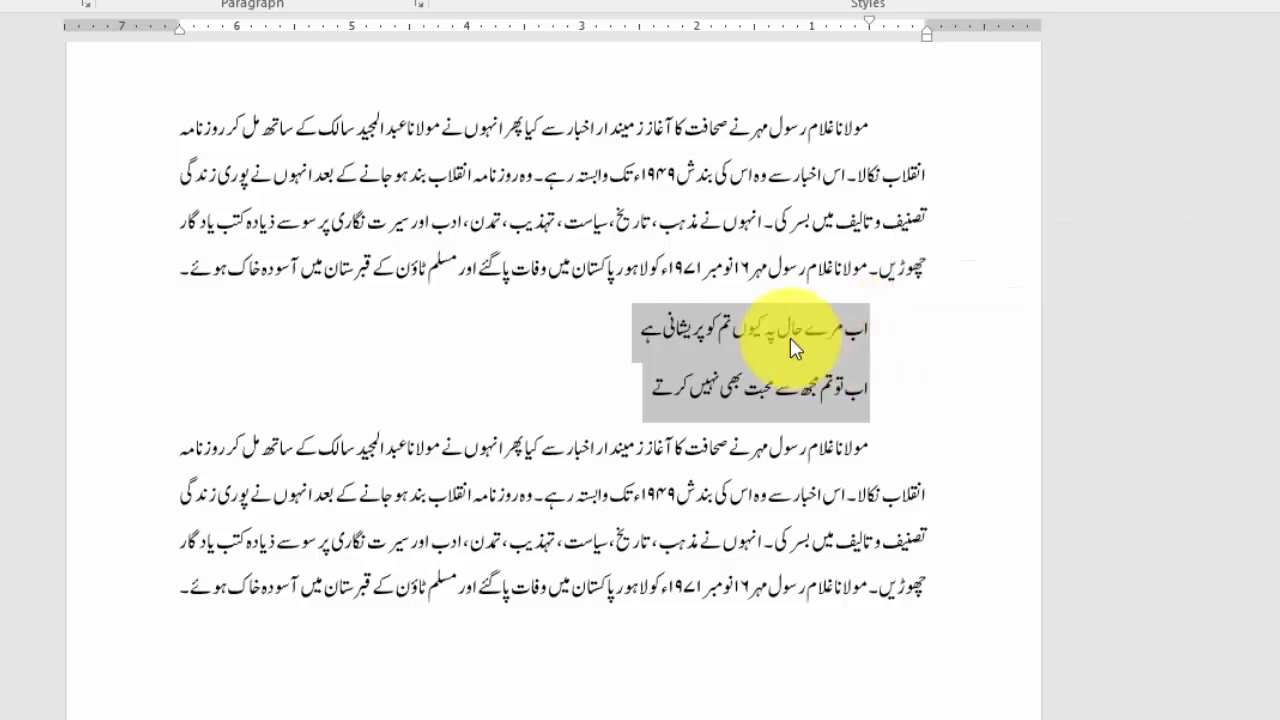
pyautogui.click(829, 647)
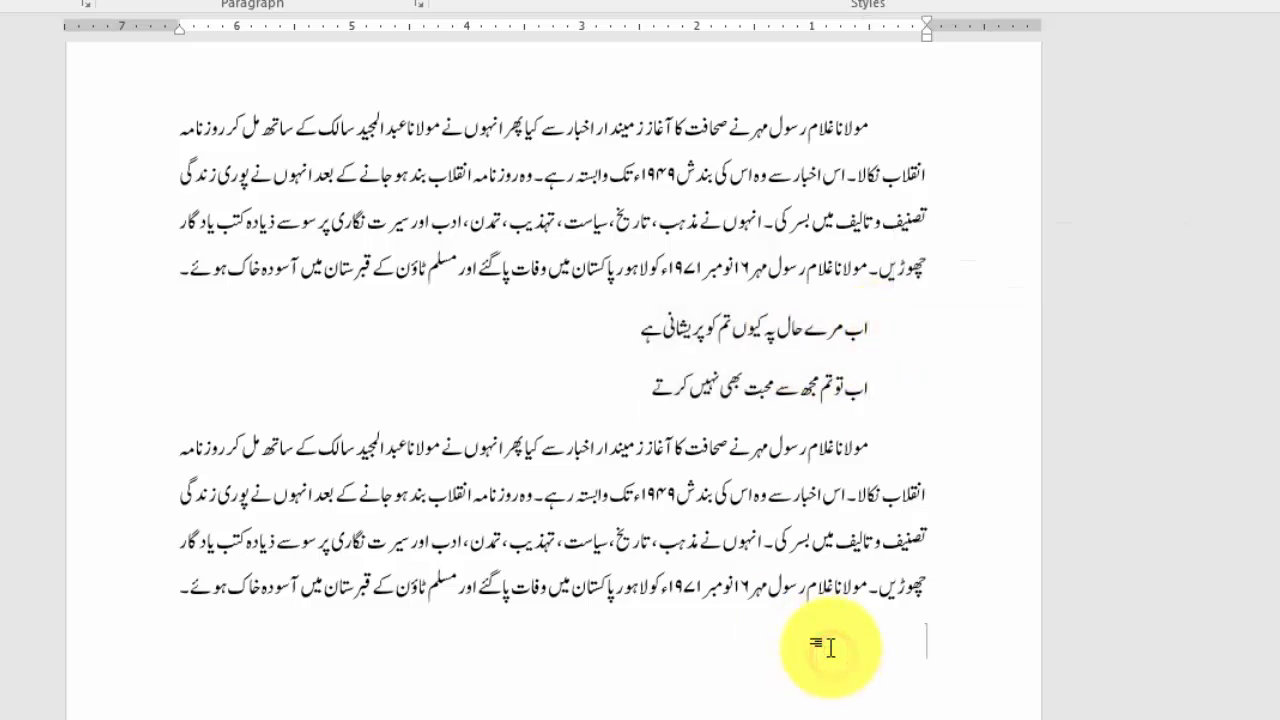
pyautogui.scroll(-3, 829, 647)
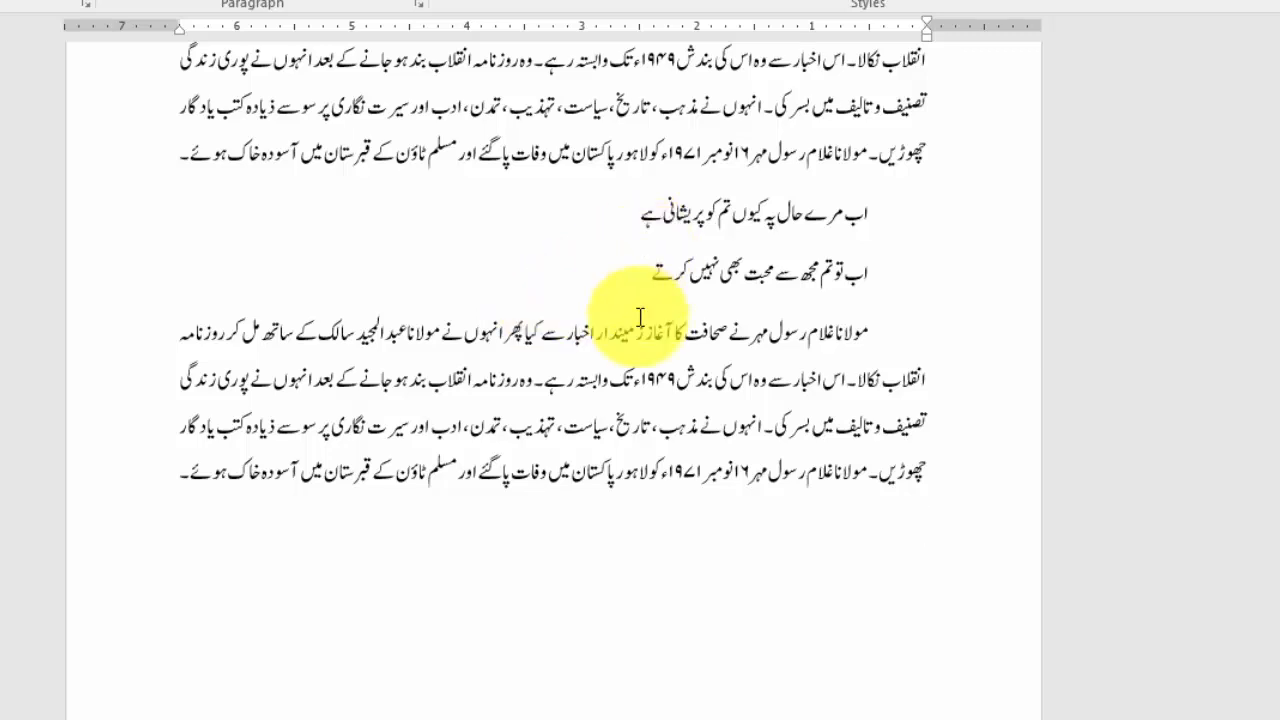
pyautogui.moveTo(651, 272); pyautogui.dragTo(903, 222)
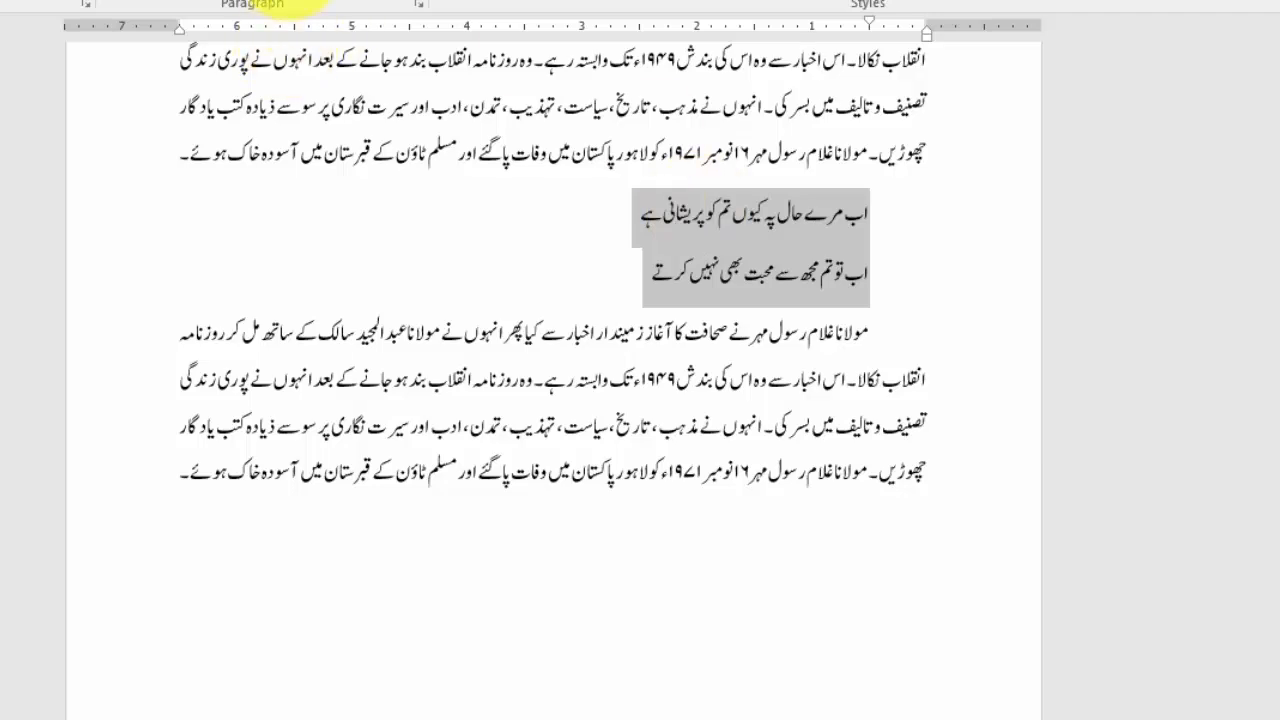
pyautogui.click(312, 82)
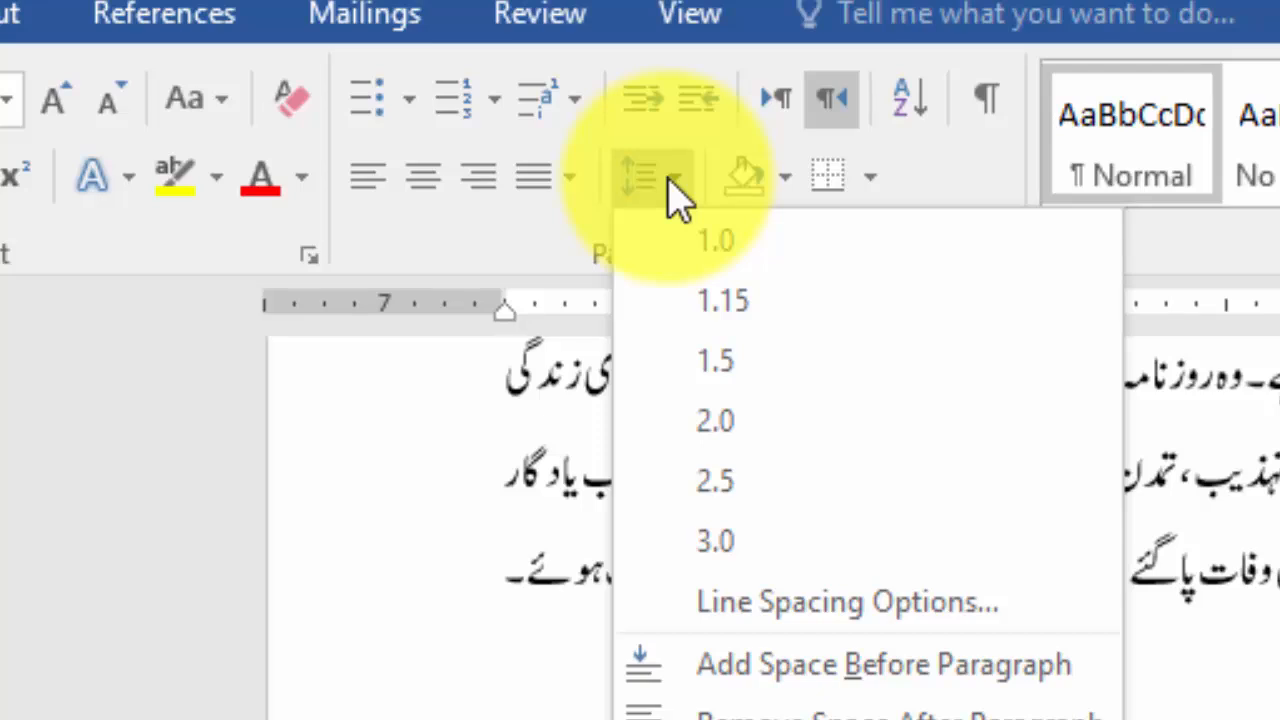
pyautogui.click(706, 716)
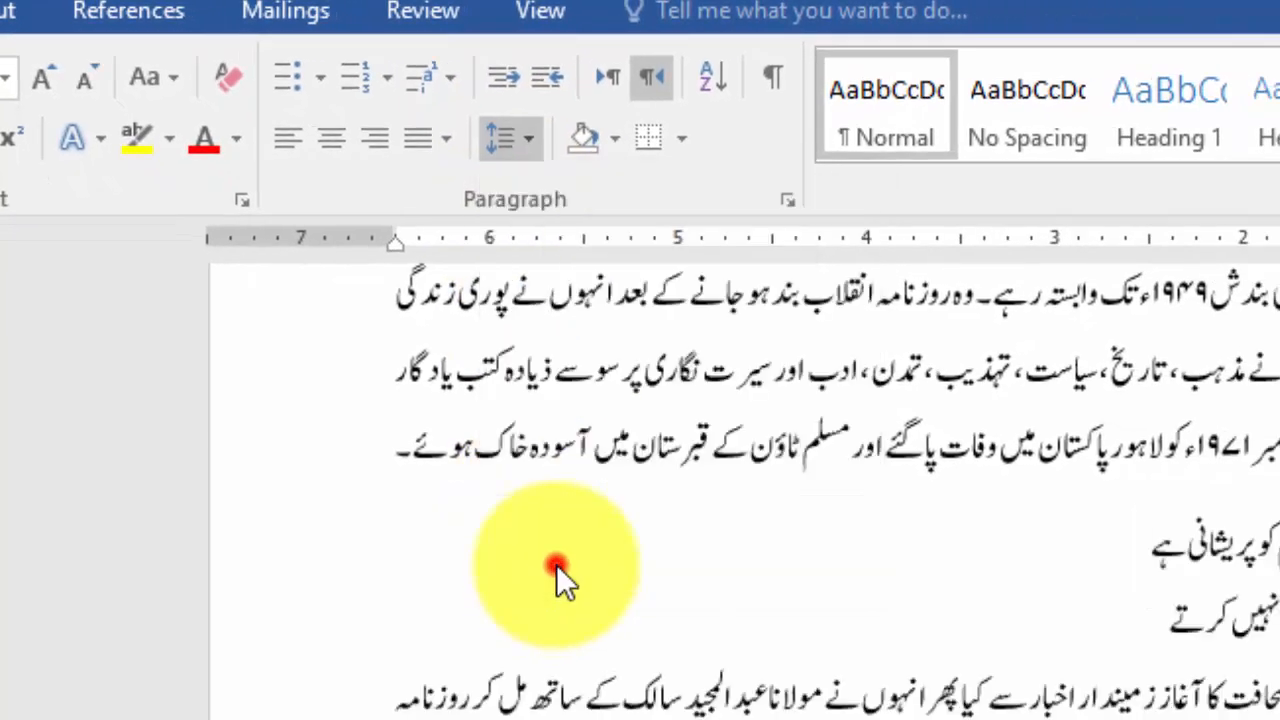
# Insert a blank line after the couplet and set the line spacing of its two lines to 1.0
pyautogui.click(1159, 612)
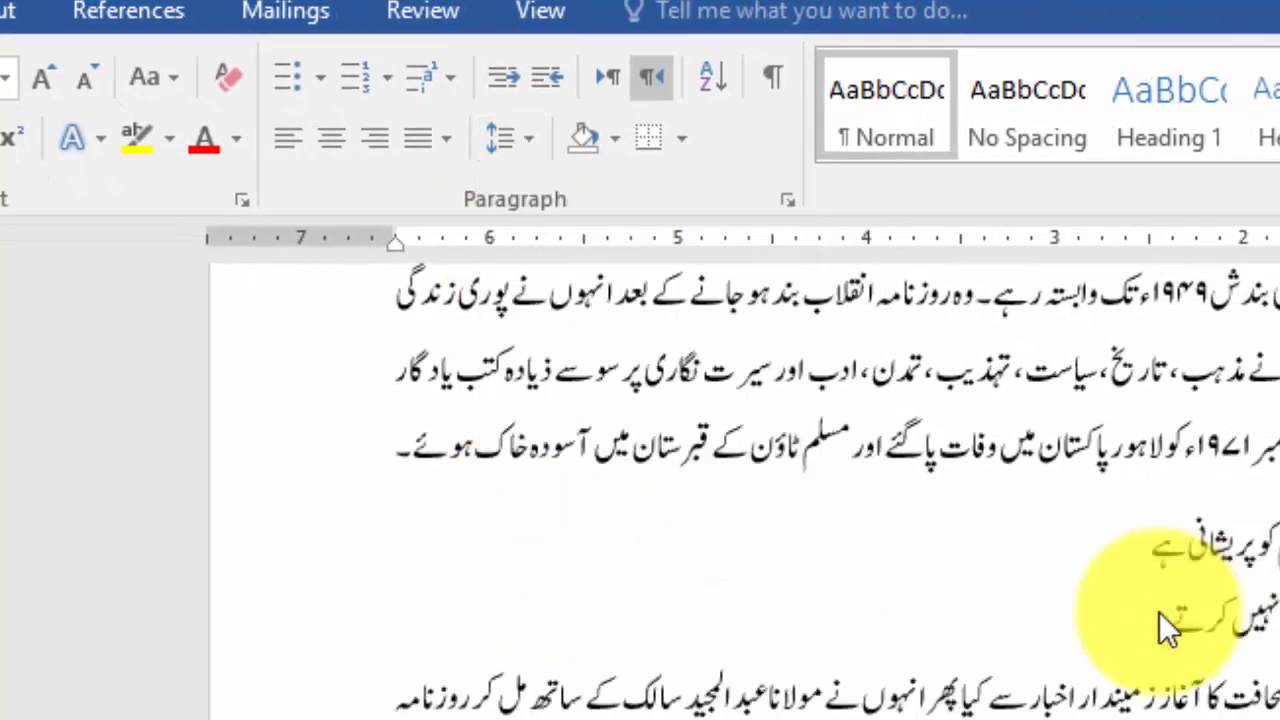
pyautogui.tripleClick(1148, 617)
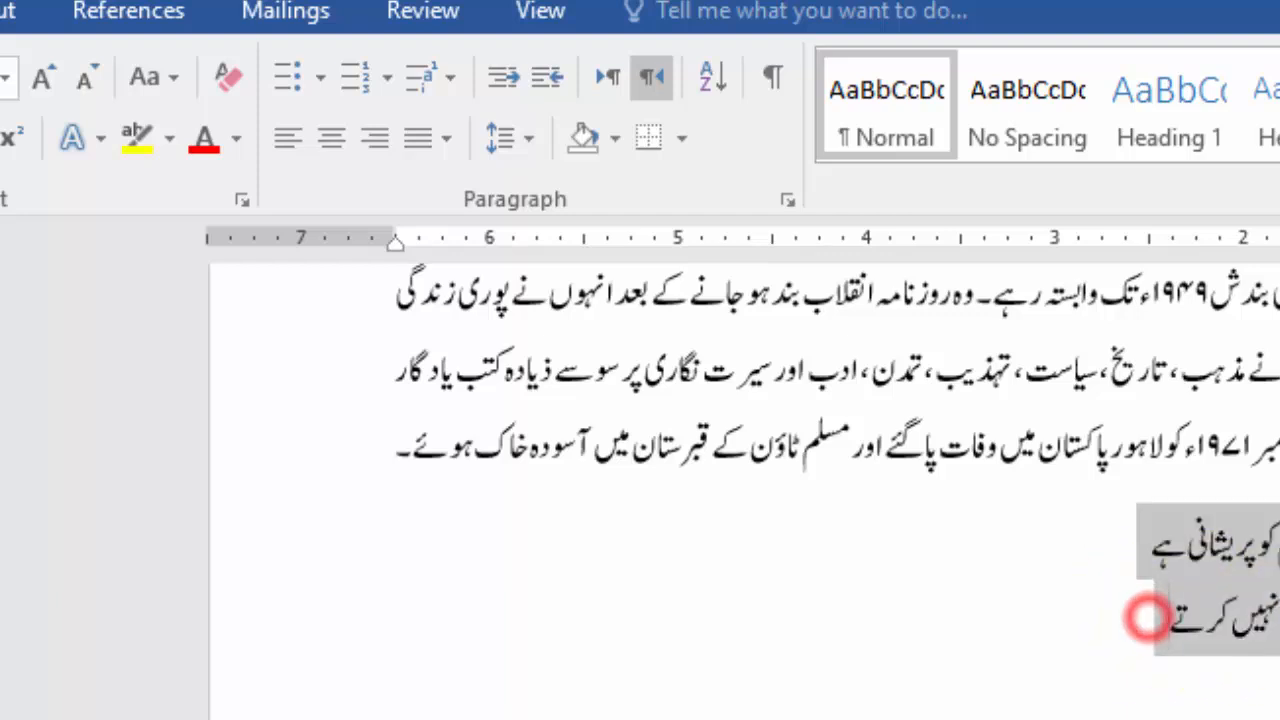
pyautogui.click(517, 140)
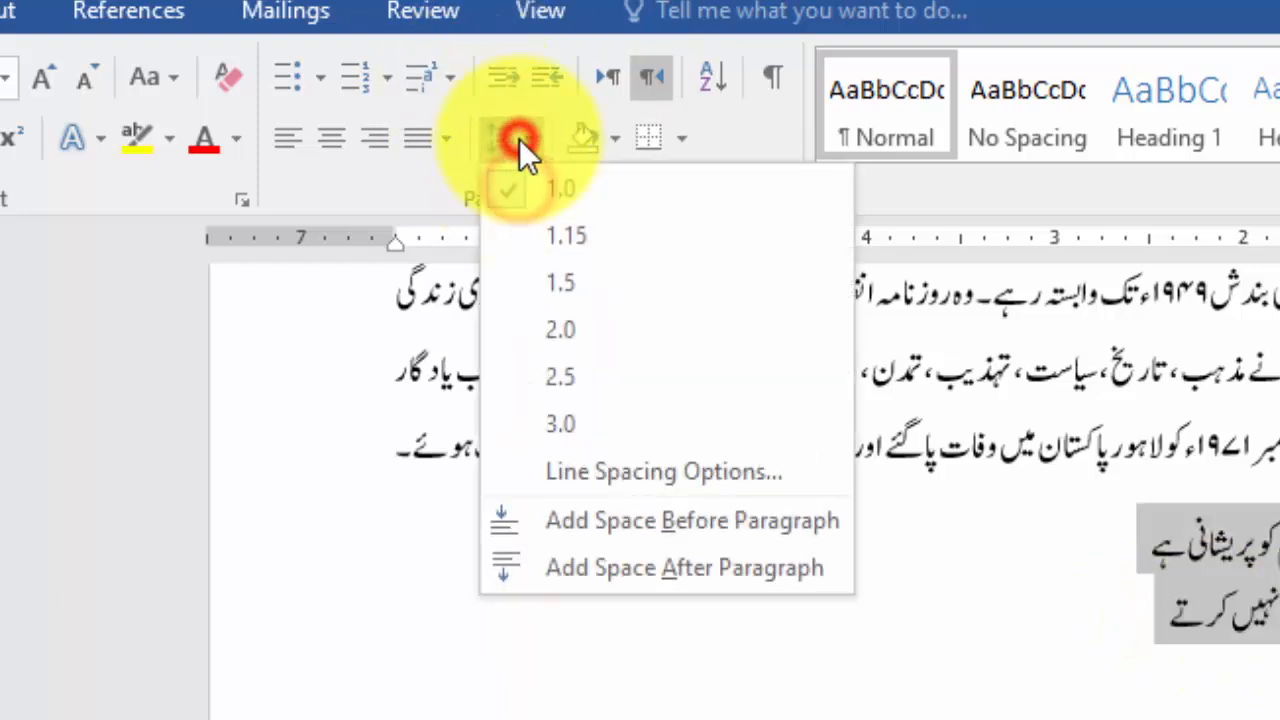
pyautogui.click(1068, 583)
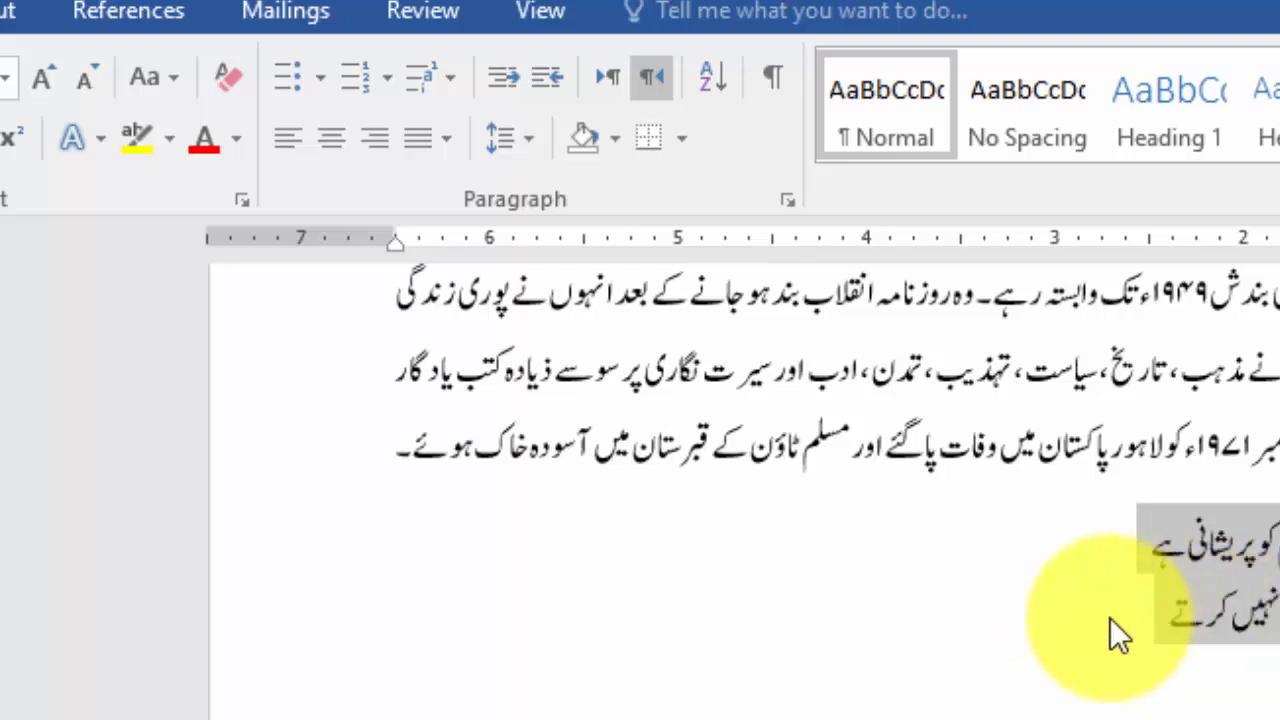
# Center both lines of the couplet between the two justified paragraphs
pyautogui.click(330, 146)
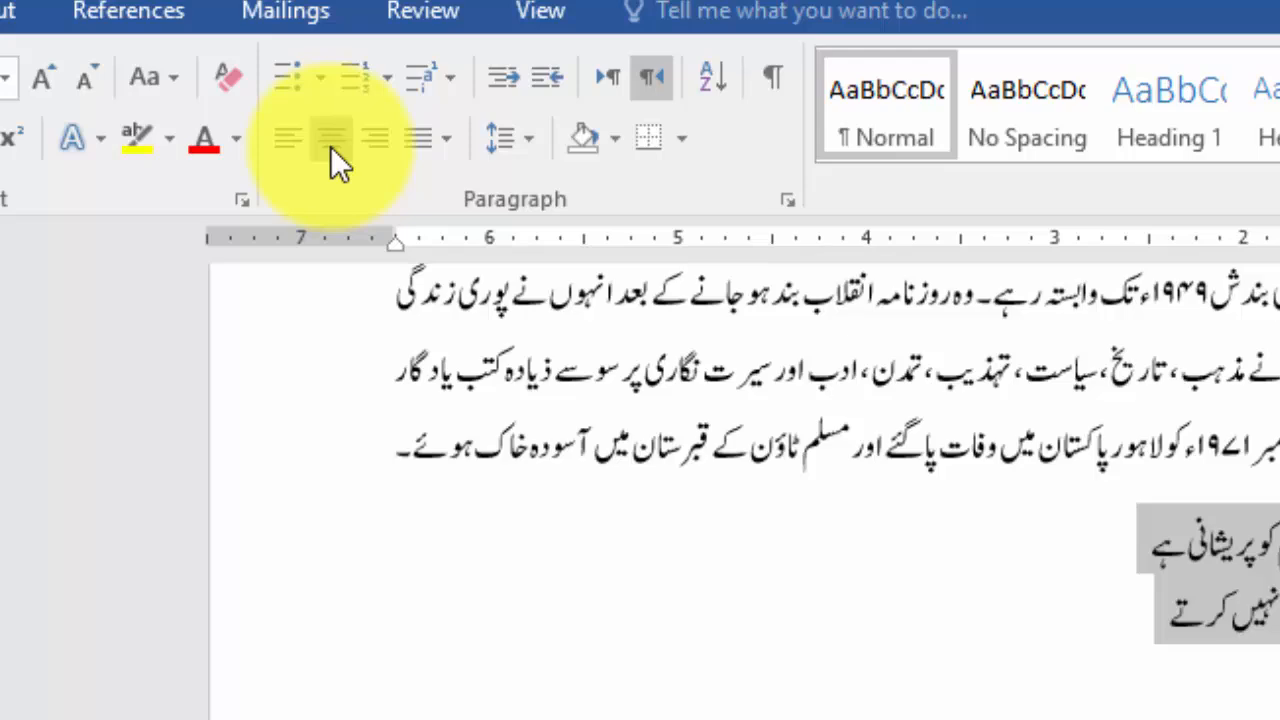
pyautogui.click(330, 146)
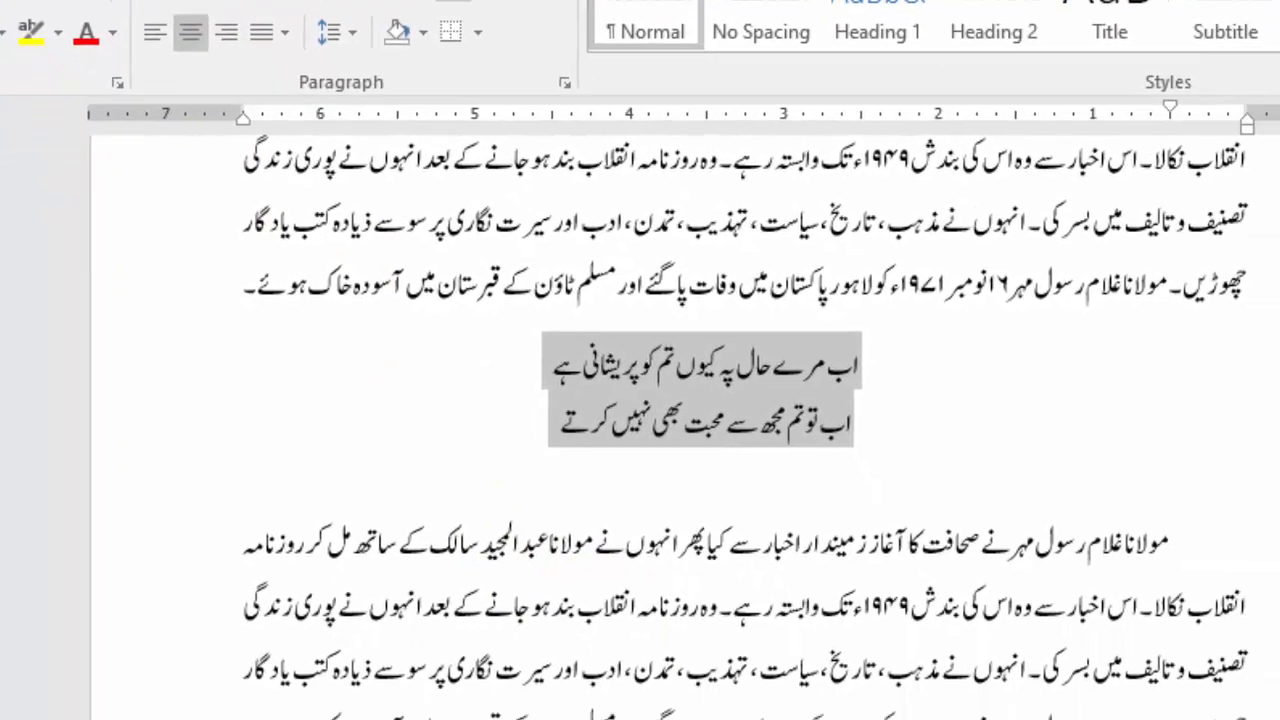
pyautogui.click(703, 712)
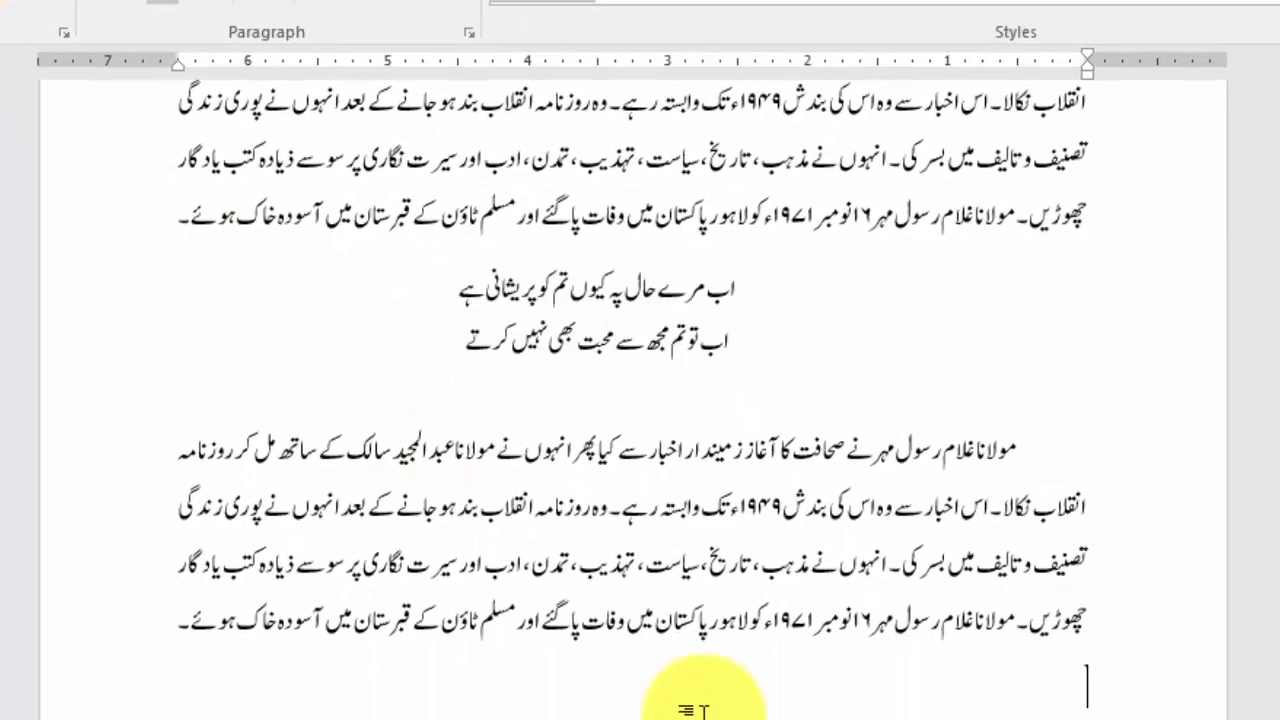
# Remove the blank line below the couplet and add space after the second verse line's paragraph
pyautogui.scroll(3, 703, 712)
pyautogui.click(467, 624)
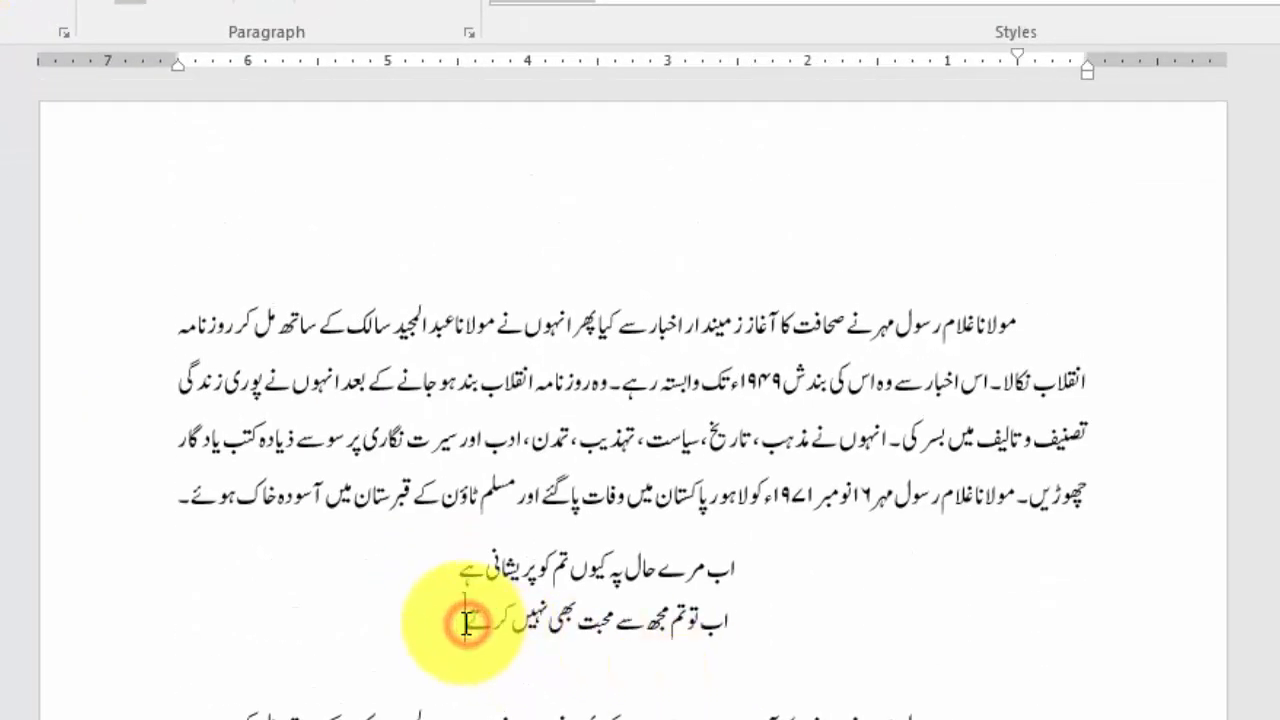
pyautogui.click(286, 6)
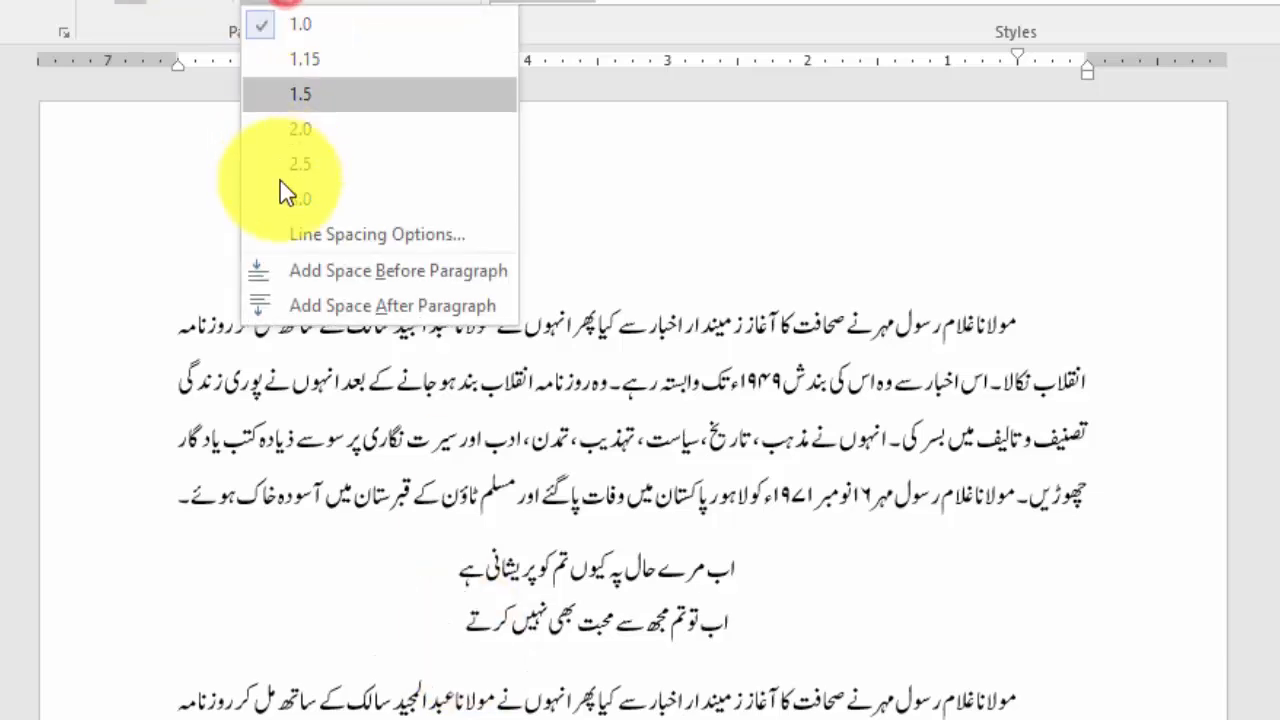
pyautogui.click(288, 305)
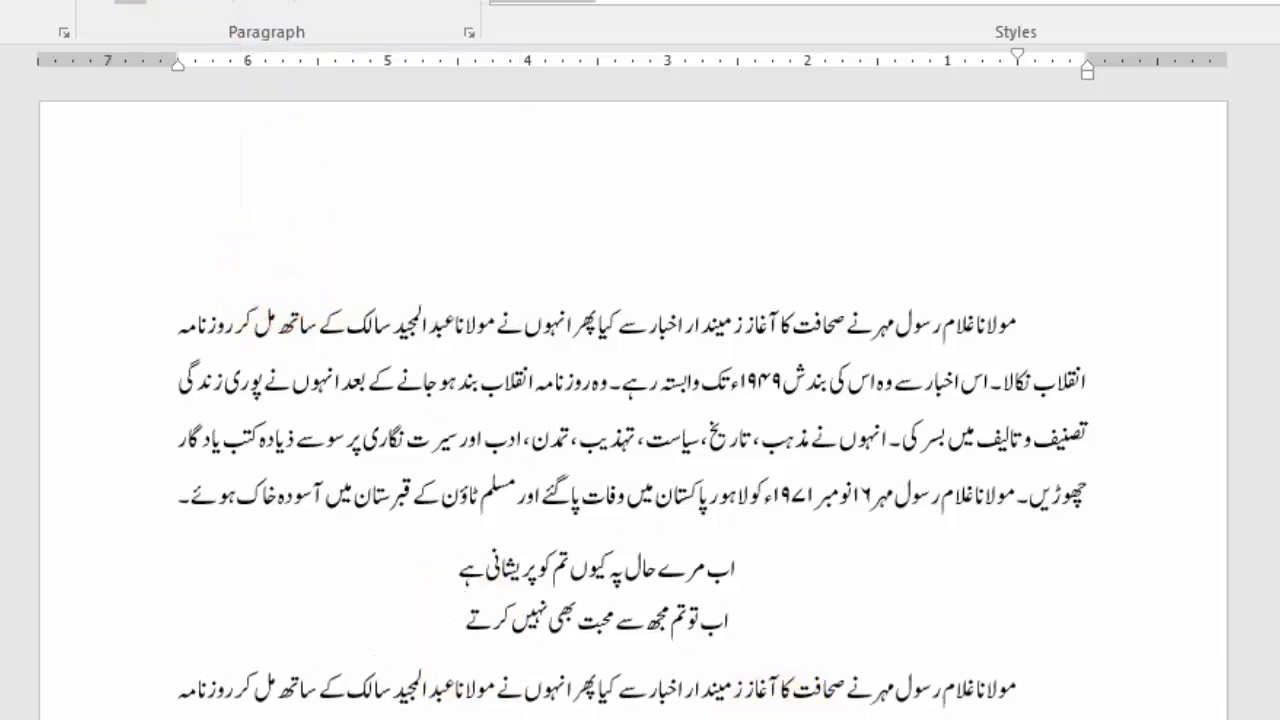
# Enclose the couplet in double quotation marks, opening before its first line and closing after its second
pyautogui.click(784, 616)
pyautogui.click(743, 562)
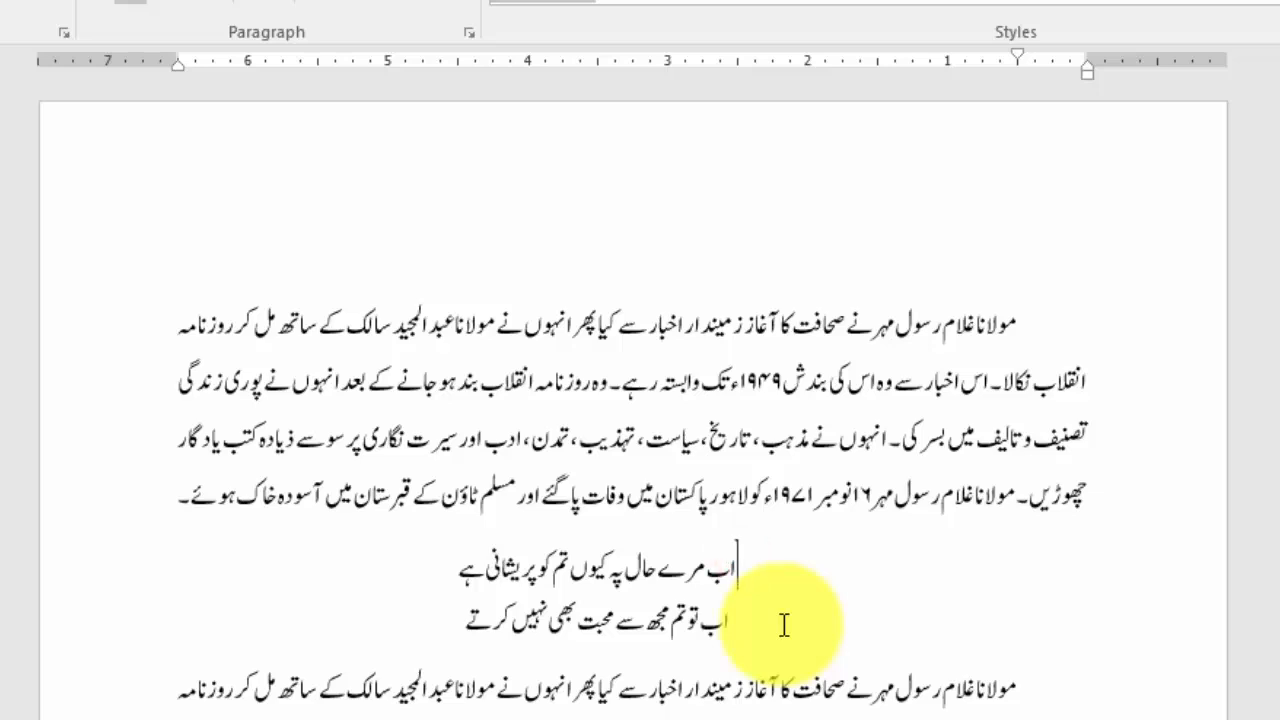
pyautogui.write('"')
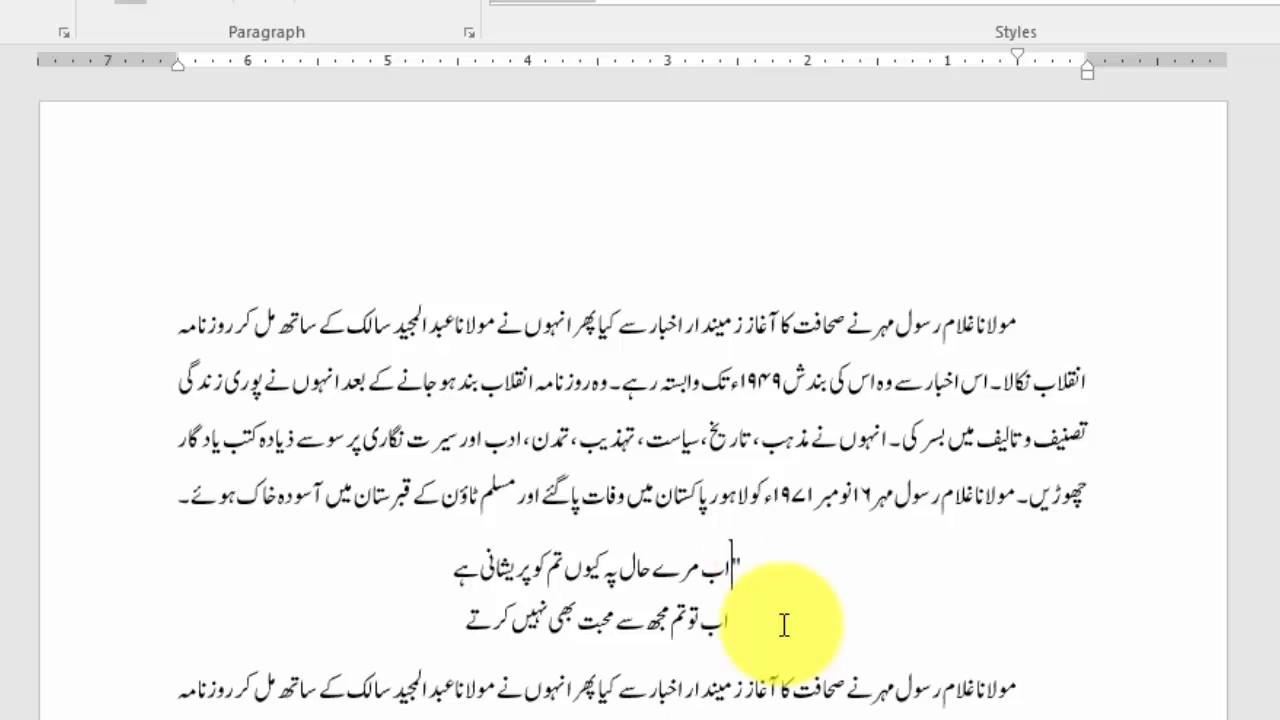
pyautogui.click(466, 622)
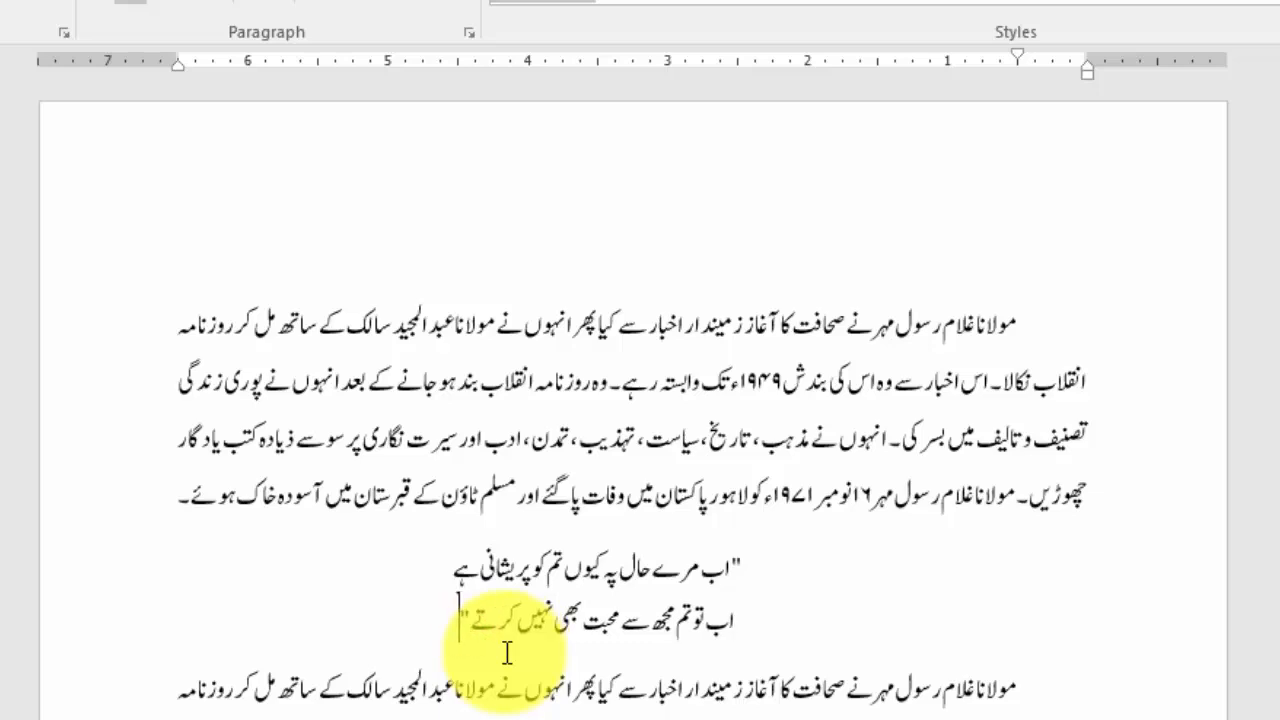
pyautogui.write('"')
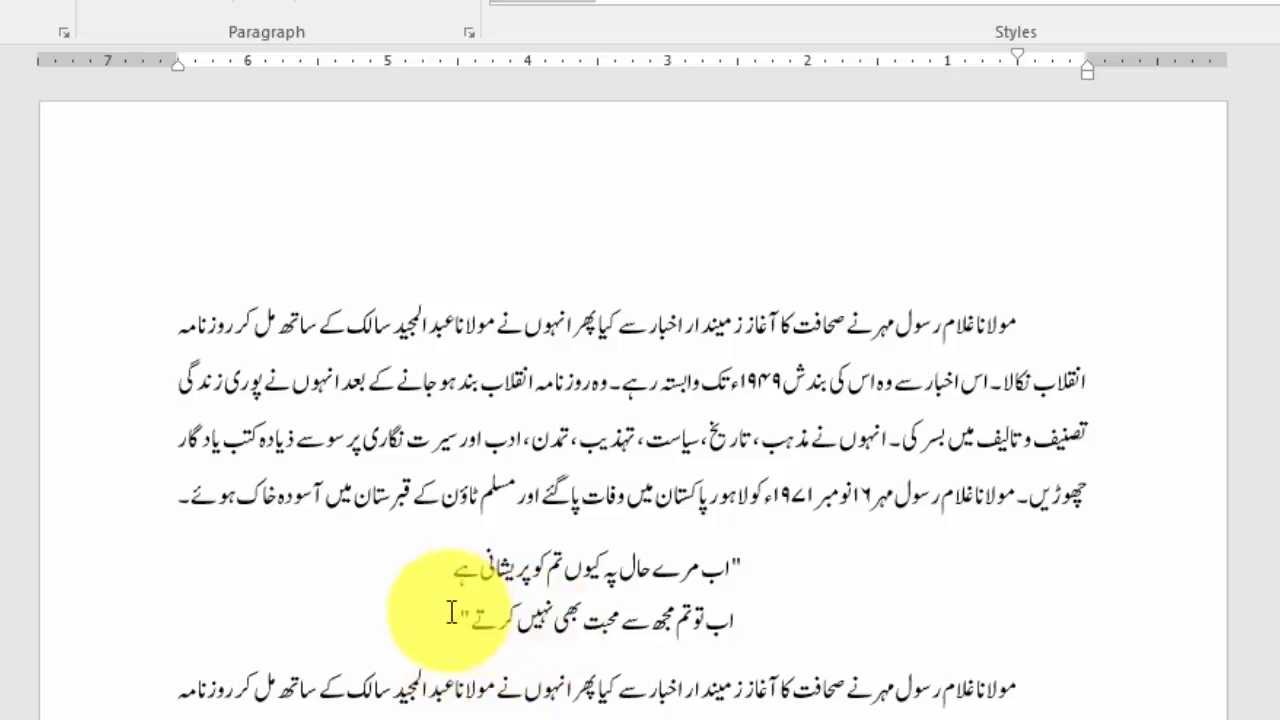
# Insert a blank line below the quoted couplet and right-align it
pyautogui.click(450, 612)
pyautogui.press('Return')
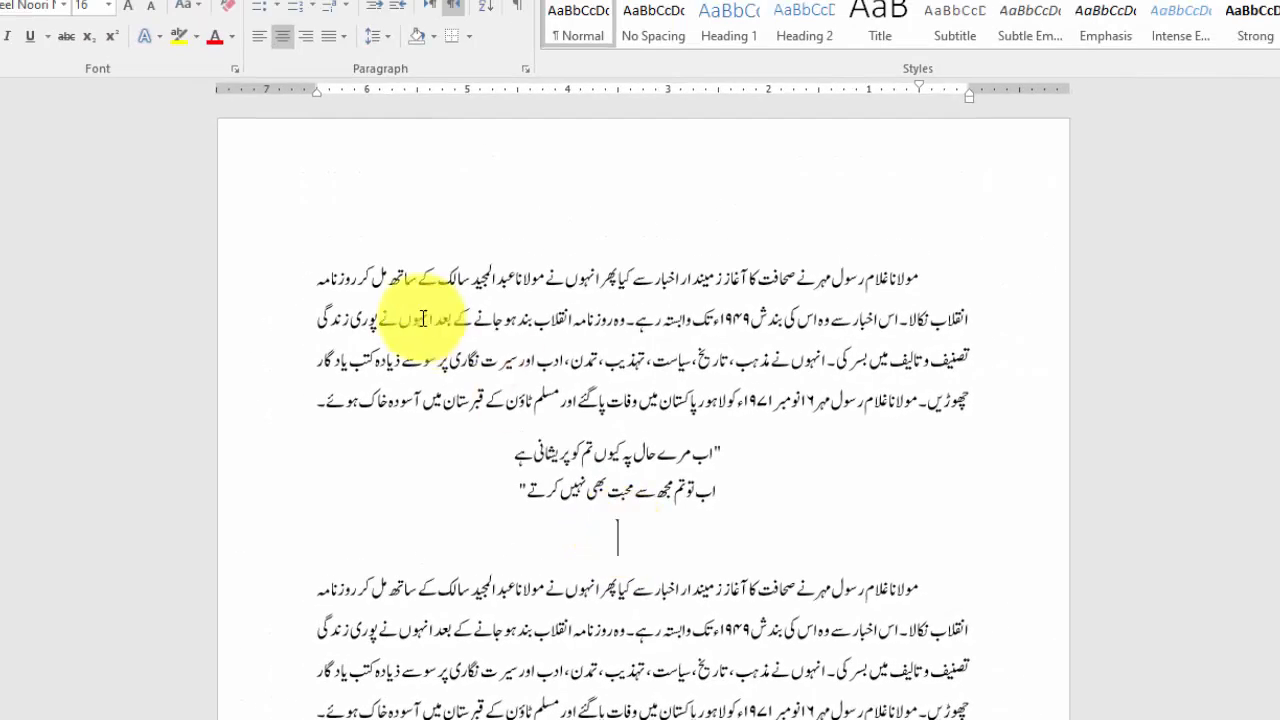
pyautogui.click(307, 38)
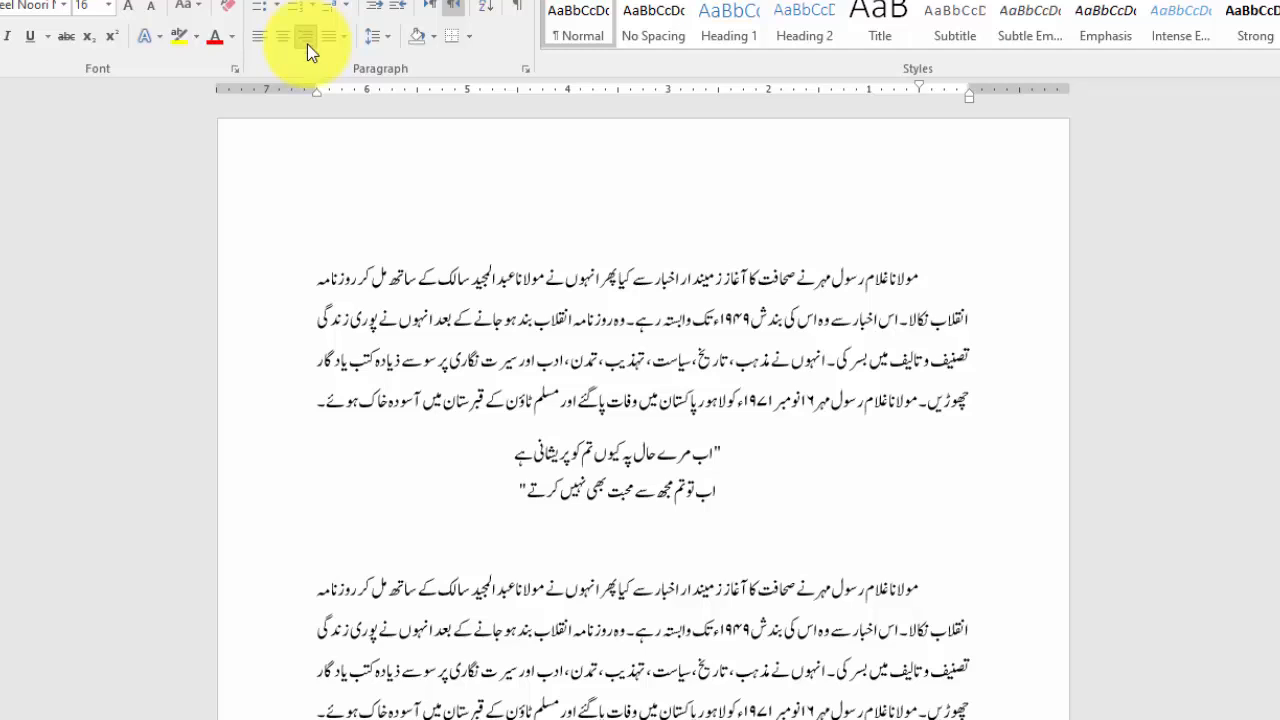
# Examine how the digits of the years and the date are written in the first passage
pyautogui.scroll(-2, 743, 445)
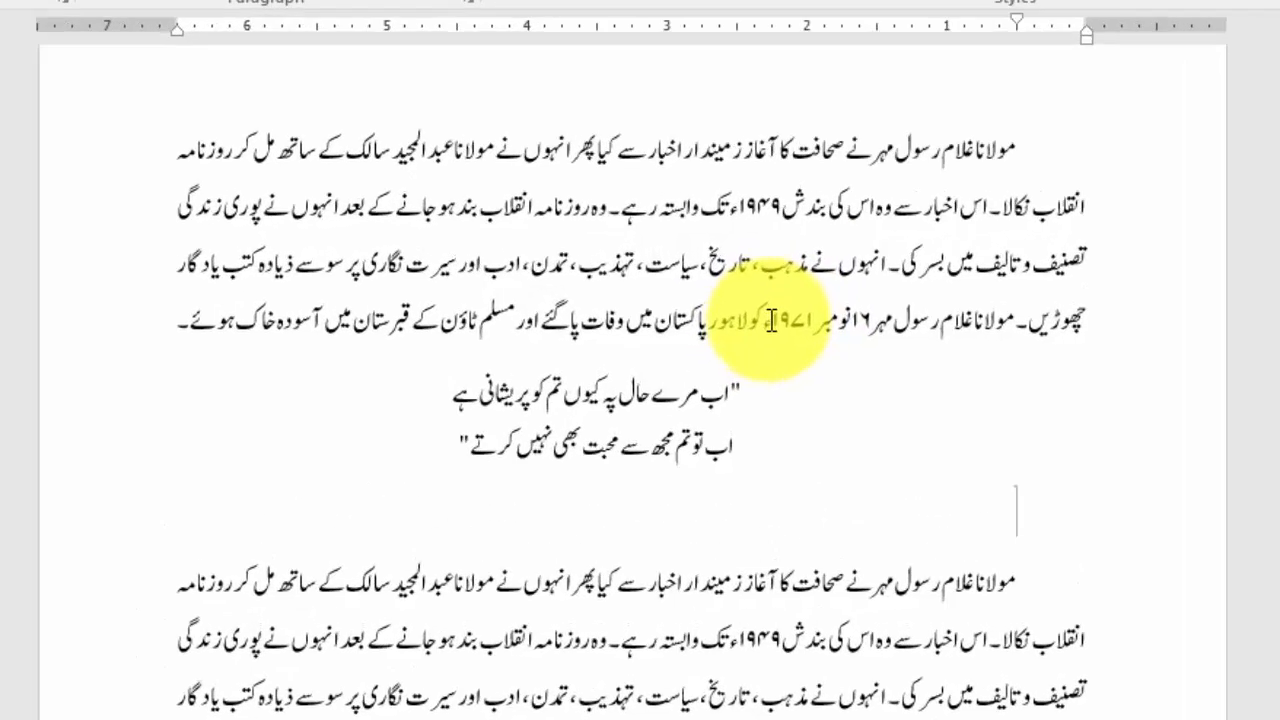
pyautogui.click(753, 300)
pyautogui.moveTo(897, 355); pyautogui.dragTo(914, 350)
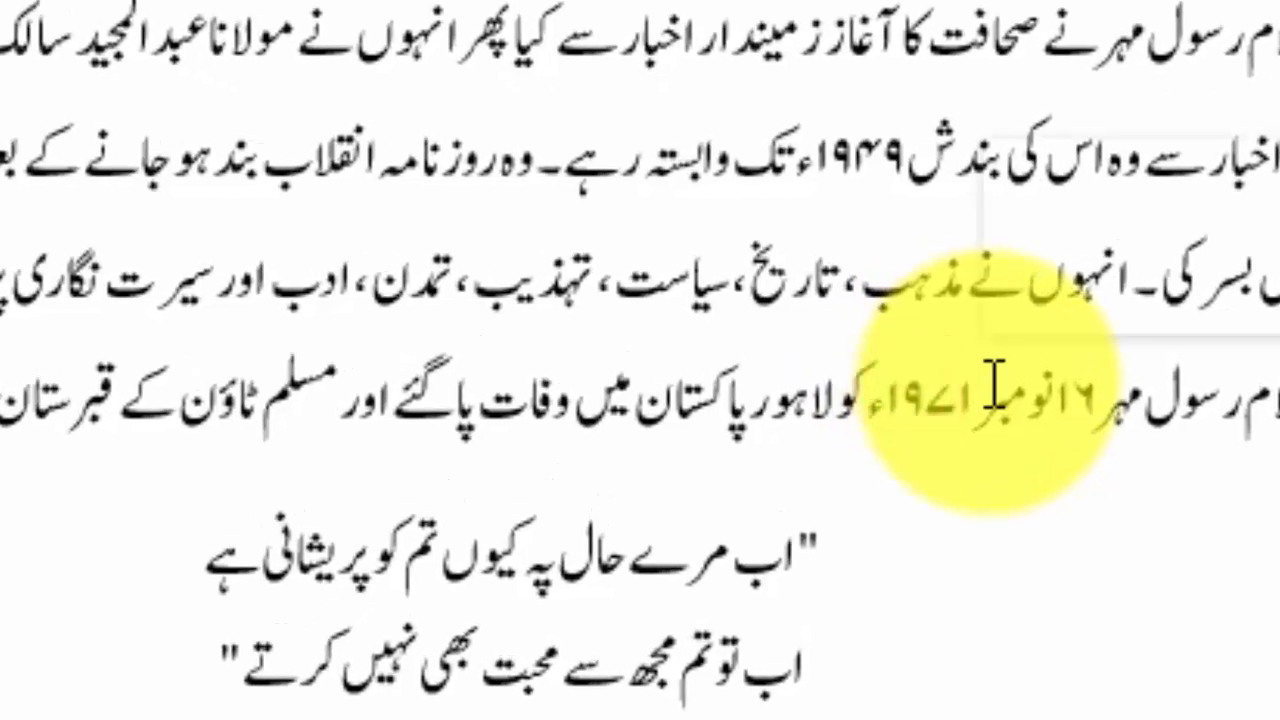
pyautogui.doubleClick(888, 370)
pyautogui.click(870, 353)
pyautogui.click(922, 380)
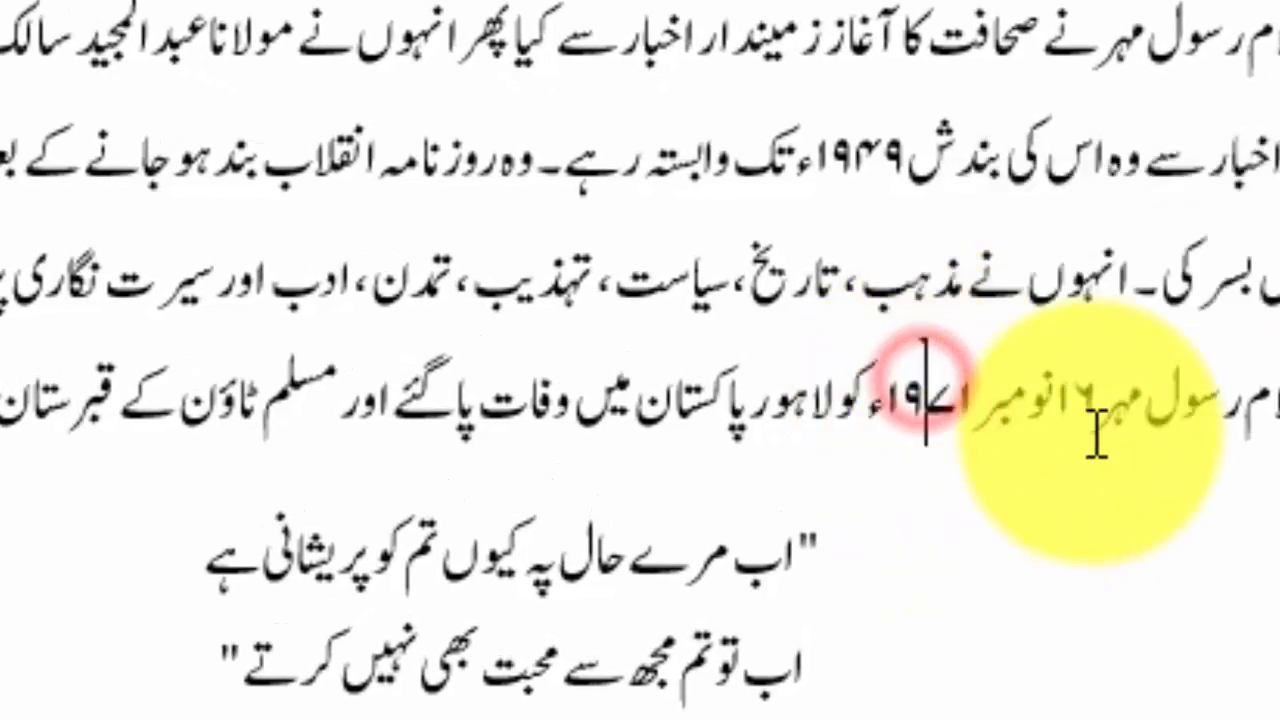
pyautogui.doubleClick(852, 131)
pyautogui.click(846, 148)
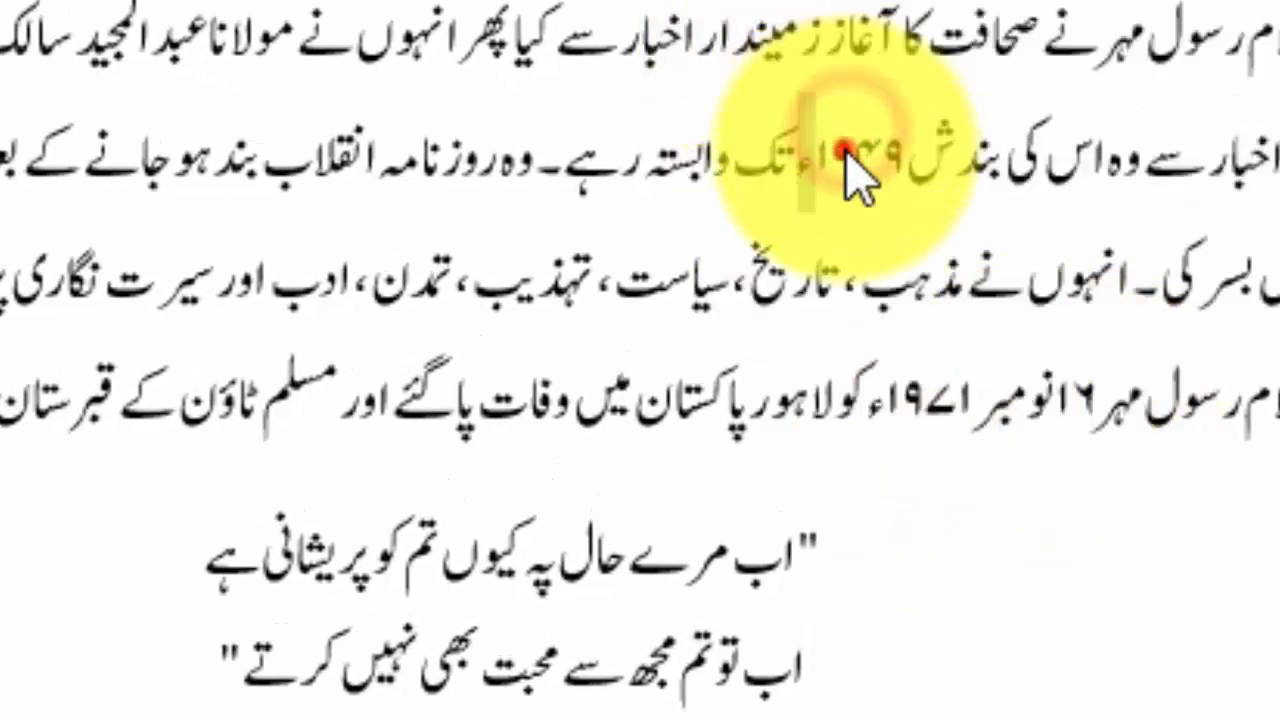
pyautogui.moveTo(903, 149)
pyautogui.mouseDown()
pyautogui.moveTo(846, 171)
pyautogui.moveTo(920, 163)
pyautogui.moveTo(906, 166)
pyautogui.mouseUp()
pyautogui.click(900, 280)
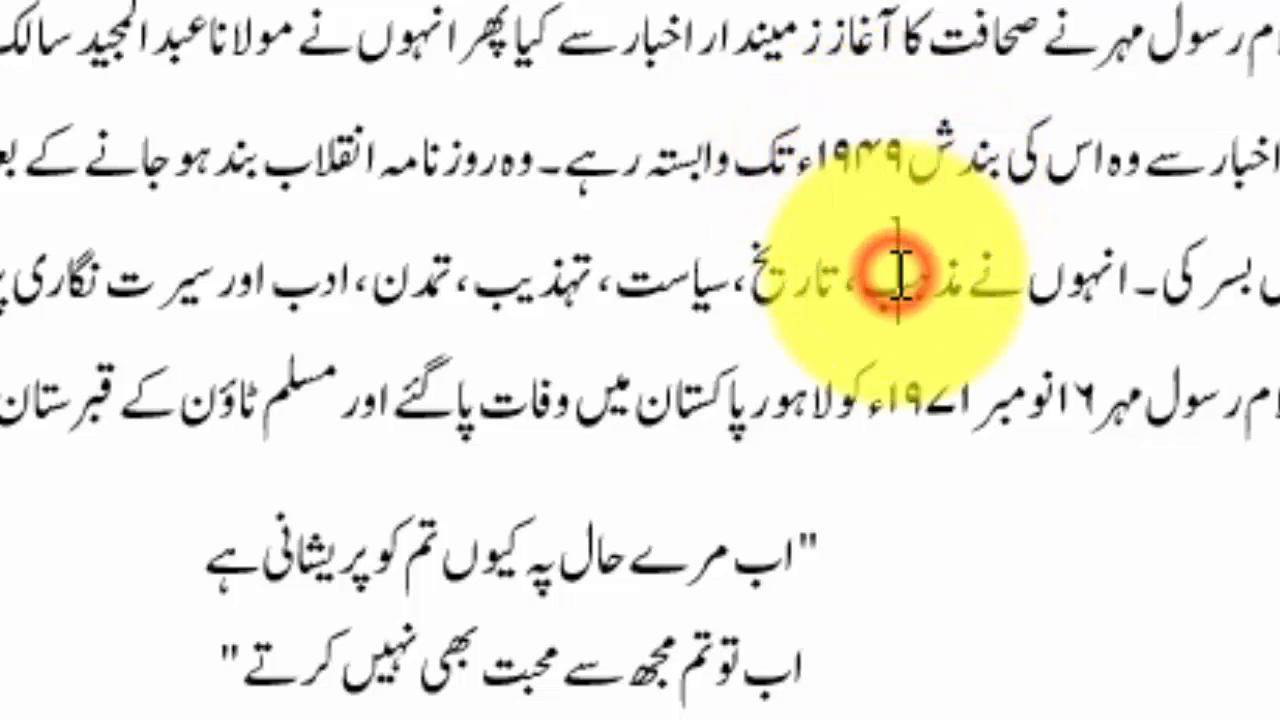
pyautogui.scroll(5, 640, 360)
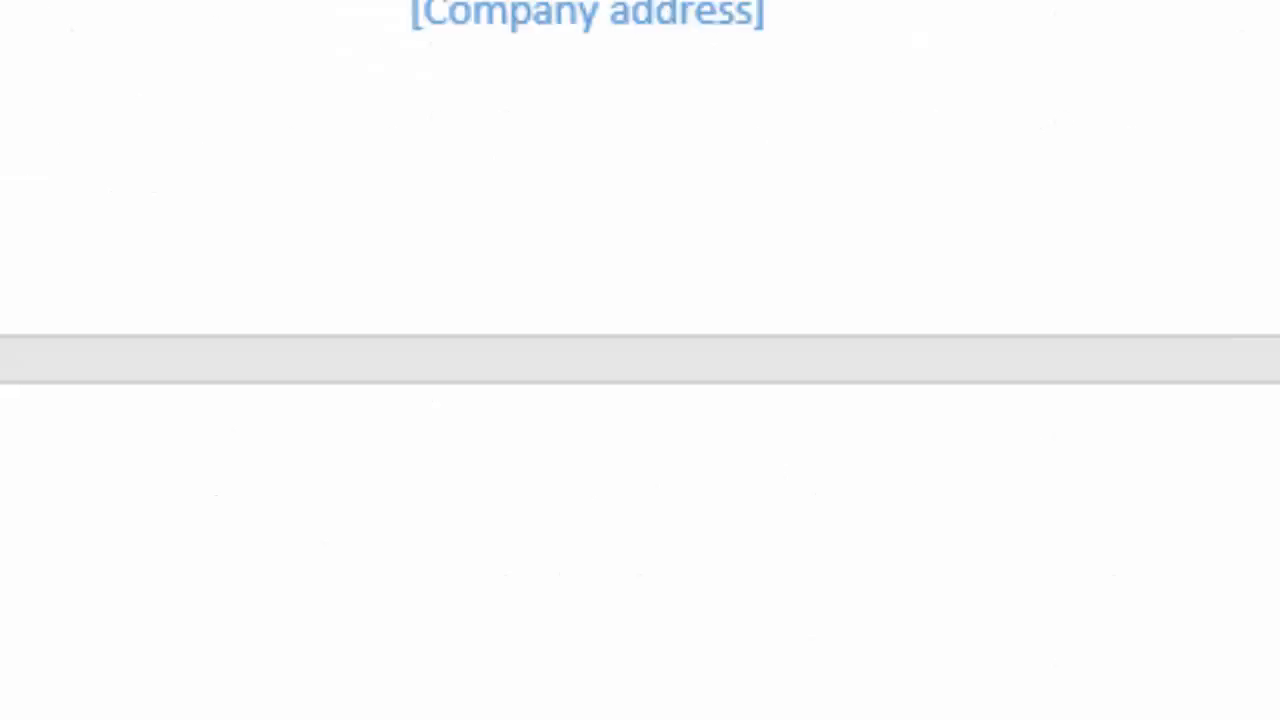
pyautogui.scroll(-4, 640, 360)
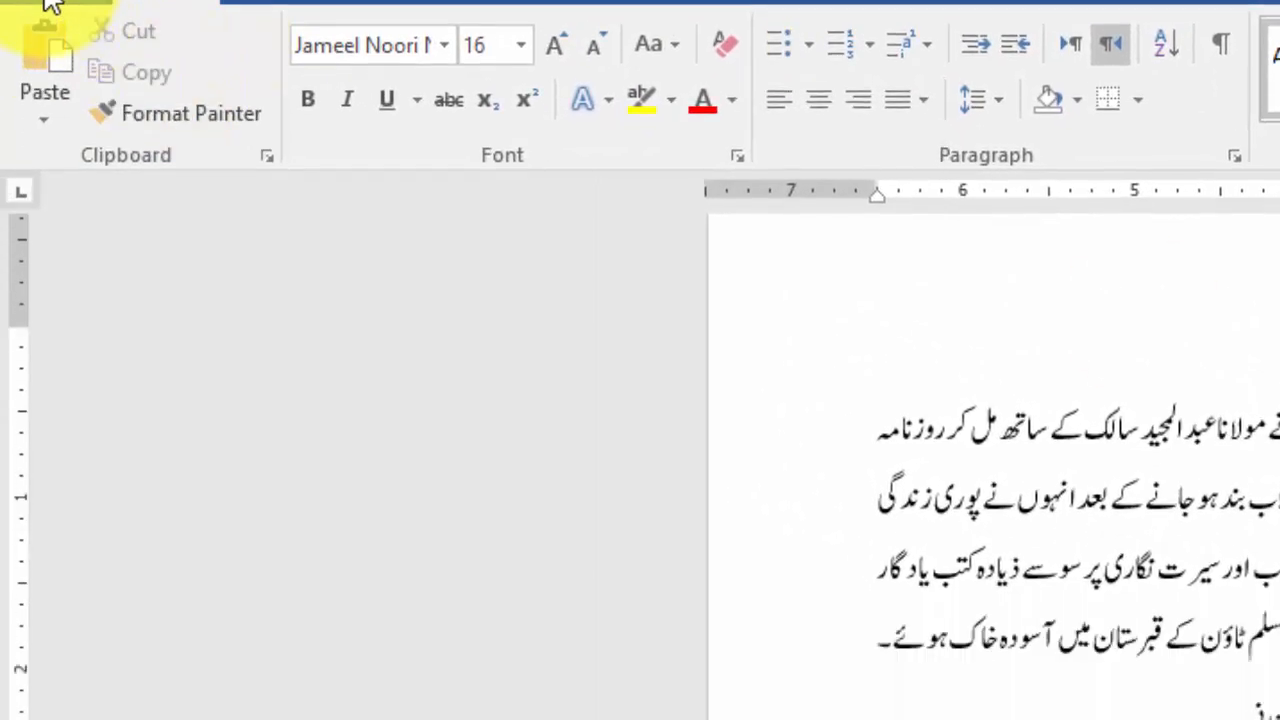
# Set the Numeral option to Context in the advanced document content settings and apply it
pyautogui.click(50, 5)
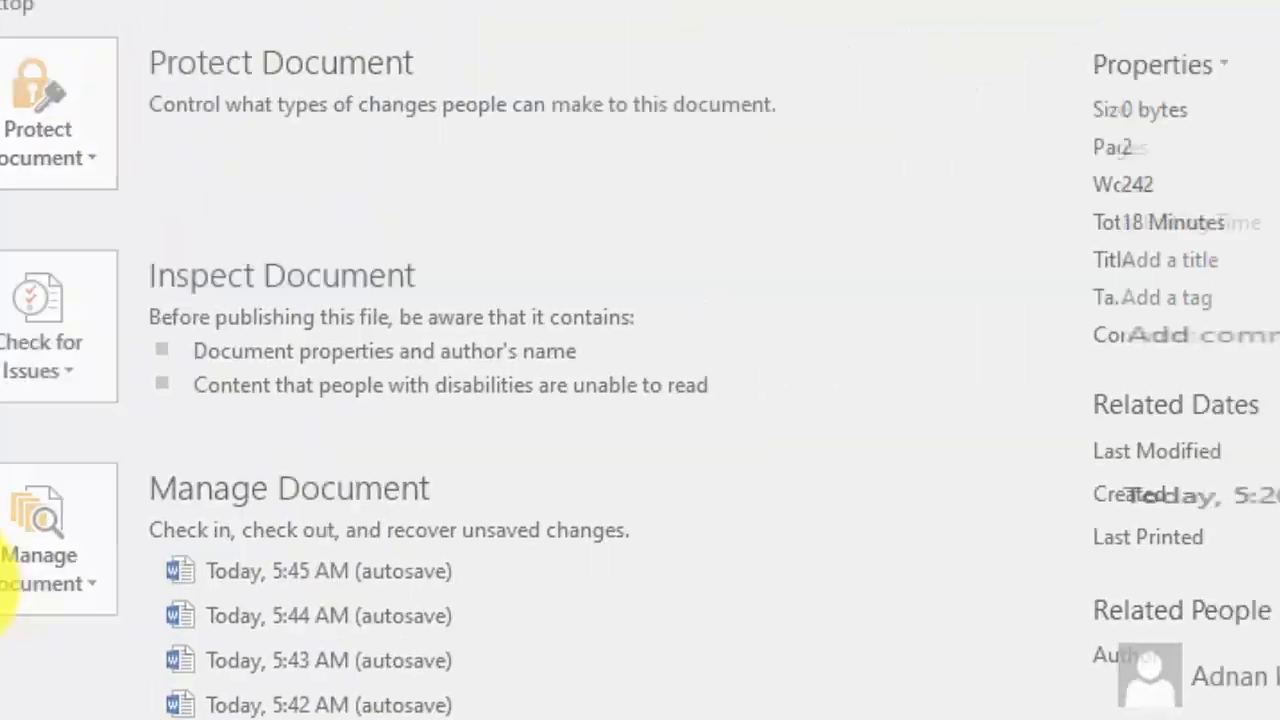
pyautogui.click(120, 495)
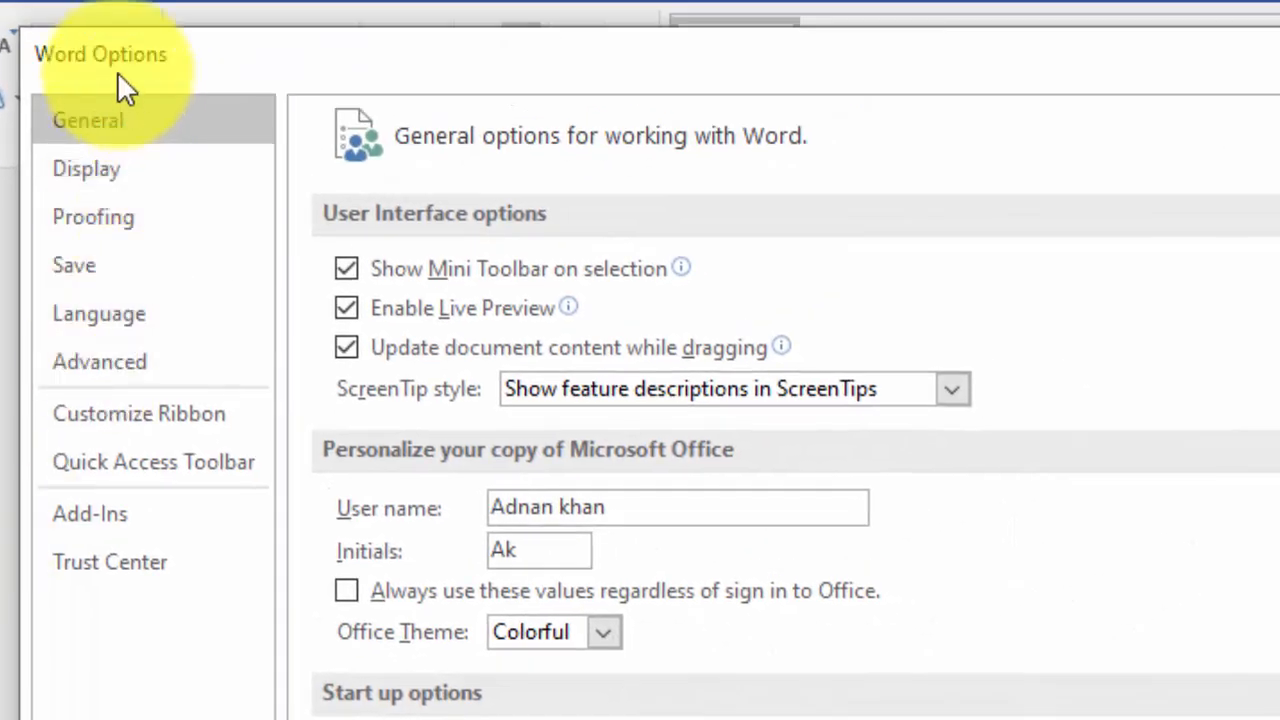
pyautogui.click(143, 364)
pyautogui.scroll(-10, 630, 345)
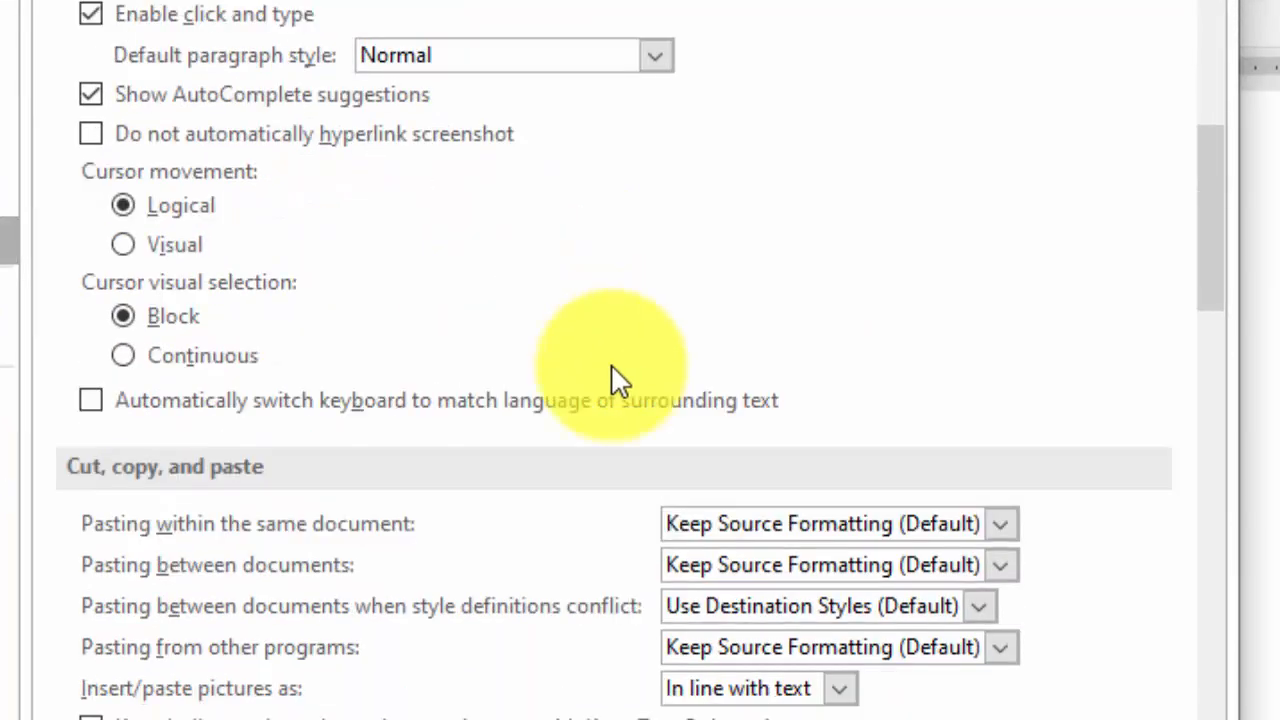
pyautogui.scroll(-3, 560, 470)
pyautogui.scroll(-3, 375, 565)
pyautogui.scroll(-10, 365, 572)
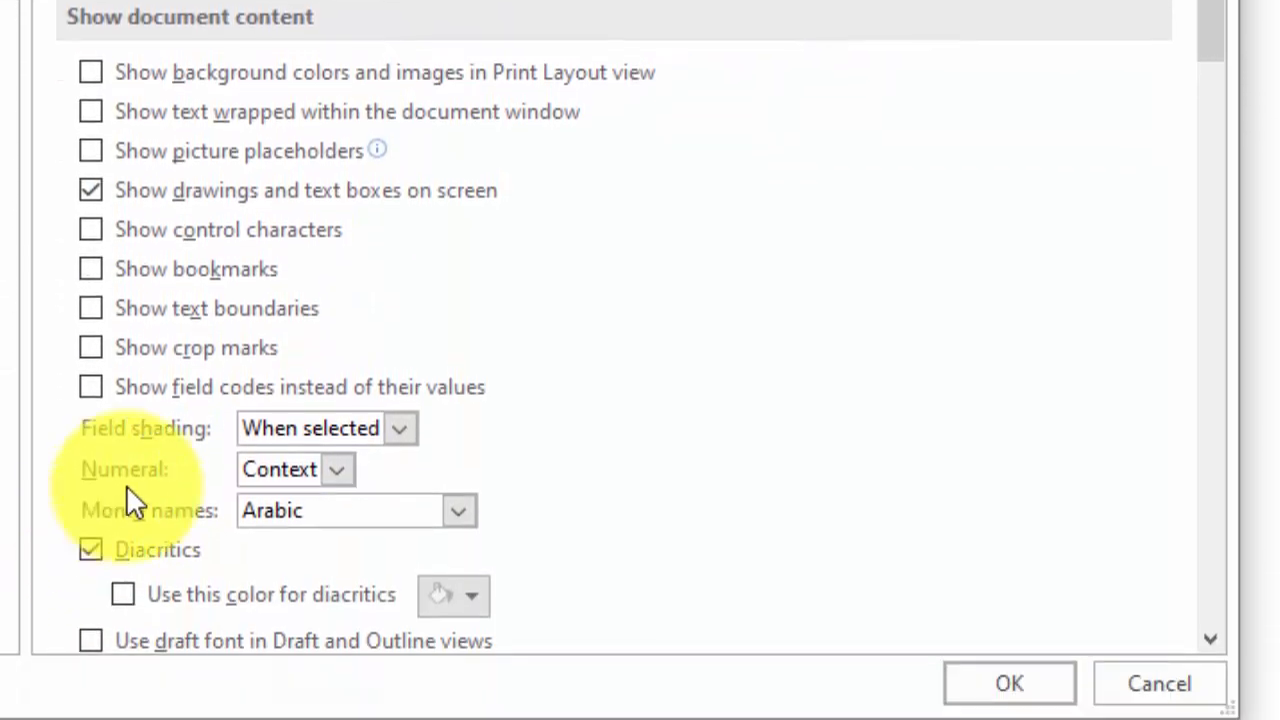
pyautogui.click(344, 468)
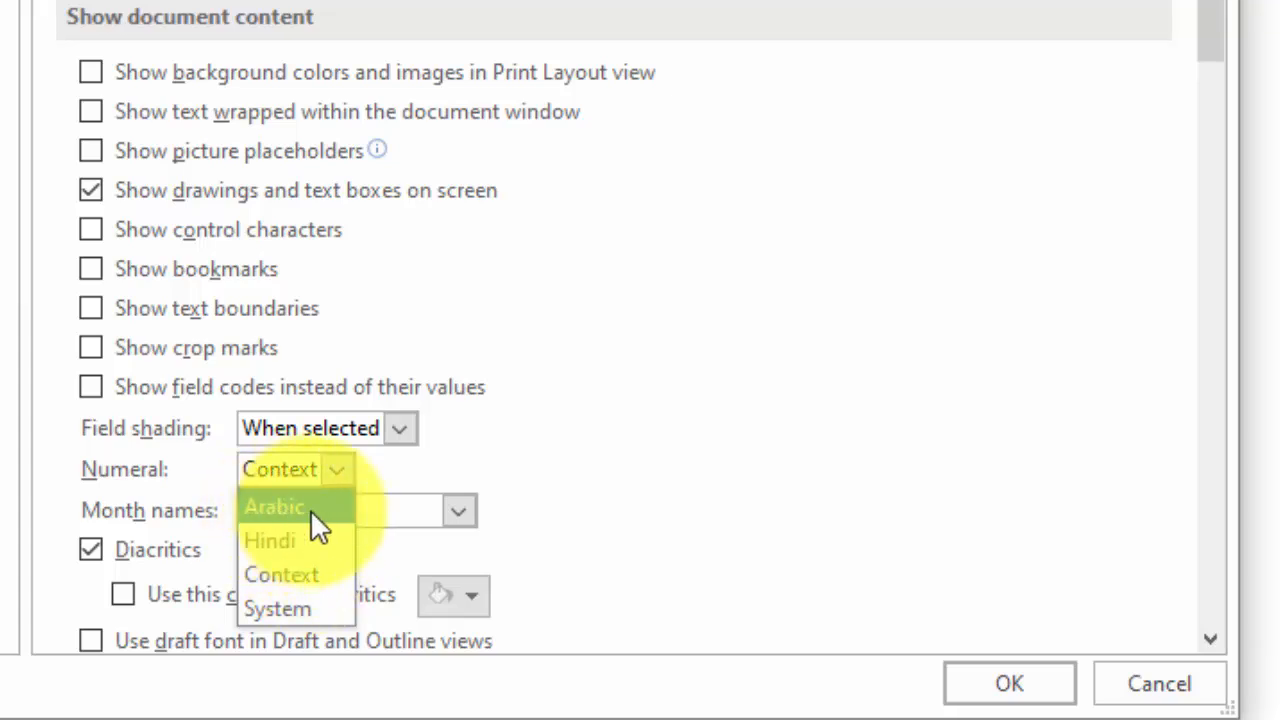
pyautogui.click(305, 576)
pyautogui.click(1012, 680)
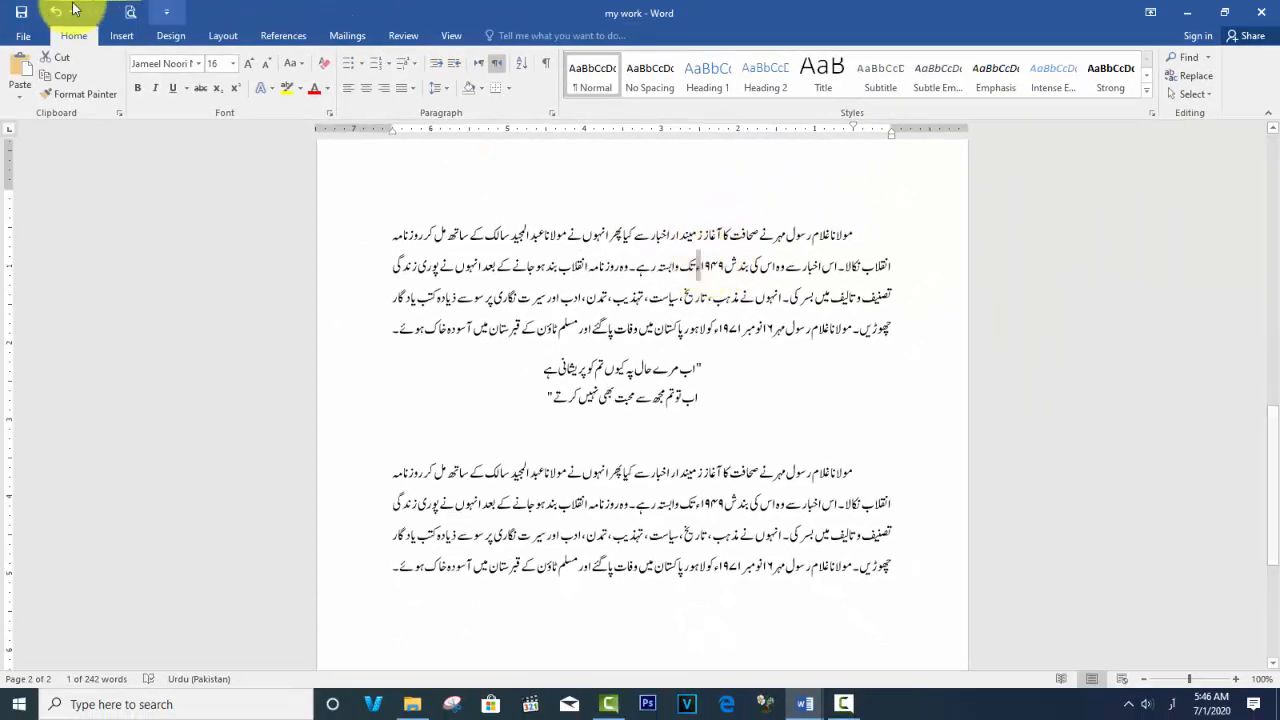
# Set the Numeral option to Arabic in the advanced document content settings and apply it
pyautogui.click(30, 38)
pyautogui.click(34, 400)
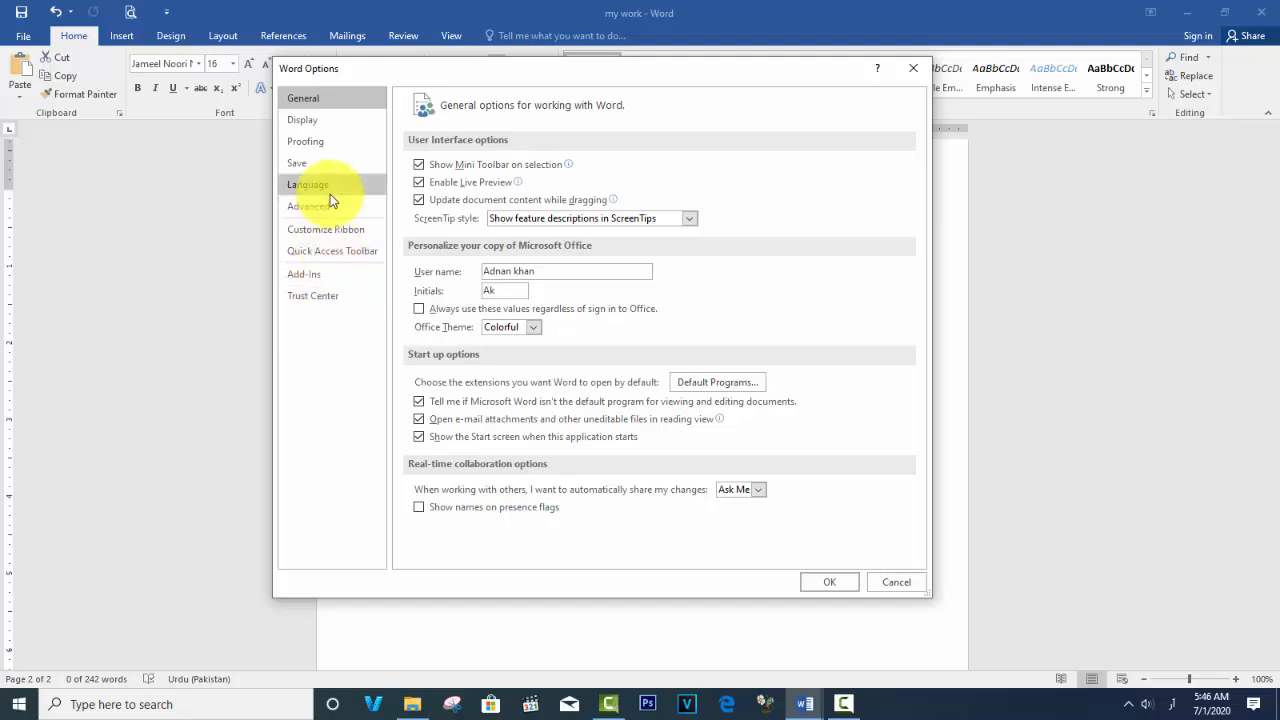
pyautogui.click(330, 205)
pyautogui.scroll(-10, 600, 352)
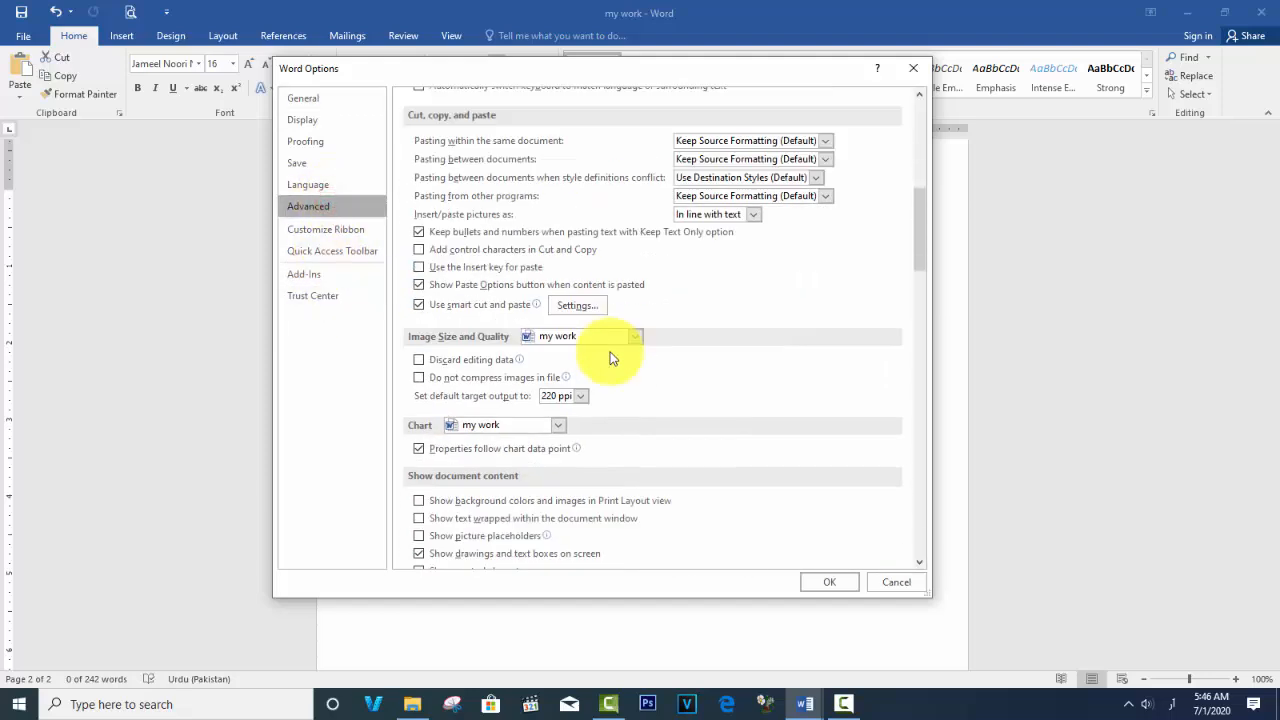
pyautogui.scroll(-2, 575, 410)
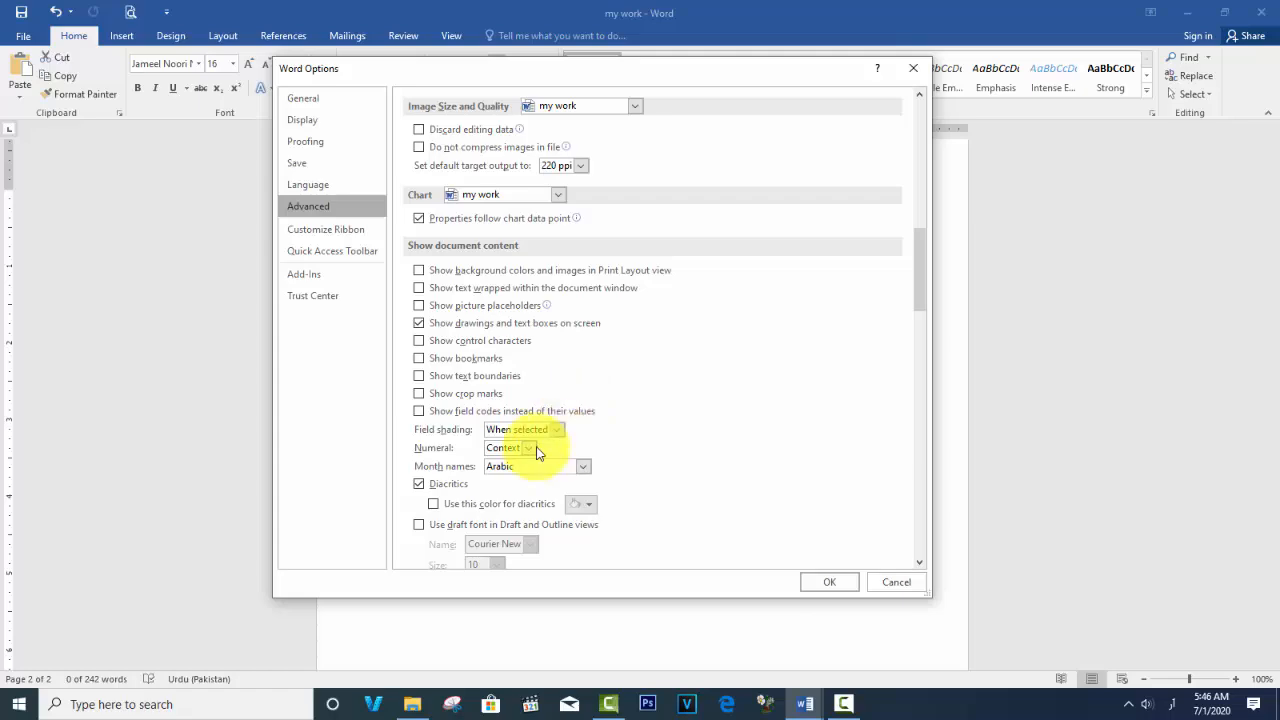
pyautogui.click(530, 448)
pyautogui.click(513, 465)
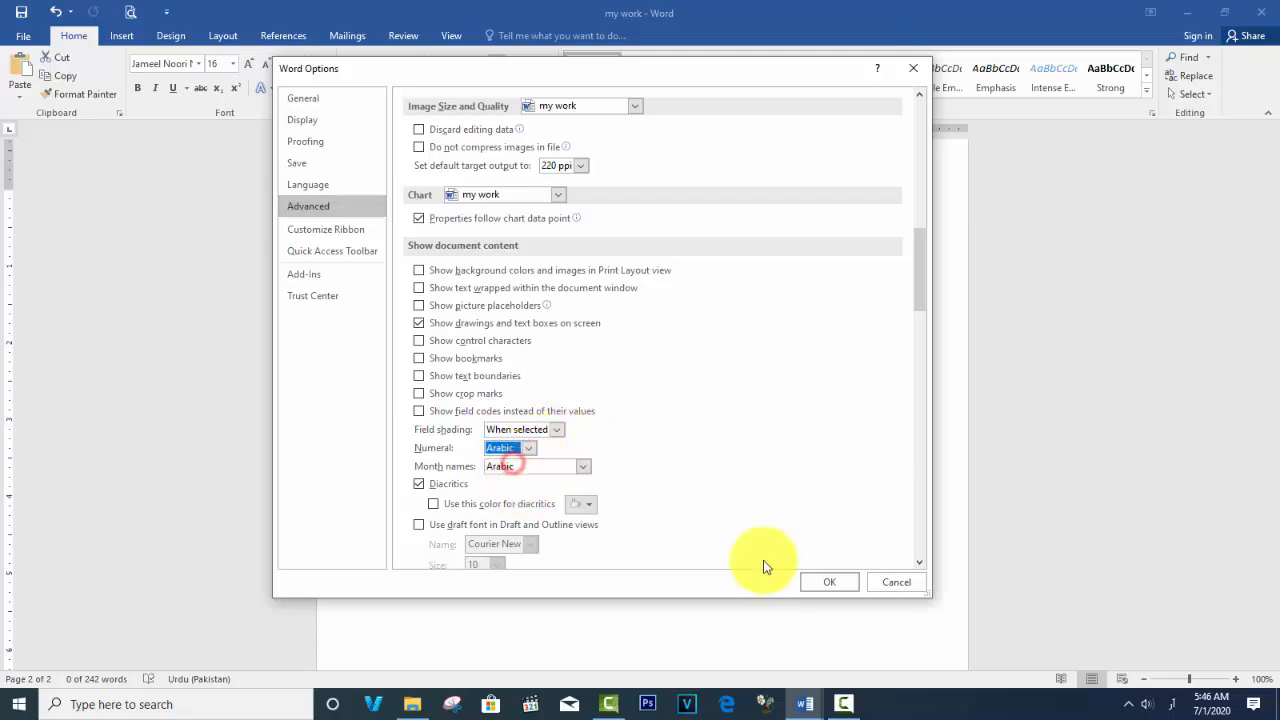
pyautogui.click(817, 582)
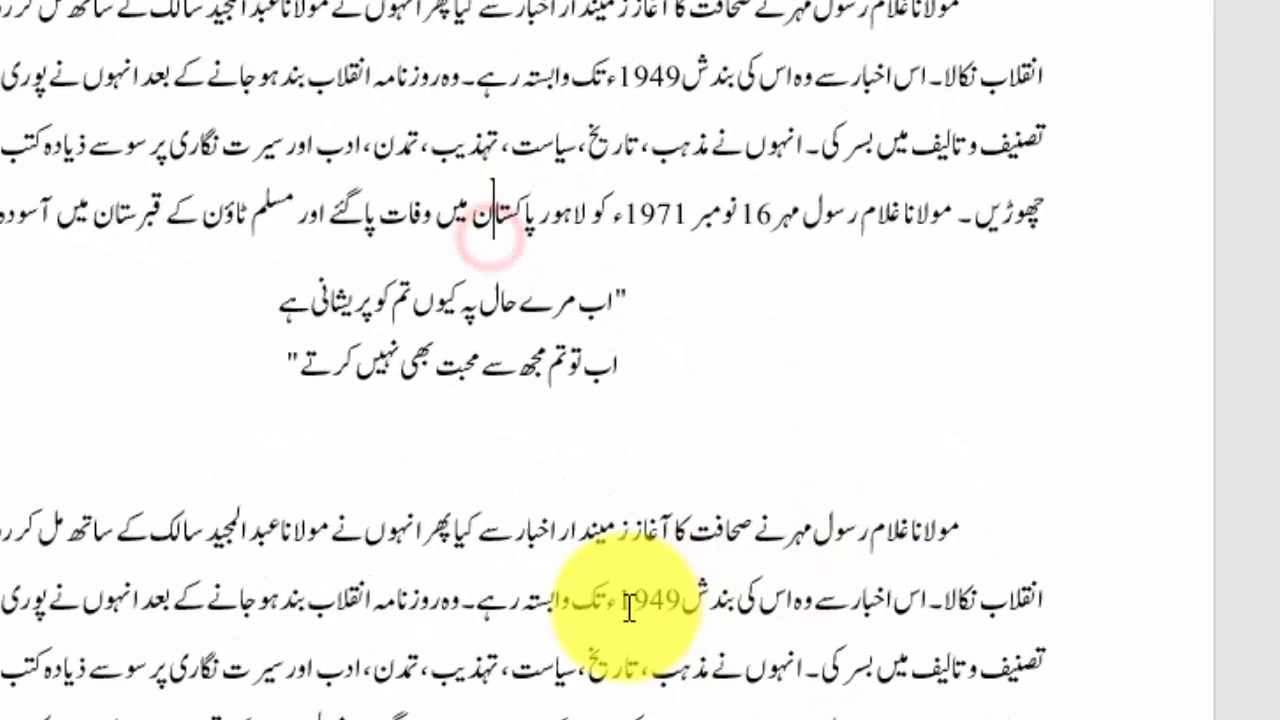
# Review the document from the cover page to the body text, checking the numeral style of the years and dates in both passages
pyautogui.click(705, 505)
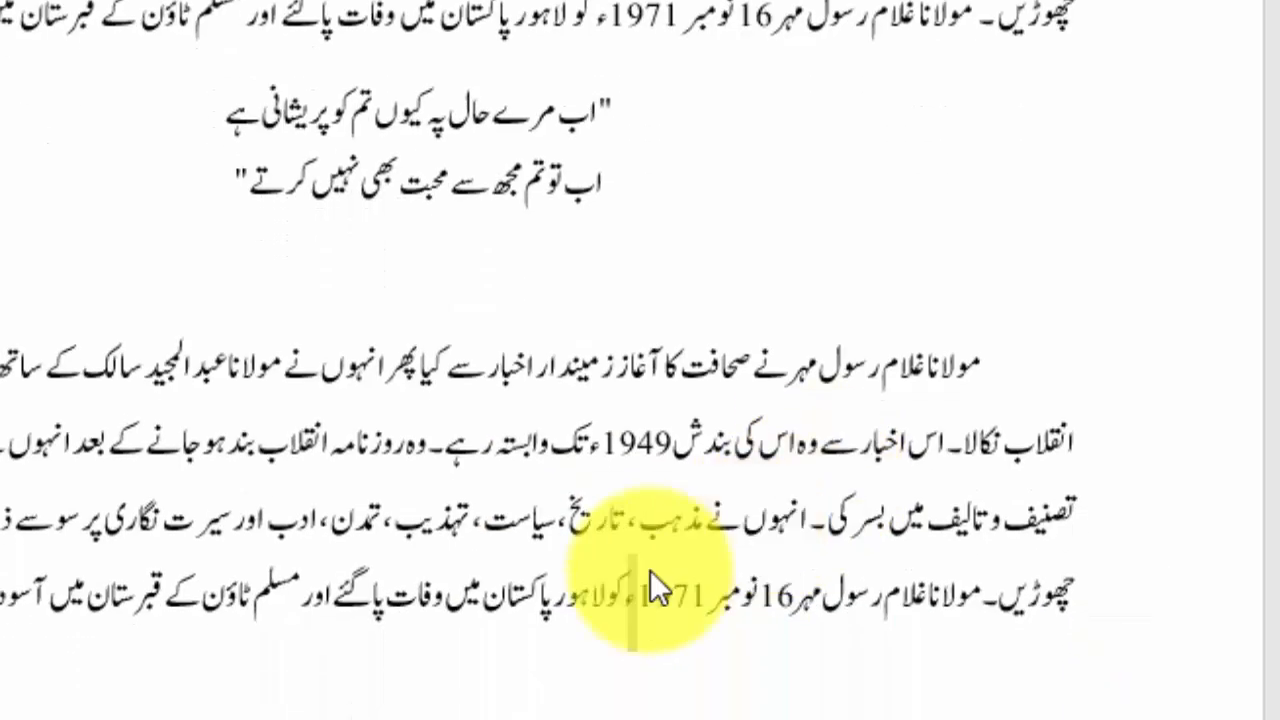
pyautogui.click(663, 589)
pyautogui.scroll(2, 75, 535)
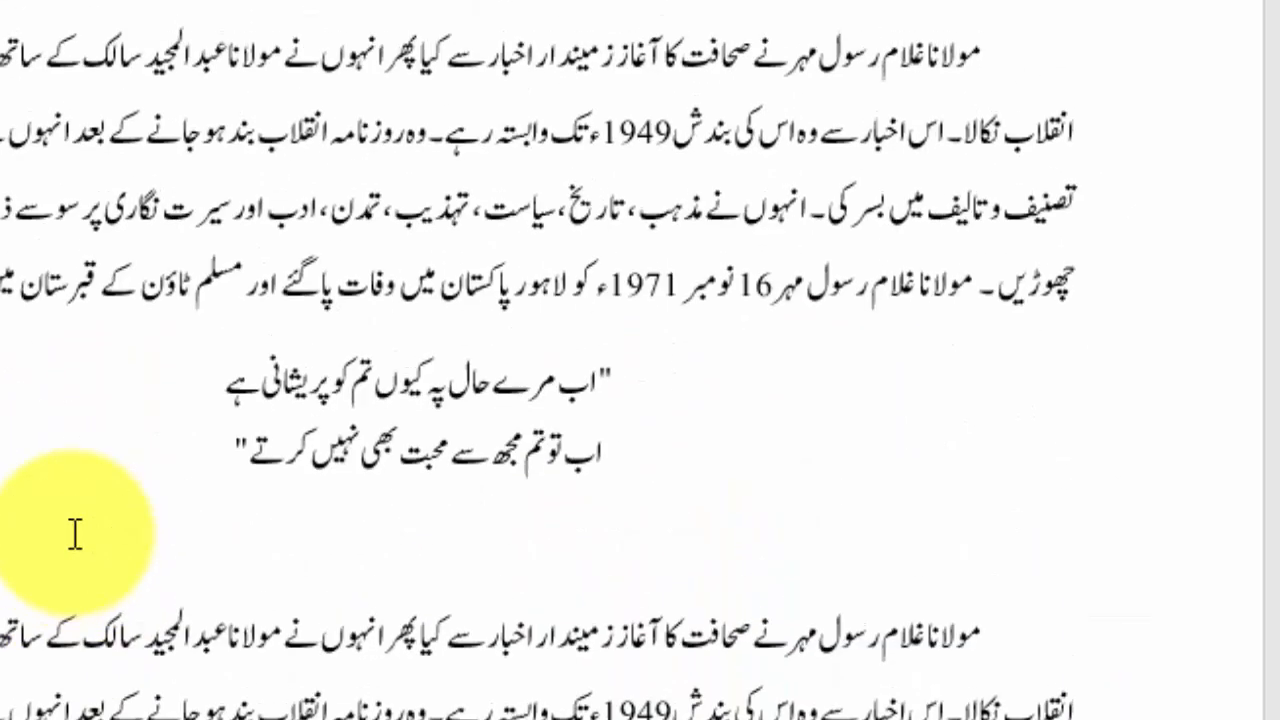
pyautogui.scroll(10, 640, 308)
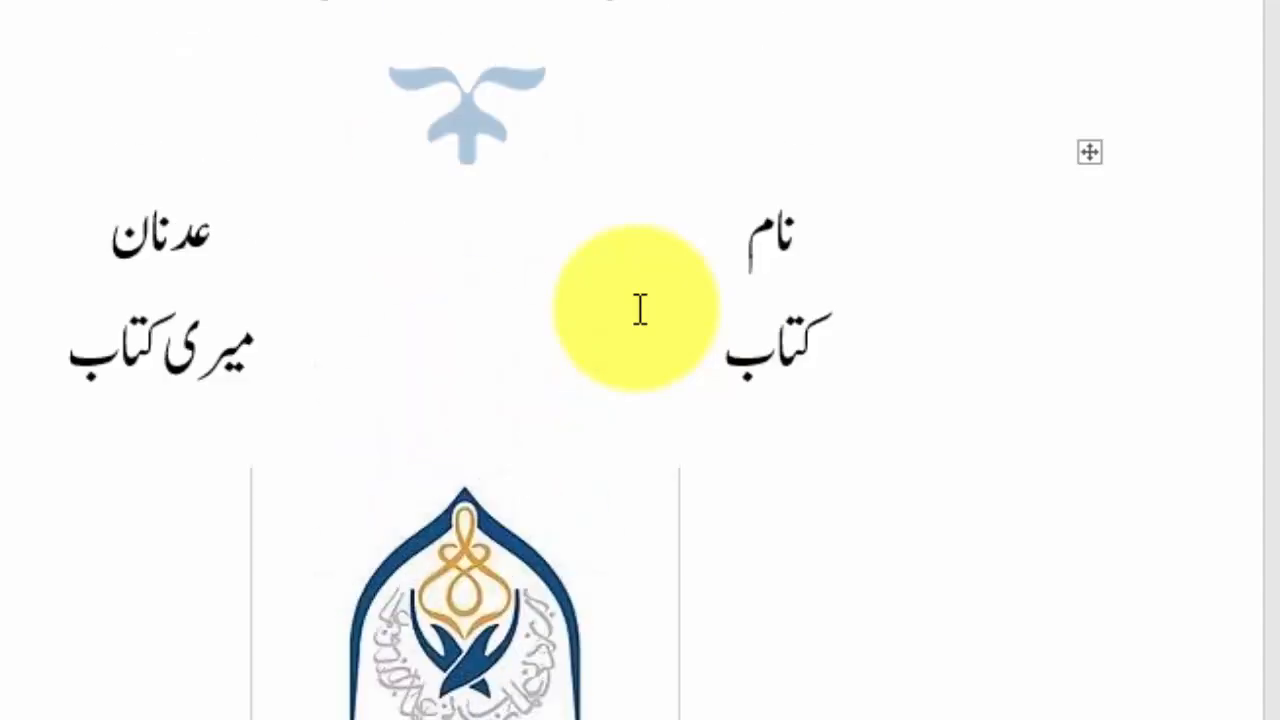
pyautogui.scroll(5, 640, 308)
pyautogui.scroll(-14, 640, 308)
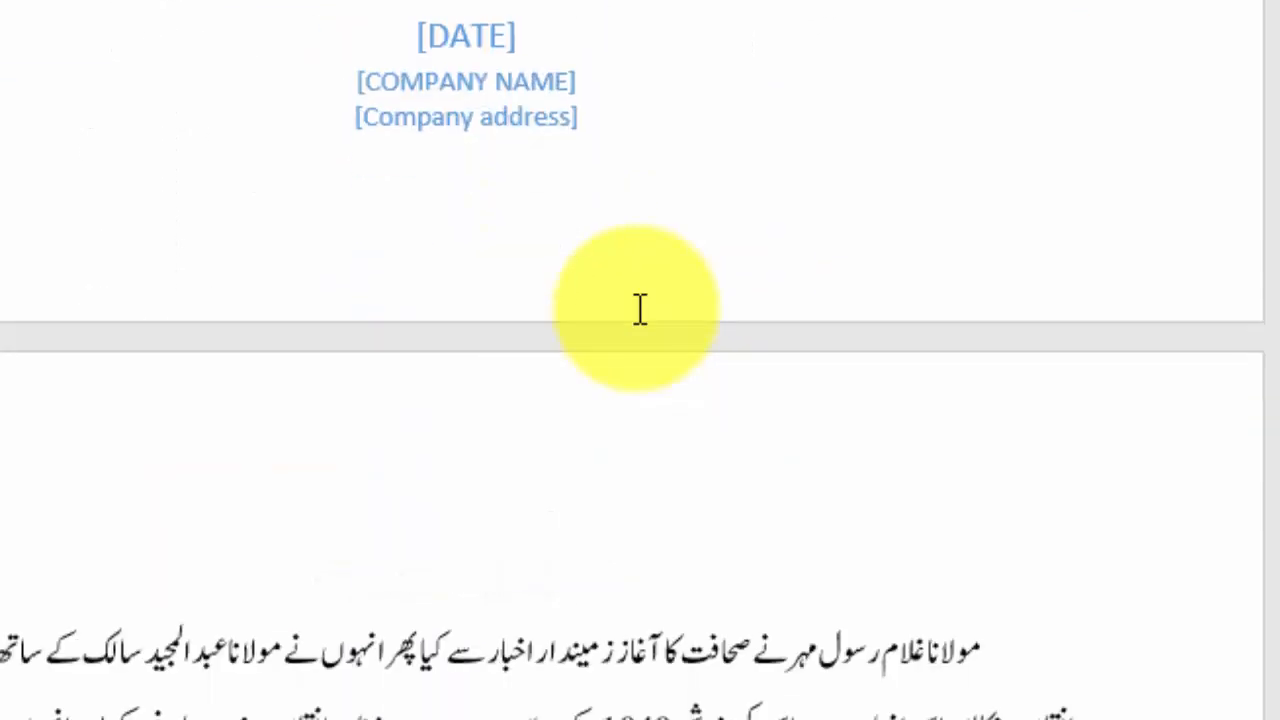
pyautogui.scroll(-3, 640, 308)
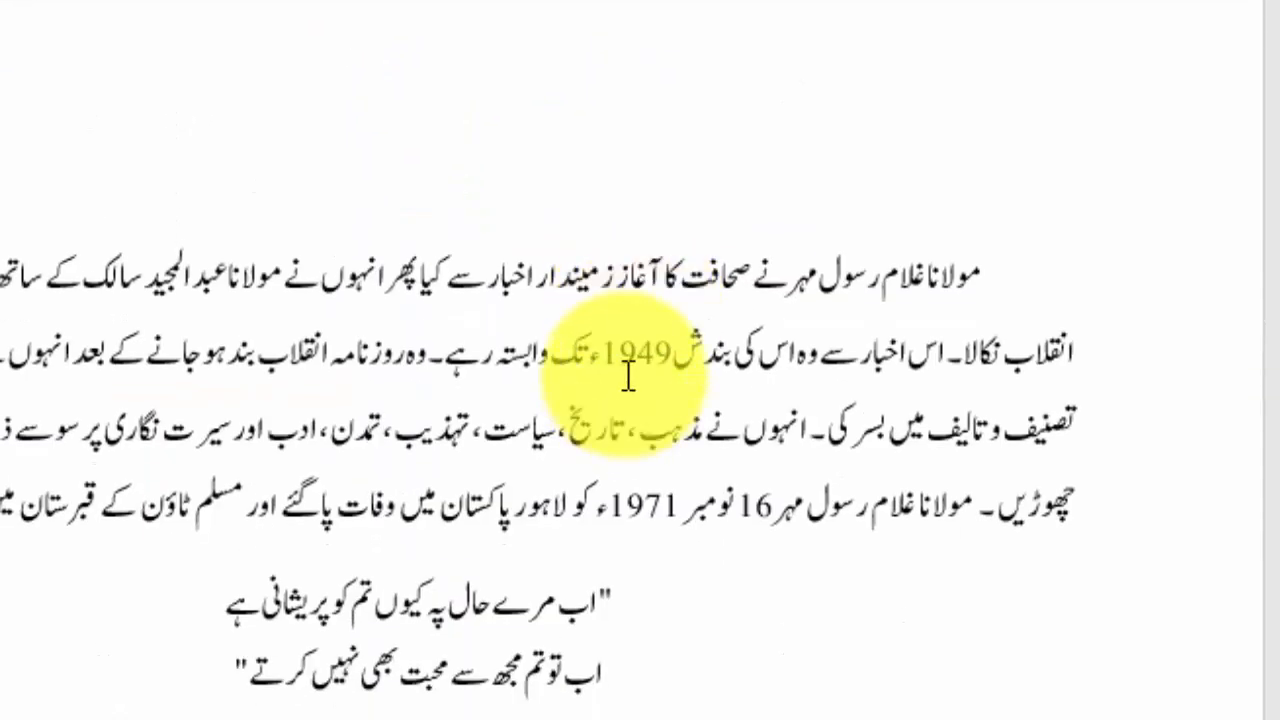
pyautogui.doubleClick(648, 356)
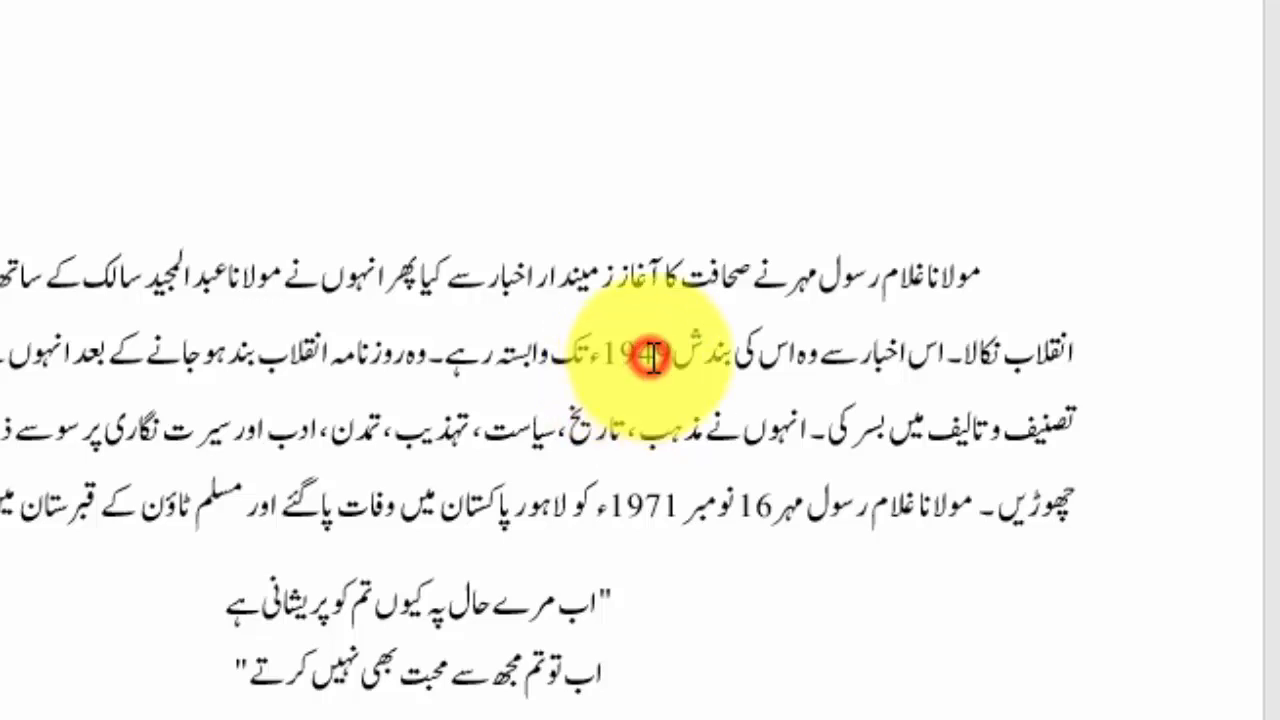
pyautogui.click(650, 357)
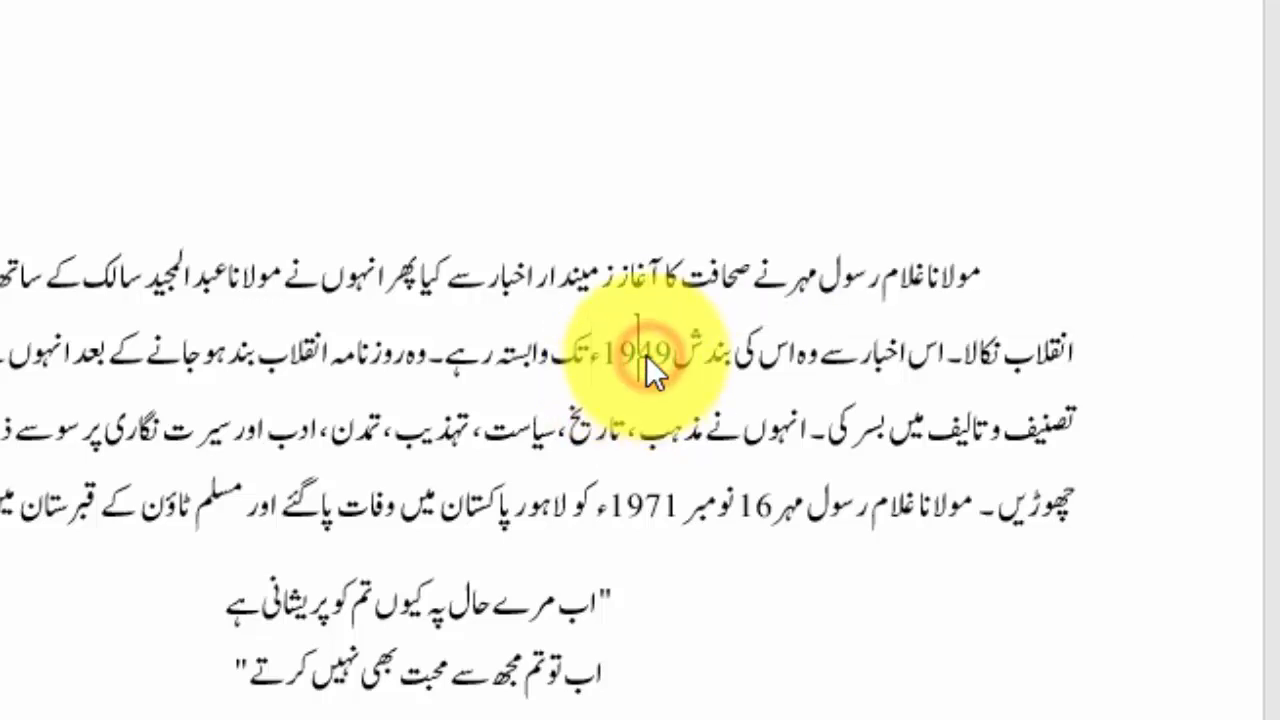
pyautogui.doubleClick(646, 355)
pyautogui.click(657, 508)
pyautogui.scroll(-5, 700, 540)
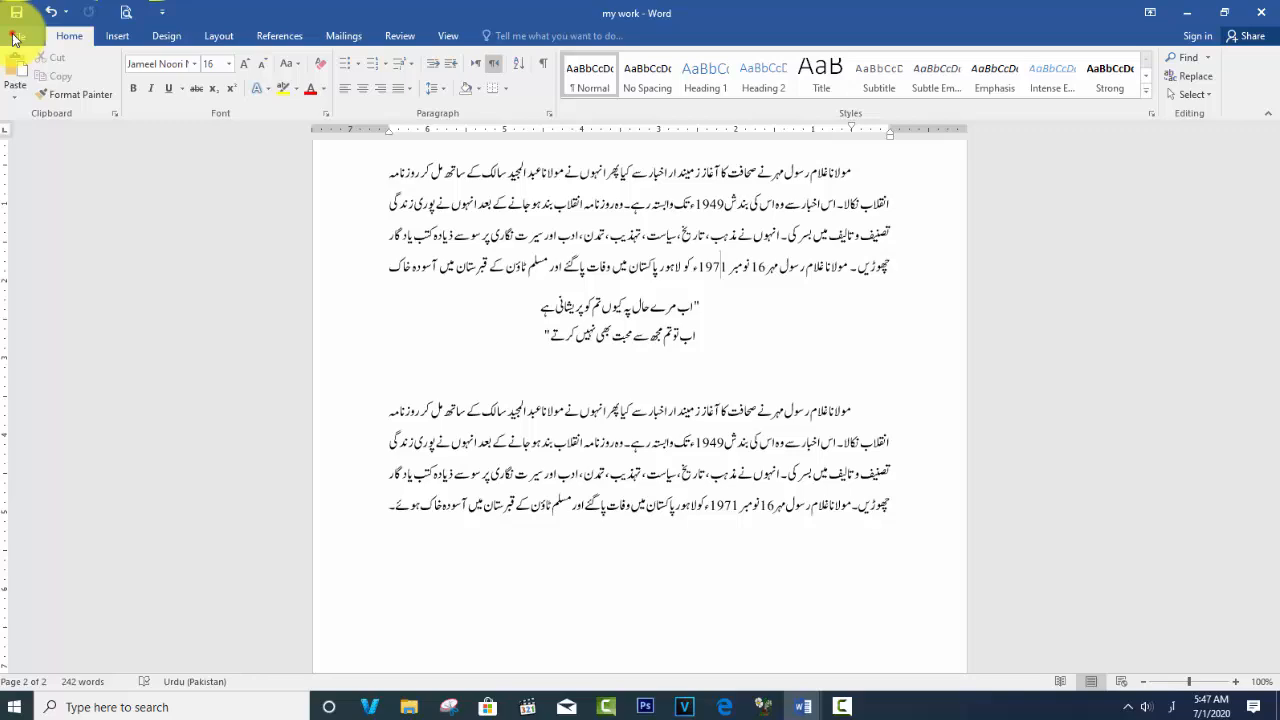
# Switch the document's Numeral option to Context in the advanced document content settings and apply it
pyautogui.click(14, 38)
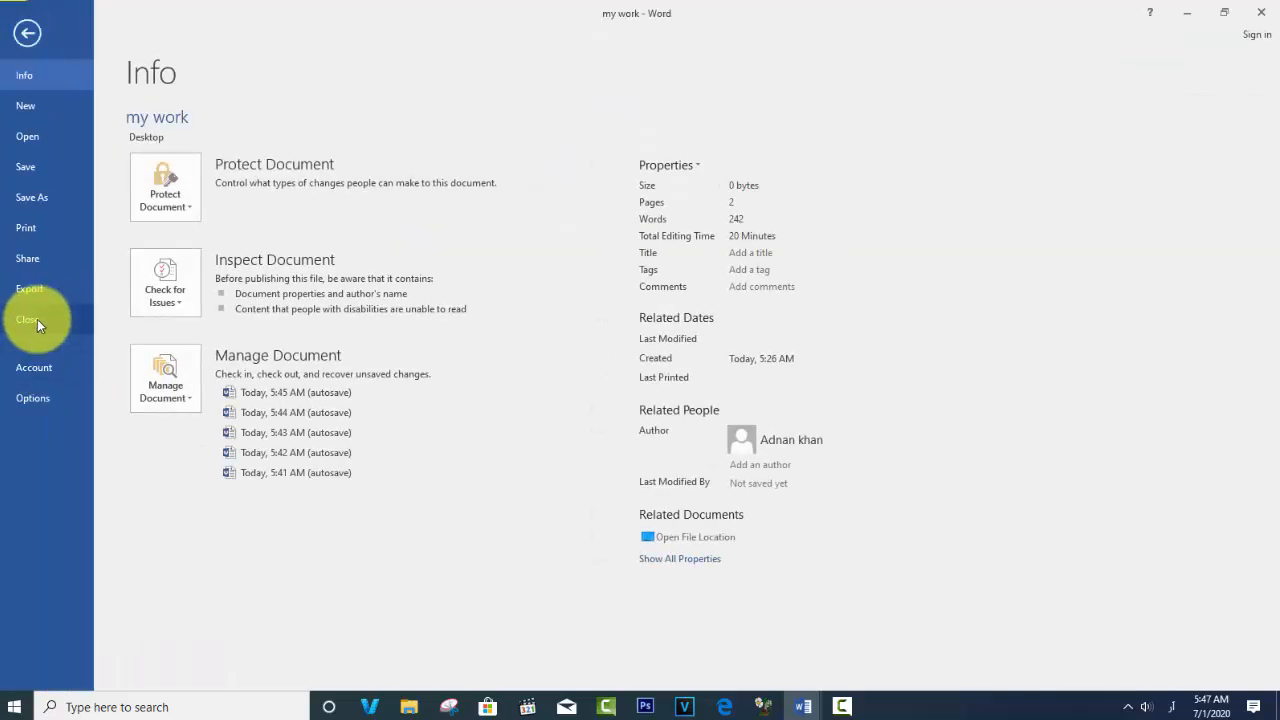
pyautogui.click(33, 397)
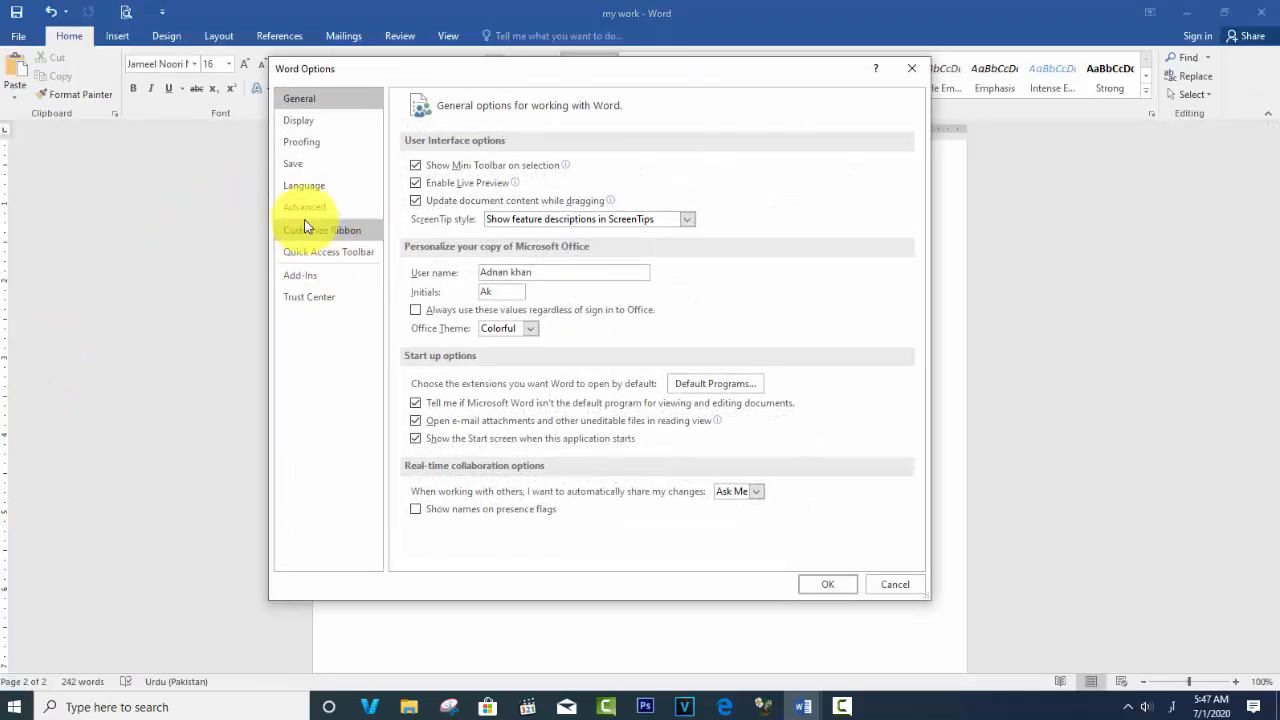
pyautogui.click(303, 208)
pyautogui.scroll(-15, 571, 371)
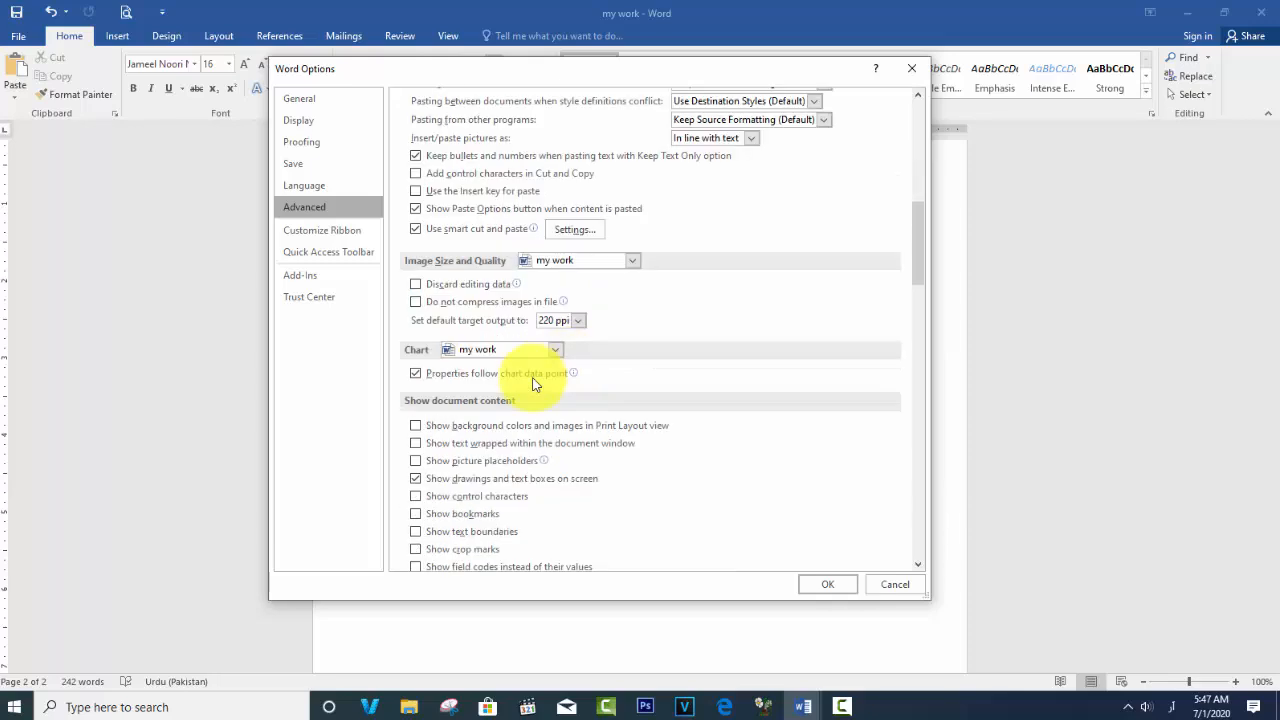
pyautogui.scroll(-2, 530, 386)
pyautogui.click(525, 376)
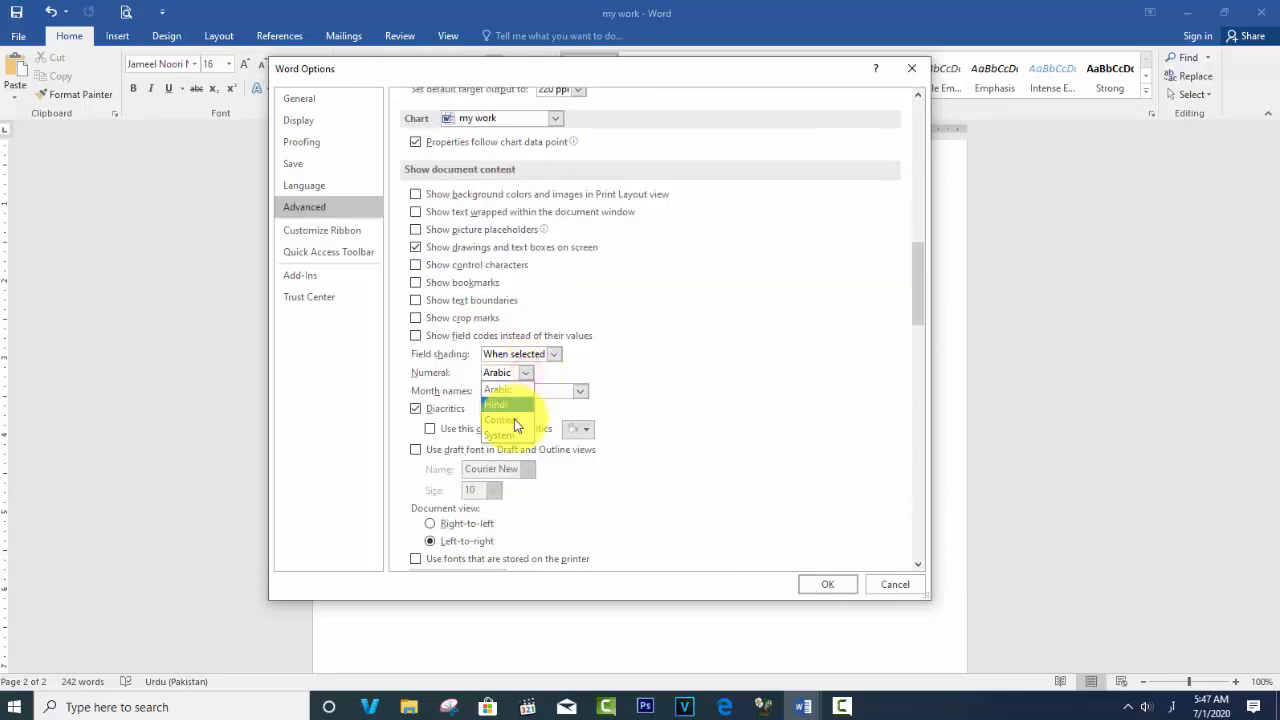
pyautogui.click(513, 421)
pyautogui.click(830, 584)
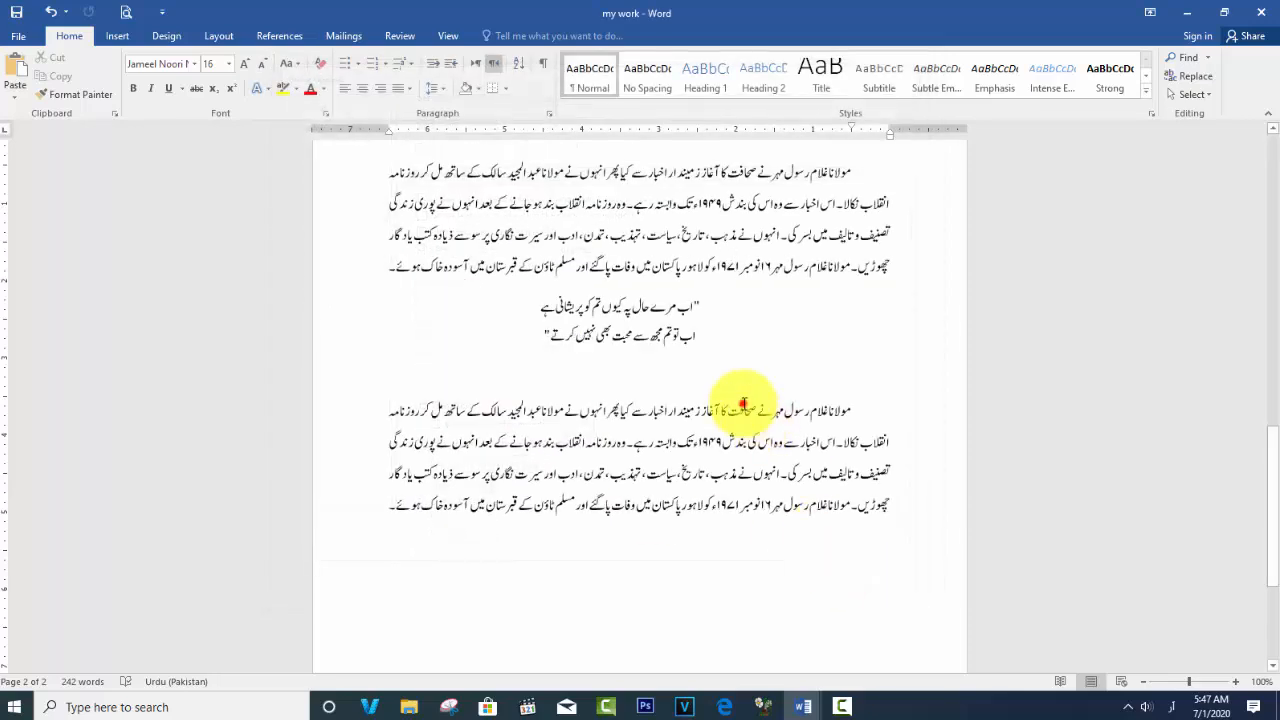
# Add blank lines after the last Urdu paragraph and insert a table with one row and four columns there
pyautogui.click(743, 404)
pyautogui.scroll(-3, 743, 404)
pyautogui.click(389, 273)
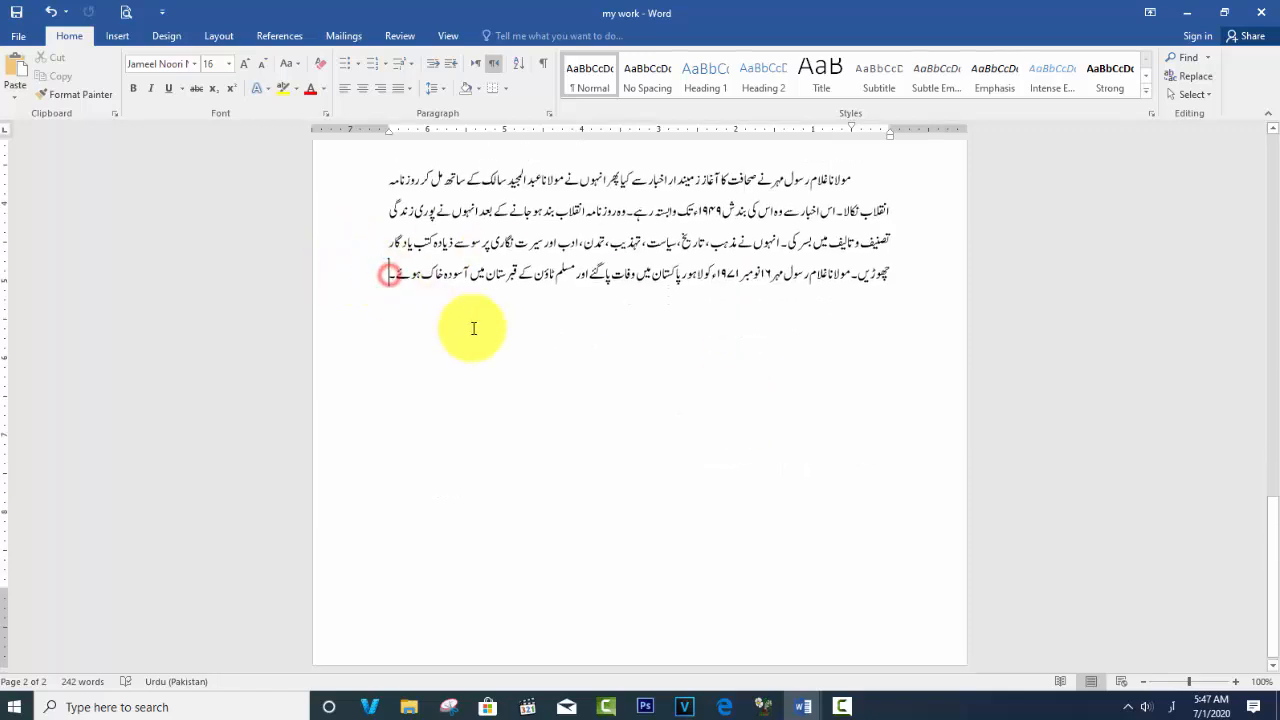
pyautogui.press('Return')
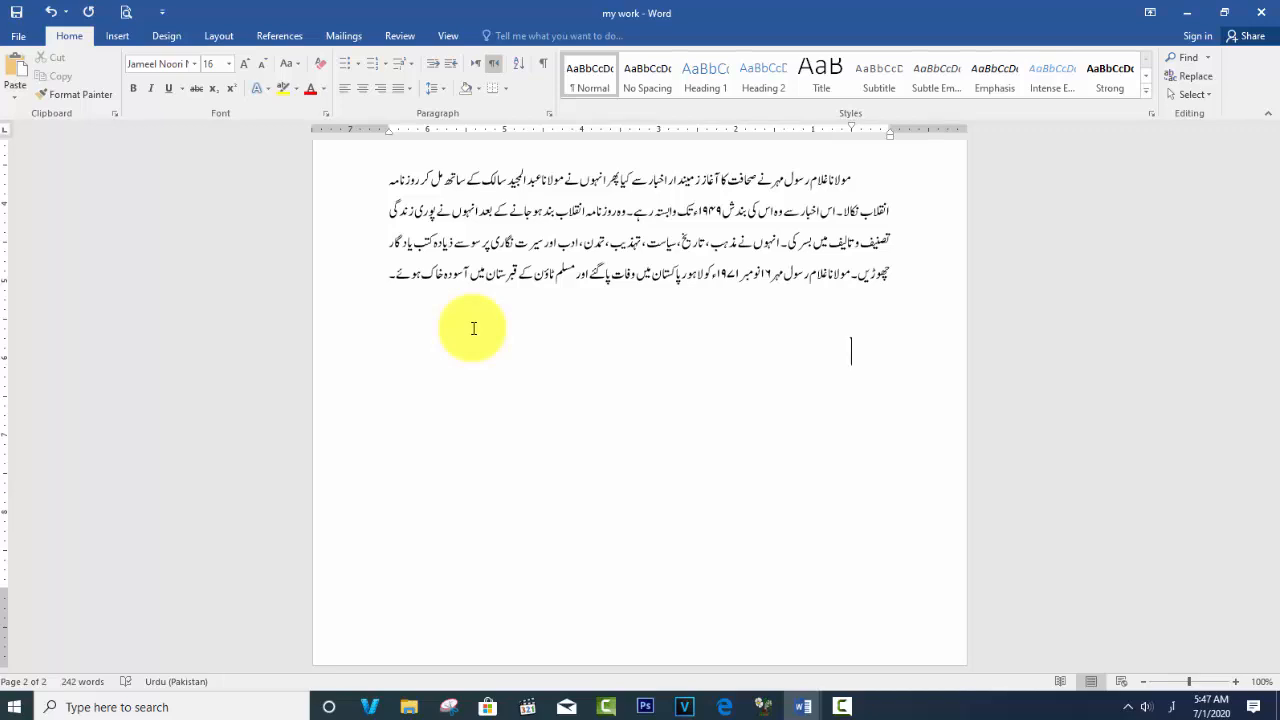
pyautogui.click(116, 36)
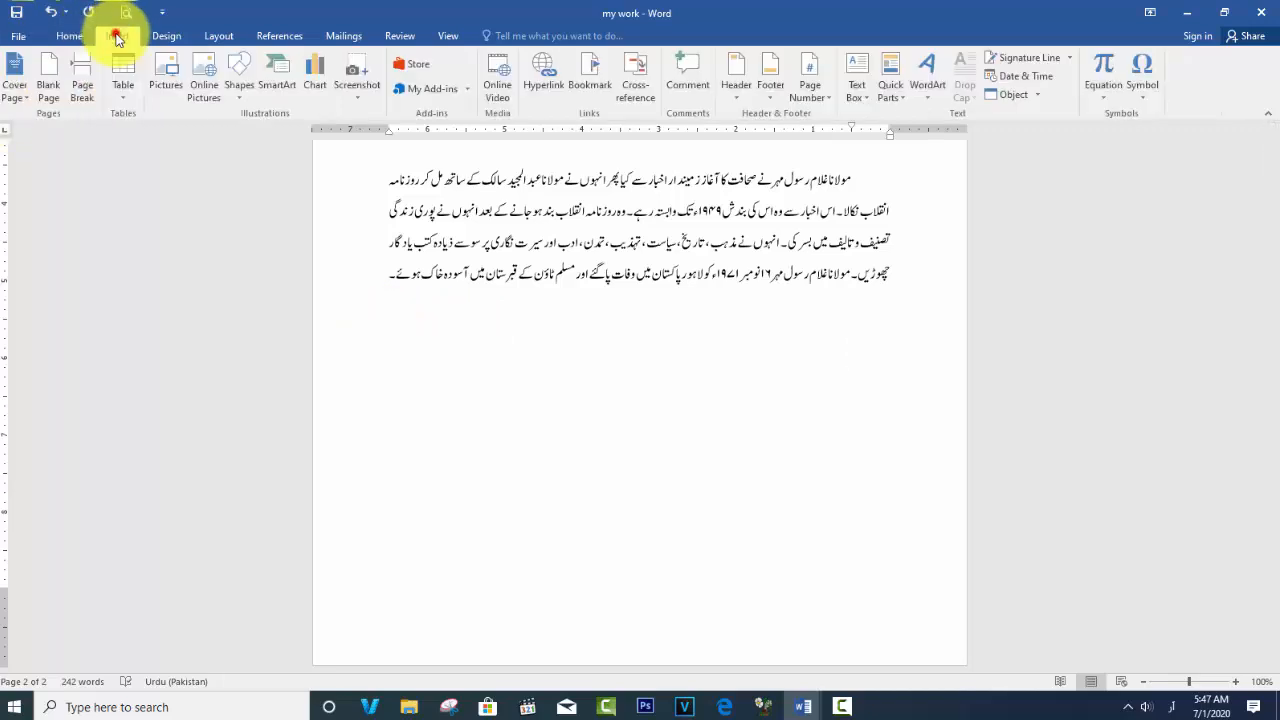
pyautogui.click(122, 82)
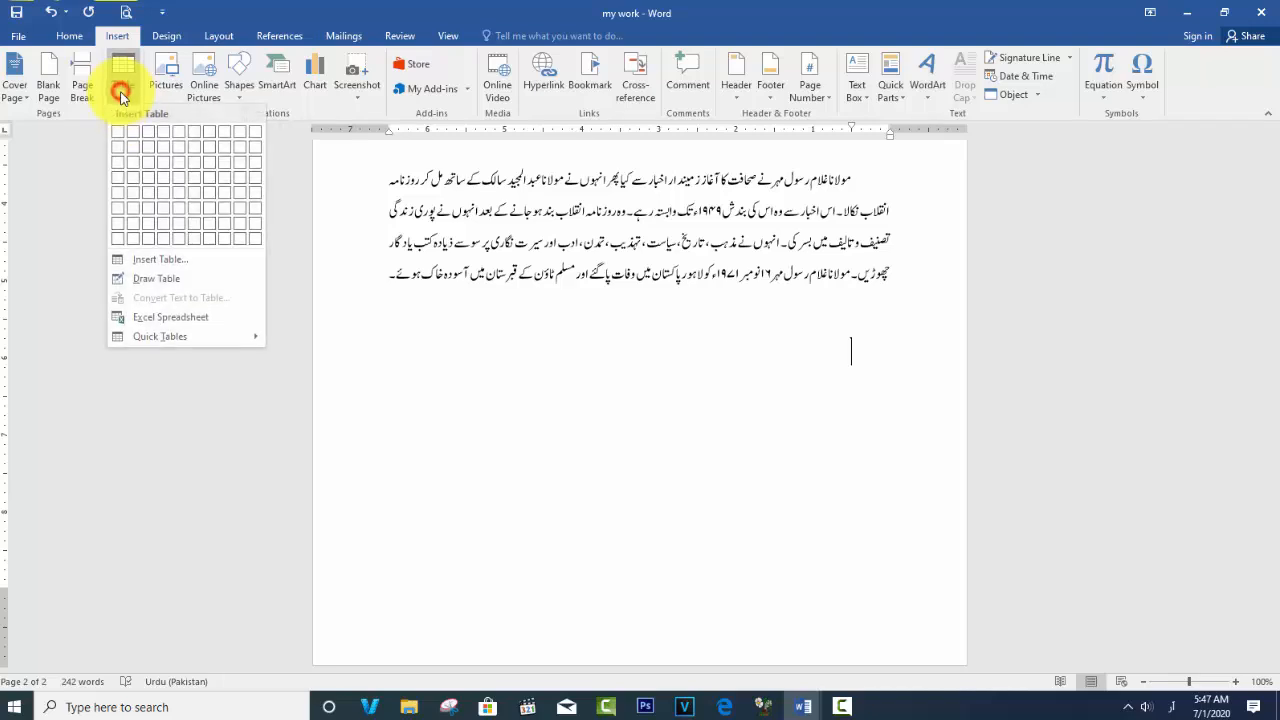
pyautogui.click(172, 136)
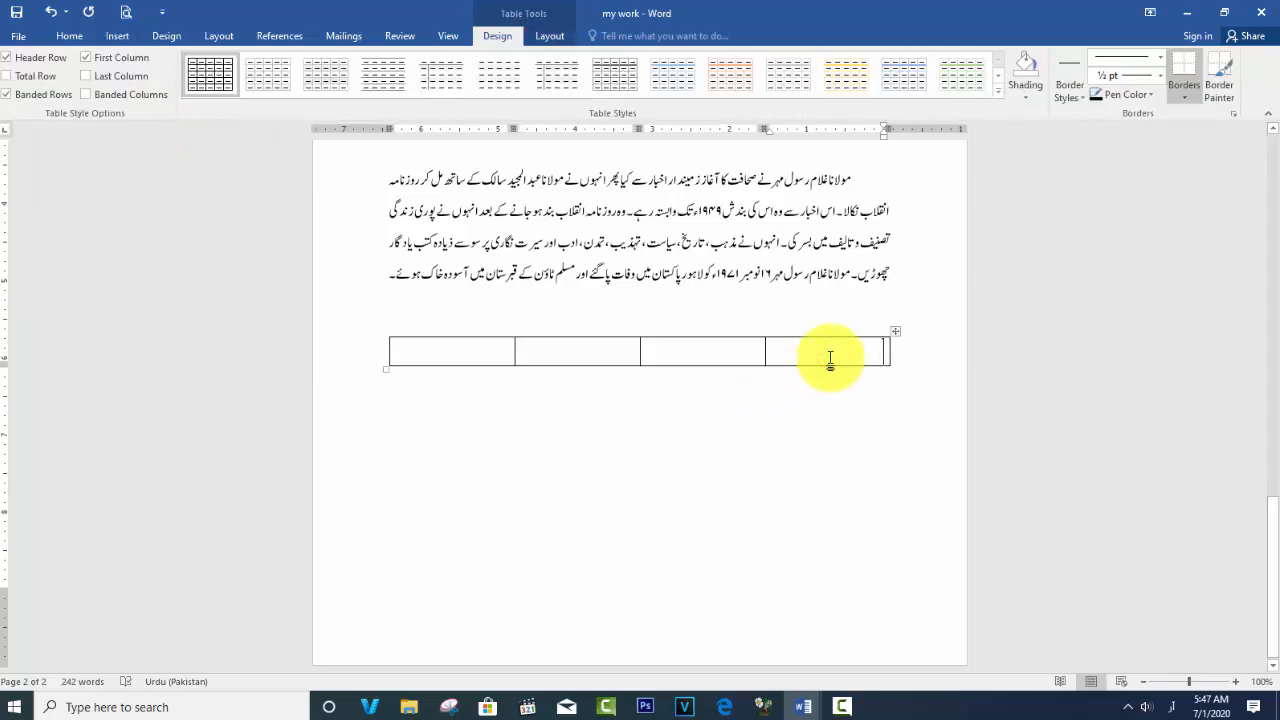
# Fill the table's first three cells, starting from the right, with the headings نمبر شمار, کتاب and صفحہ نمبر
pyautogui.write('نم')
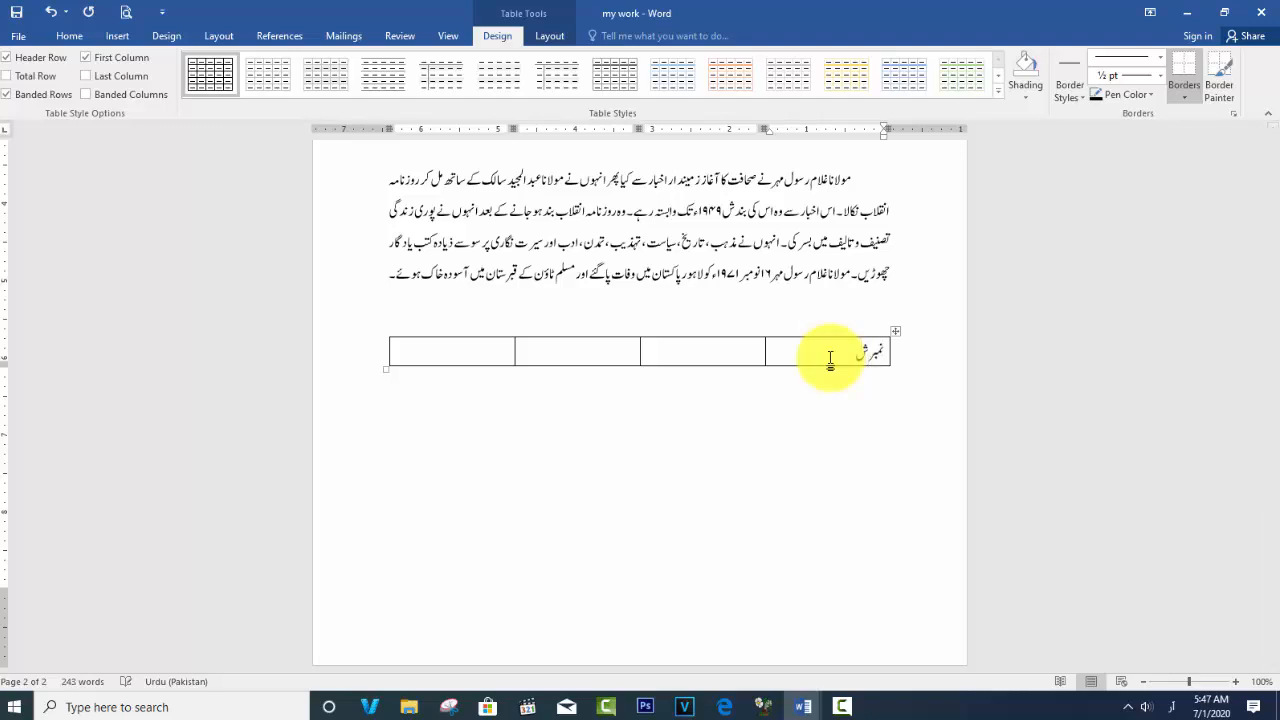
pyautogui.write('بر شمنار')
pyautogui.press('BackSpace')
pyautogui.press('BackSpace')
pyautogui.press('BackSpace')
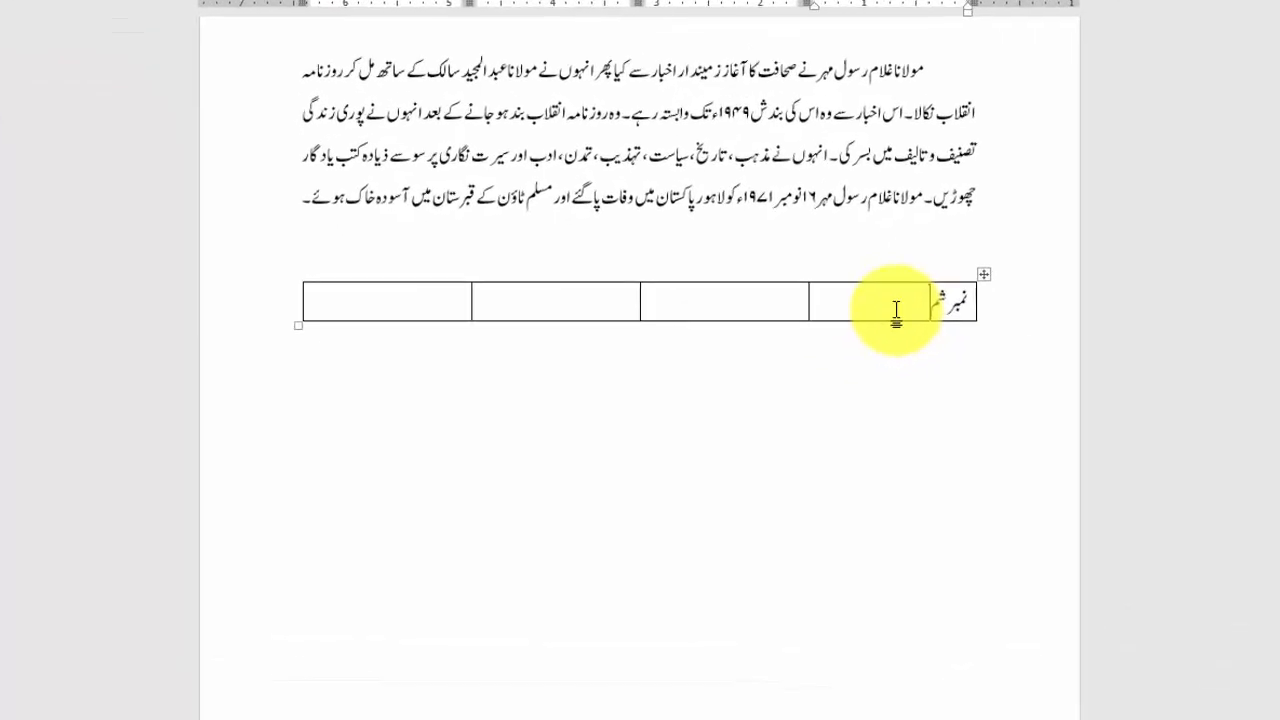
pyautogui.write('ار')
pyautogui.click(757, 298)
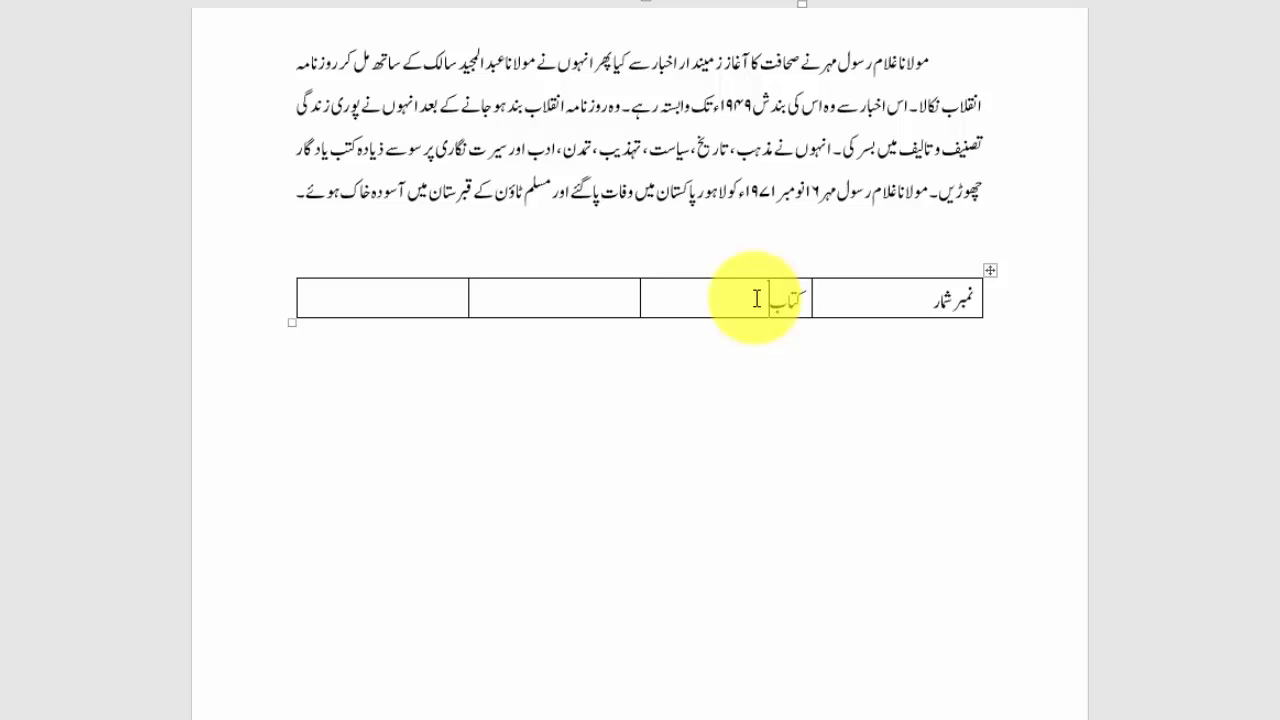
pyautogui.write('کتاب')
pyautogui.click(607, 288)
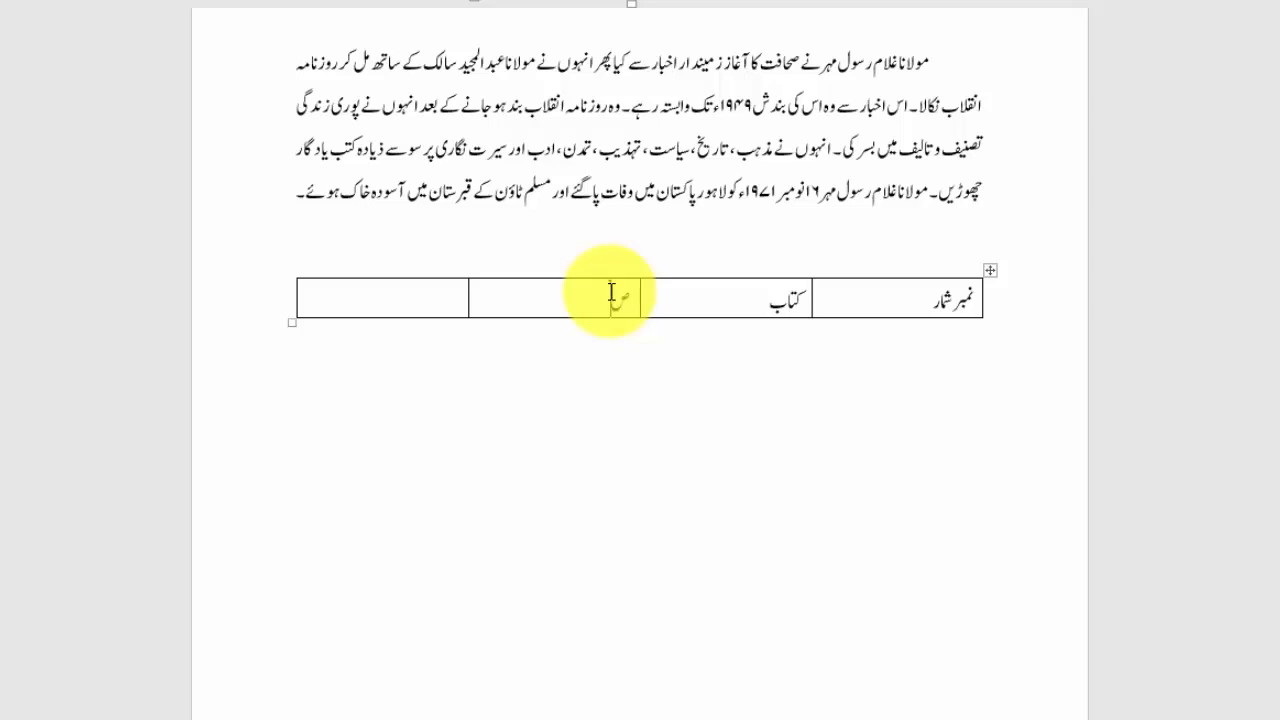
pyautogui.write('صفحہ نمبر')
# Delete the empty fourth cell with Shift cells right and stretch the three-column table back to the text width
pyautogui.click(419, 300)
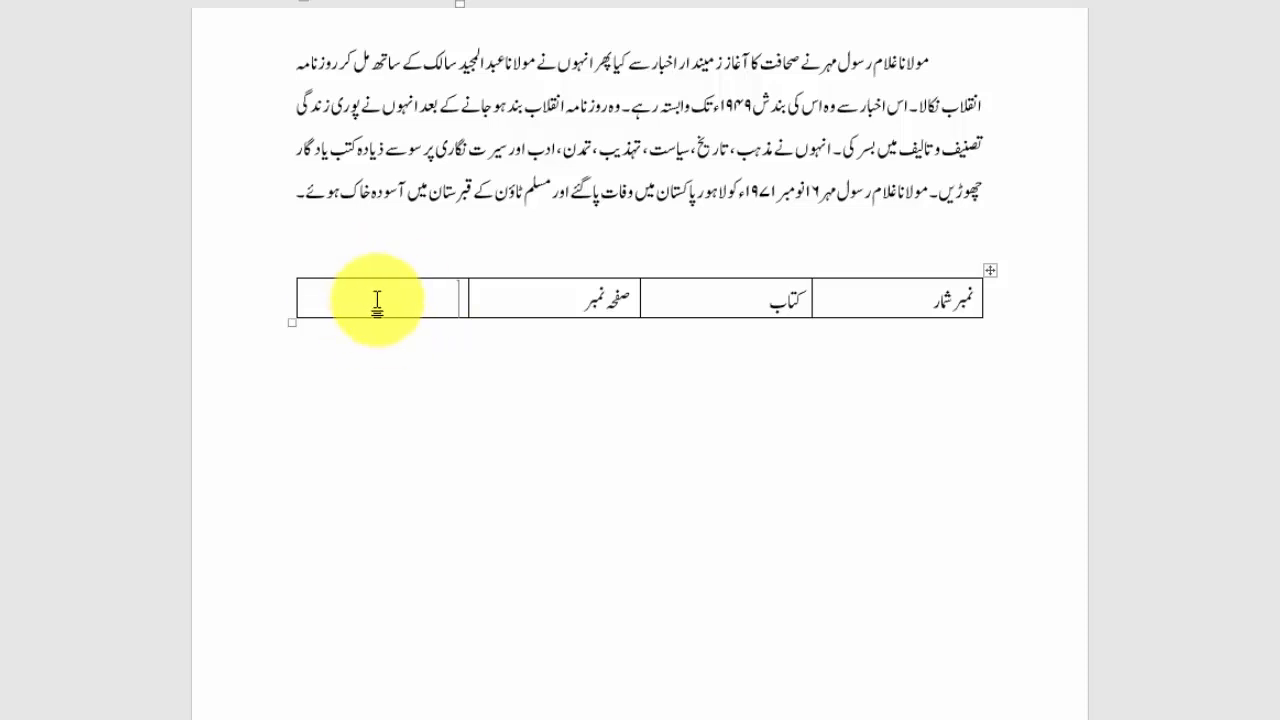
pyautogui.rightClick(384, 300)
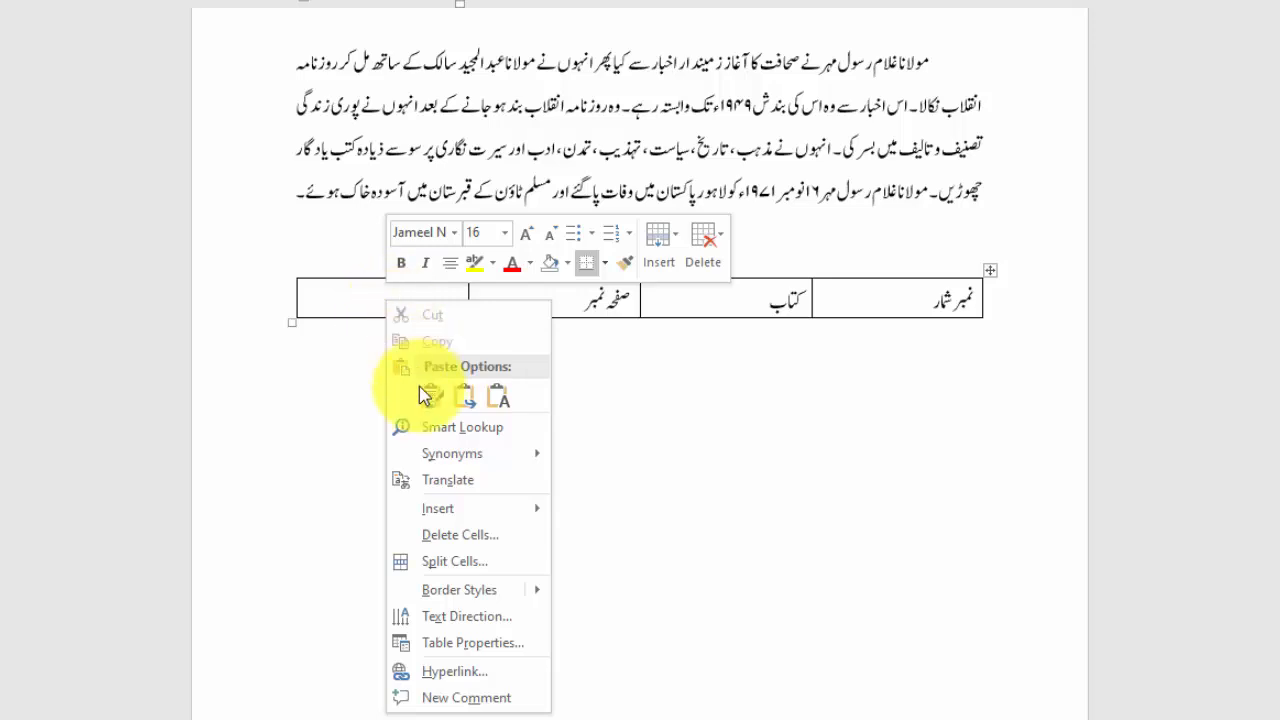
pyautogui.click(449, 537)
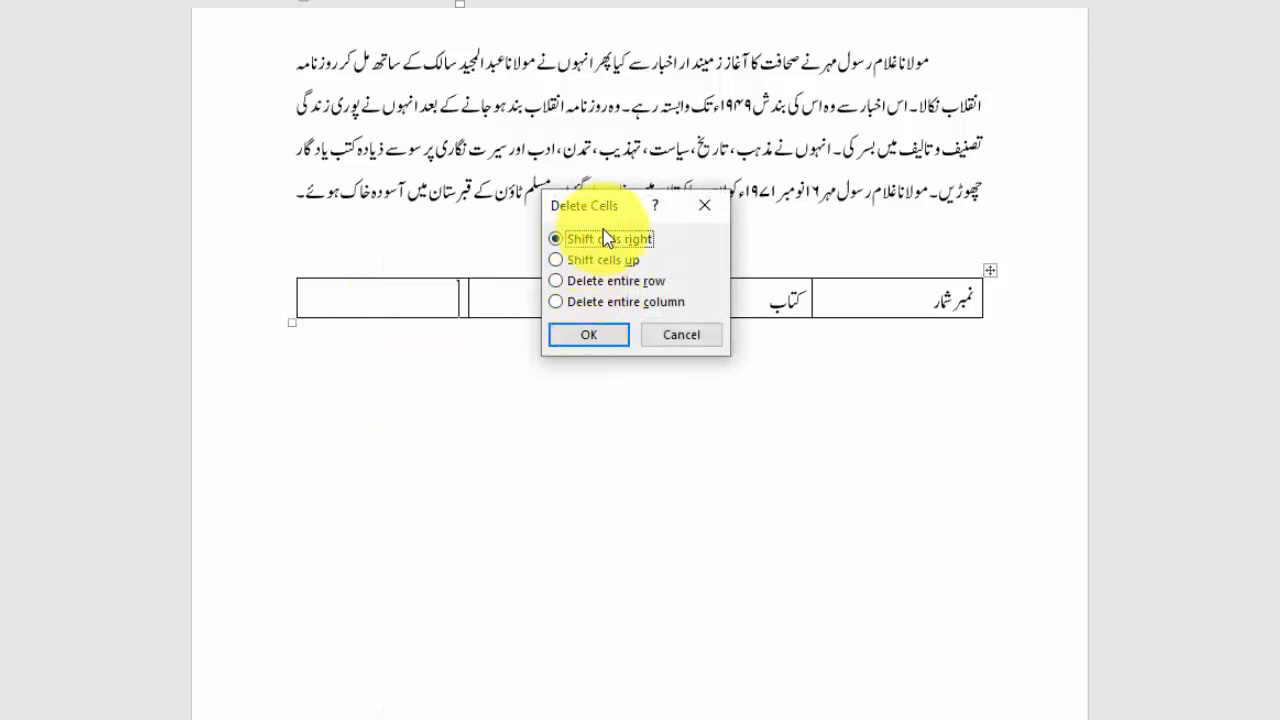
pyautogui.click(598, 334)
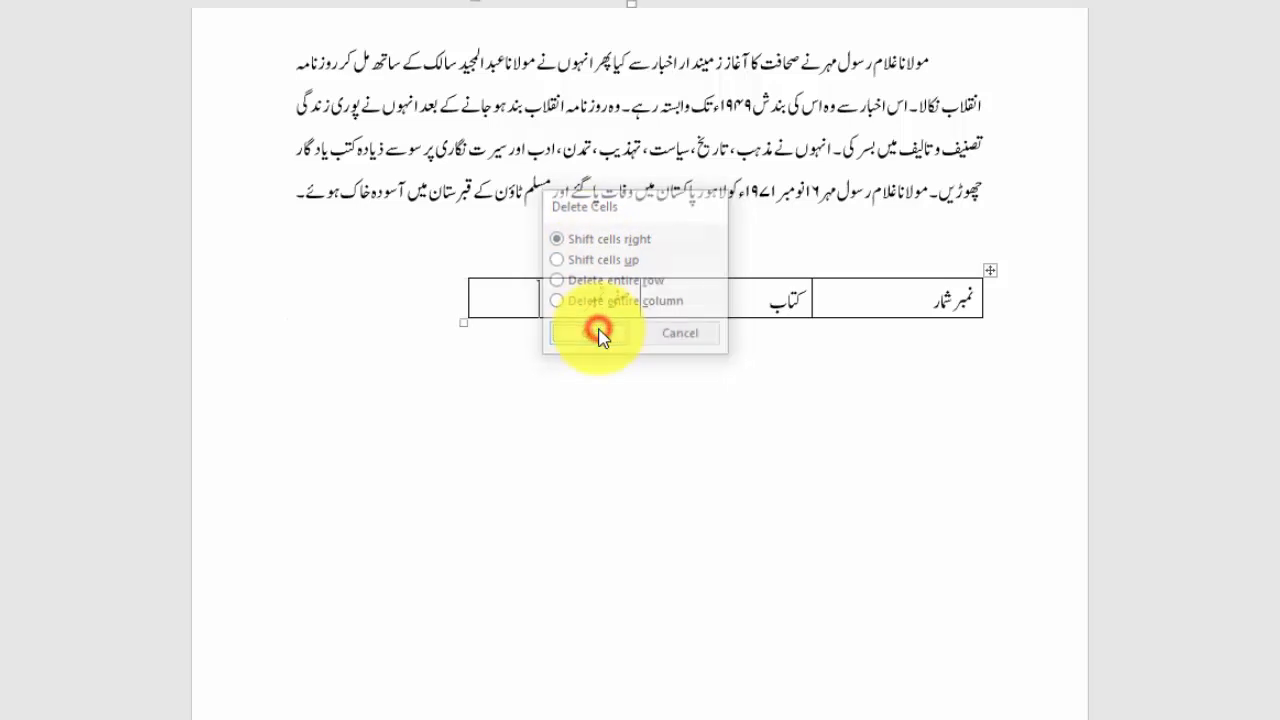
pyautogui.moveTo(463, 320); pyautogui.dragTo(286, 323)
# Add five empty rows below the table's header row
pyautogui.click(447, 296)
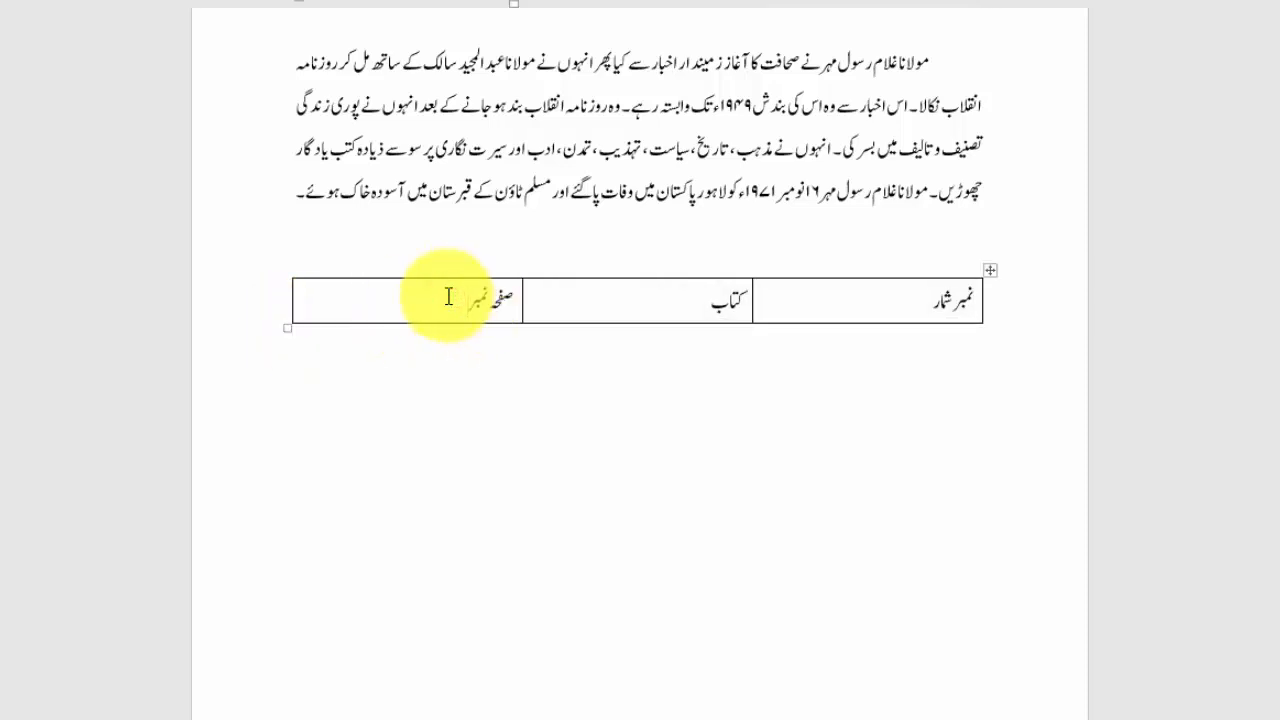
pyautogui.press('Tab')
pyautogui.press('Tab')
pyautogui.press('Tab')
pyautogui.press('Tab')
pyautogui.press('Tab')
pyautogui.press('Tab')
pyautogui.press('Tab')
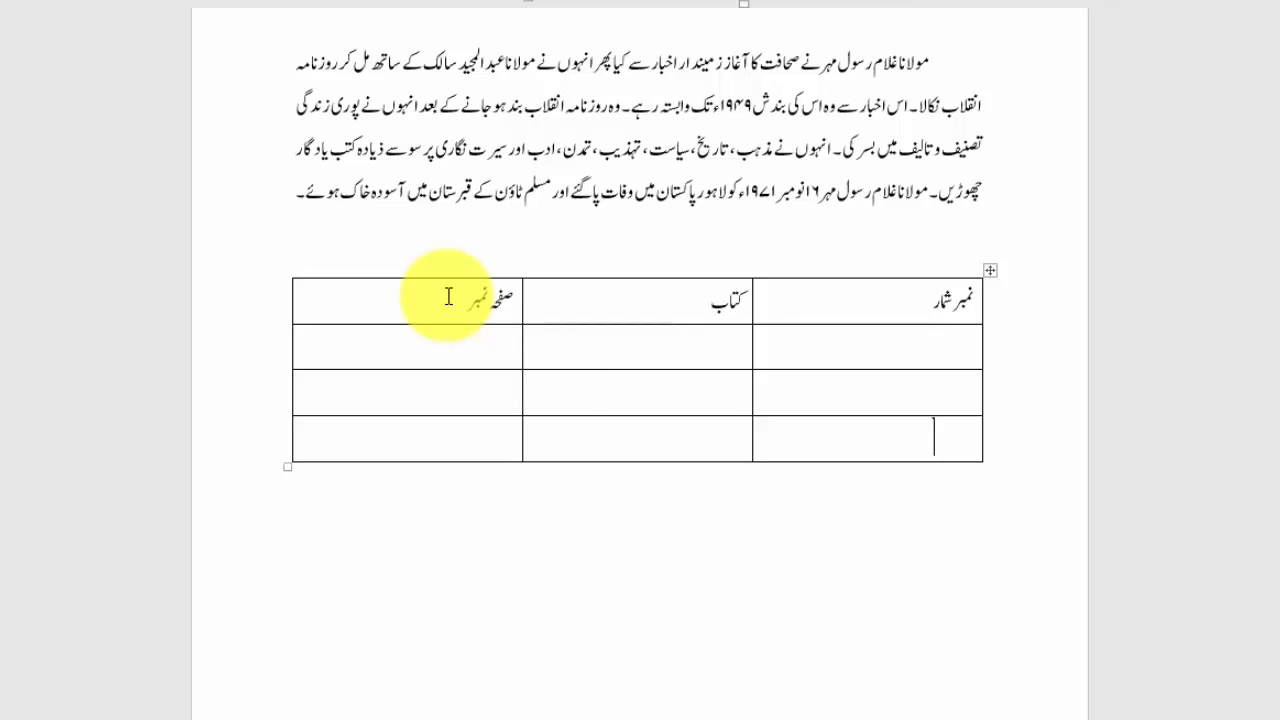
pyautogui.press('Tab')
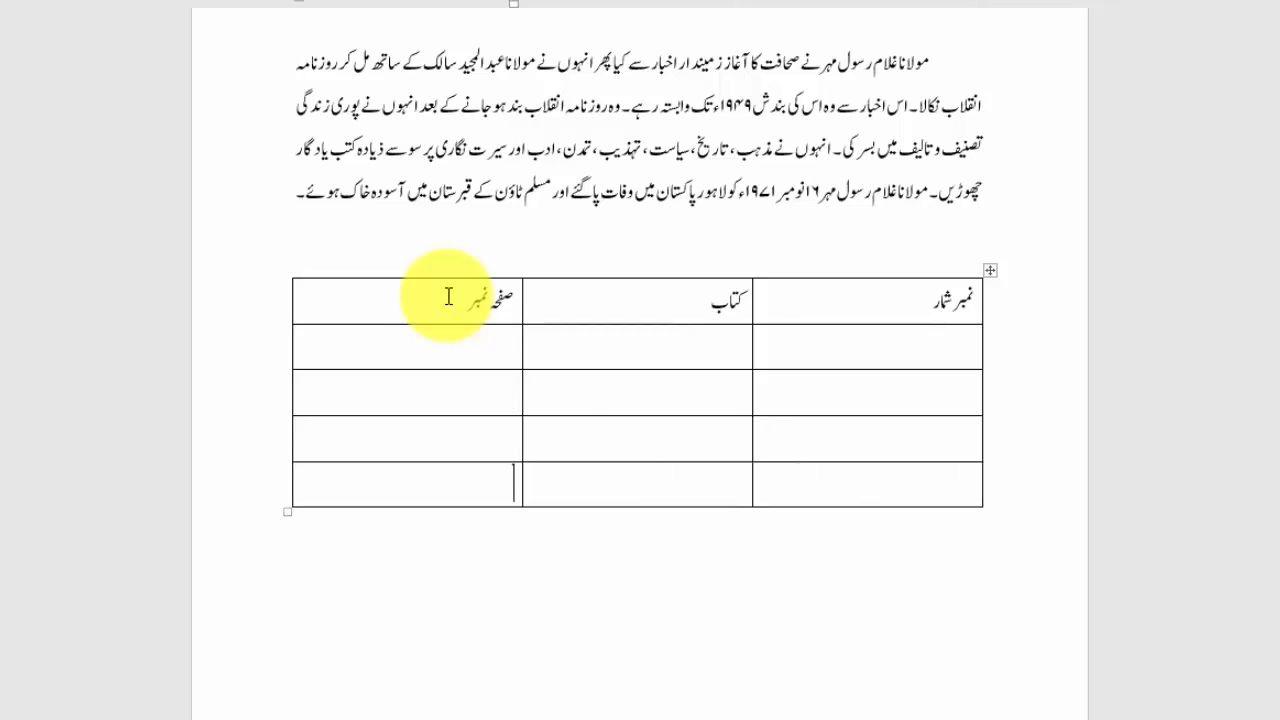
pyautogui.press('Tab')
# Narrow the نمبر شمار and صفحہ نمبر columns so the کتاب column takes up most of the table's width
pyautogui.click(752, 338)
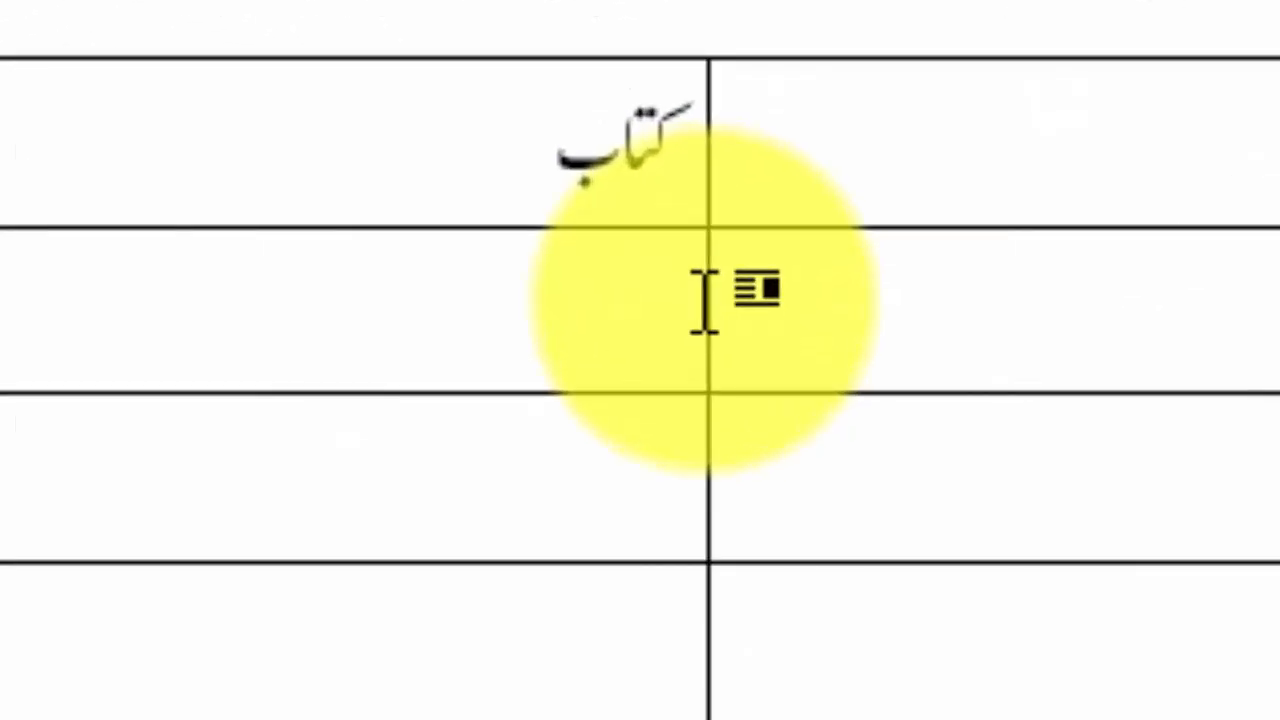
pyautogui.moveTo(716, 297); pyautogui.dragTo(580, 323)
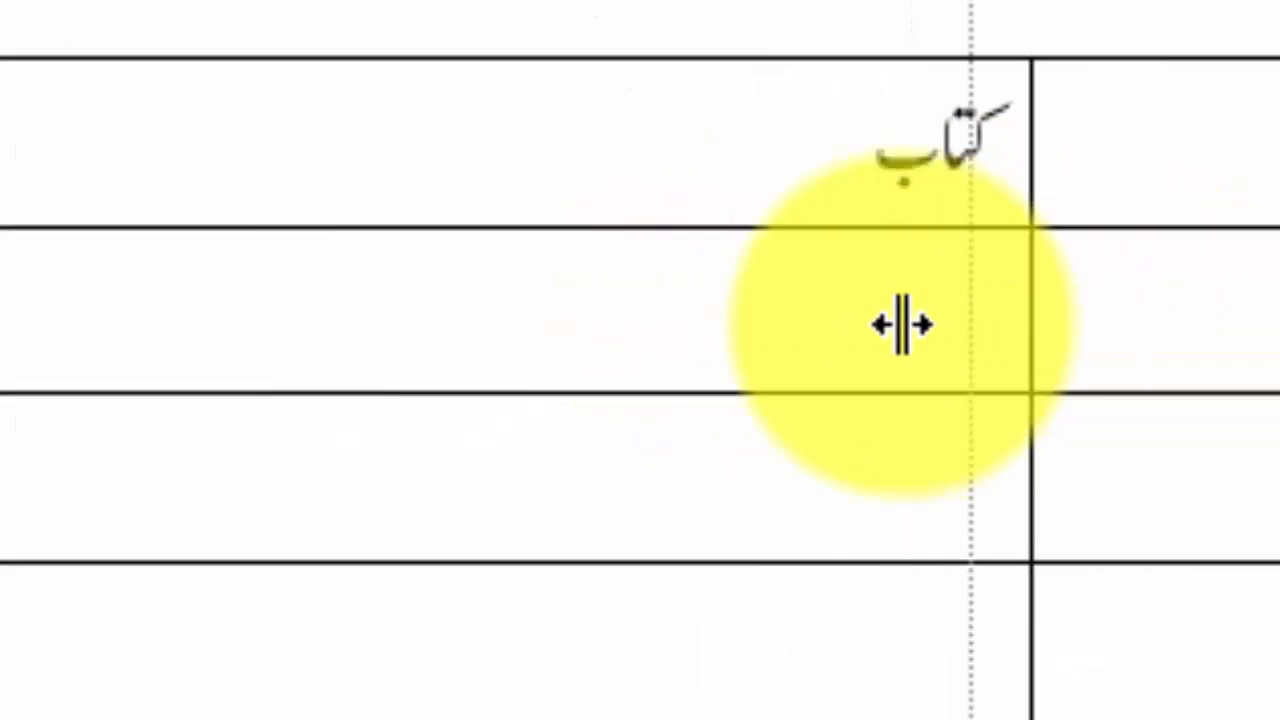
pyautogui.moveTo(903, 324); pyautogui.dragTo(1212, 319)
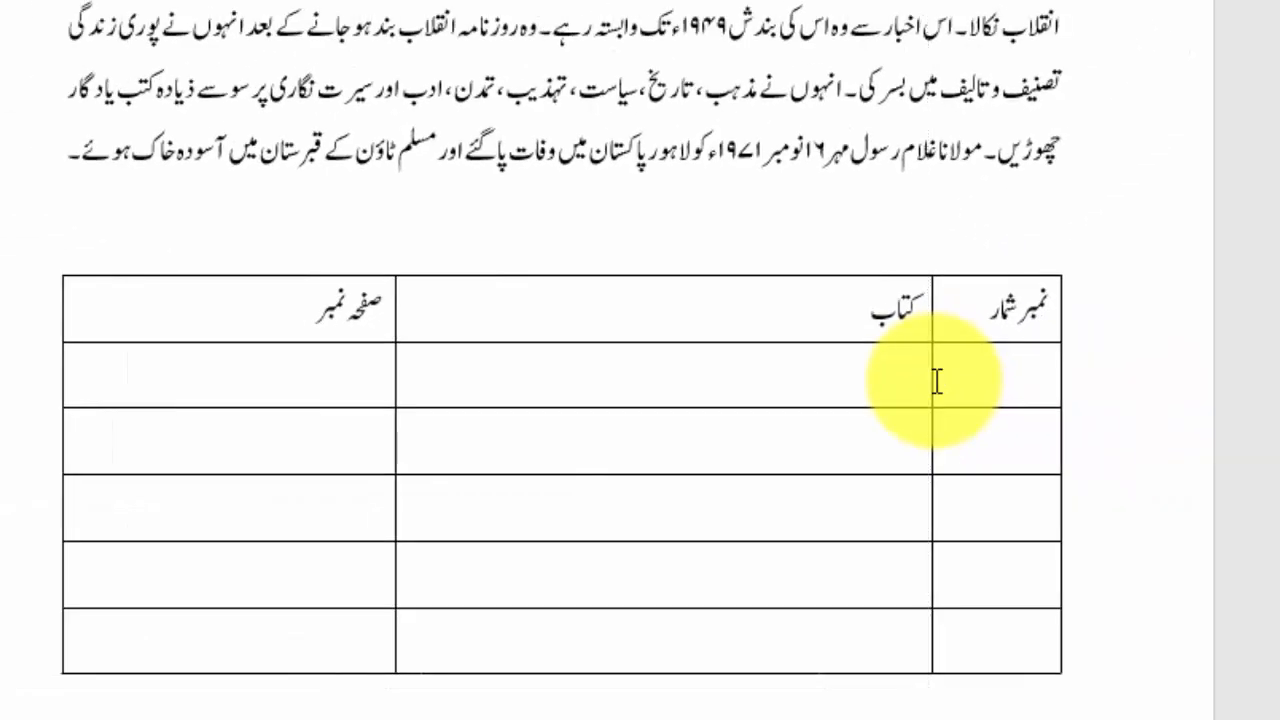
pyautogui.moveTo(307, 349); pyautogui.dragTo(307, 349)
pyautogui.moveTo(394, 362); pyautogui.dragTo(174, 360)
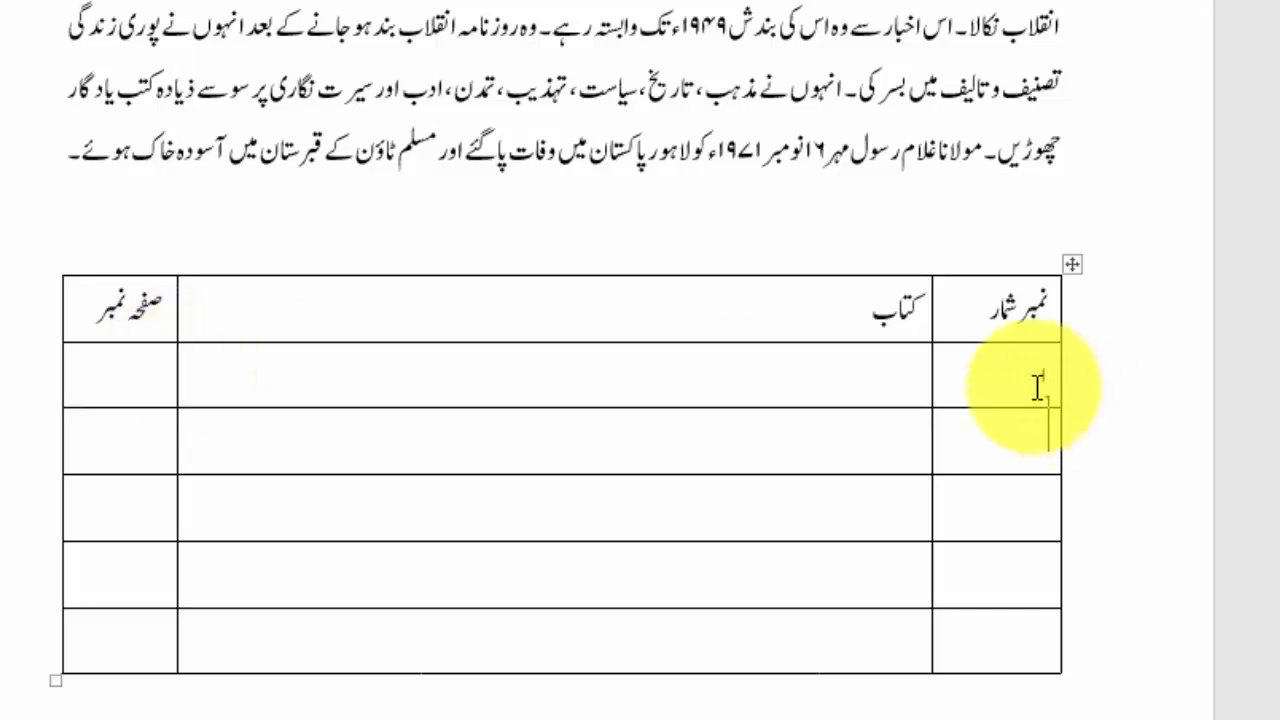
# Number the five rows ۱ to ۵ in the نمبر شمار column and narrow that column further to fit its heading
pyautogui.write('۲')
pyautogui.press('Down')
pyautogui.write('۳')
pyautogui.press('Down')
pyautogui.write('۴')
pyautogui.press('Down')
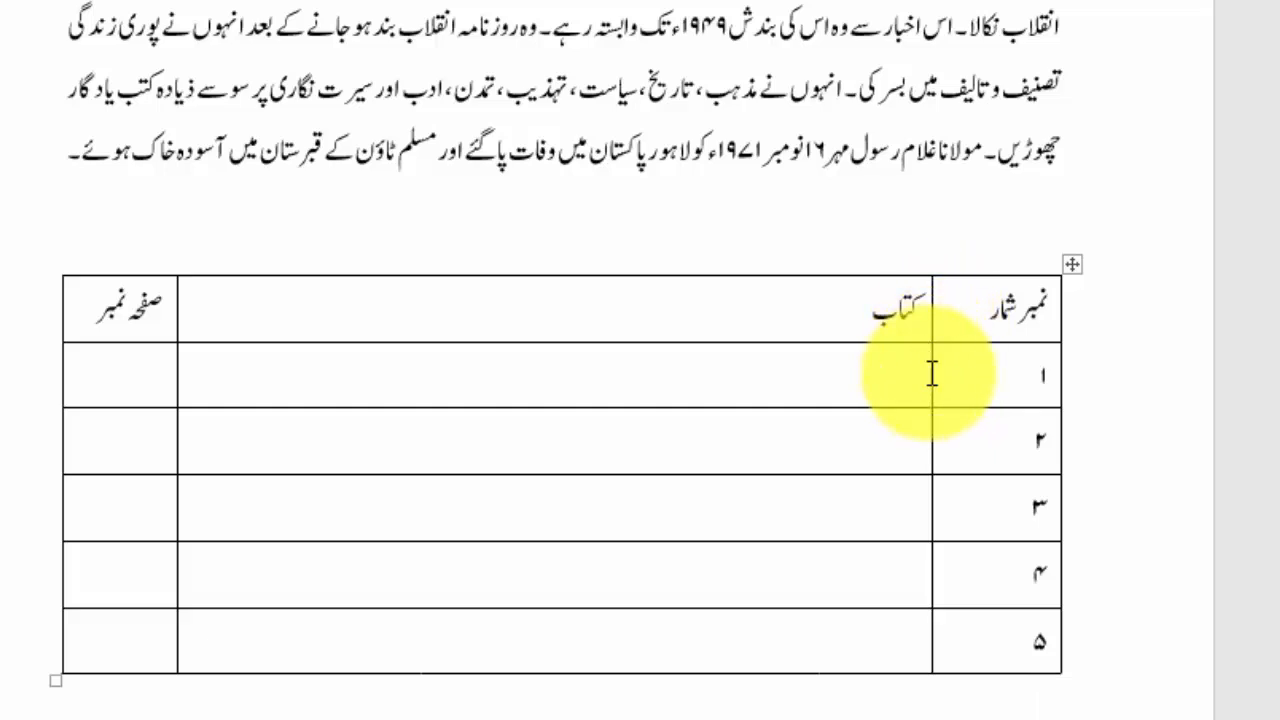
pyautogui.moveTo(933, 373); pyautogui.dragTo(980, 371)
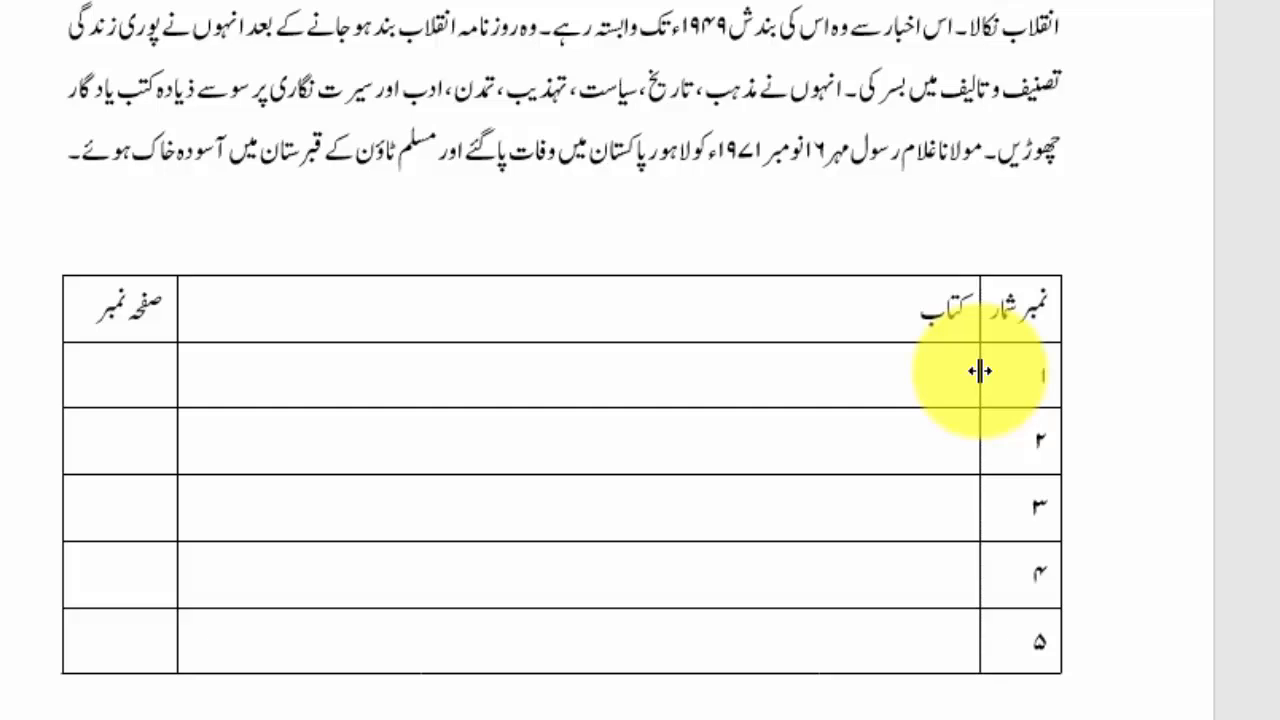
pyautogui.click(945, 372)
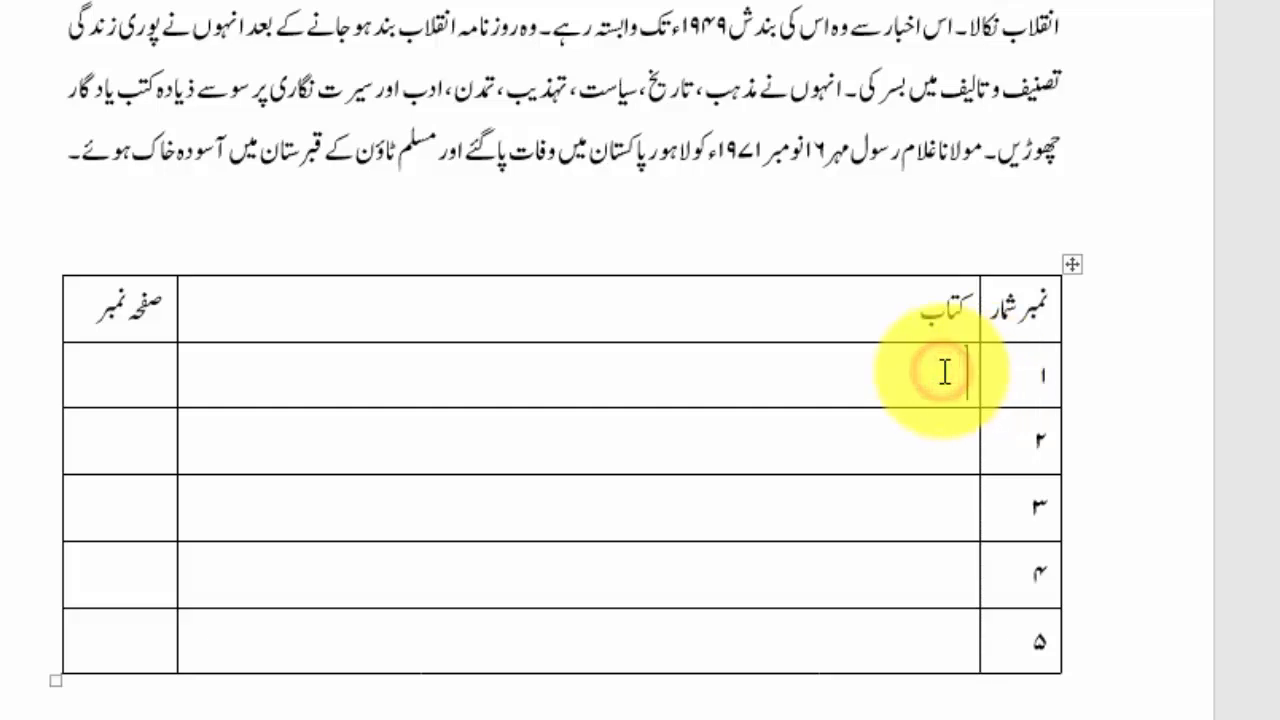
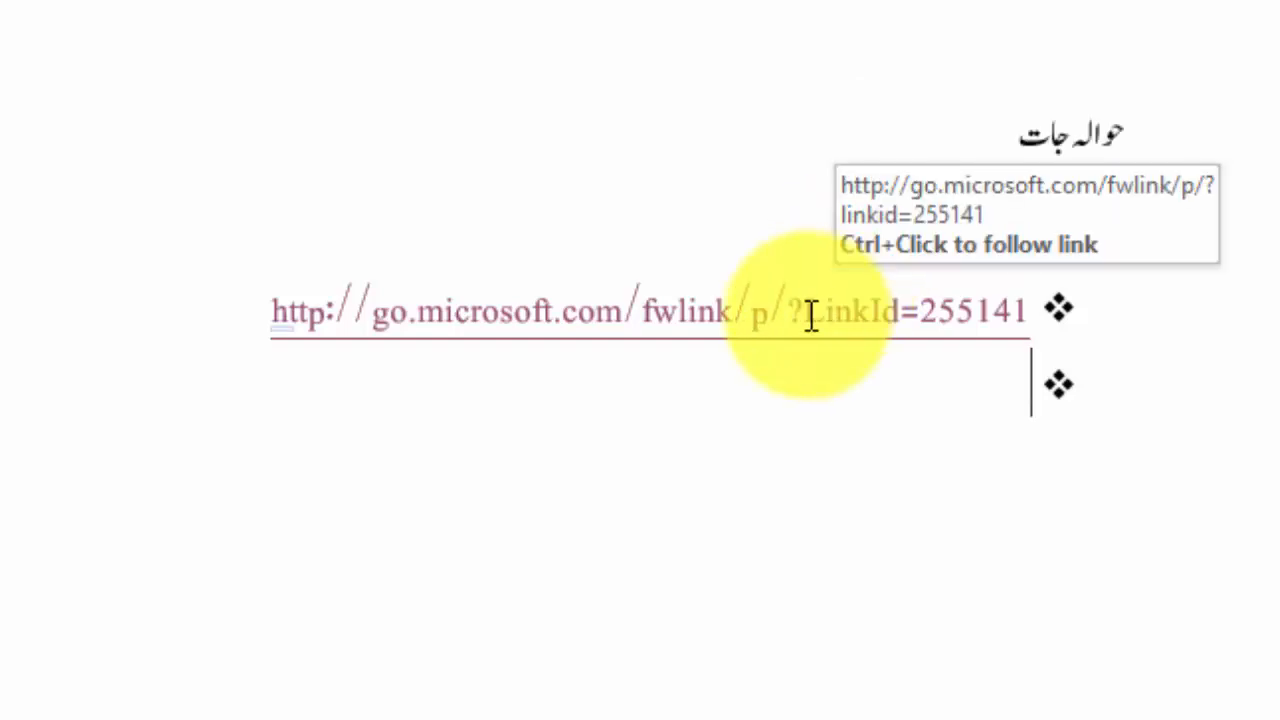
# Try to follow the web address link and the علامہ اقبال کی زندگی link in the references list
pyautogui.keyDown('ctrl'); pyautogui.click(812, 314); pyautogui.keyUp('ctrl')
pyautogui.click(643, 519)
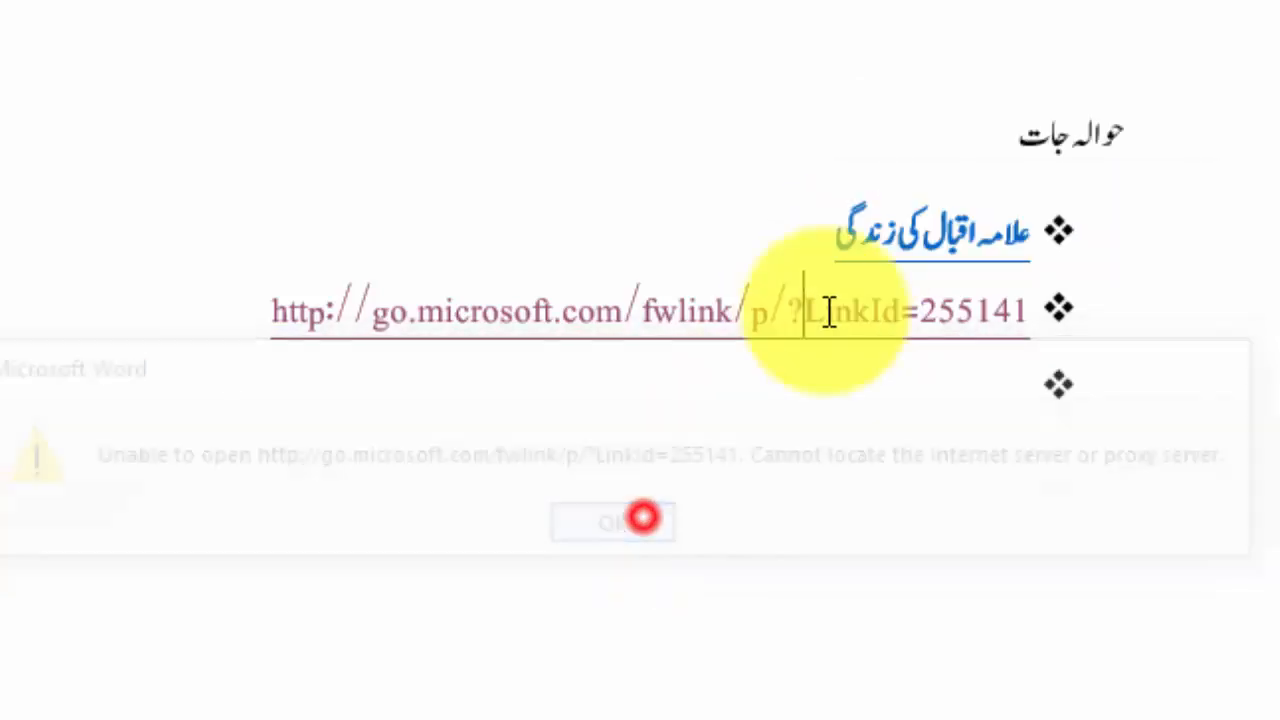
pyautogui.keyDown('ctrl'); pyautogui.click(918, 232); pyautogui.keyUp('ctrl')
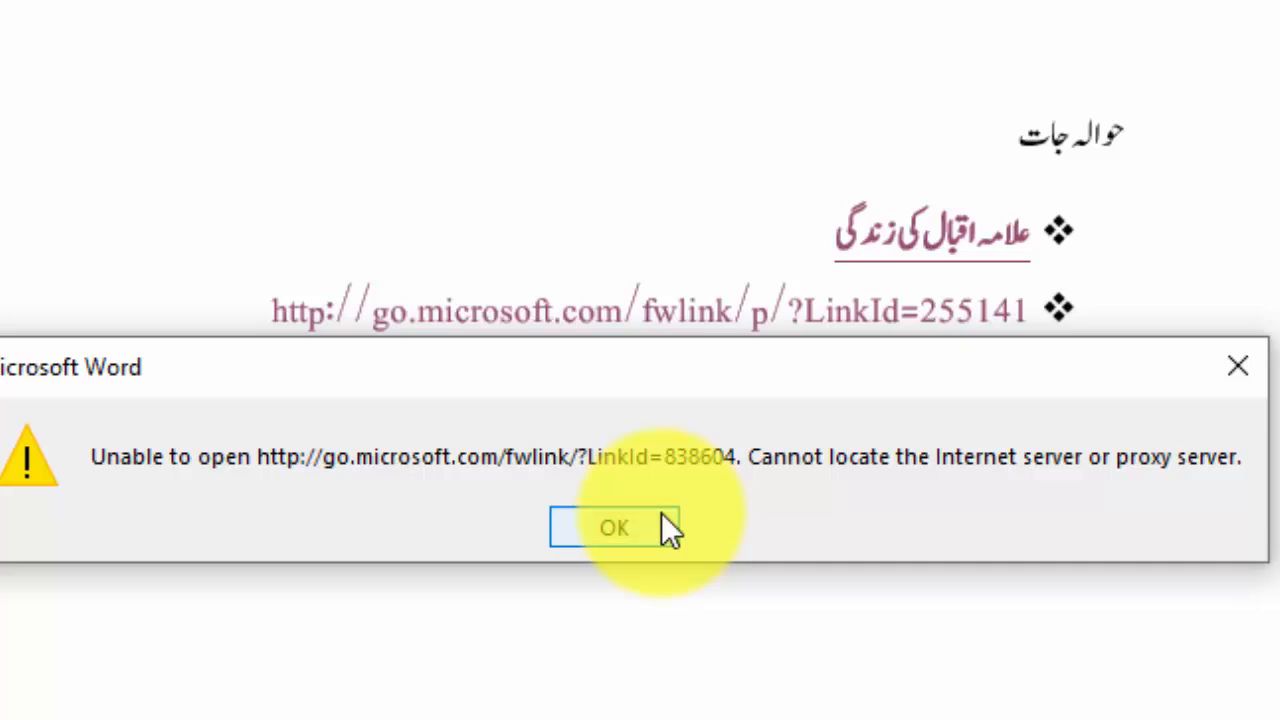
pyautogui.click(661, 514)
# Examine the link targets of the two reference entries and select the حوالہ جات heading above them
pyautogui.moveTo(825, 232); pyautogui.dragTo(1033, 239)
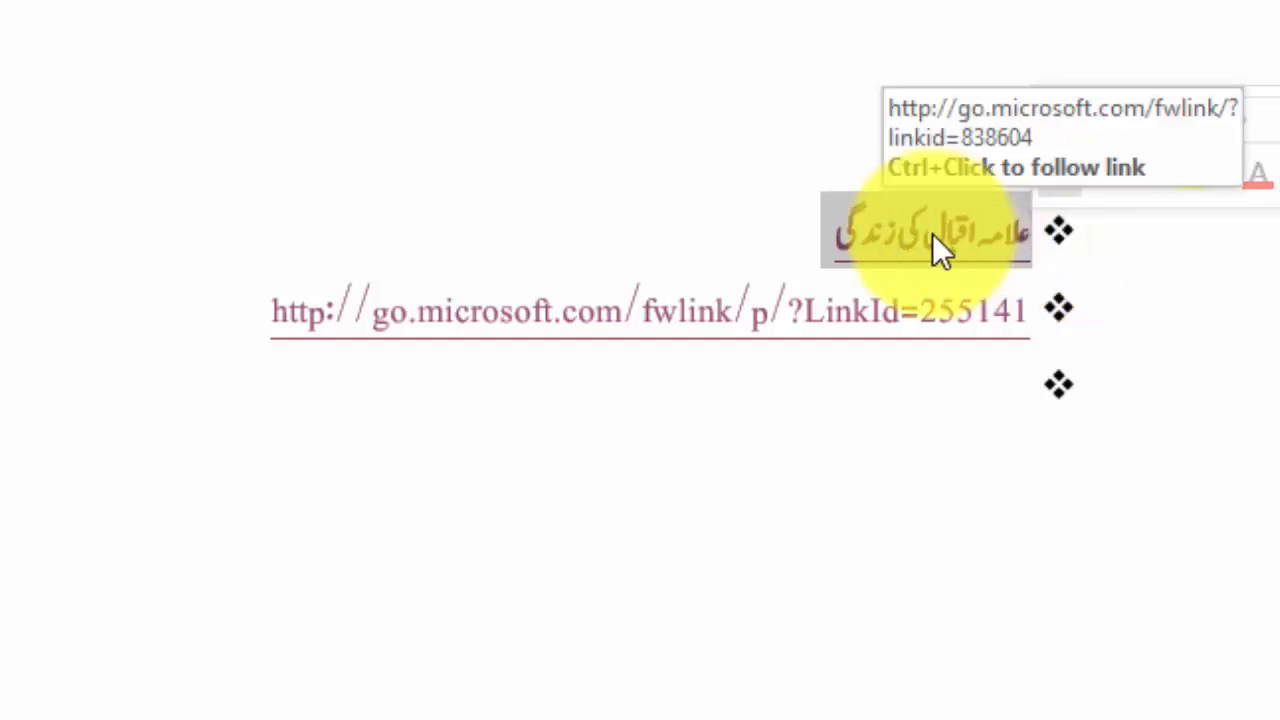
pyautogui.click(982, 399)
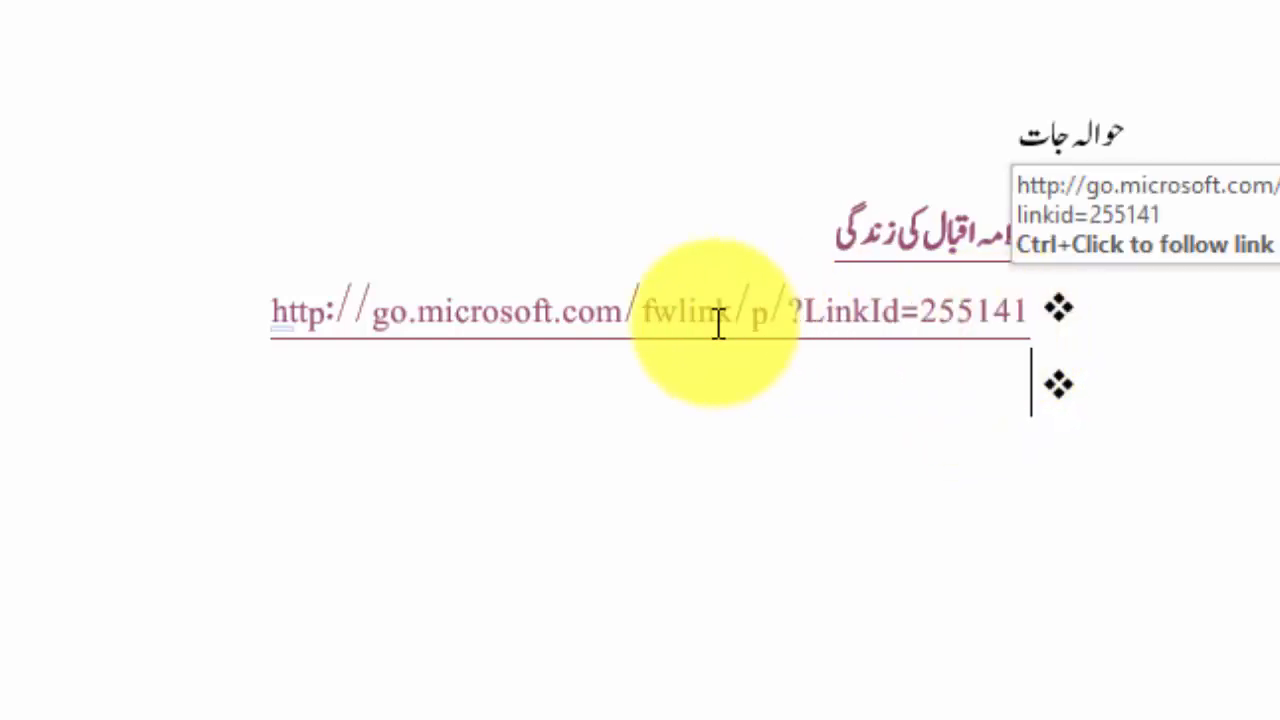
pyautogui.click(261, 322)
pyautogui.moveTo(1028, 322); pyautogui.dragTo(280, 340)
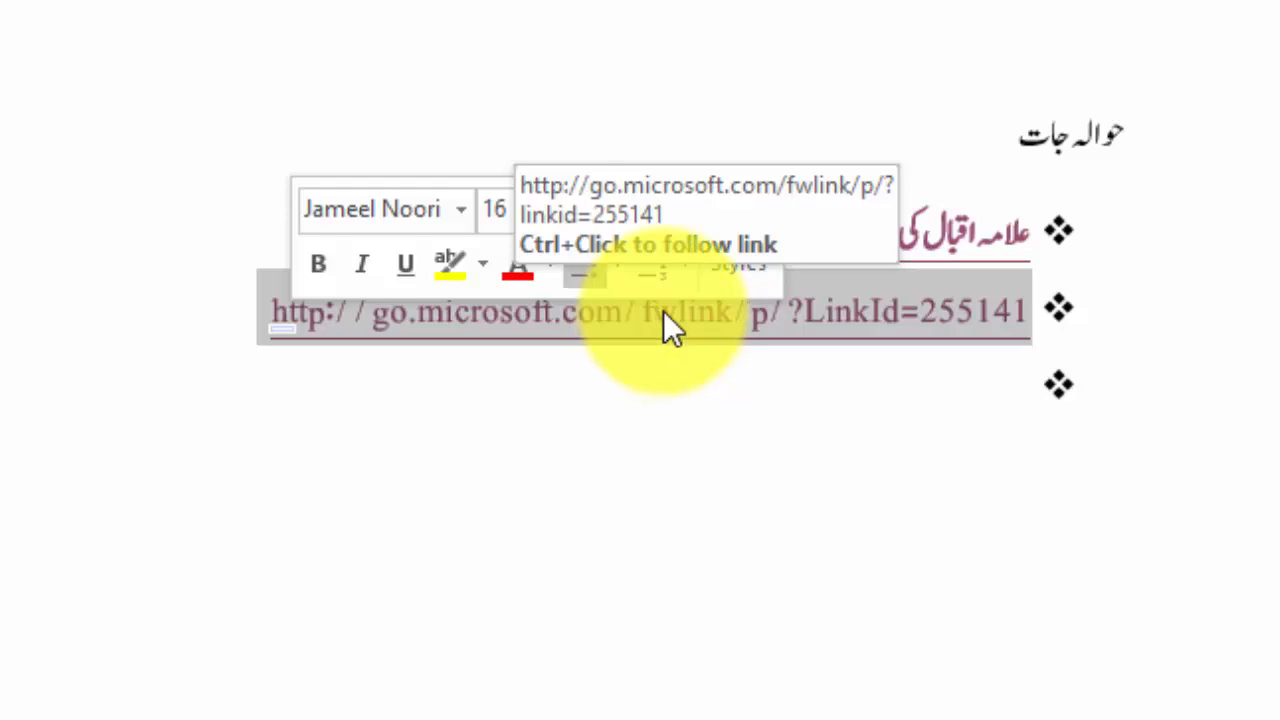
pyautogui.tripleClick(1054, 150)
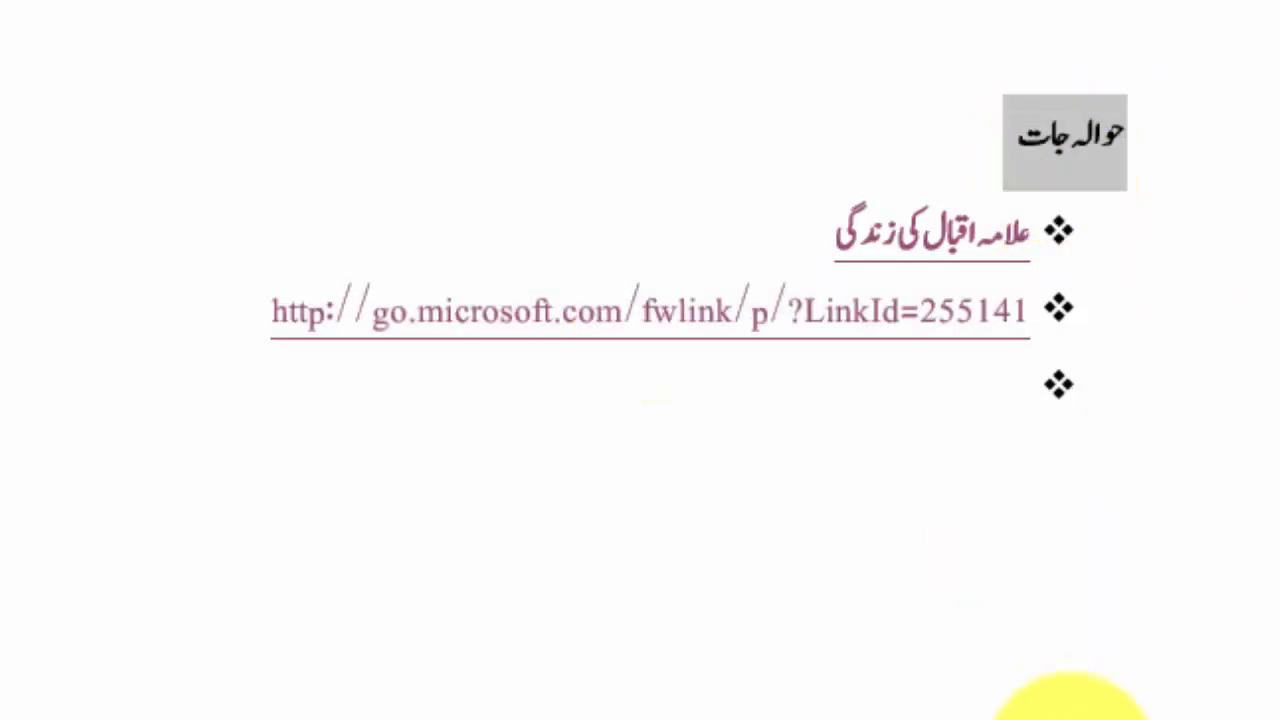
# Review the document from the references list back through the body text to the میری کتاب cover page
pyautogui.scroll(15, 1060, 700)
pyautogui.scroll(-7, 1056, 710)
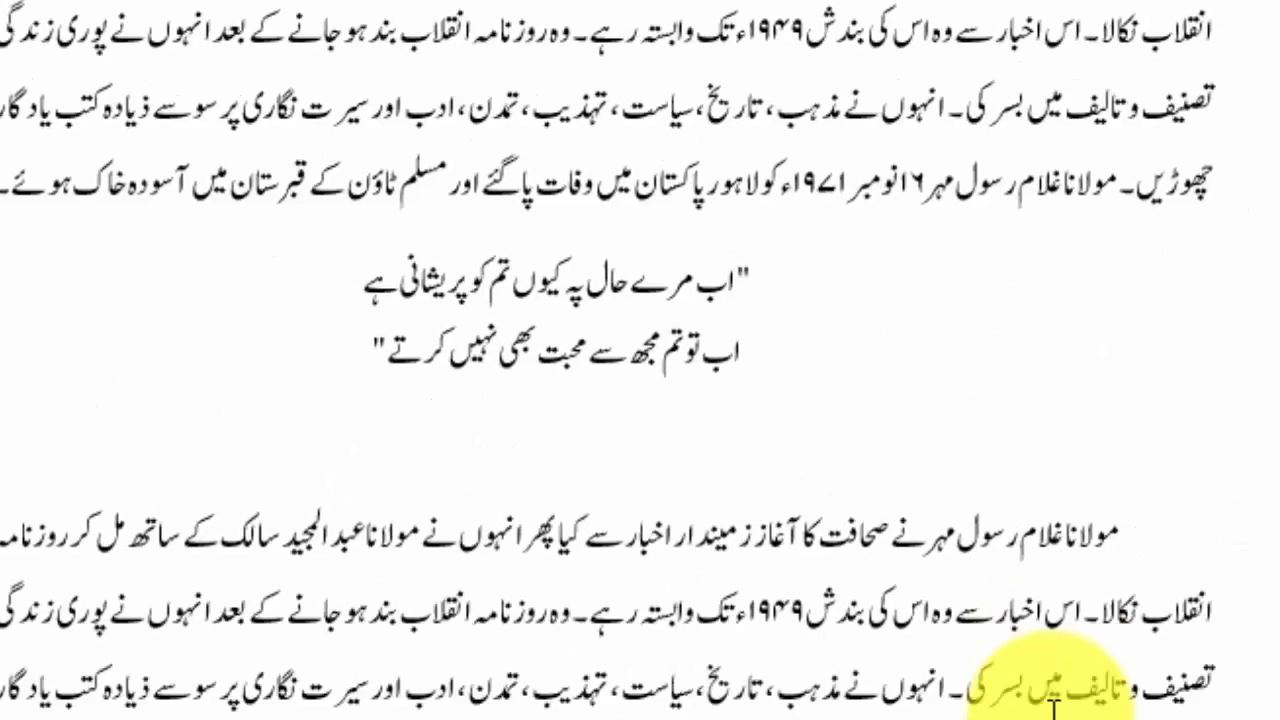
pyautogui.scroll(6, 965, 536)
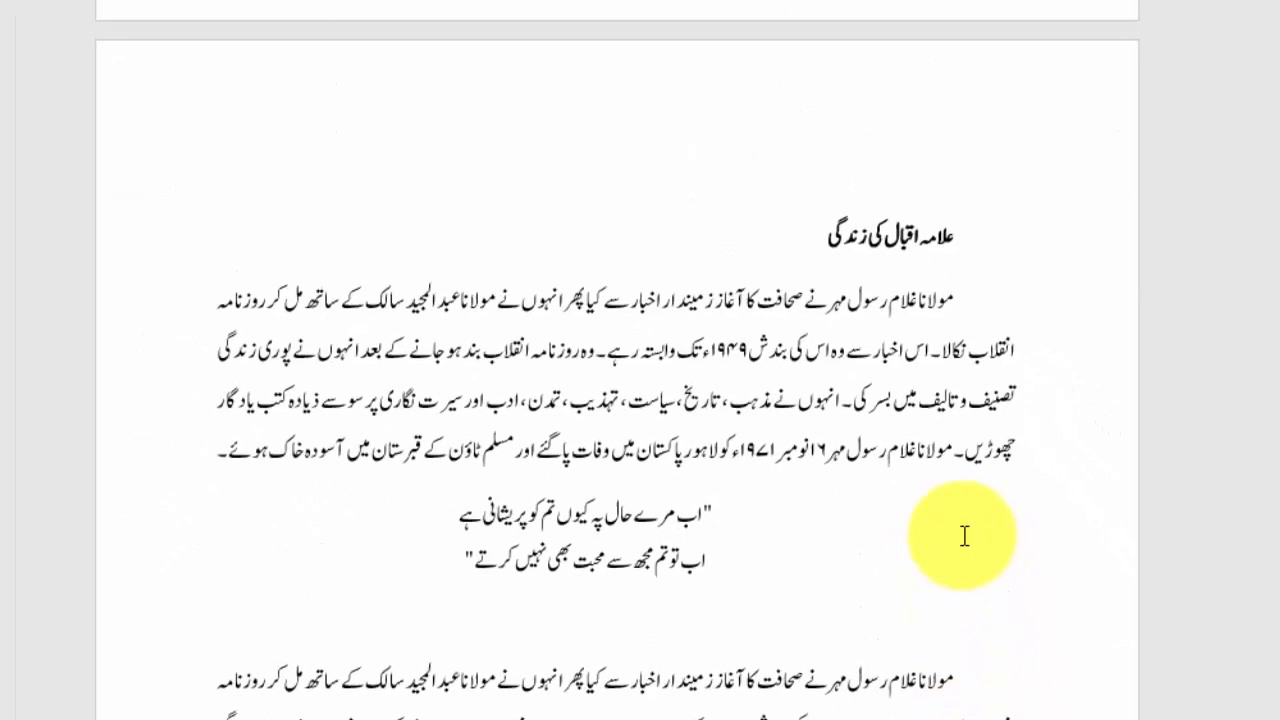
pyautogui.scroll(10, 965, 536)
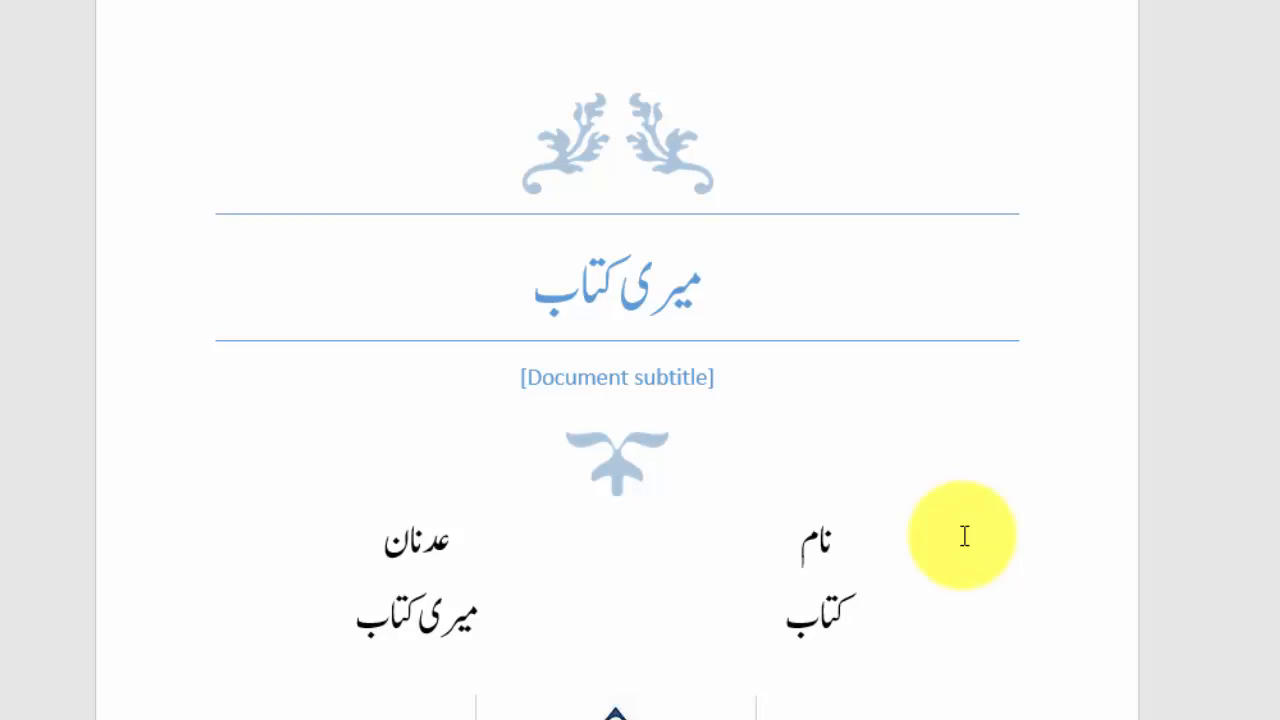
pyautogui.scroll(2, 965, 536)
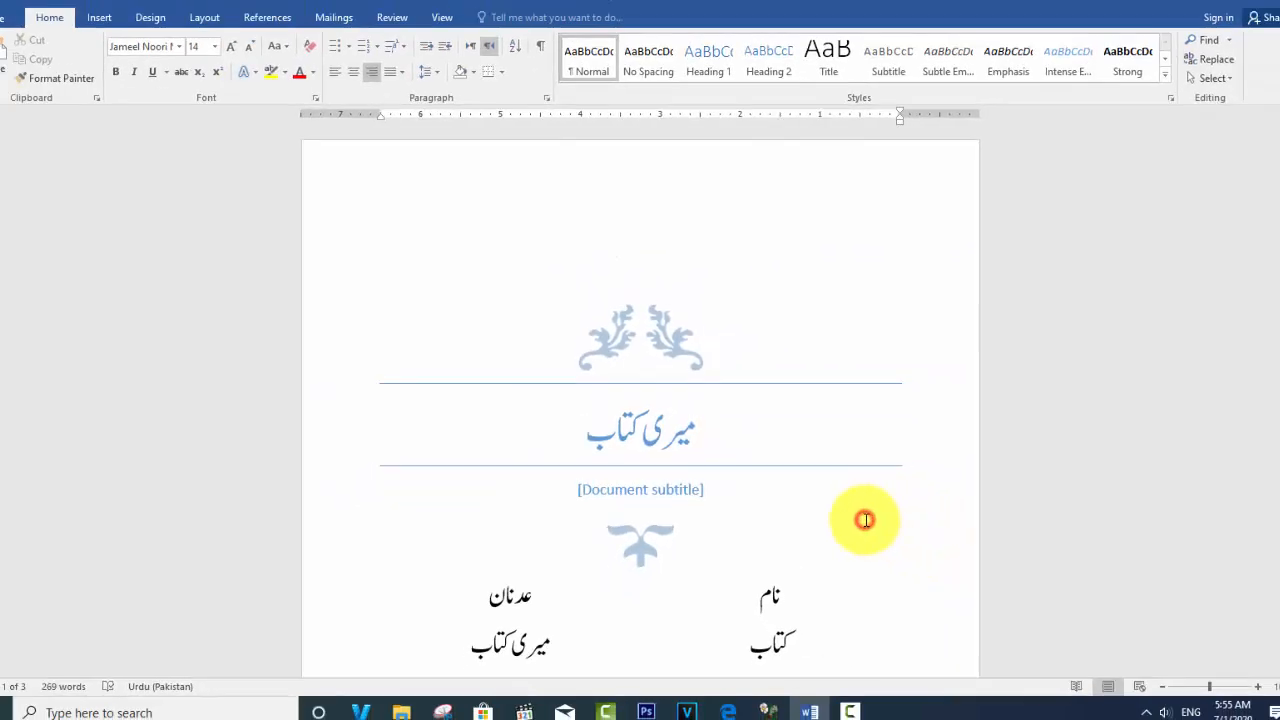
pyautogui.click(865, 520)
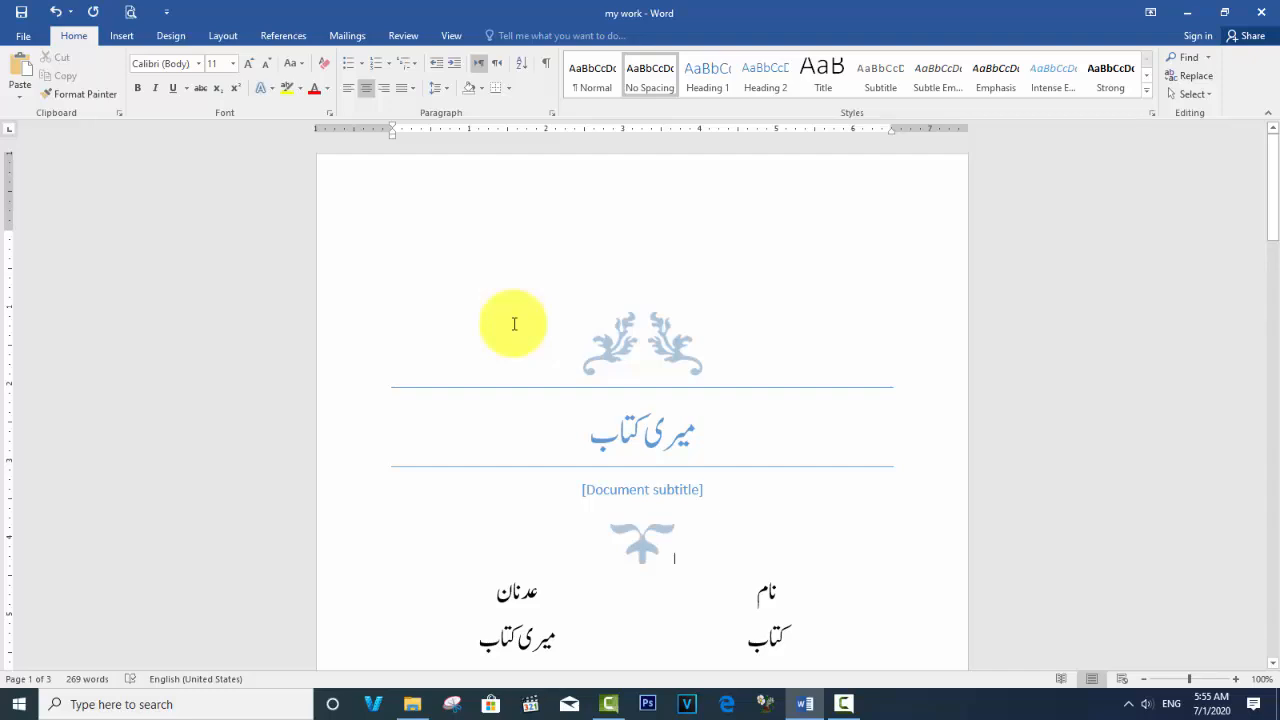
# Examine how documents are saved in the Word options, including the AutoRecover interval, and leave the options without changing anything
pyautogui.click(22, 38)
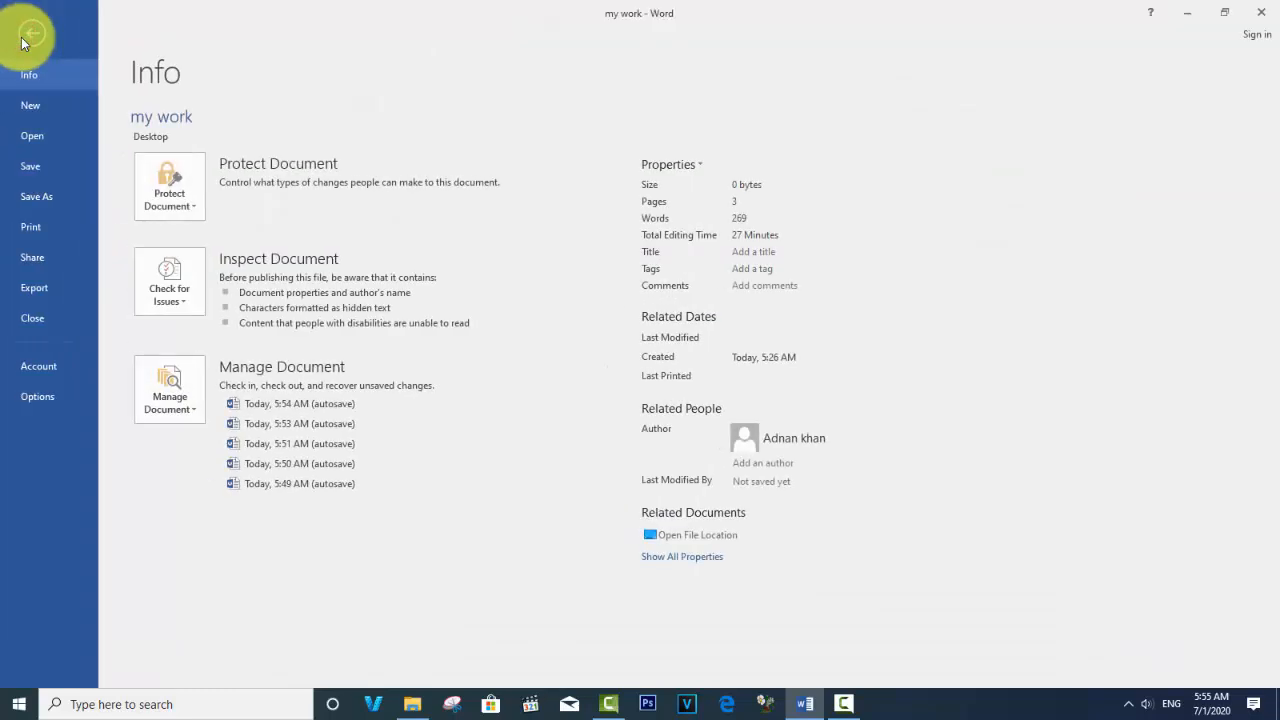
pyautogui.click(24, 36)
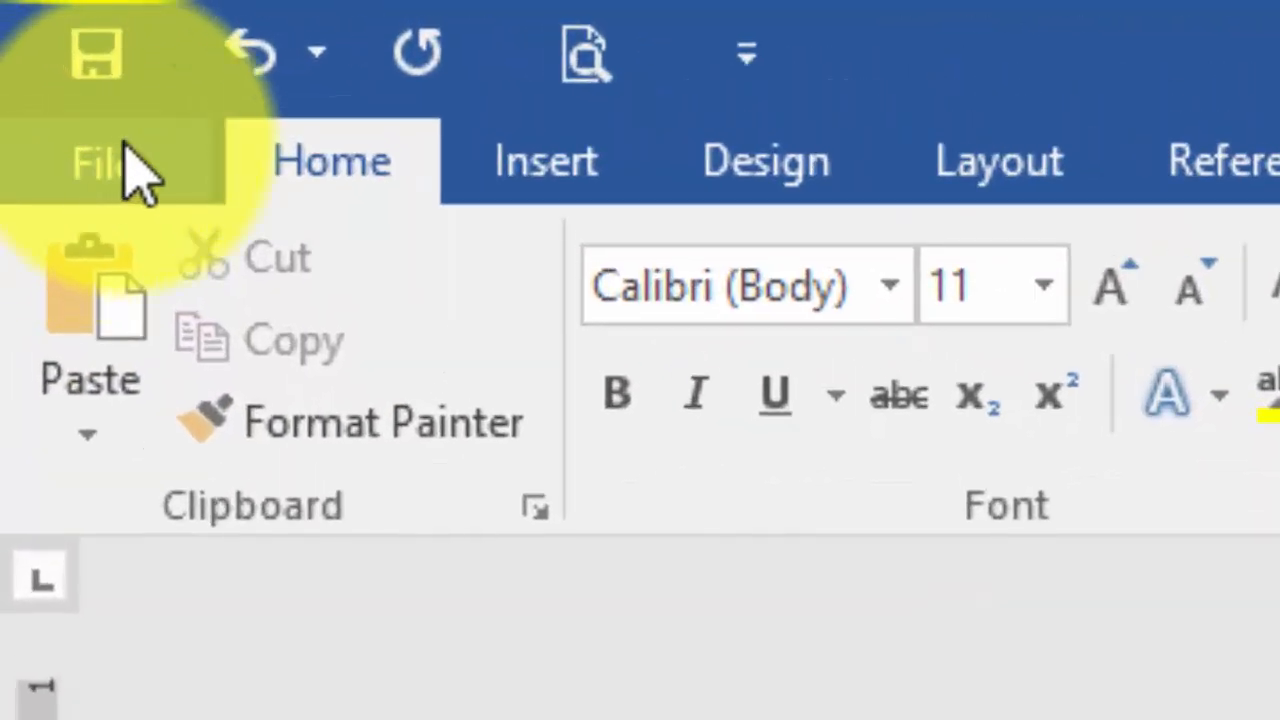
pyautogui.click(135, 170)
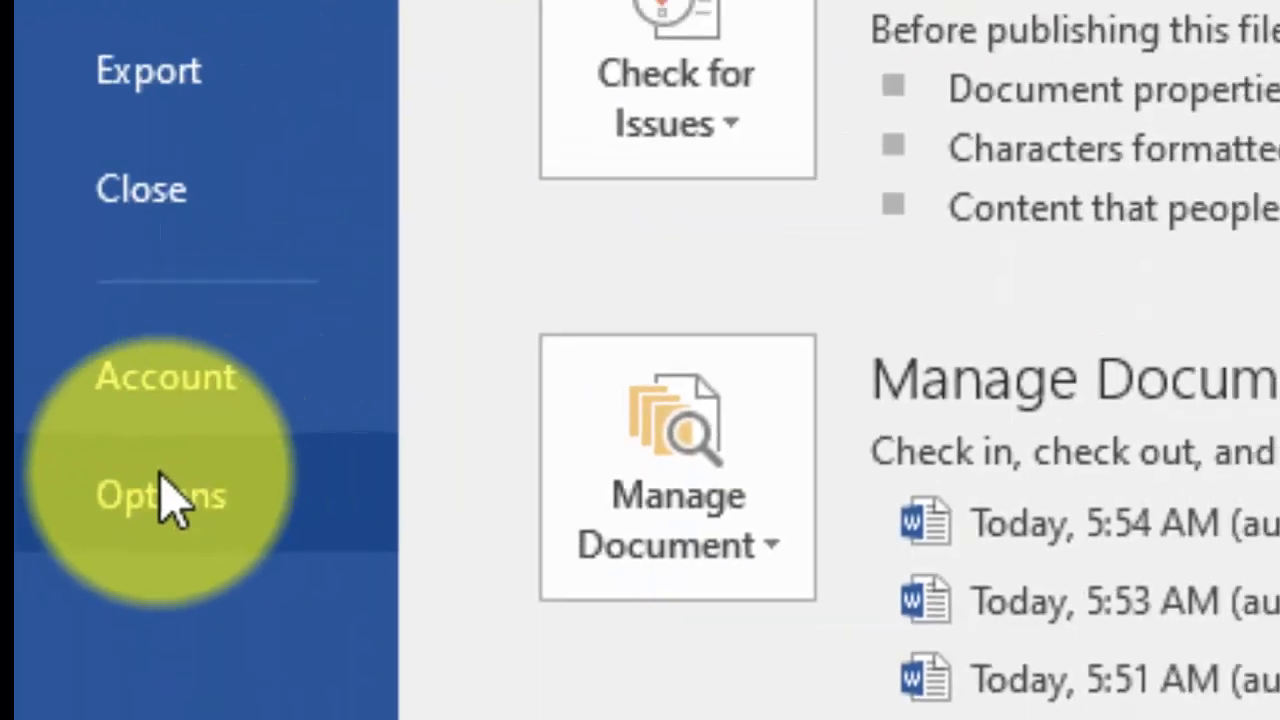
pyautogui.click(165, 497)
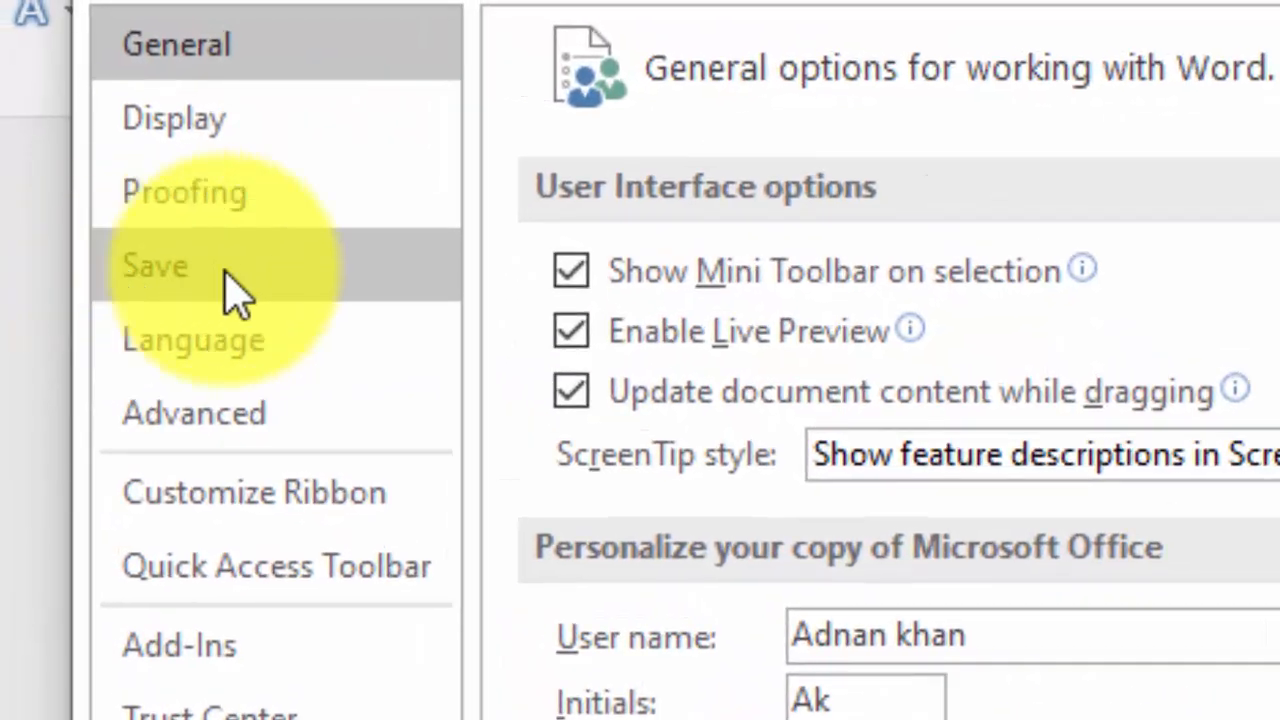
pyautogui.click(76, 119)
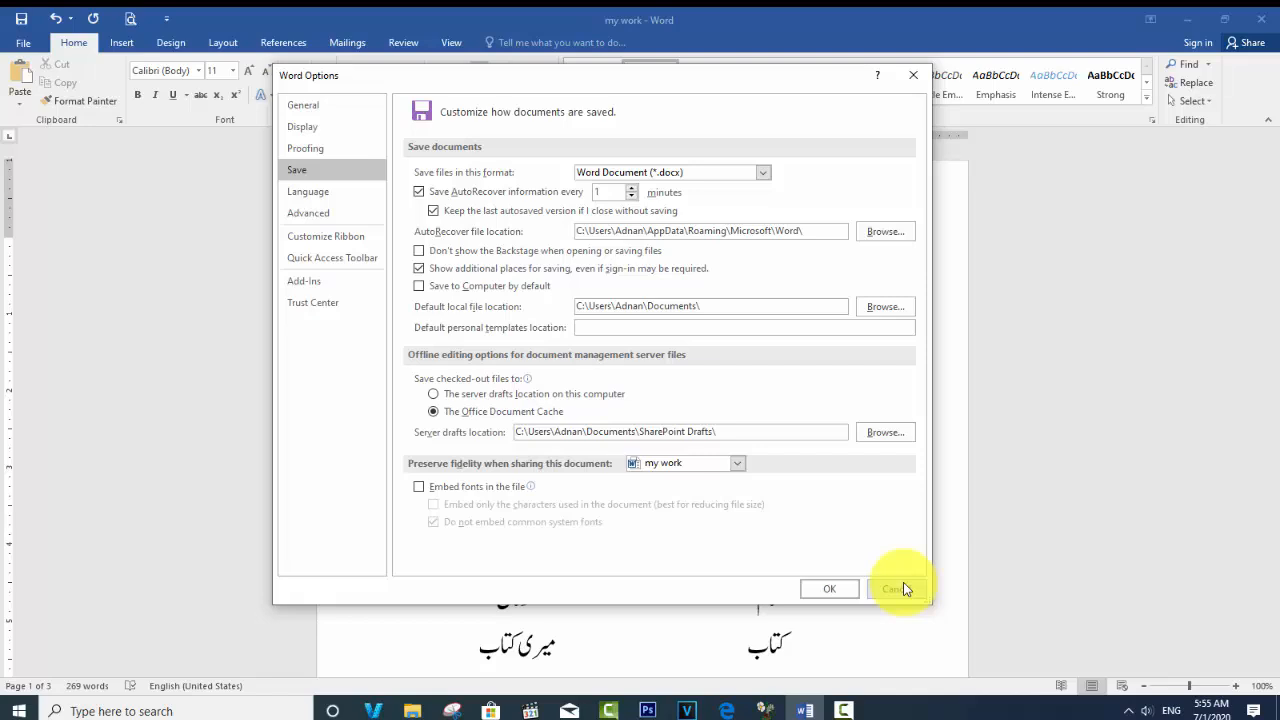
pyautogui.click(903, 588)
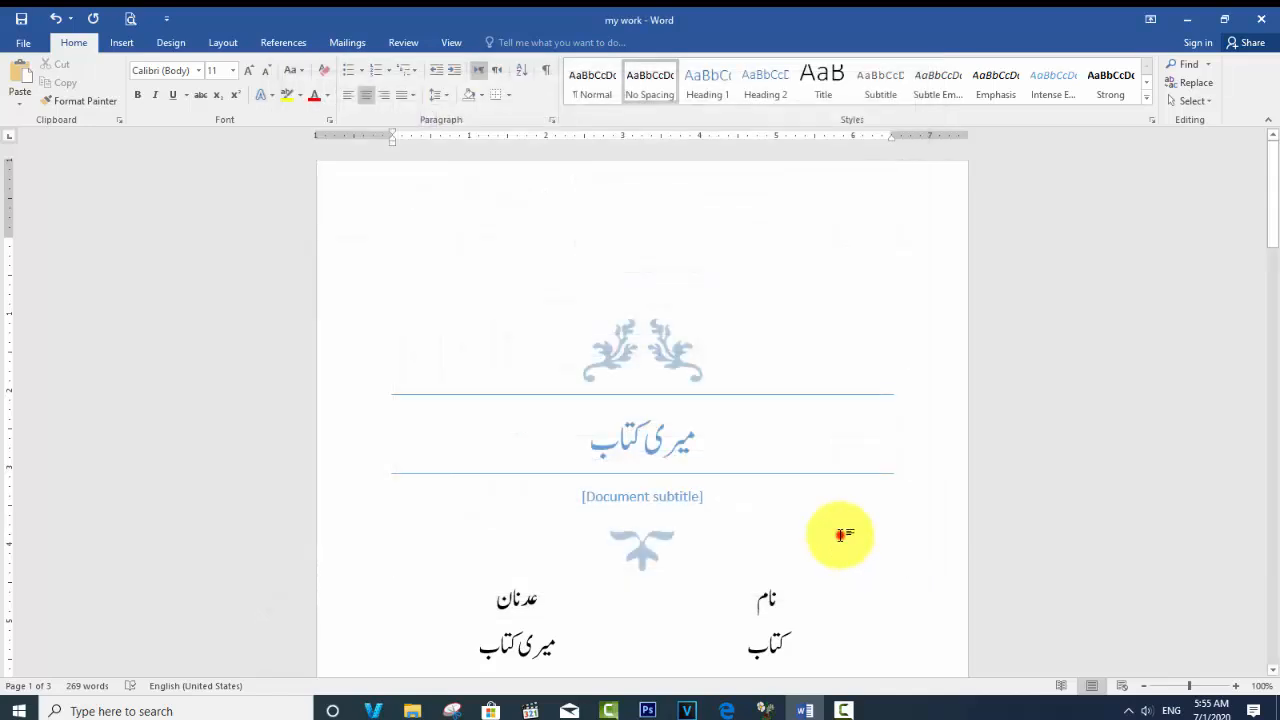
# Review the document from the cover page to the references list and place the cursor on the empty line below the bullets
pyautogui.scroll(-12, 841, 535)
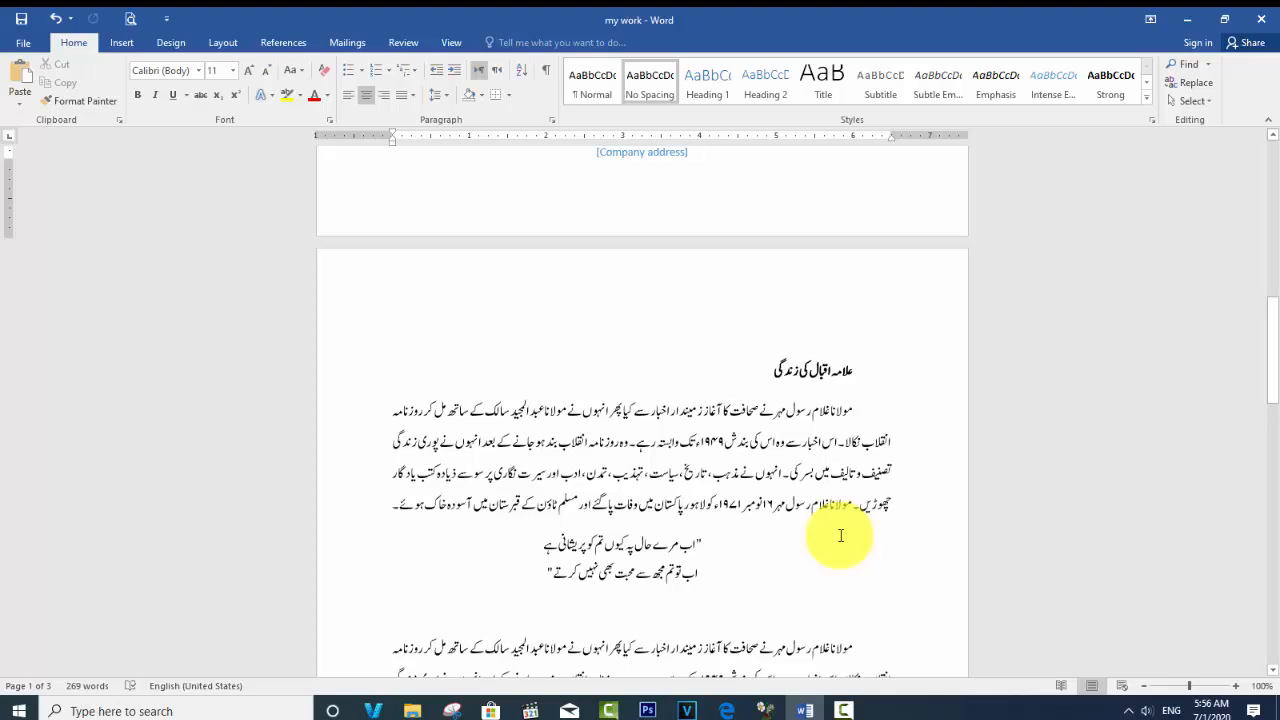
pyautogui.scroll(-15, 841, 535)
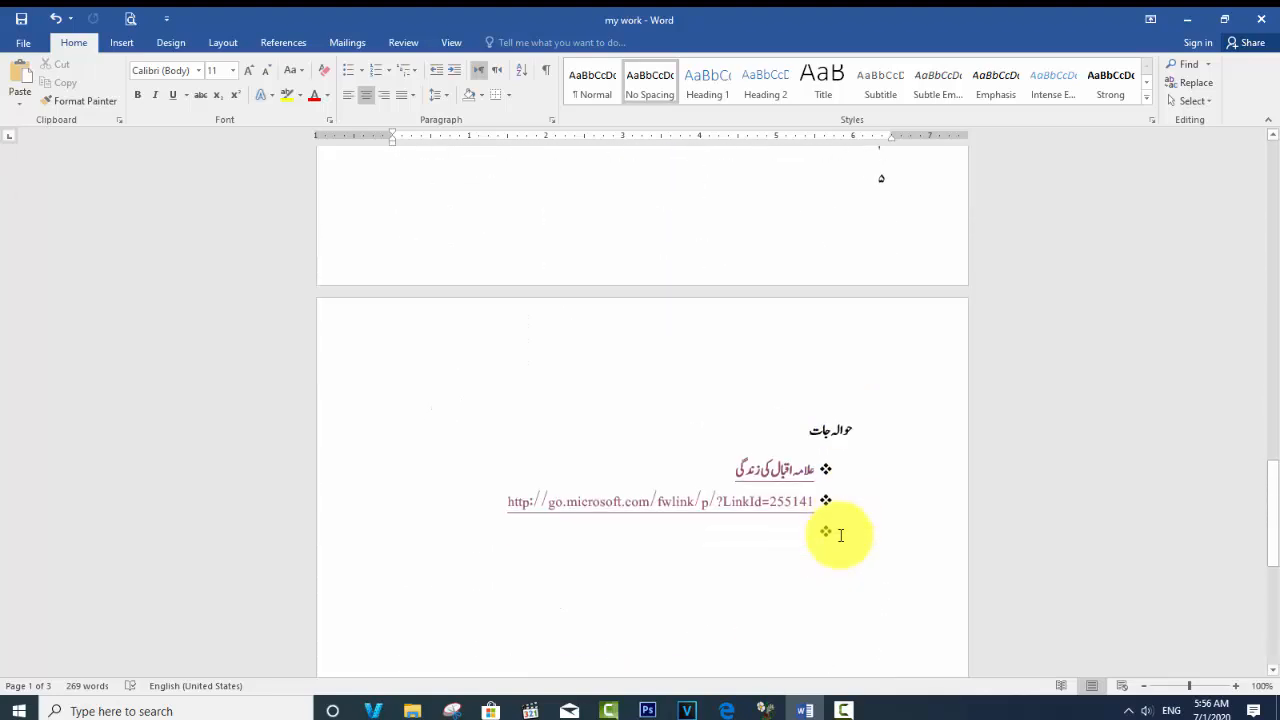
pyautogui.scroll(-2, 841, 535)
pyautogui.scroll(4, 841, 535)
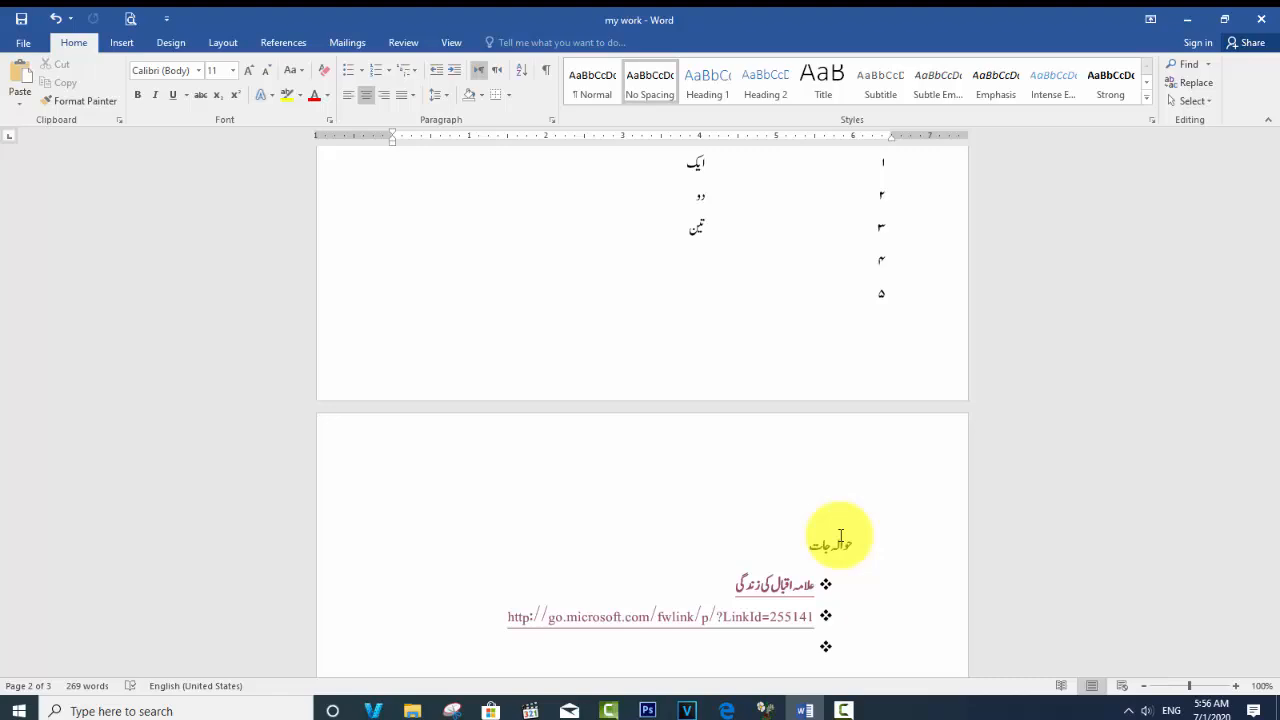
pyautogui.scroll(-5, 841, 537)
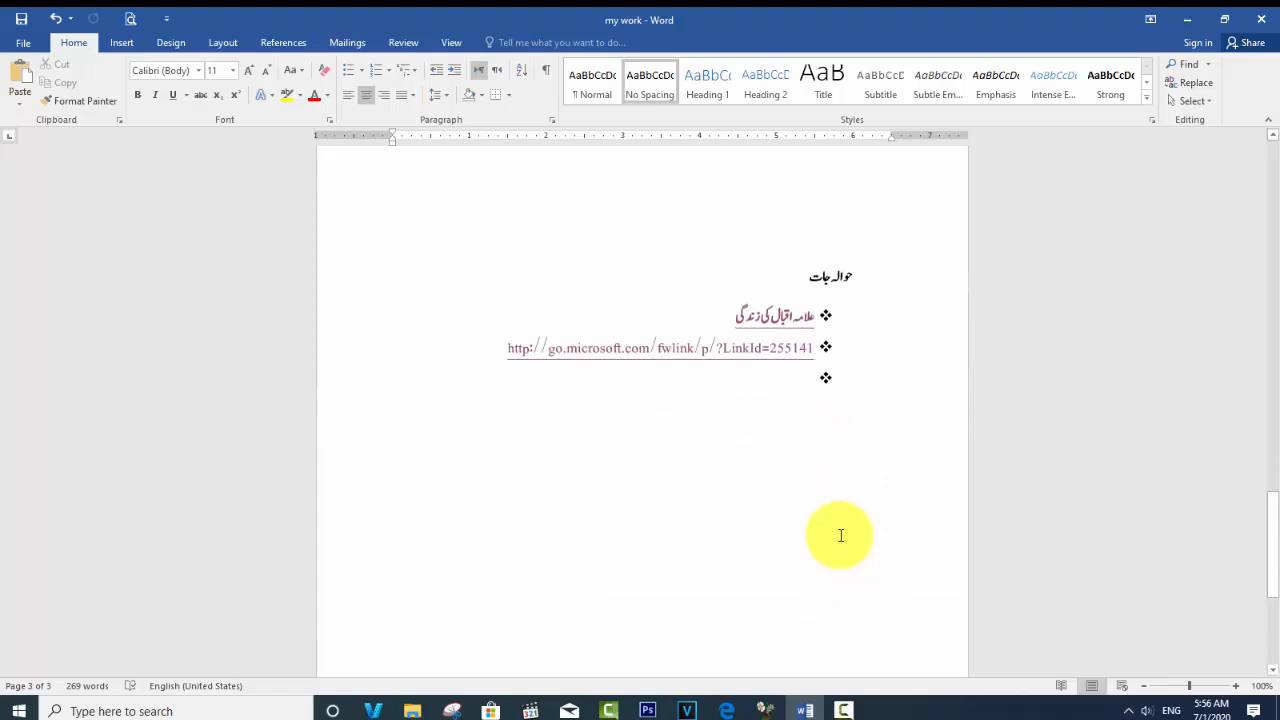
pyautogui.scroll(-1, 841, 537)
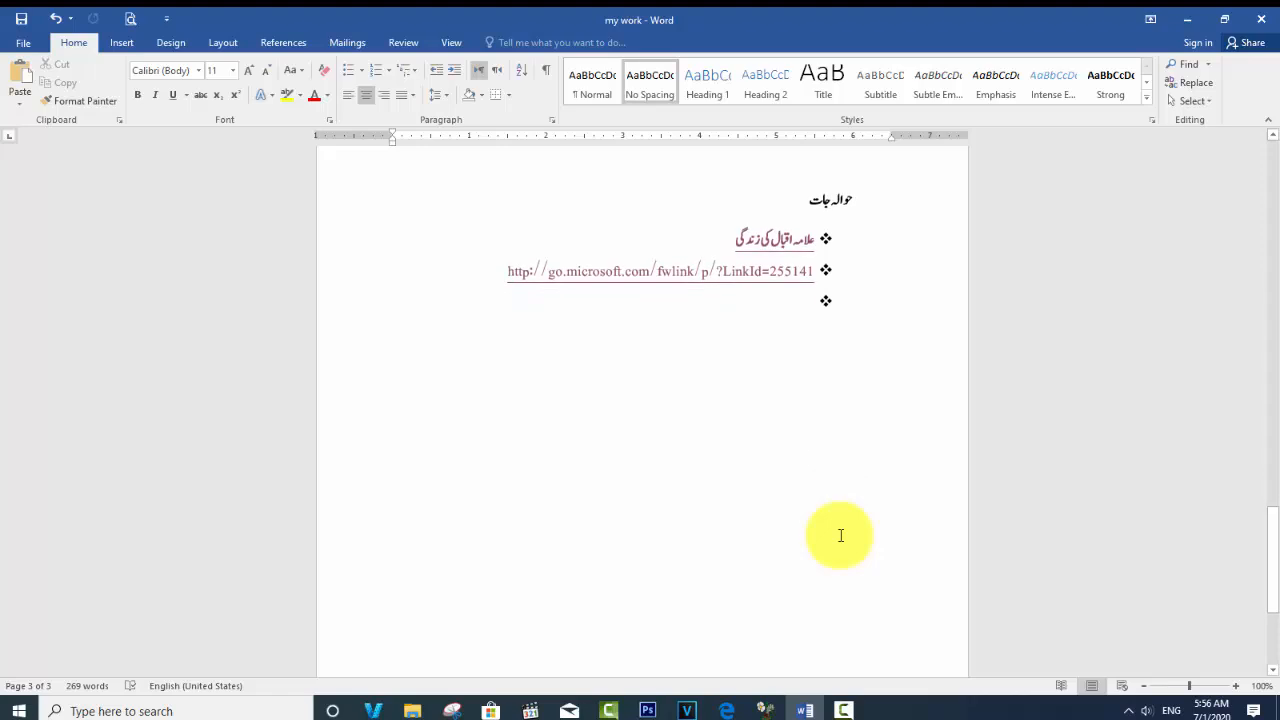
pyautogui.scroll(4, 841, 537)
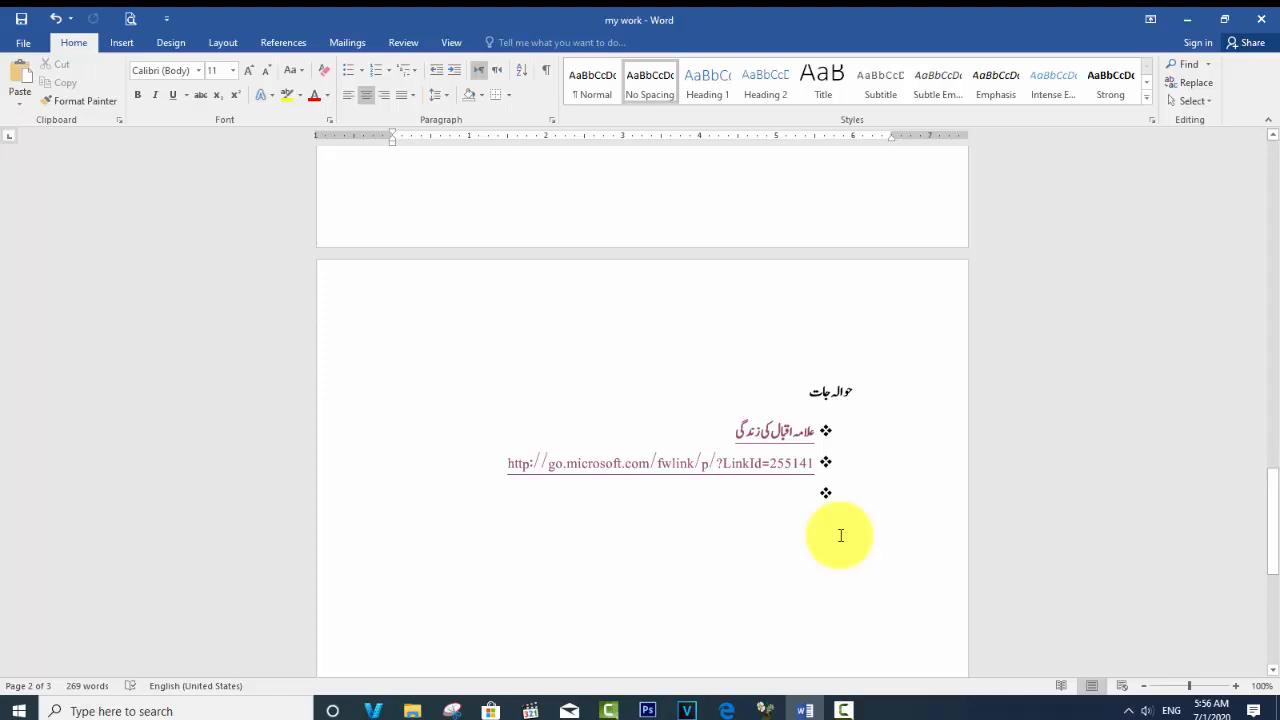
pyautogui.click(821, 512)
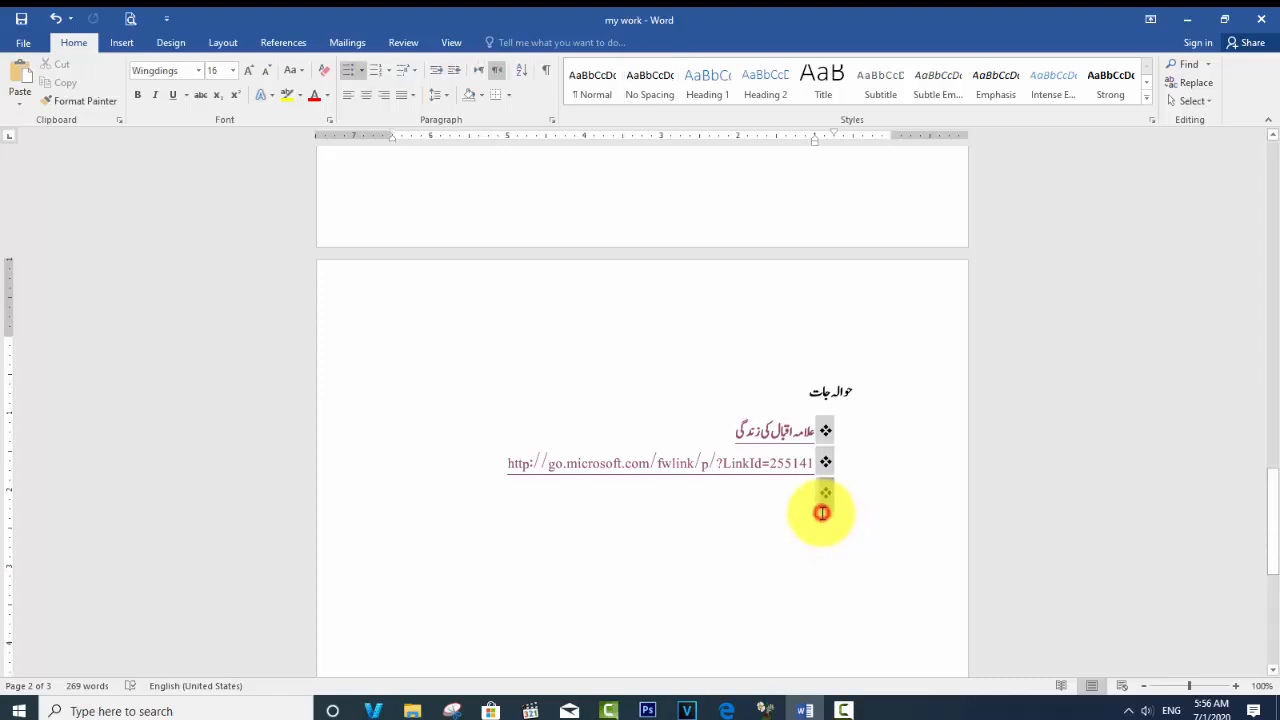
pyautogui.click(735, 541)
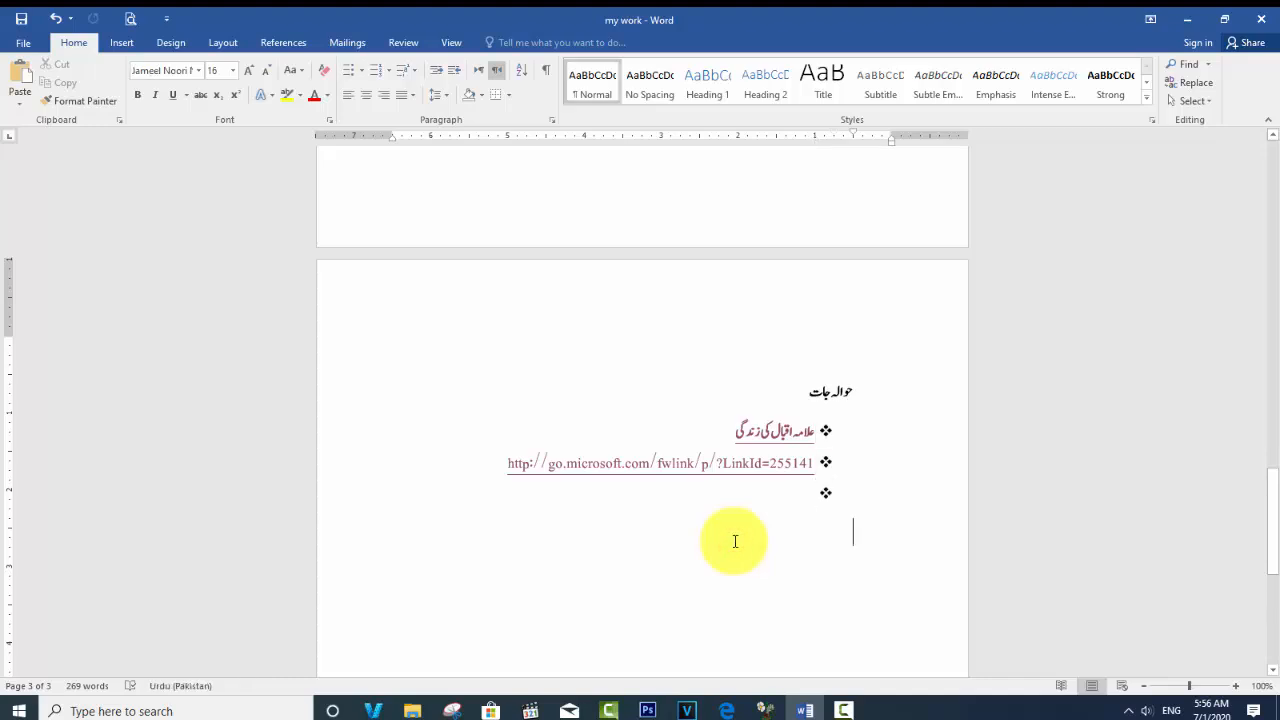
# Examine the possible save locations for the my work document, including the Documents folder, and cancel the save
pyautogui.click(23, 42)
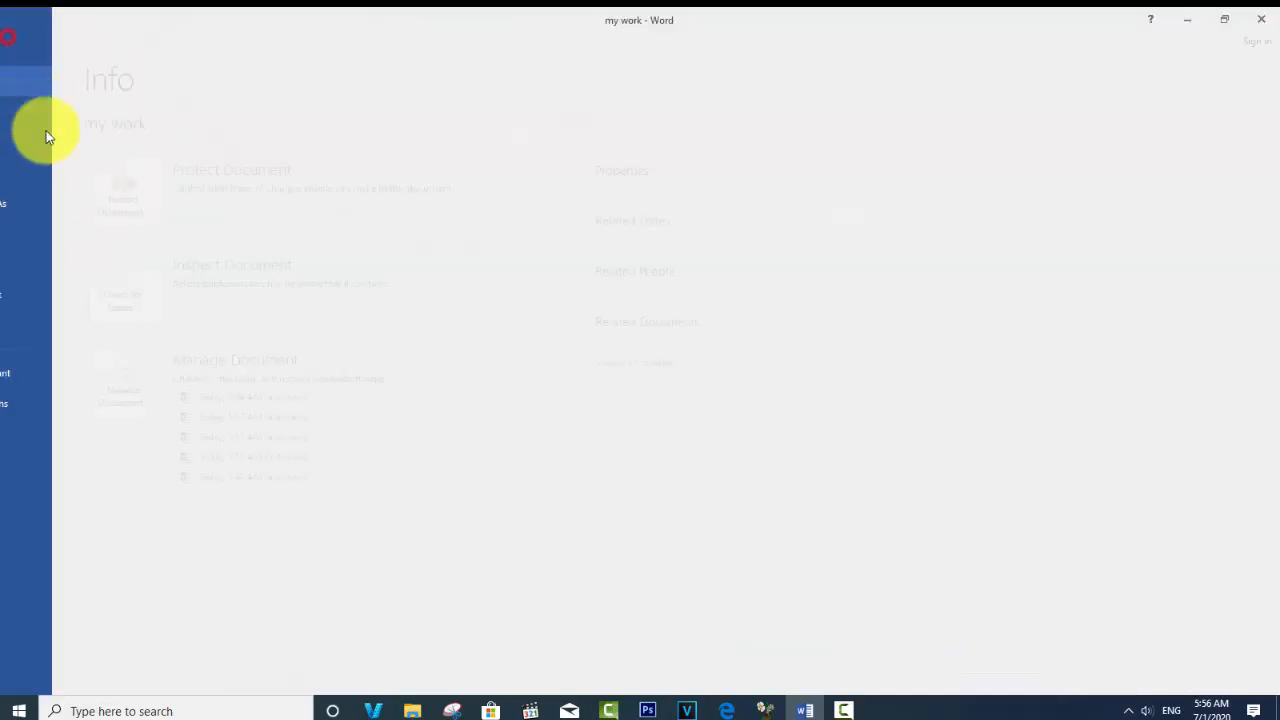
pyautogui.click(44, 196)
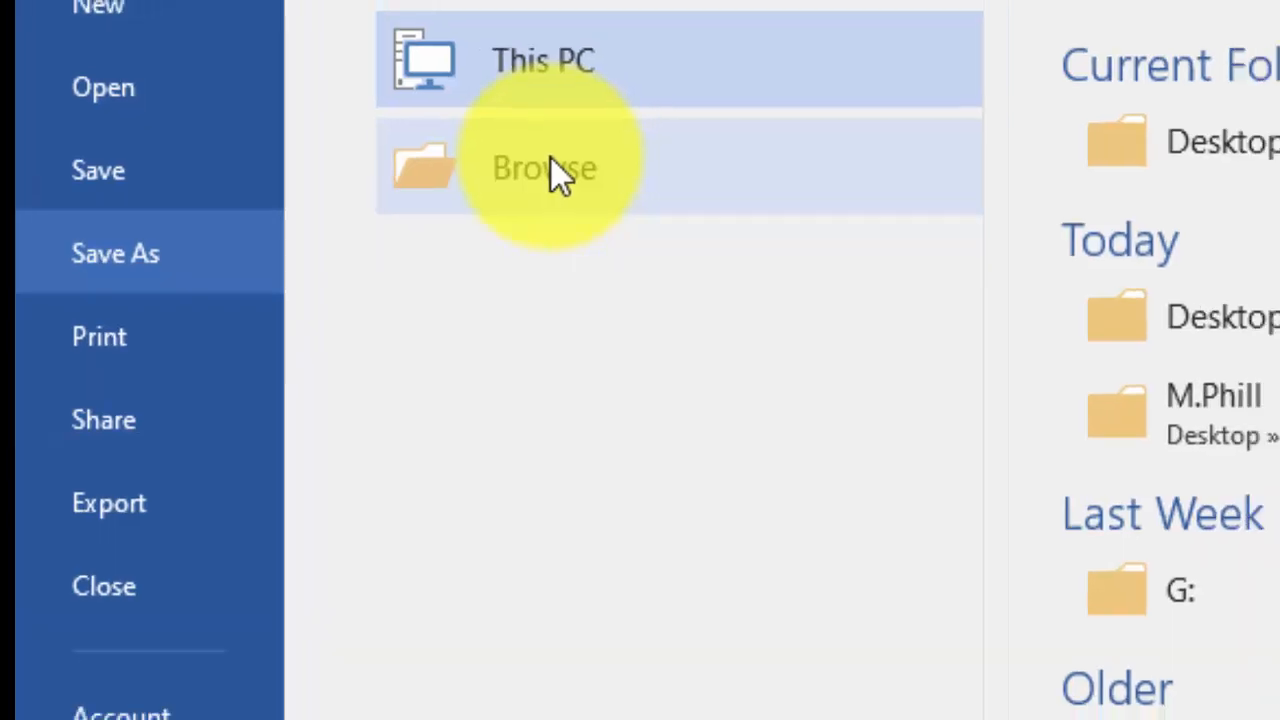
pyautogui.click(605, 172)
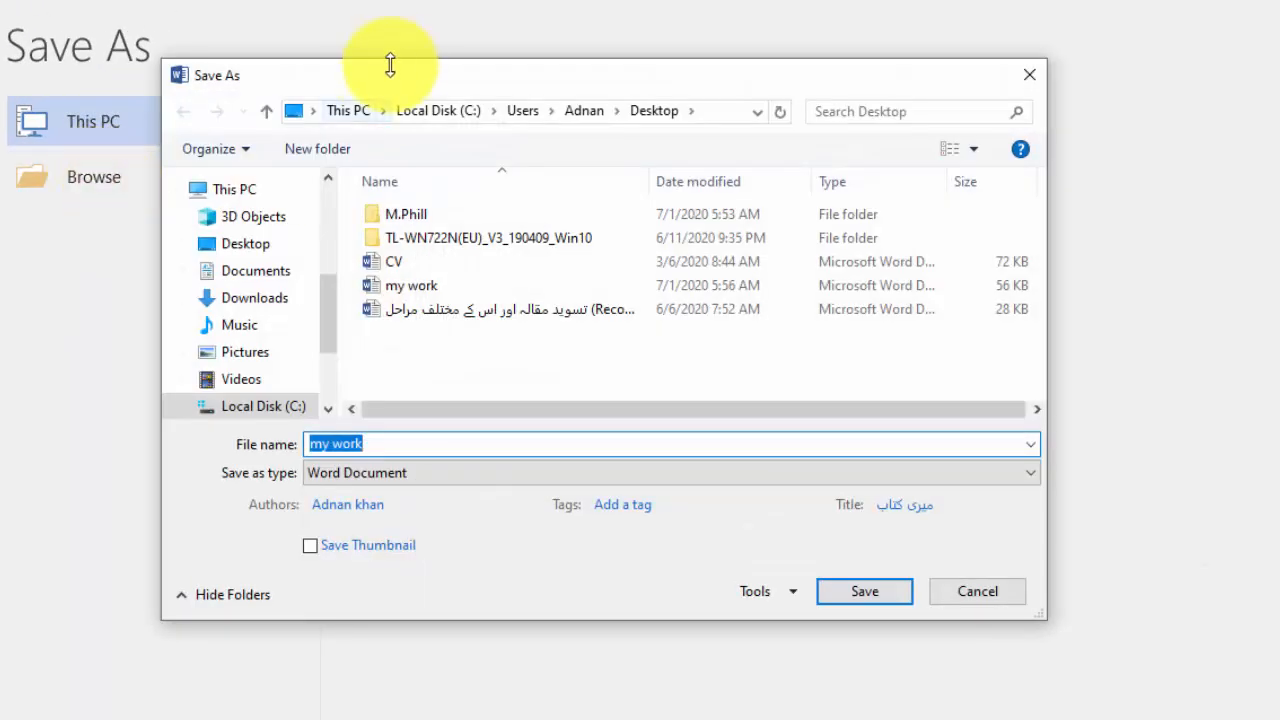
pyautogui.moveTo(371, 77); pyautogui.dragTo(643, 237)
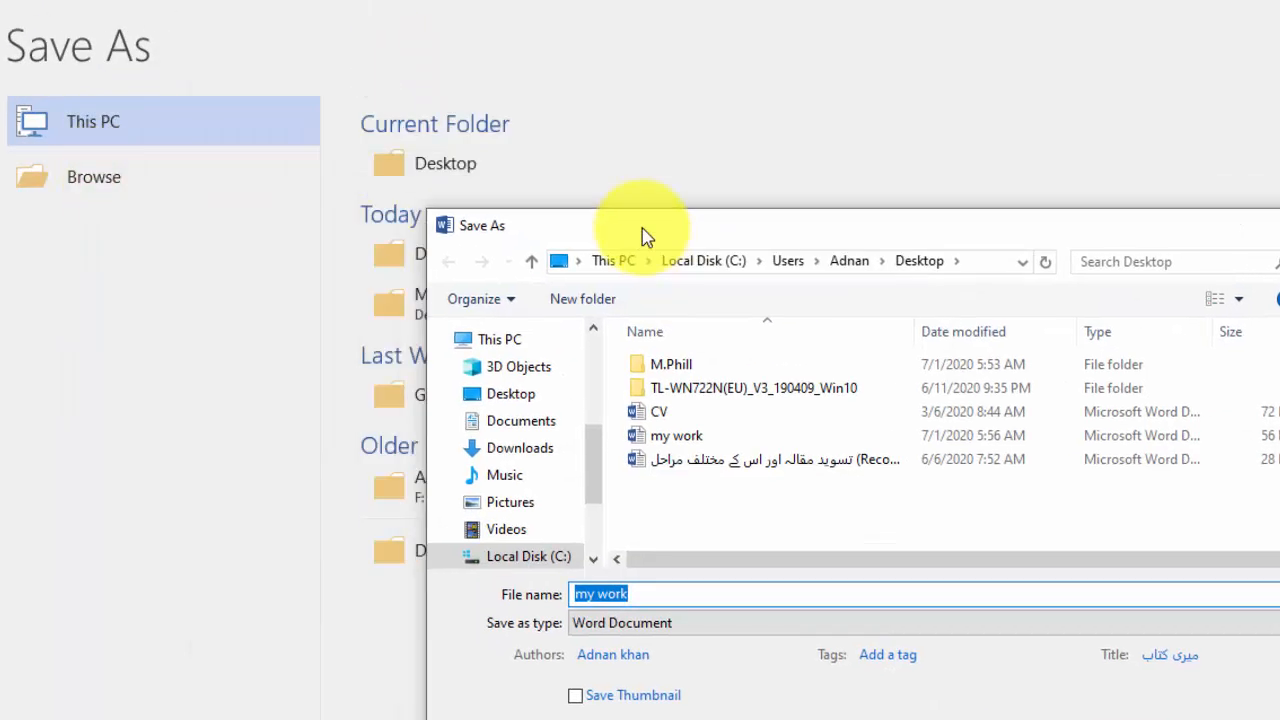
pyautogui.scroll(2, 591, 450)
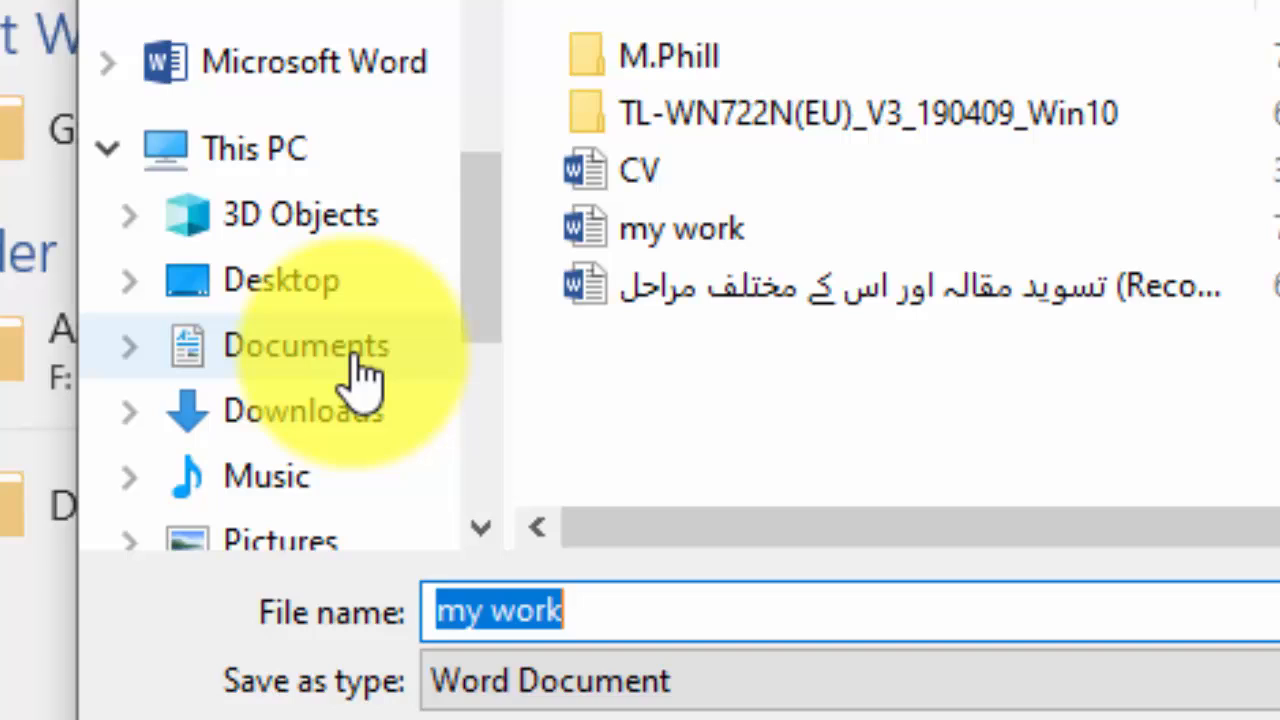
pyautogui.click(353, 350)
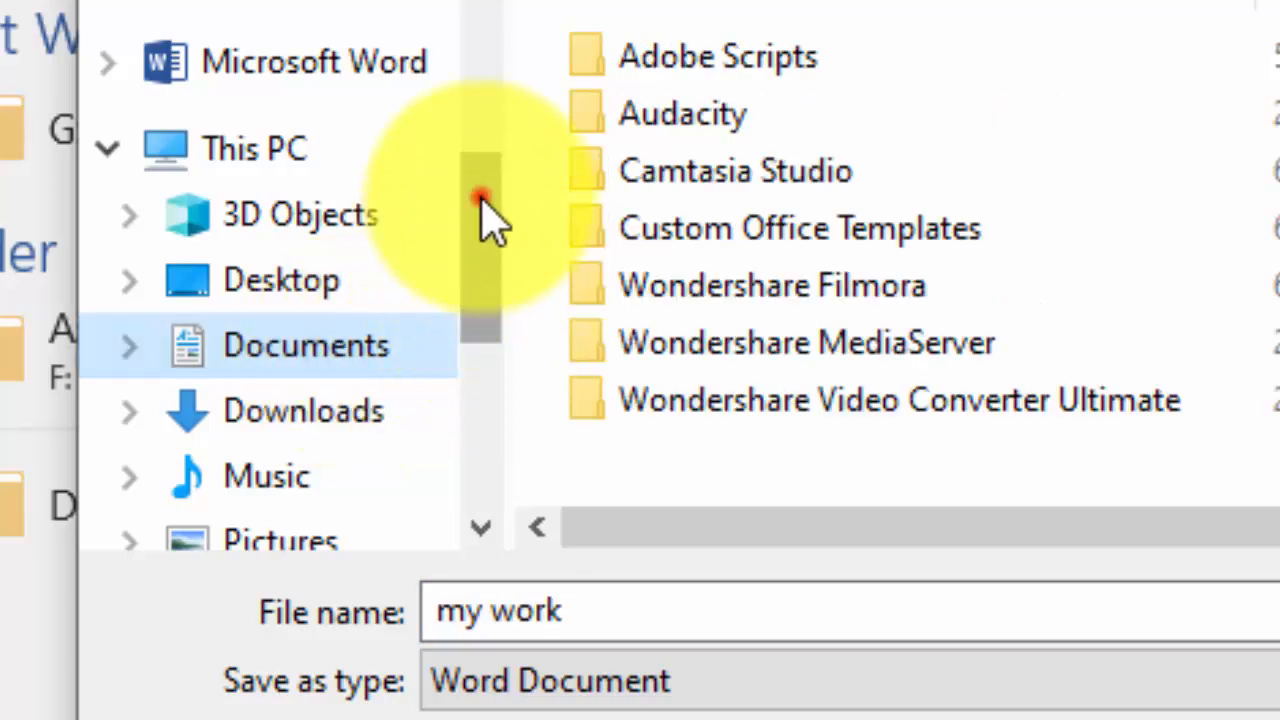
pyautogui.moveTo(487, 215); pyautogui.dragTo(483, 283)
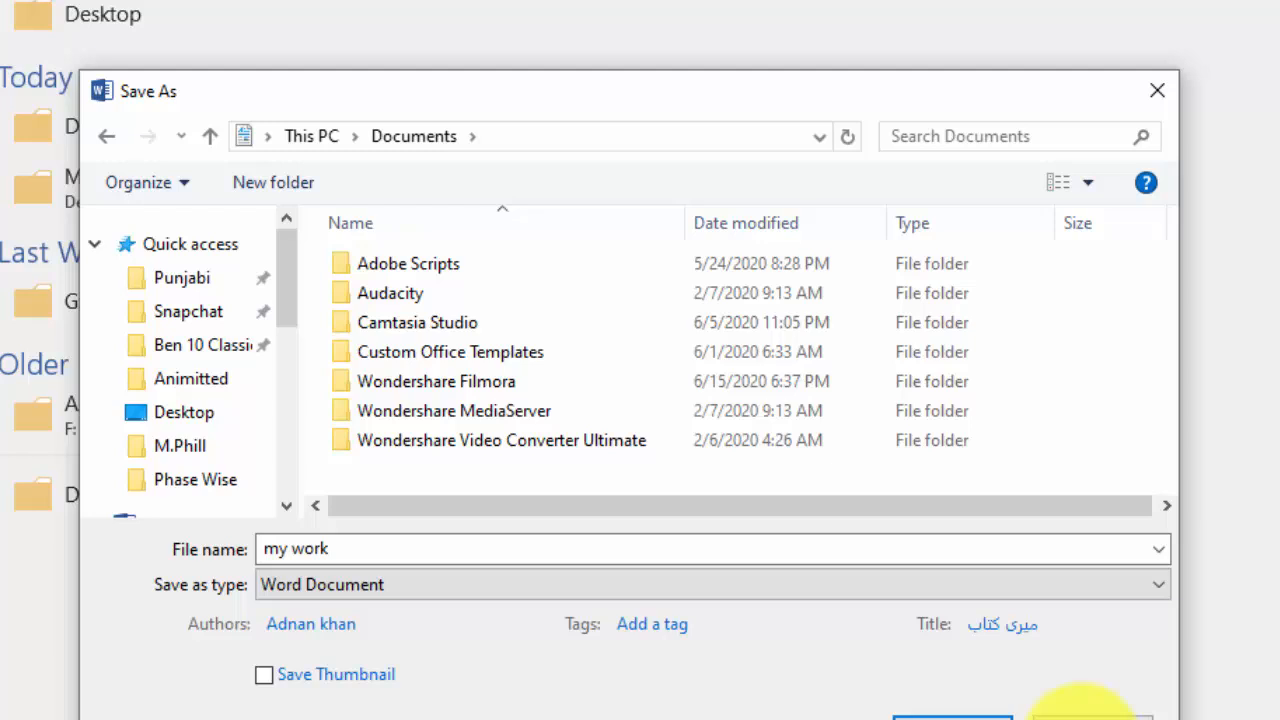
pyautogui.click(995, 574)
# Minimize the M.Phill folder window behind the document and return the document window to full size
pyautogui.click(33, 47)
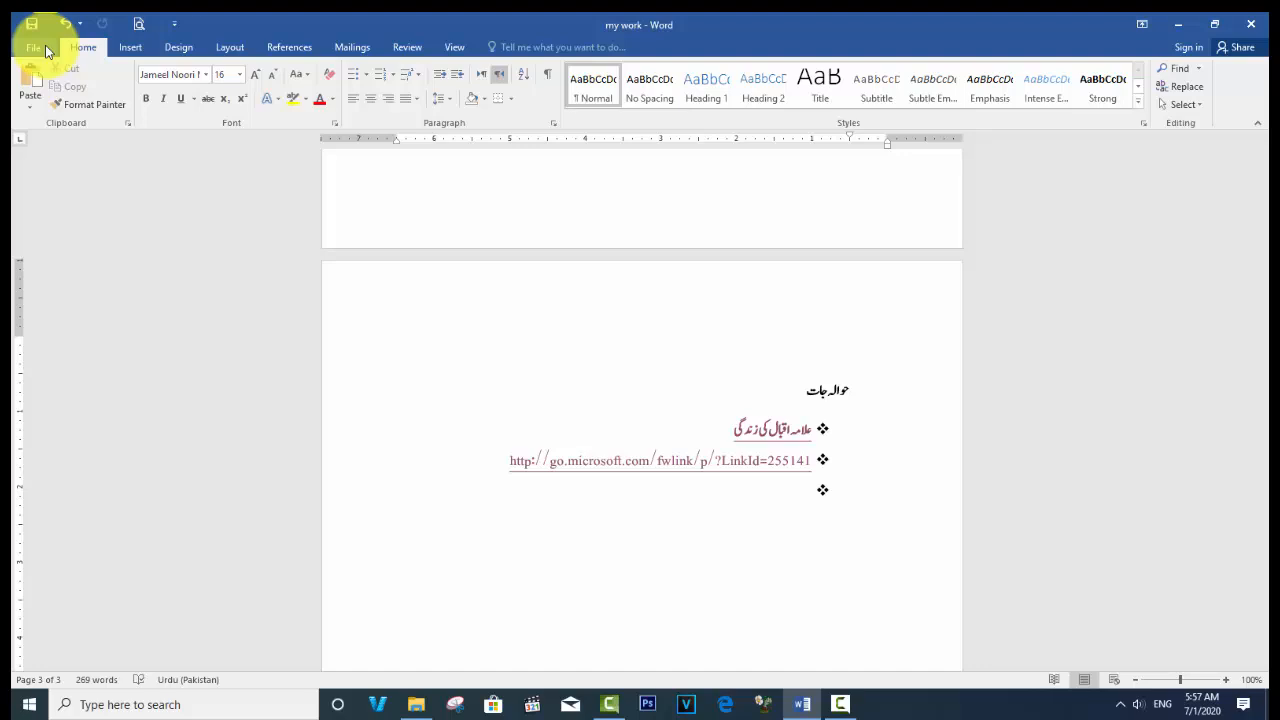
pyautogui.click(45, 50)
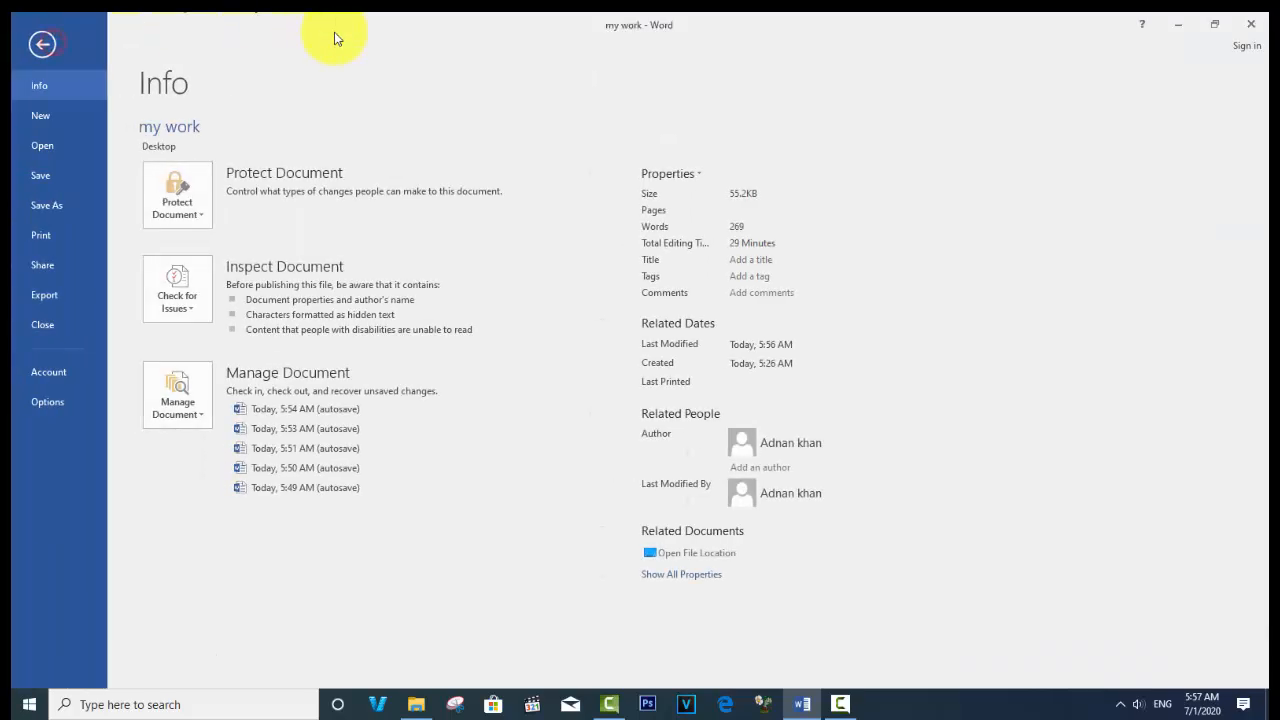
pyautogui.click(42, 43)
pyautogui.doubleClick(480, 14)
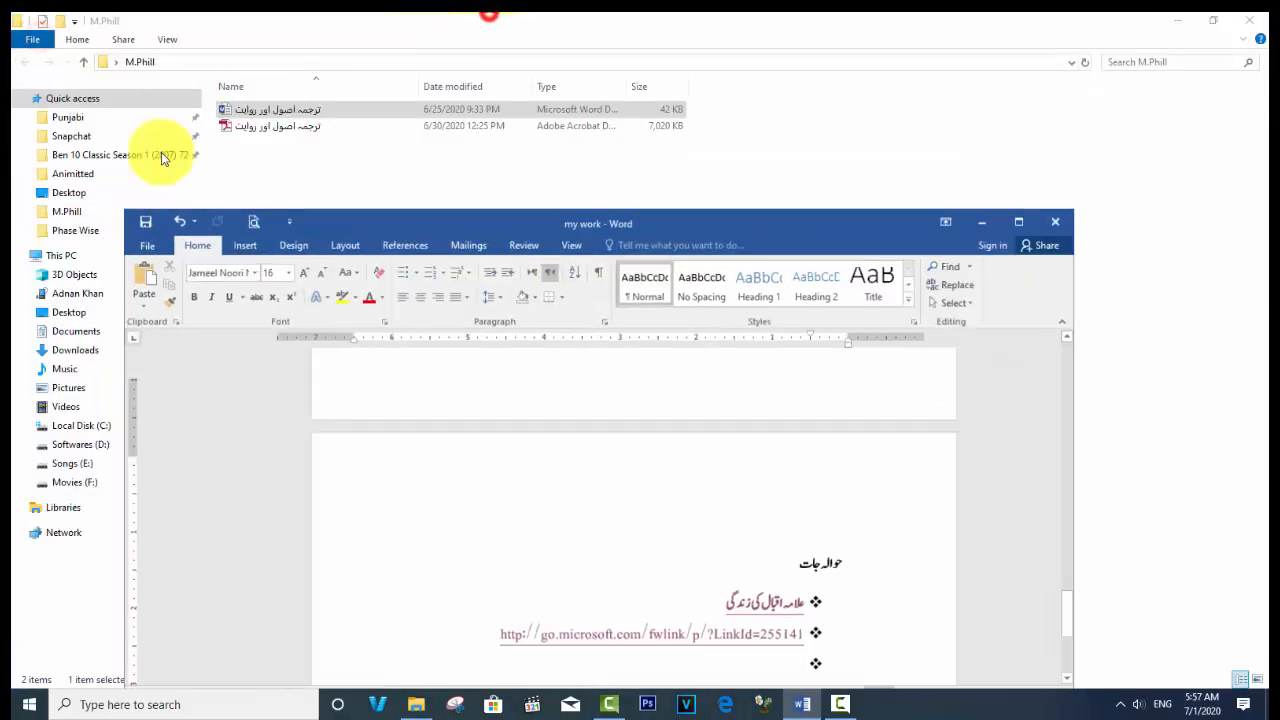
pyautogui.click(374, 14)
pyautogui.click(1175, 16)
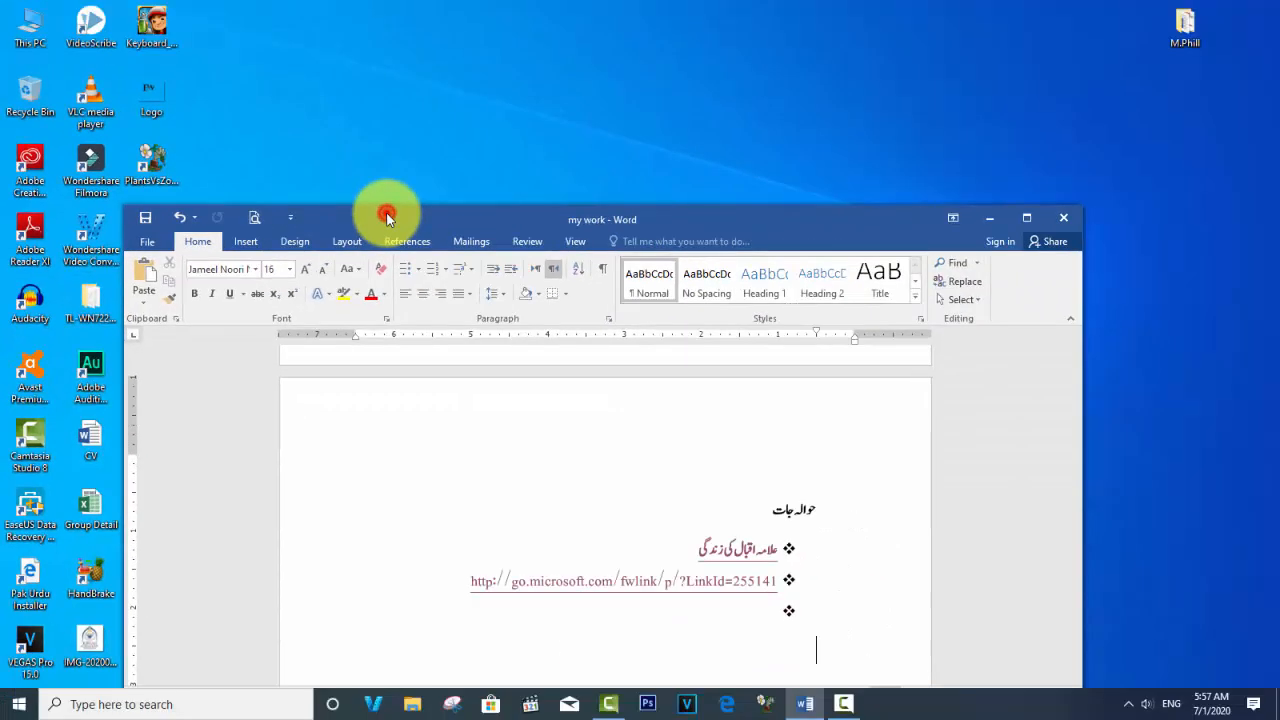
pyautogui.doubleClick(426, 217)
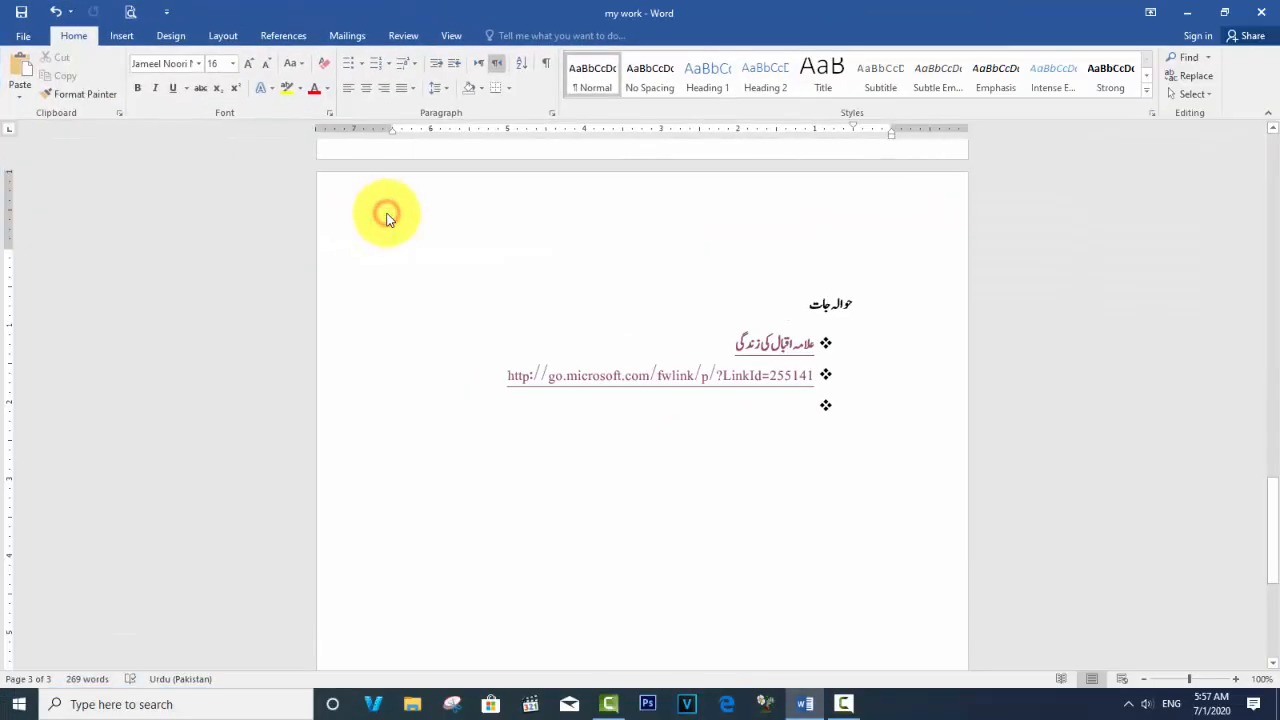
# Save a copy of the document as a PDF named my work on the Desktop, set to open after publishing
pyautogui.click(24, 38)
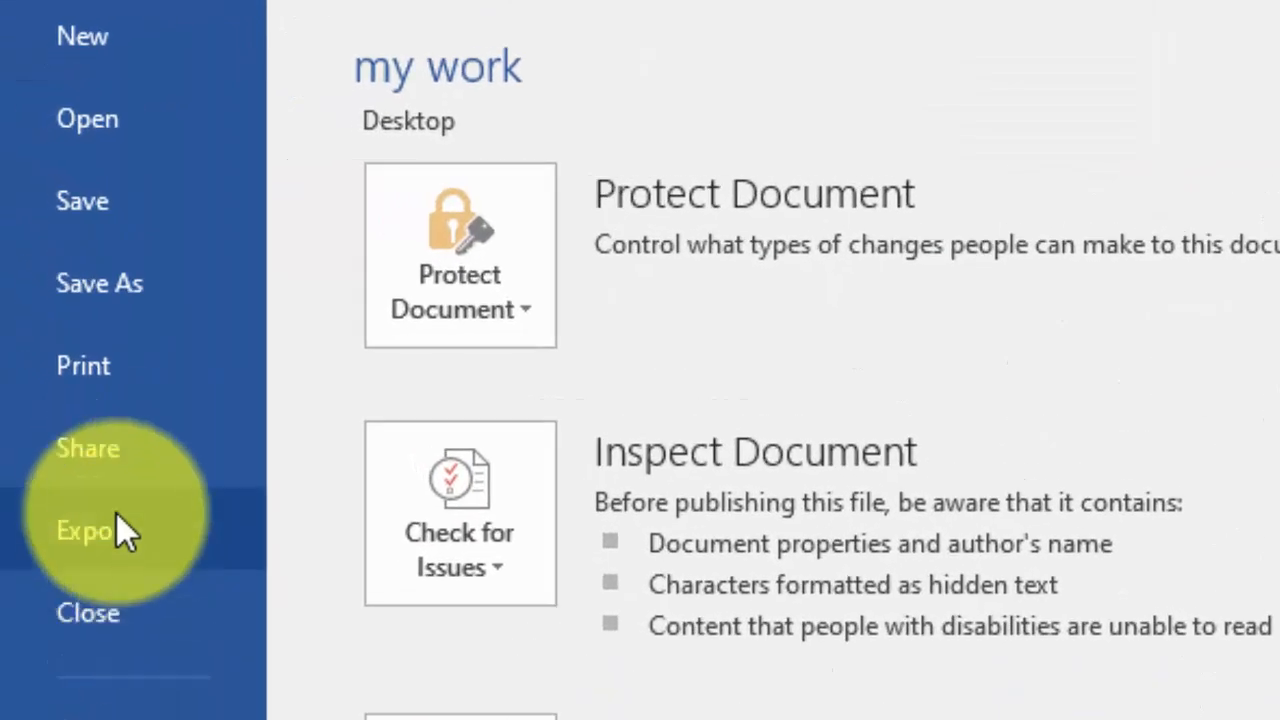
pyautogui.click(103, 264)
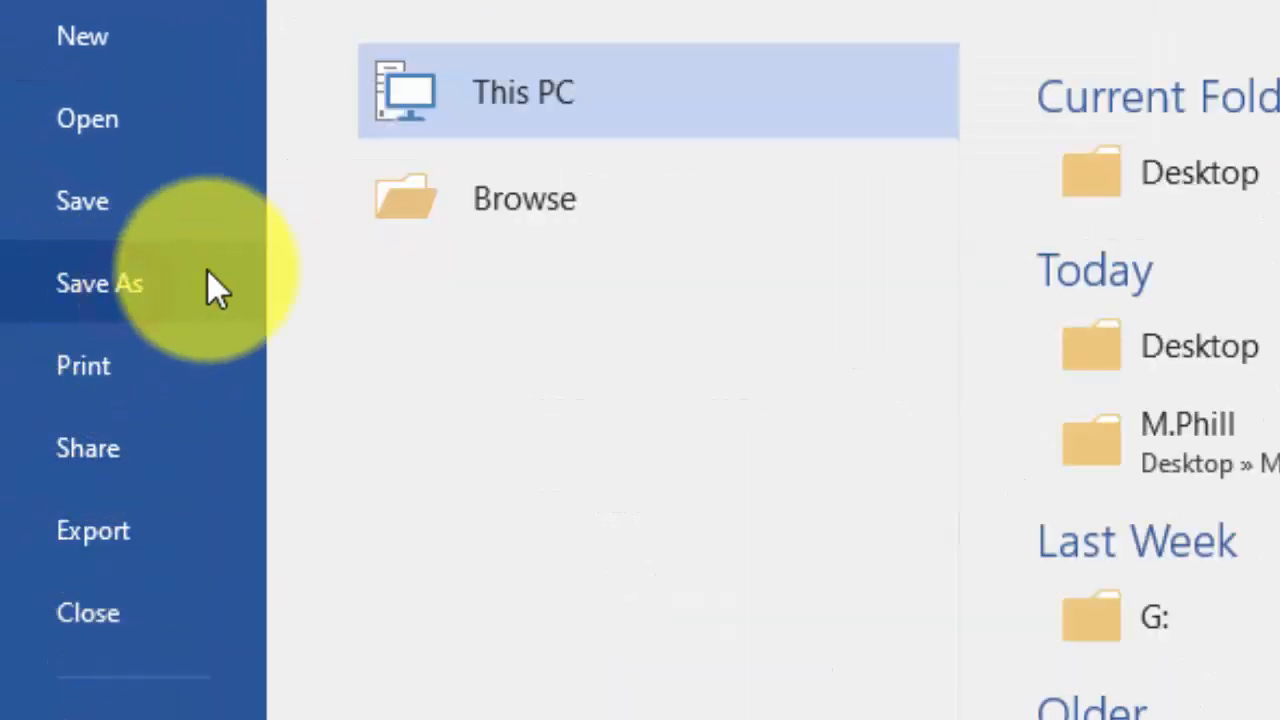
pyautogui.click(606, 208)
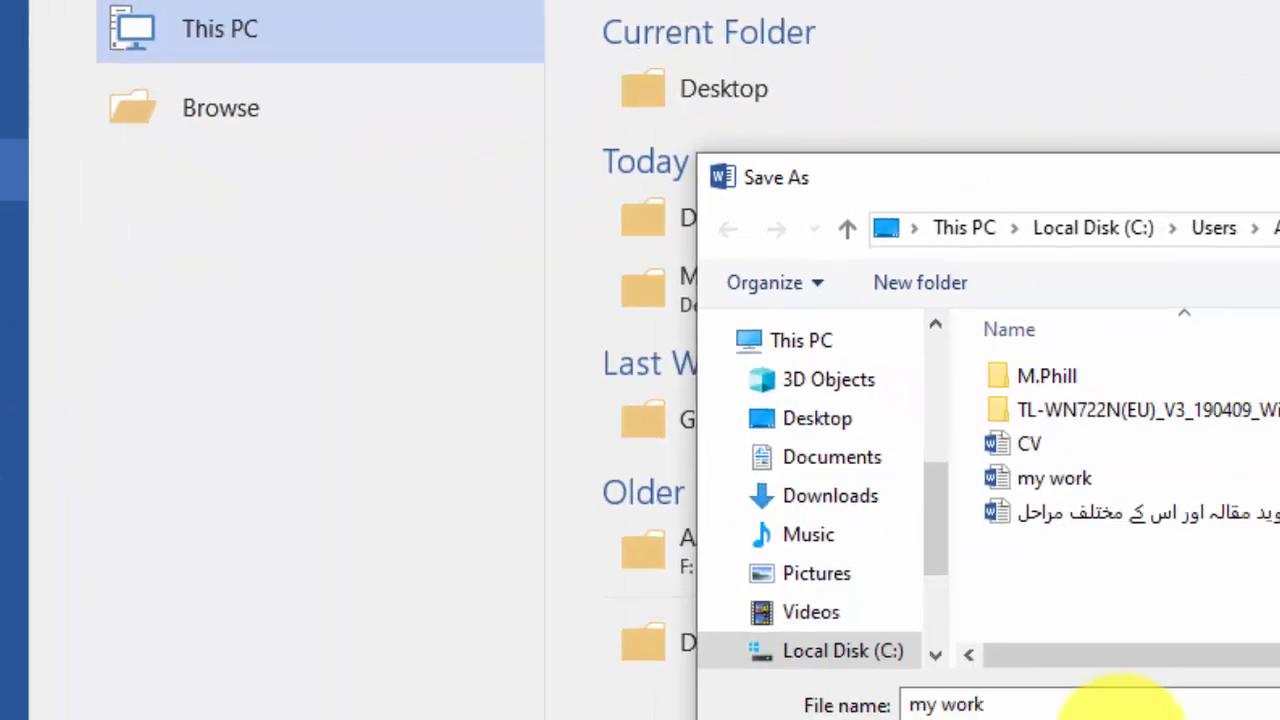
pyautogui.click(503, 443)
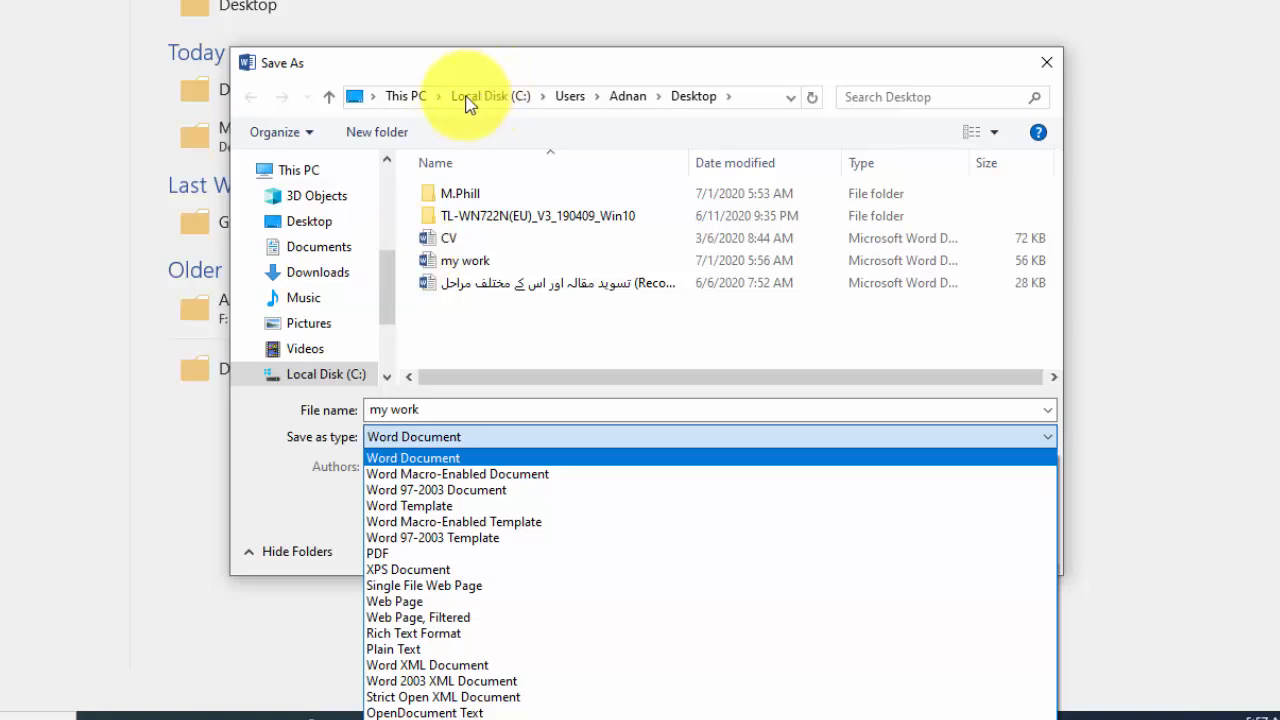
pyautogui.click(494, 140)
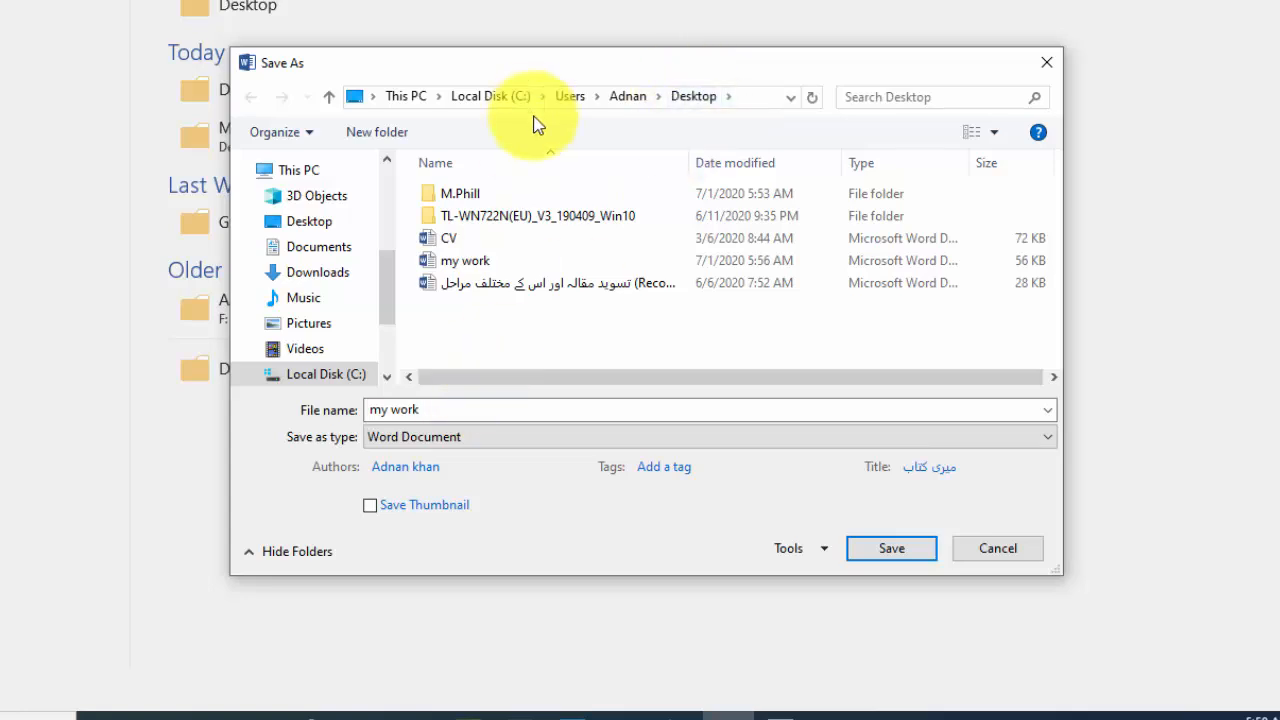
pyautogui.moveTo(563, 65); pyautogui.dragTo(420, 0)
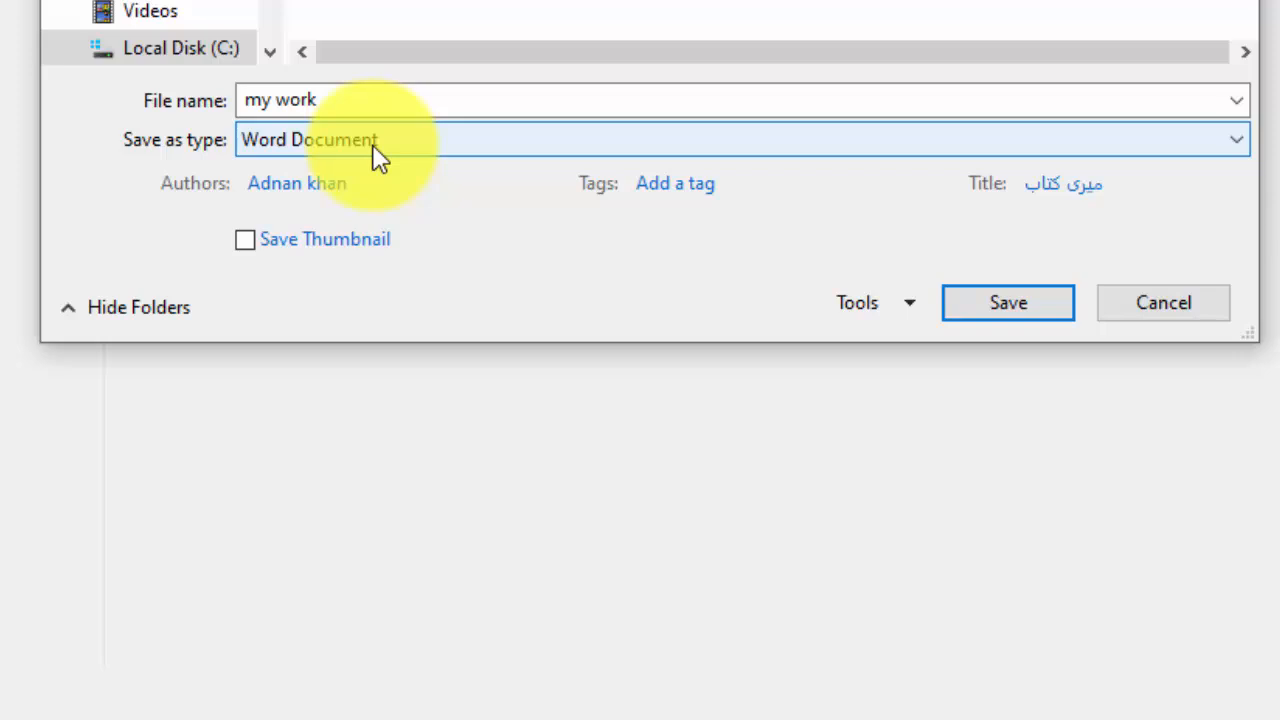
pyautogui.click(375, 155)
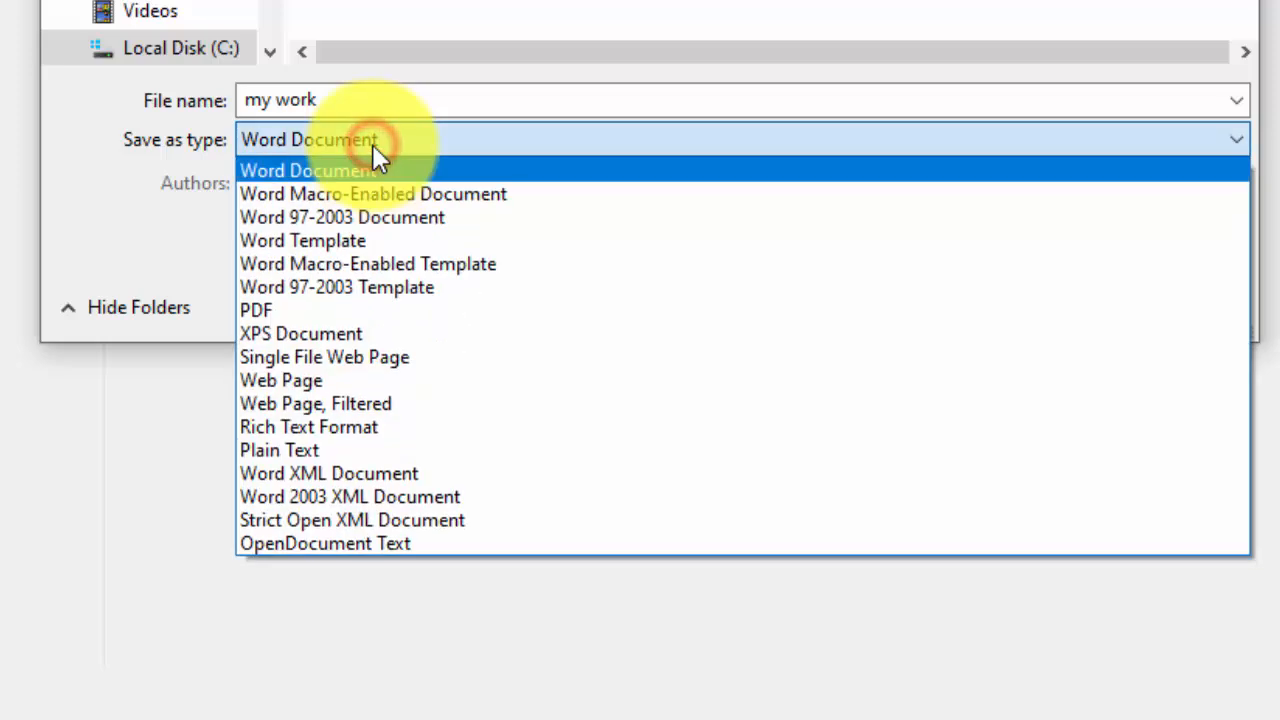
pyautogui.click(301, 310)
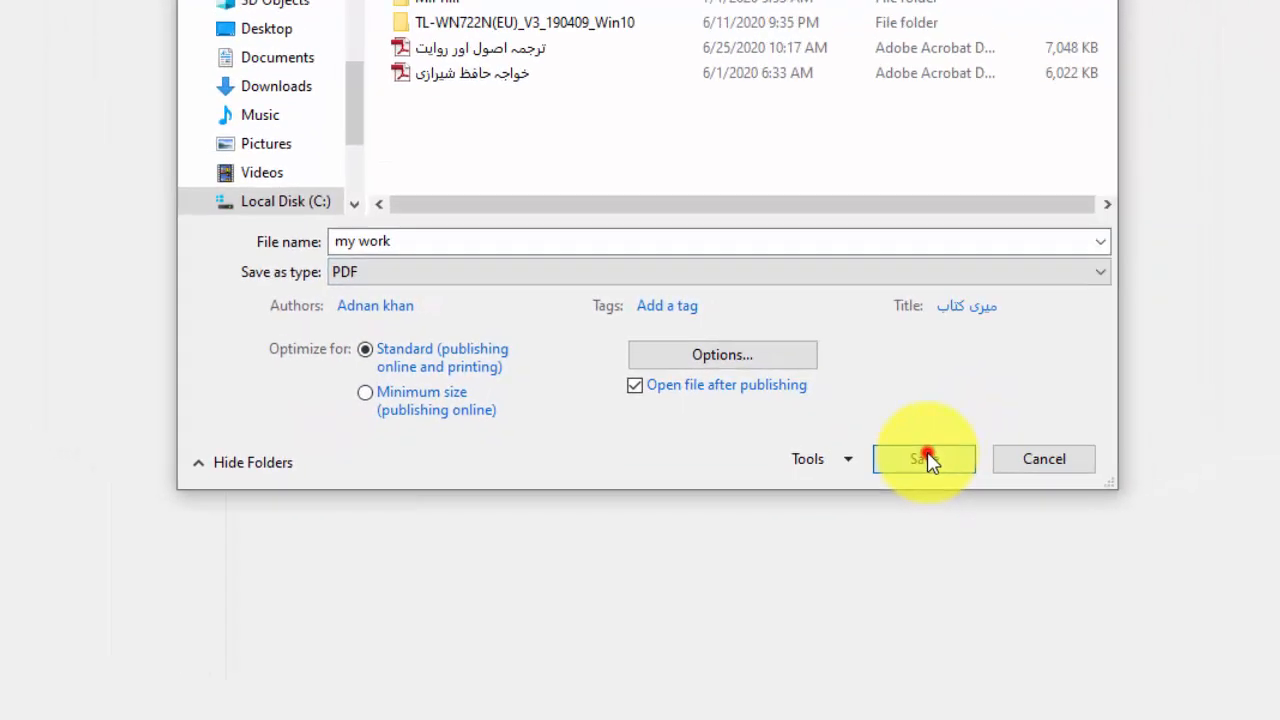
pyautogui.click(1000, 384)
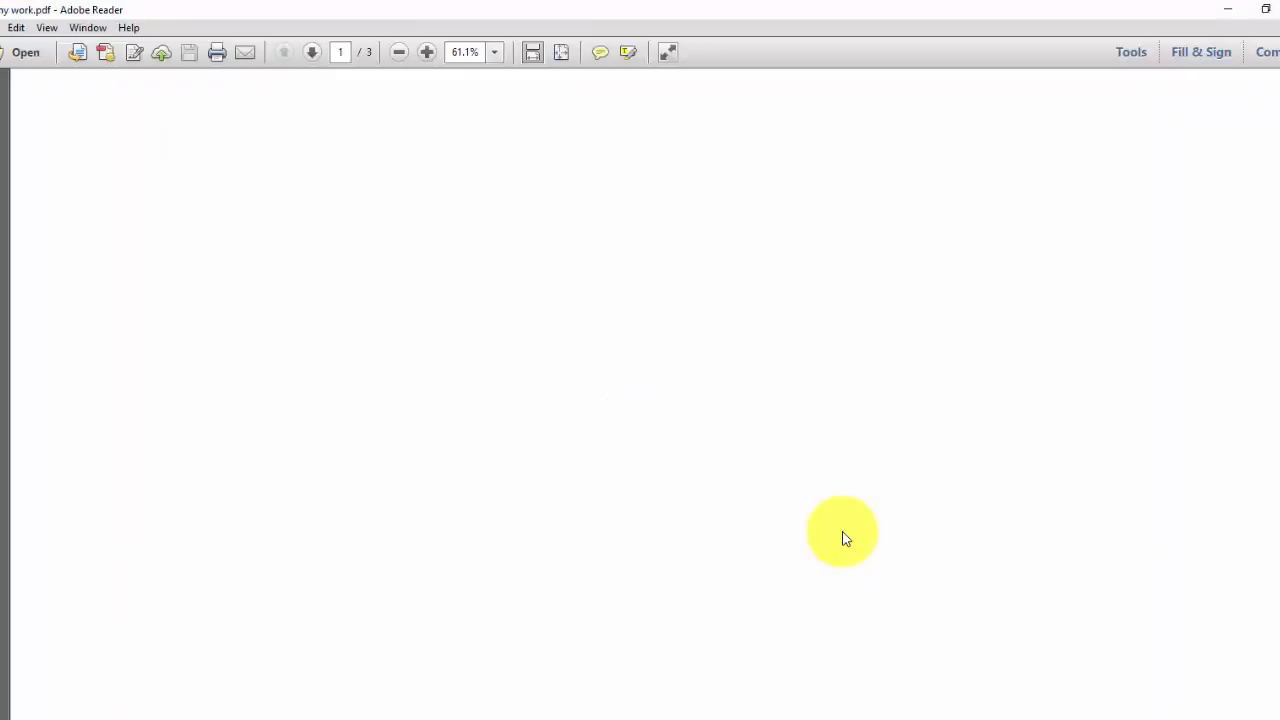
# Look through the exported PDF down to the references list, and close both it and the Word document without saving changes
pyautogui.scroll(-20, 842, 538)
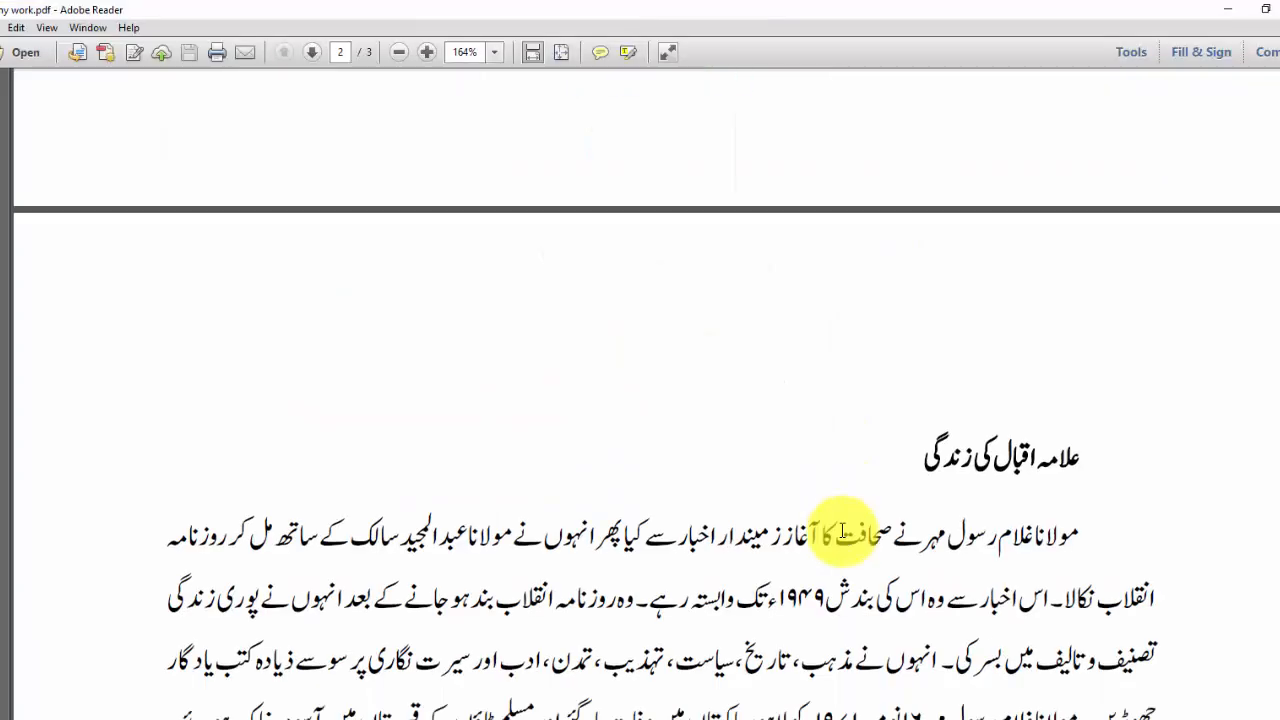
pyautogui.scroll(-15, 842, 535)
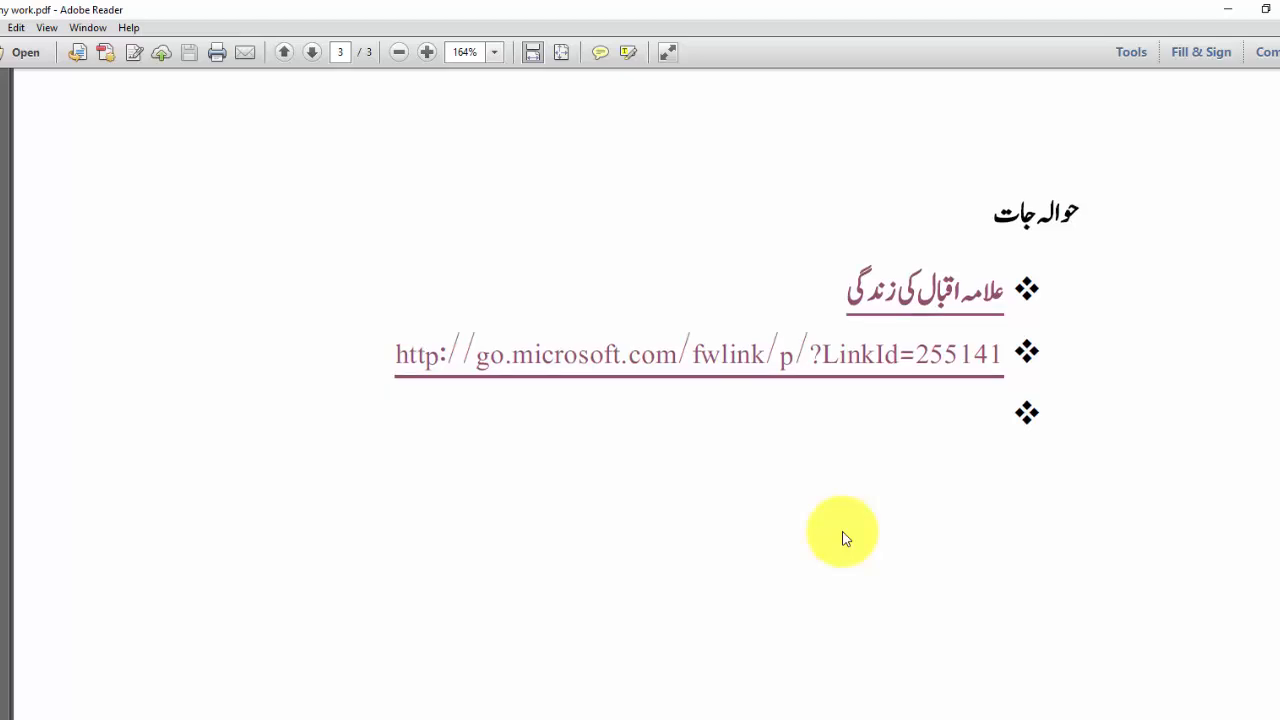
pyautogui.scroll(10, 842, 538)
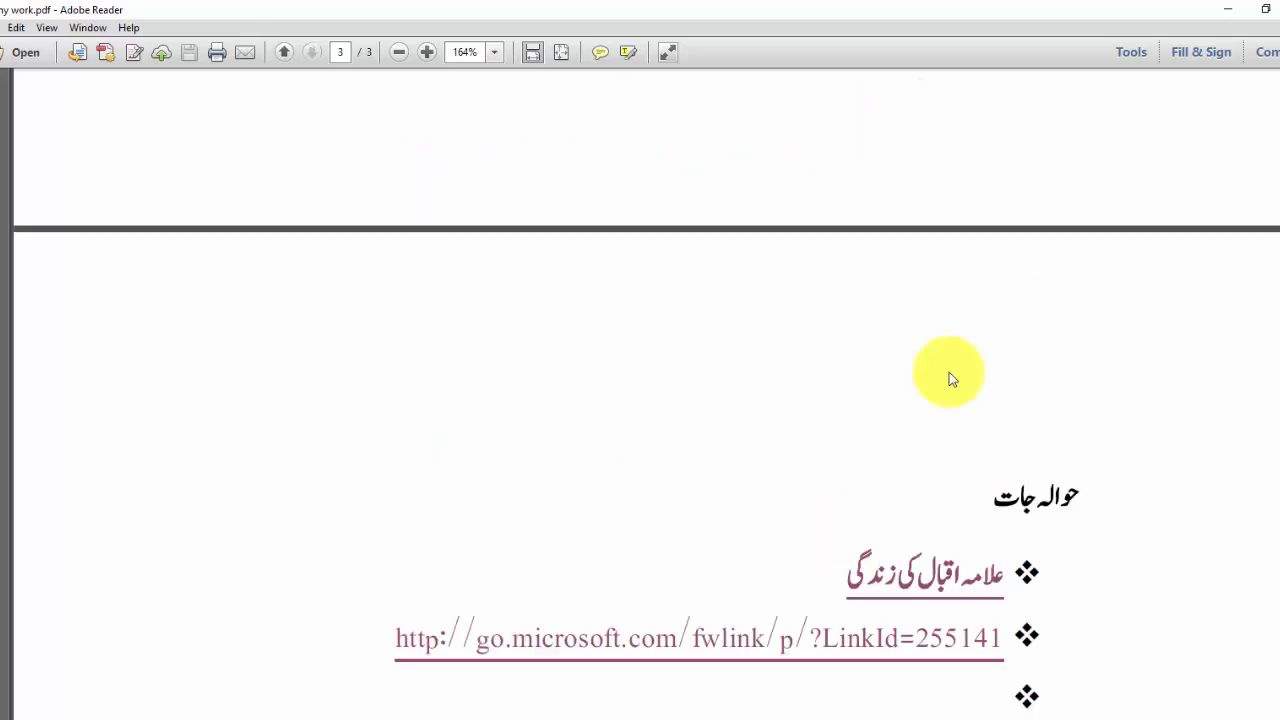
pyautogui.click(1275, 8)
pyautogui.click(1276, 8)
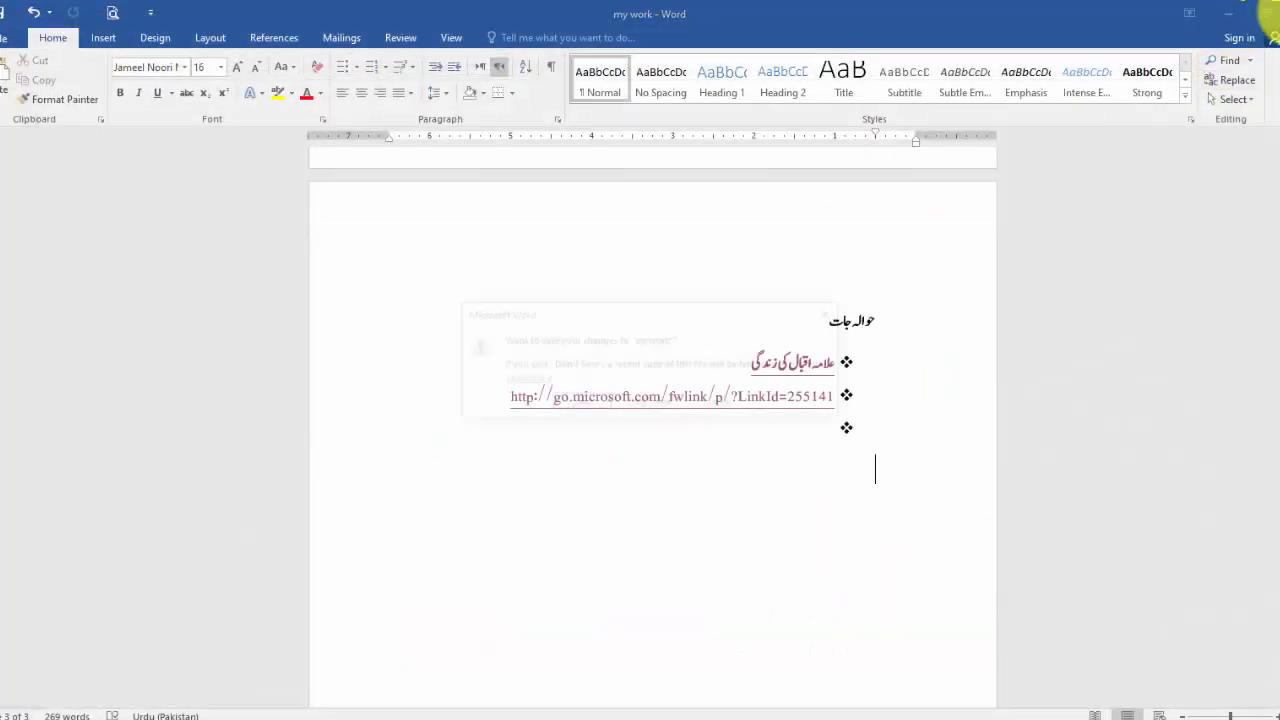
pyautogui.click(647, 403)
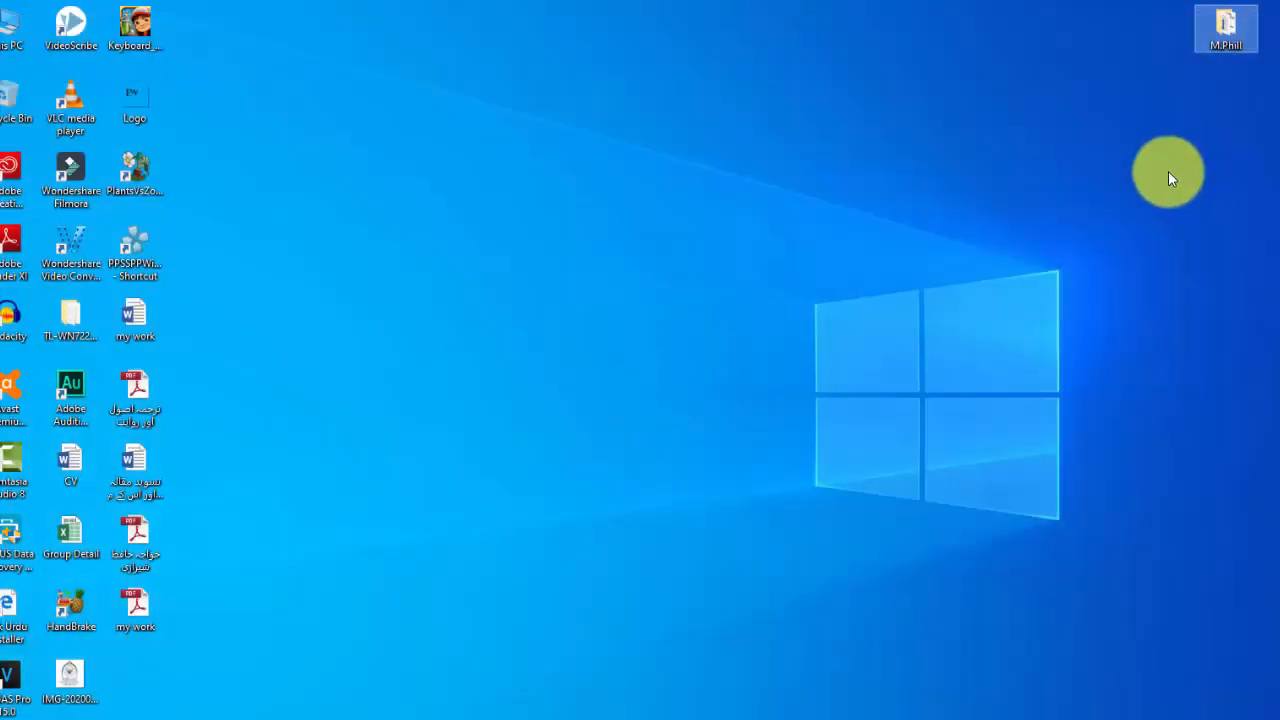
# Refresh the desktop and move the my work PDF and Word files together into the empty area near the M.Phill folder
pyautogui.rightClick(726, 193)
pyautogui.click(771, 245)
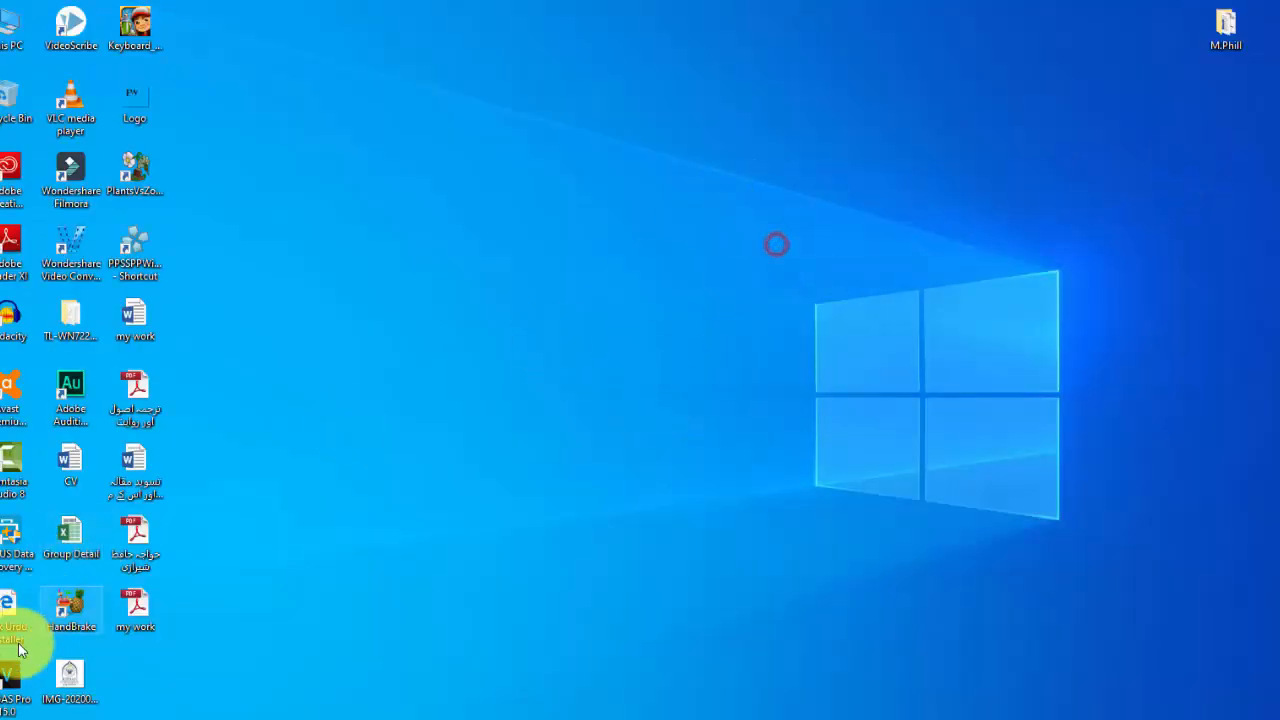
pyautogui.moveTo(156, 596); pyautogui.dragTo(915, 151)
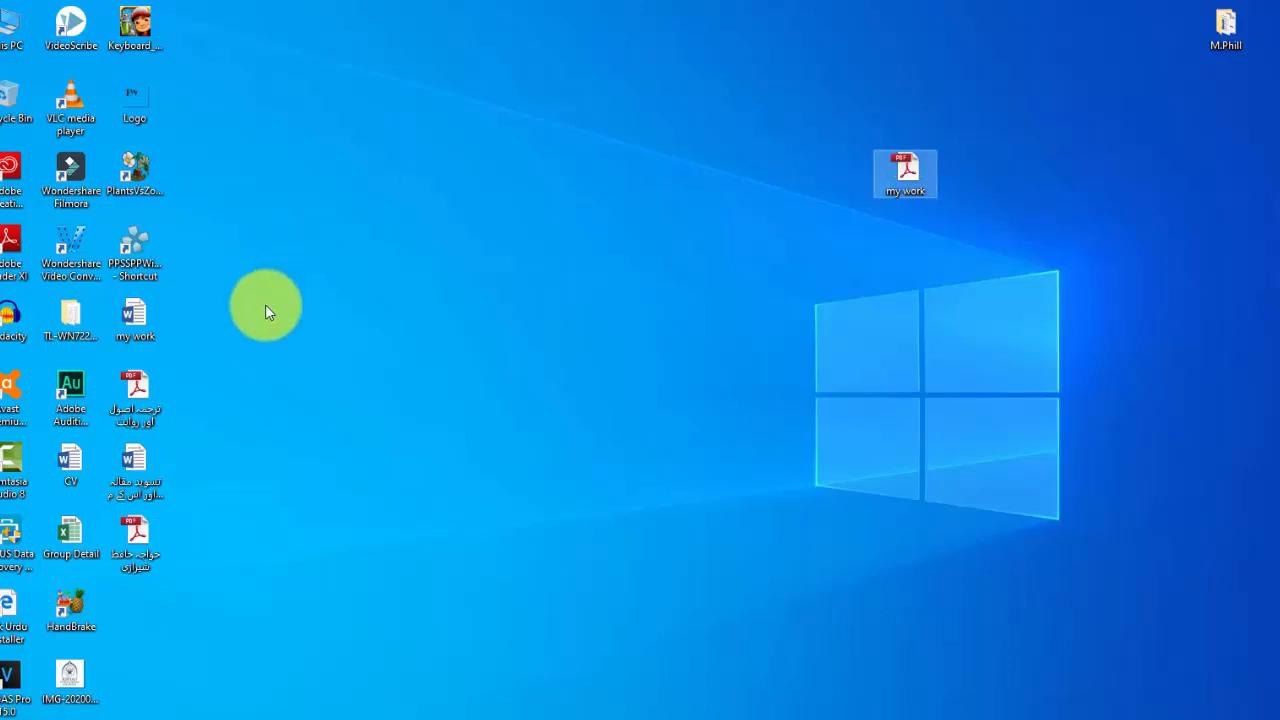
pyautogui.moveTo(132, 320); pyautogui.dragTo(969, 273)
pyautogui.rightClick(776, 146)
pyautogui.click(816, 196)
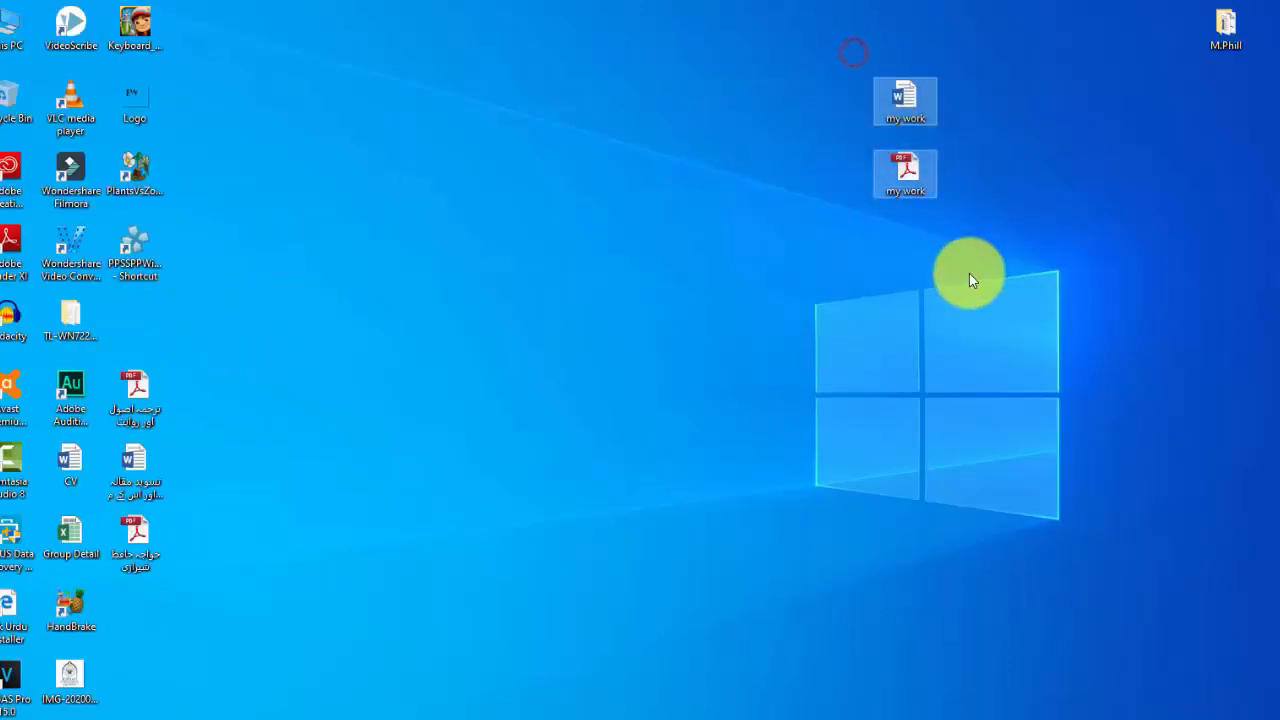
pyautogui.rightClick(772, 255)
pyautogui.click(814, 304)
pyautogui.moveTo(909, 166); pyautogui.dragTo(960, 222)
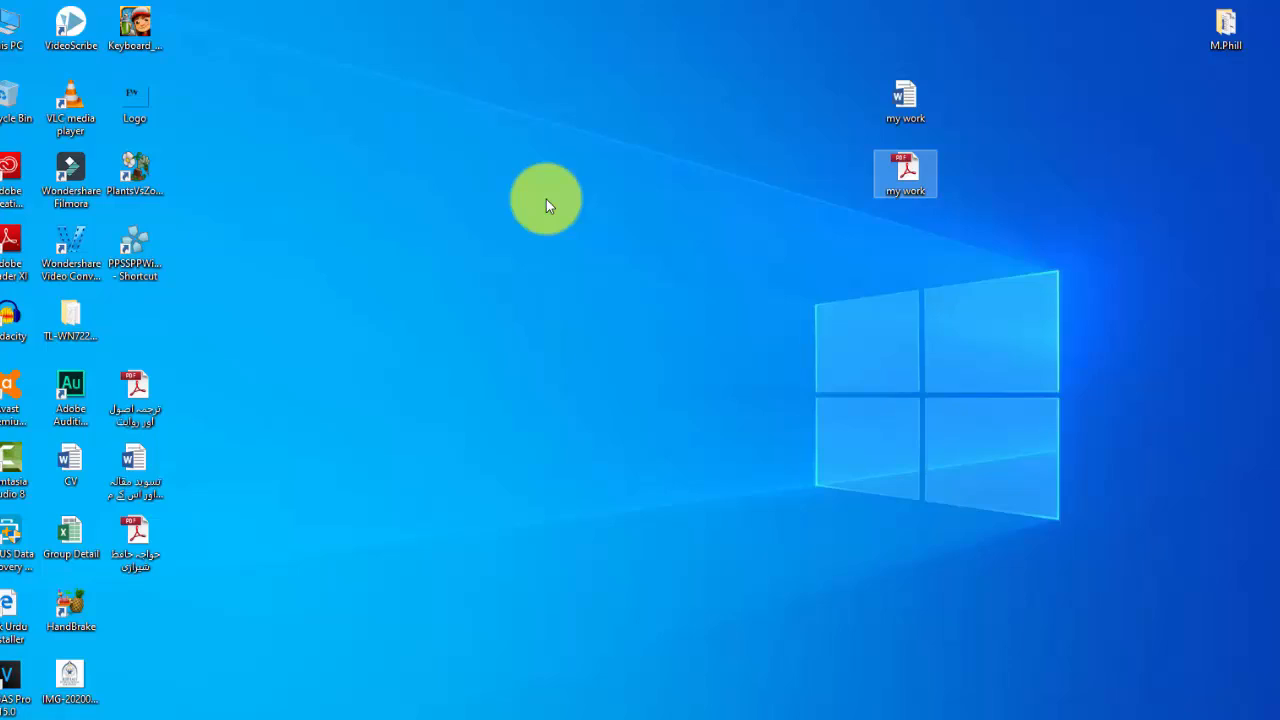
pyautogui.moveTo(982, 38); pyautogui.dragTo(921, 156)
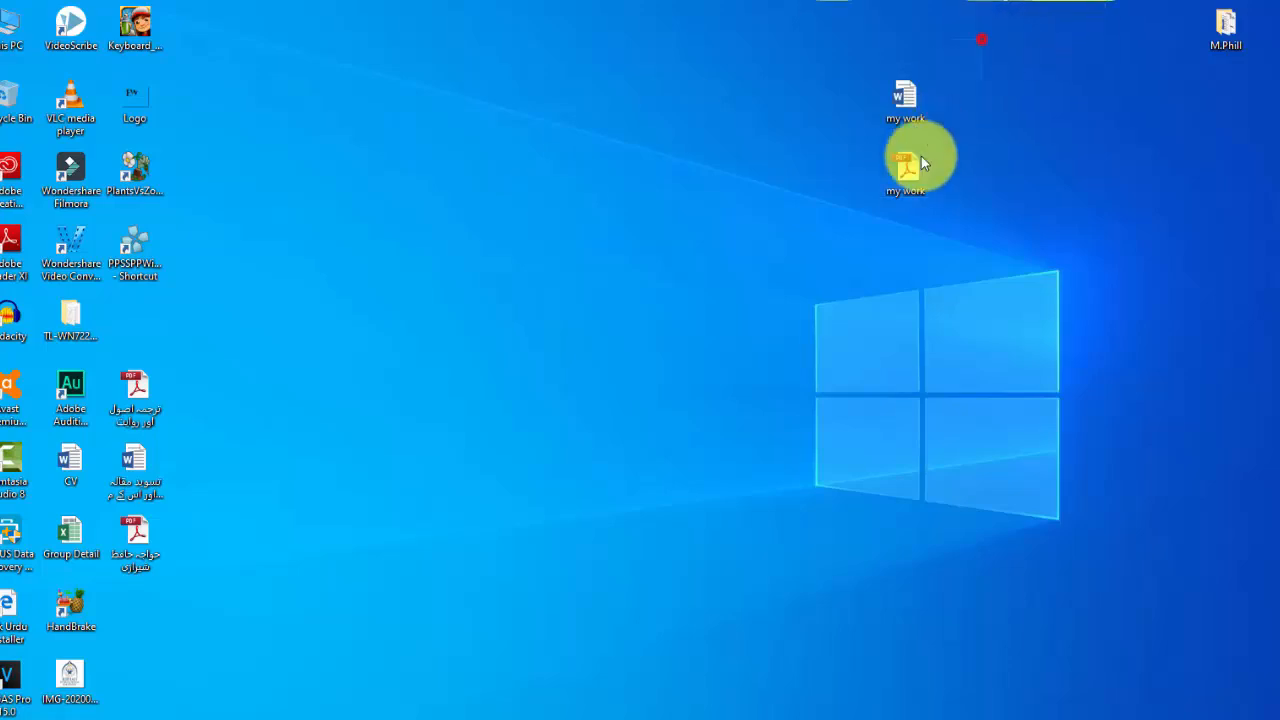
pyautogui.moveTo(822, 67); pyautogui.dragTo(975, 266)
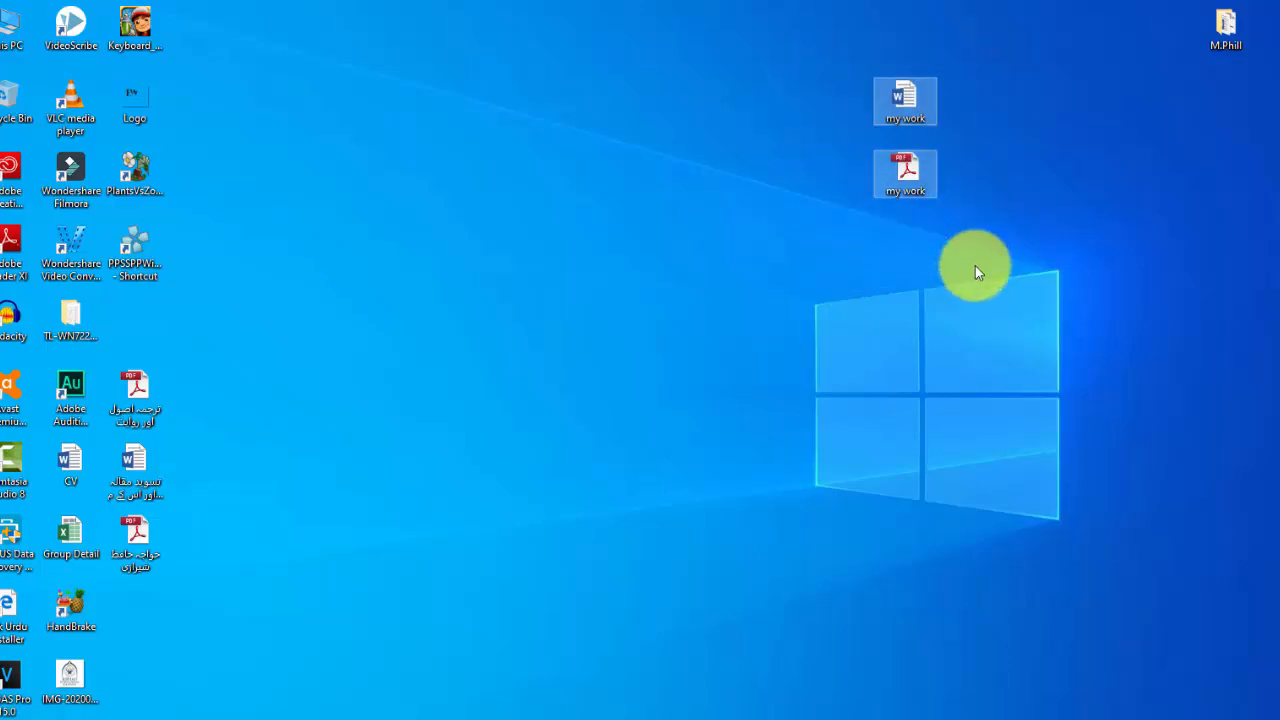
pyautogui.click(882, 310)
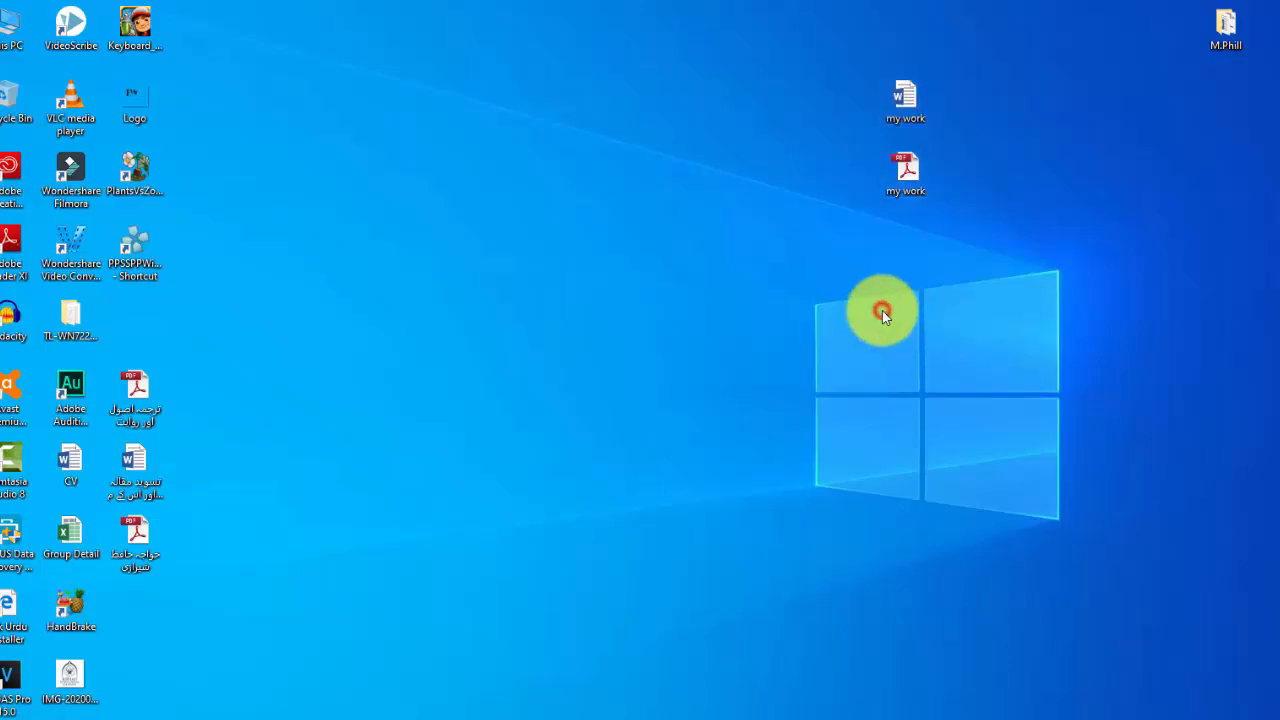